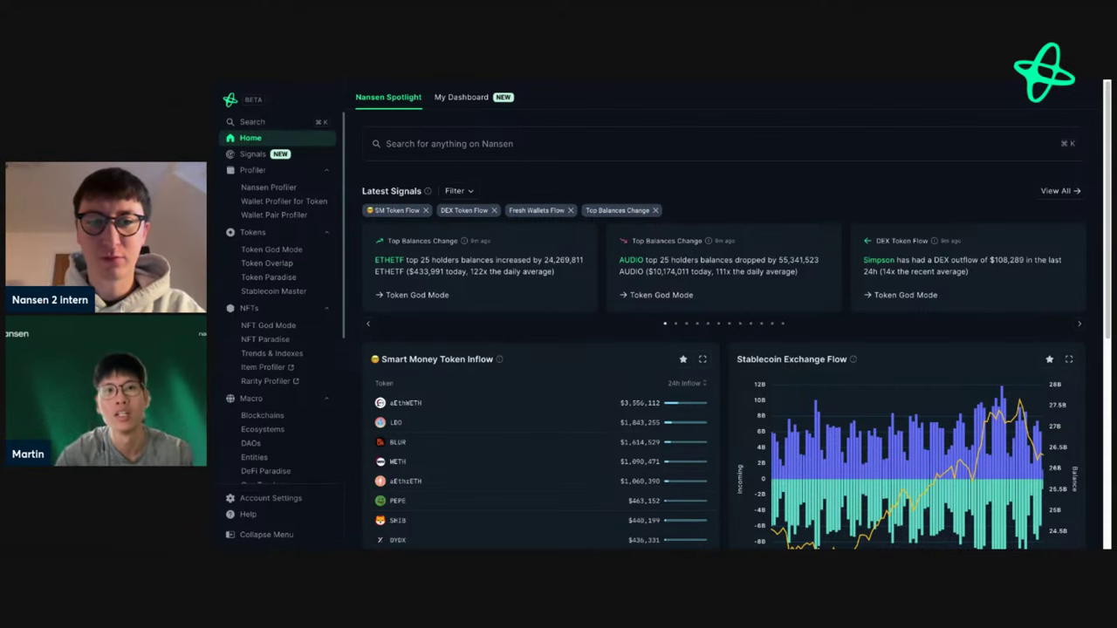
Review the signal types offered by the Latest Signals filter, leaving the selection as it is
{"action": "left_click", "coordinate": [458, 191]}
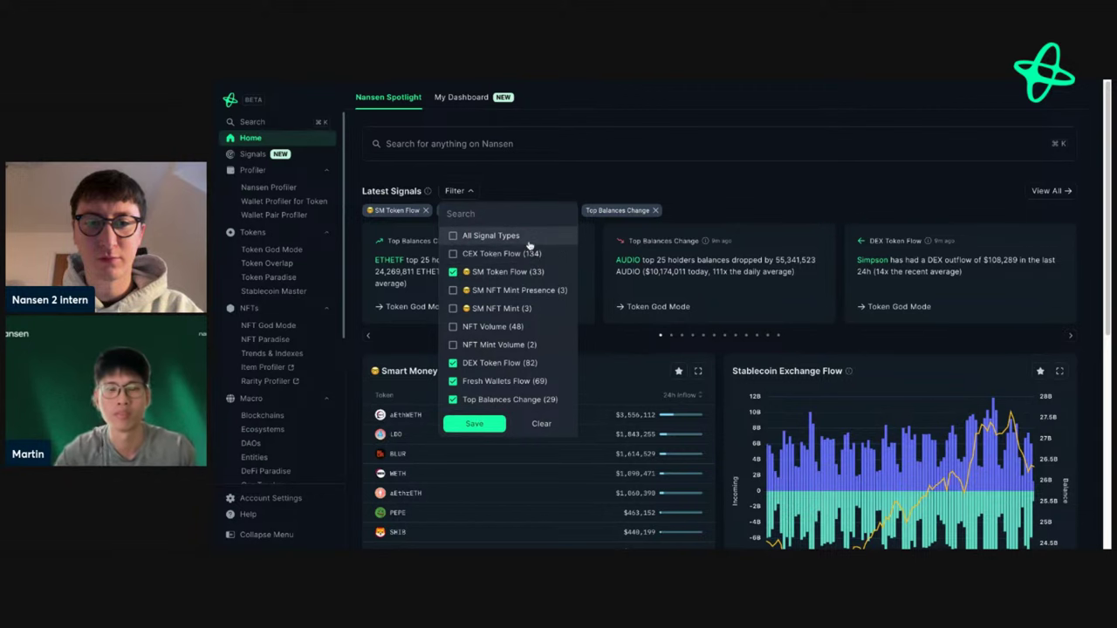
{"action": "left_click", "coordinate": [721, 206]}
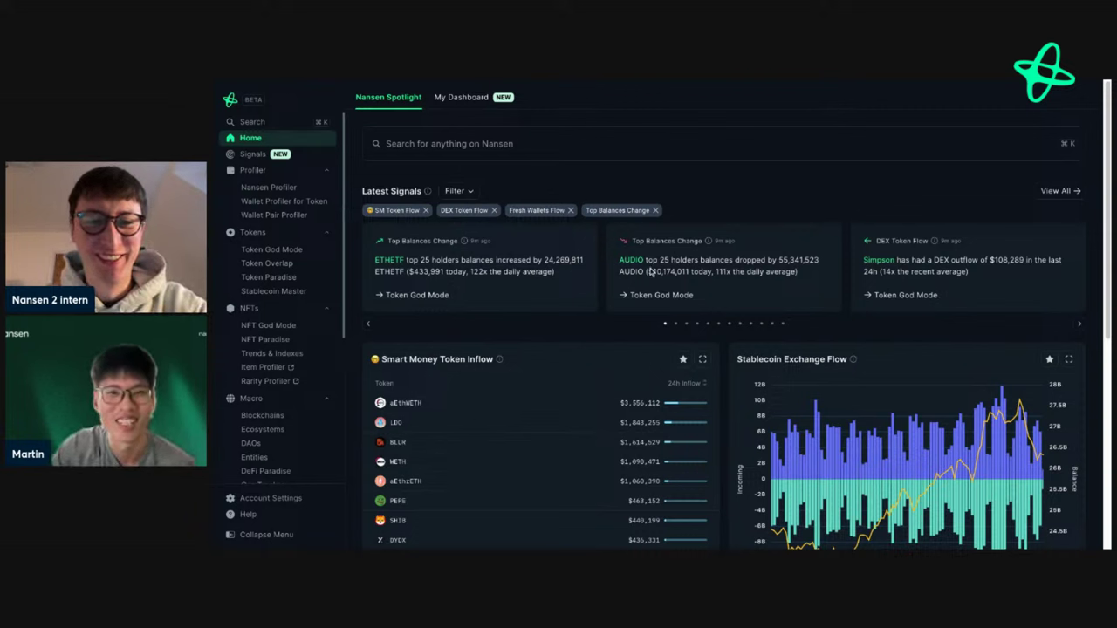
Open Token God Mode from the AUDIO top balances signal and examine the largest holders' balance changes
{"action": "mouse_move", "coordinate": [634, 265]}
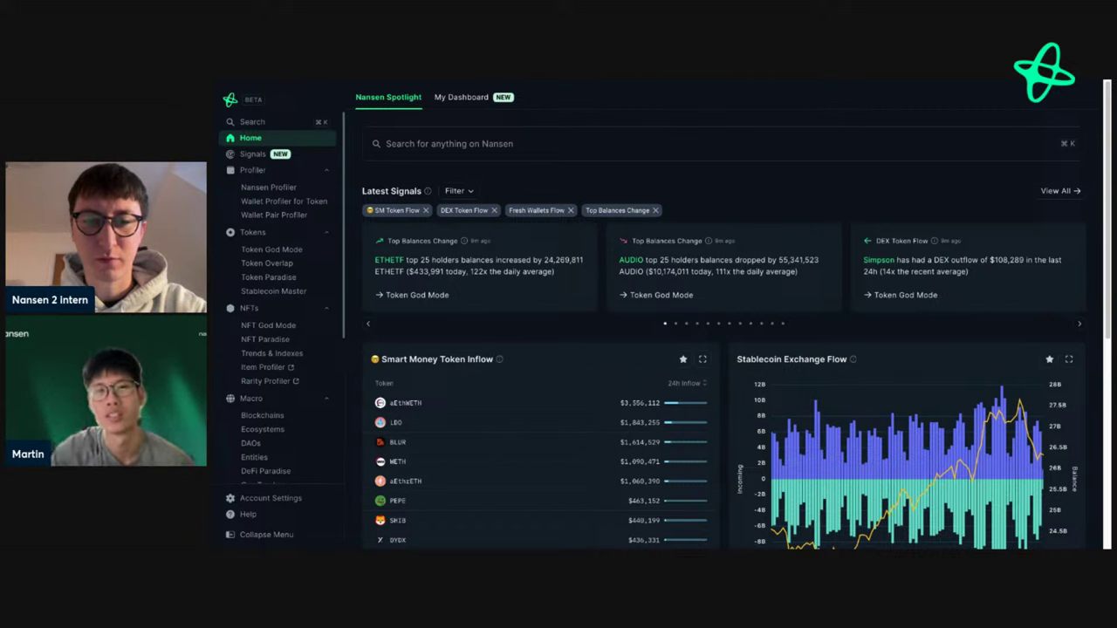
{"action": "left_click", "coordinate": [676, 296]}
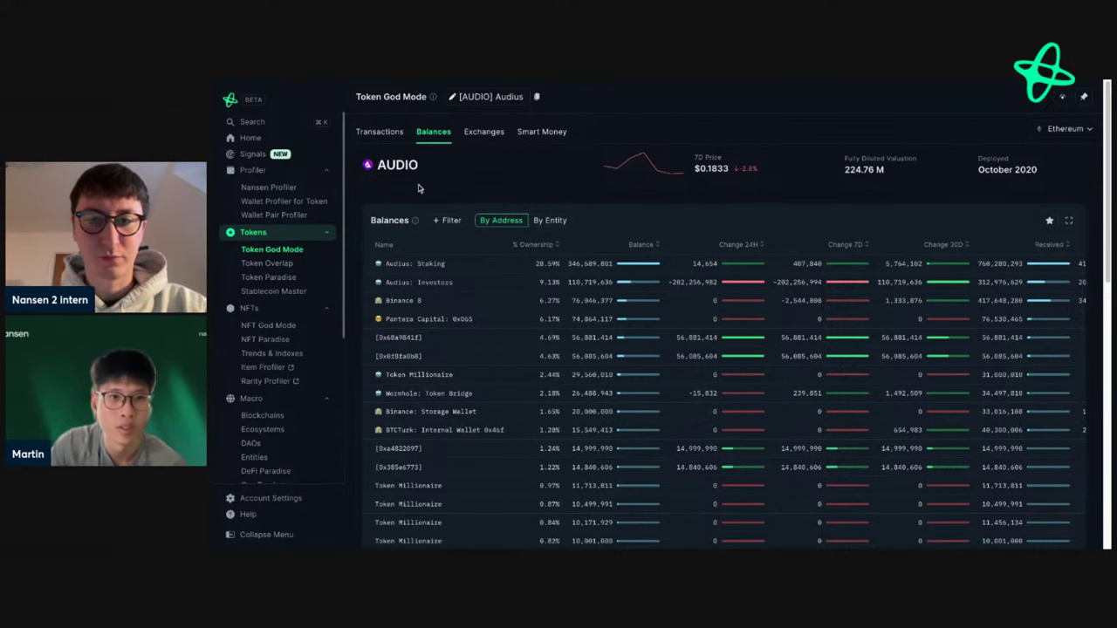
{"action": "scroll", "coordinate": [746, 244], "scroll_direction": "down", "scroll_amount": 1}
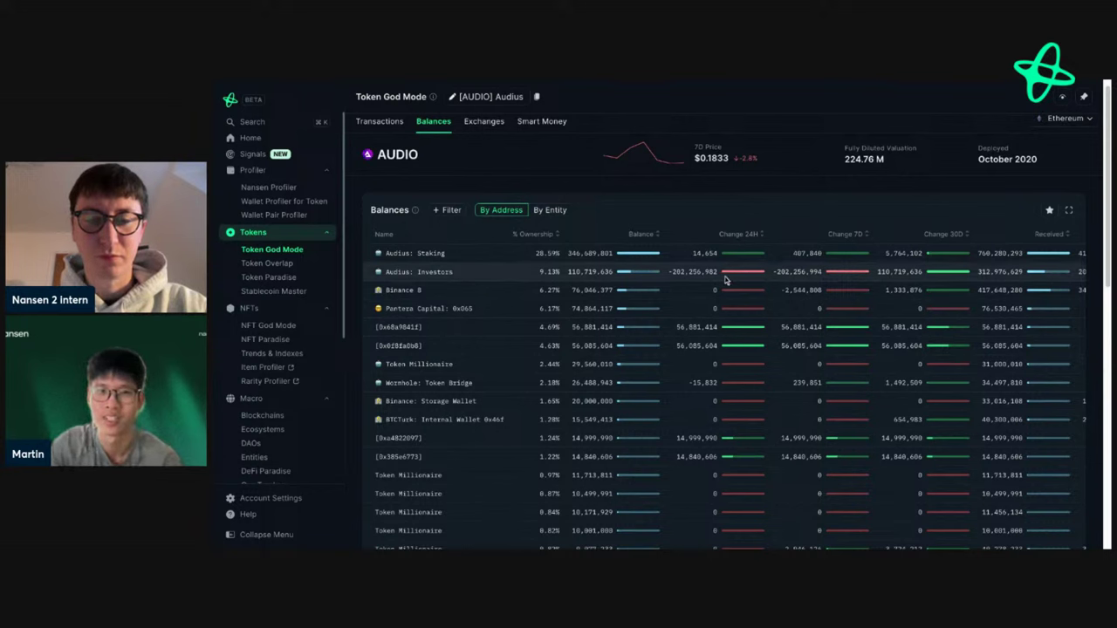
{"action": "mouse_move", "coordinate": [444, 274]}
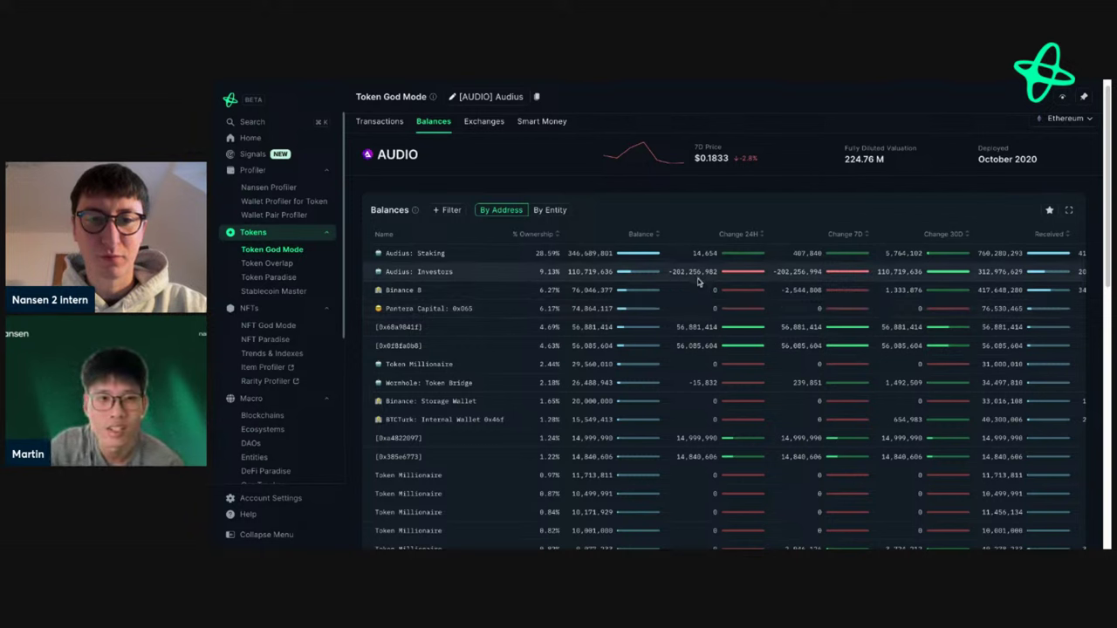
{"action": "scroll", "coordinate": [655, 326], "scroll_direction": "down", "scroll_amount": 5}
{"action": "scroll", "coordinate": [655, 326], "scroll_direction": "up", "scroll_amount": 5}
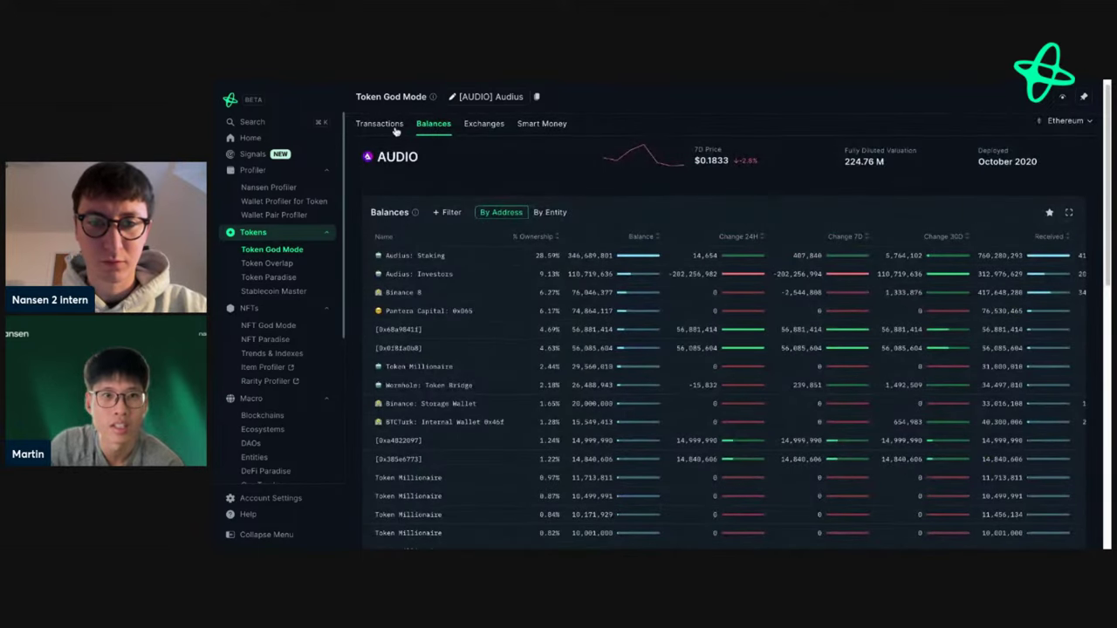
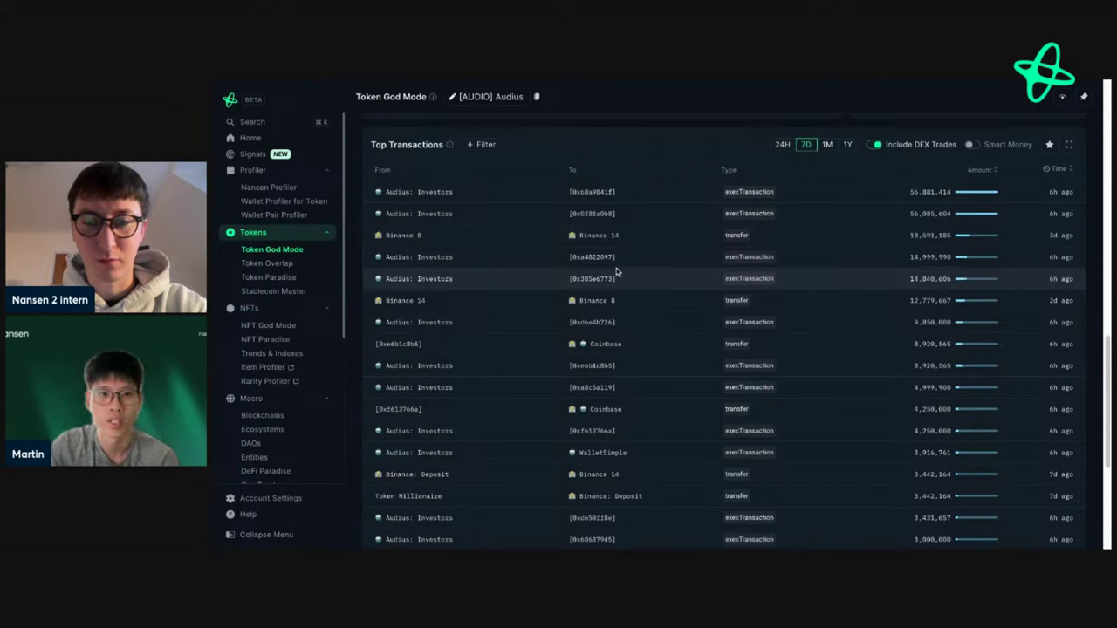
Examine AUDIO's top transactions over 7D, following the transfers from Audius: Investors to other wallets and exchanges
{"action": "mouse_move", "coordinate": [616, 278]}
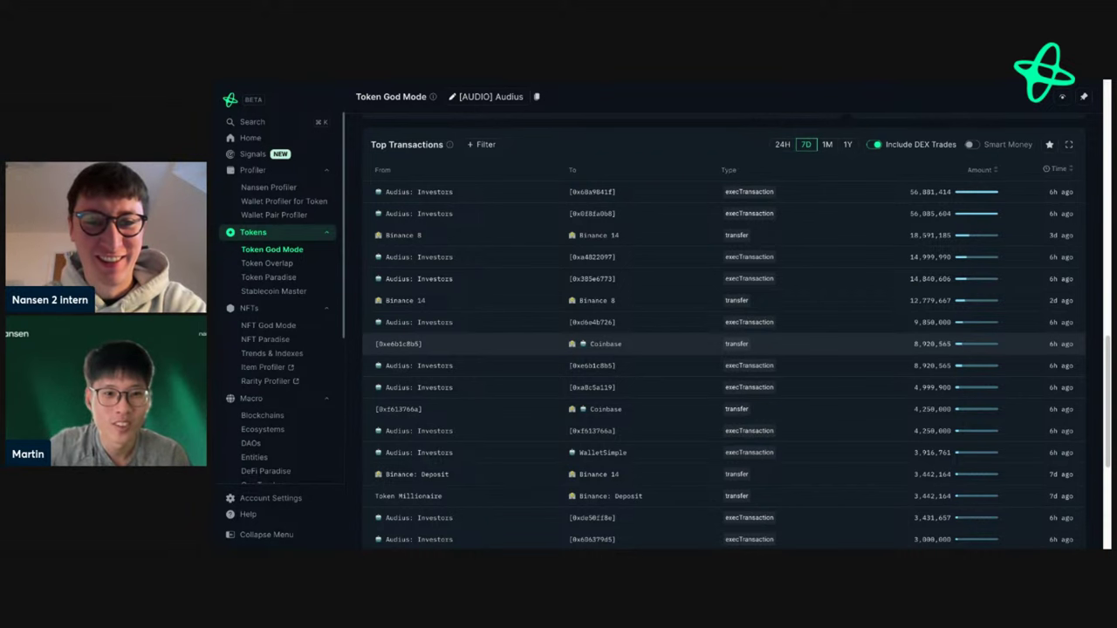
{"action": "scroll", "coordinate": [725, 342], "scroll_direction": "down", "scroll_amount": 1}
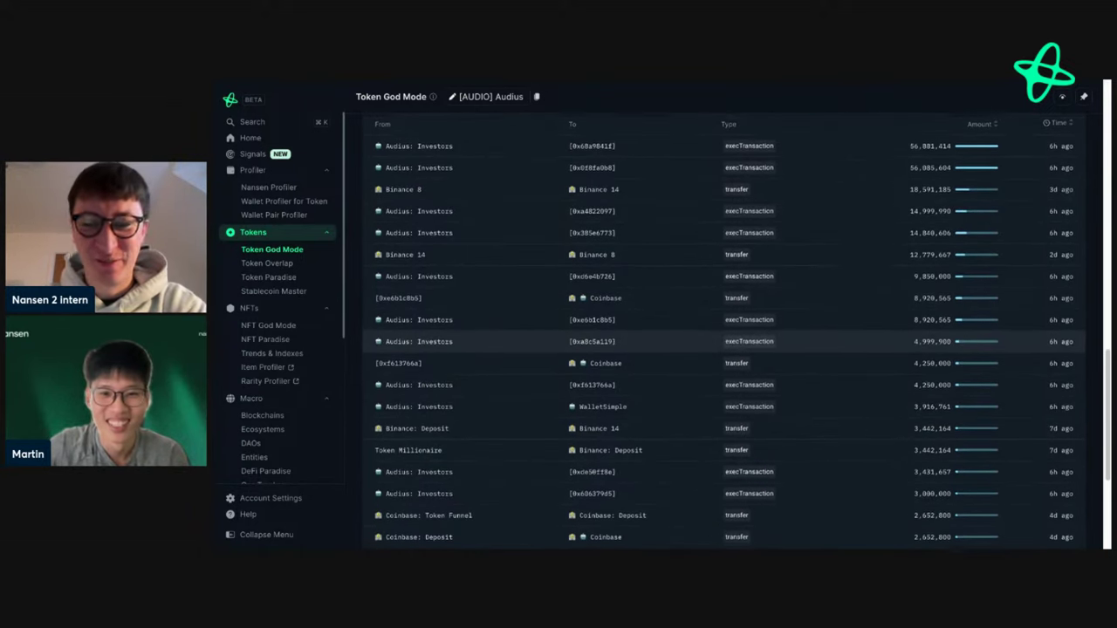
{"action": "scroll", "coordinate": [724, 345], "scroll_direction": "down", "scroll_amount": 1}
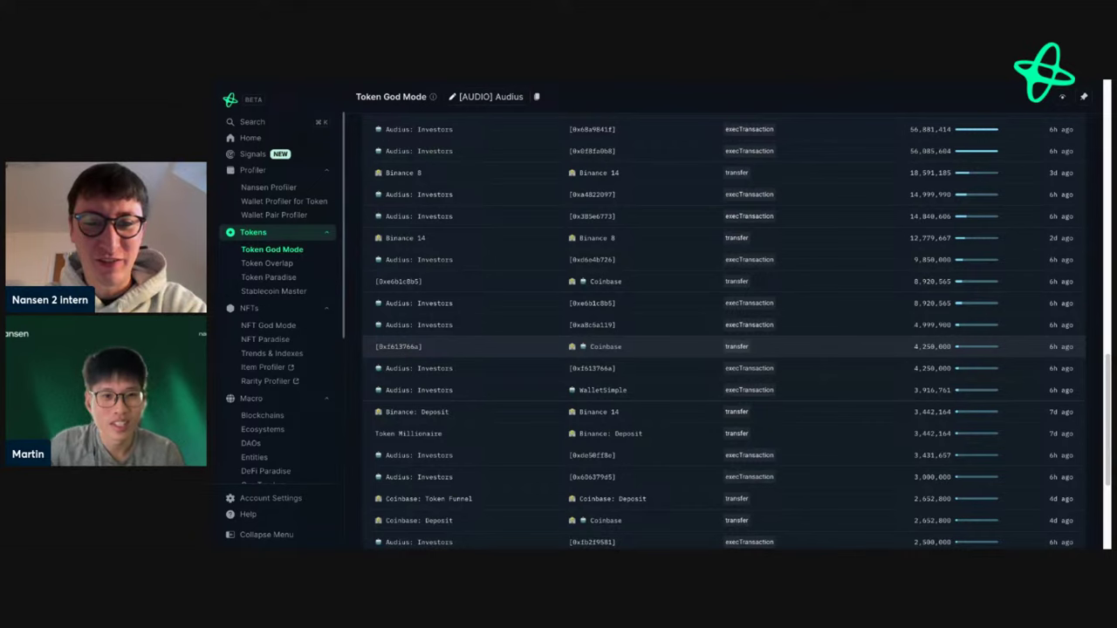
{"action": "scroll", "coordinate": [724, 349], "scroll_direction": "down", "scroll_amount": 2}
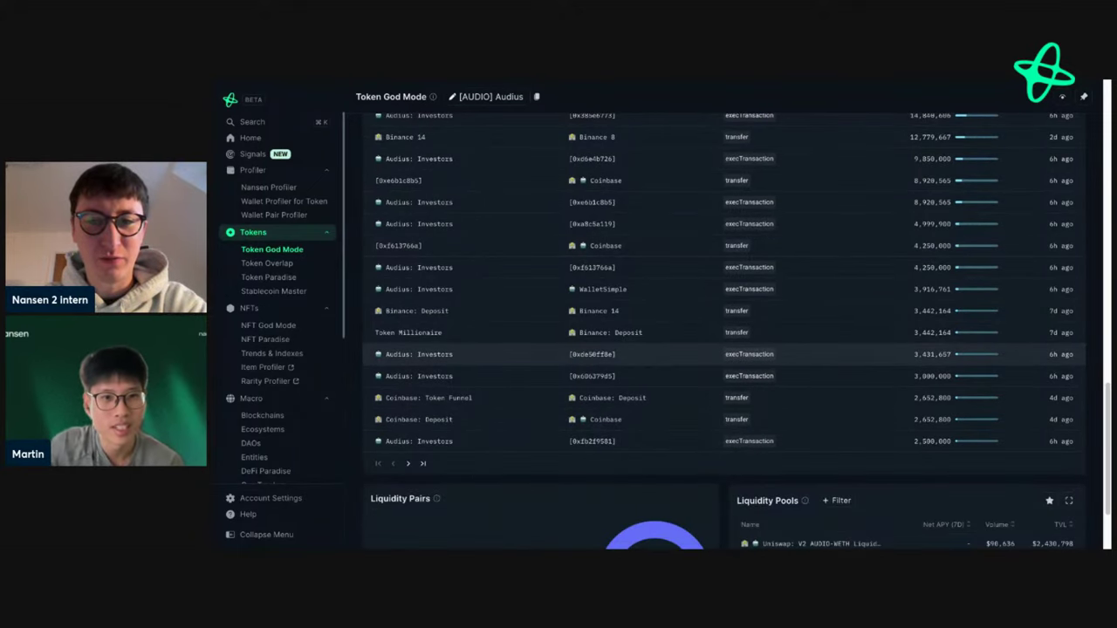
{"action": "scroll", "coordinate": [724, 354], "scroll_direction": "up", "scroll_amount": 2}
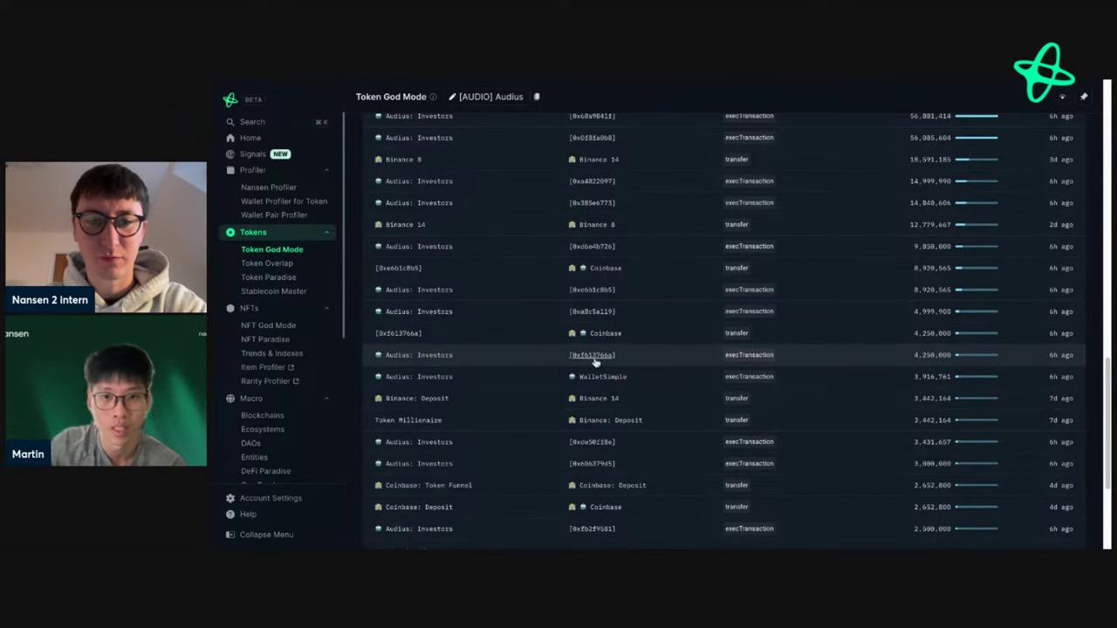
{"action": "mouse_move", "coordinate": [594, 360]}
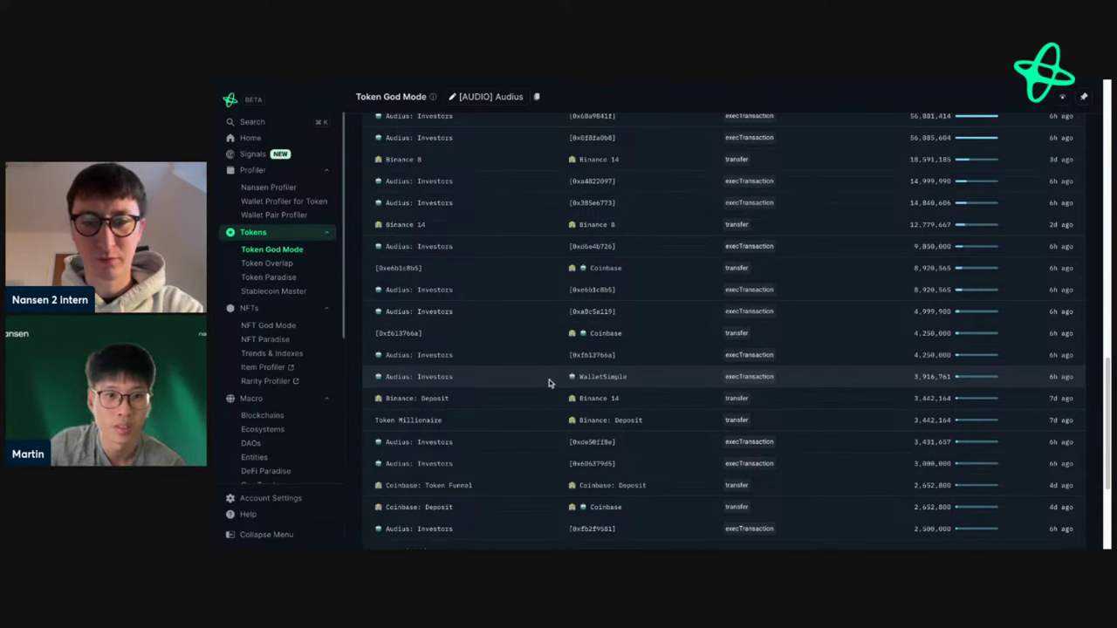
{"action": "scroll", "coordinate": [549, 380], "scroll_direction": "down", "scroll_amount": 1}
{"action": "scroll", "coordinate": [549, 382], "scroll_direction": "down", "scroll_amount": 1}
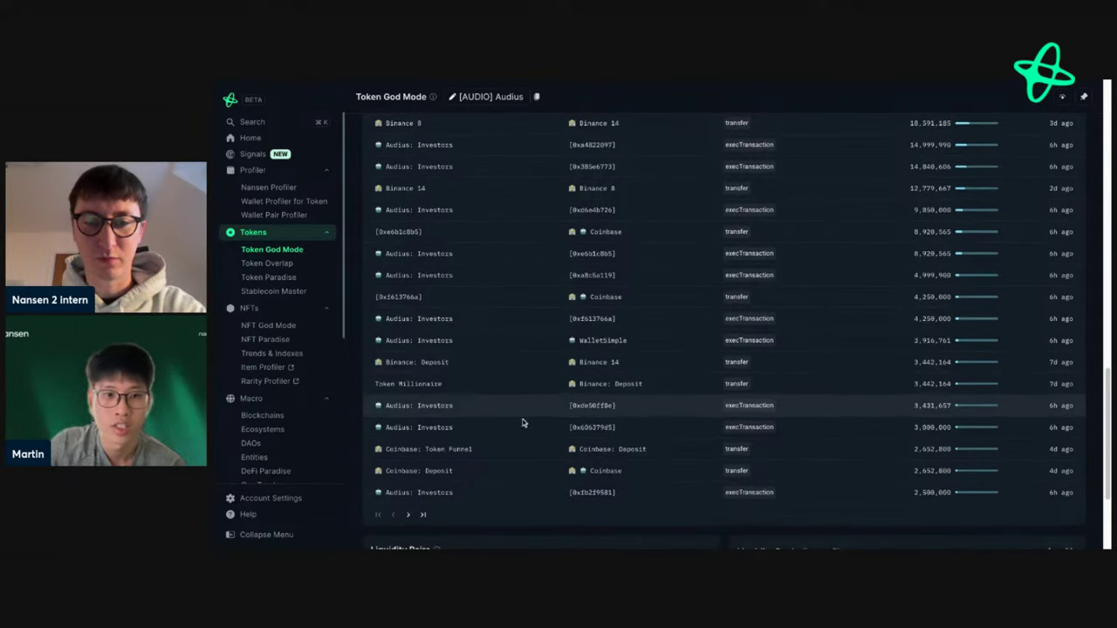
Go to the next page of AUDIO's Top Transactions and review the transfers, looking for deposits to Coinbase
{"action": "left_click", "coordinate": [409, 517]}
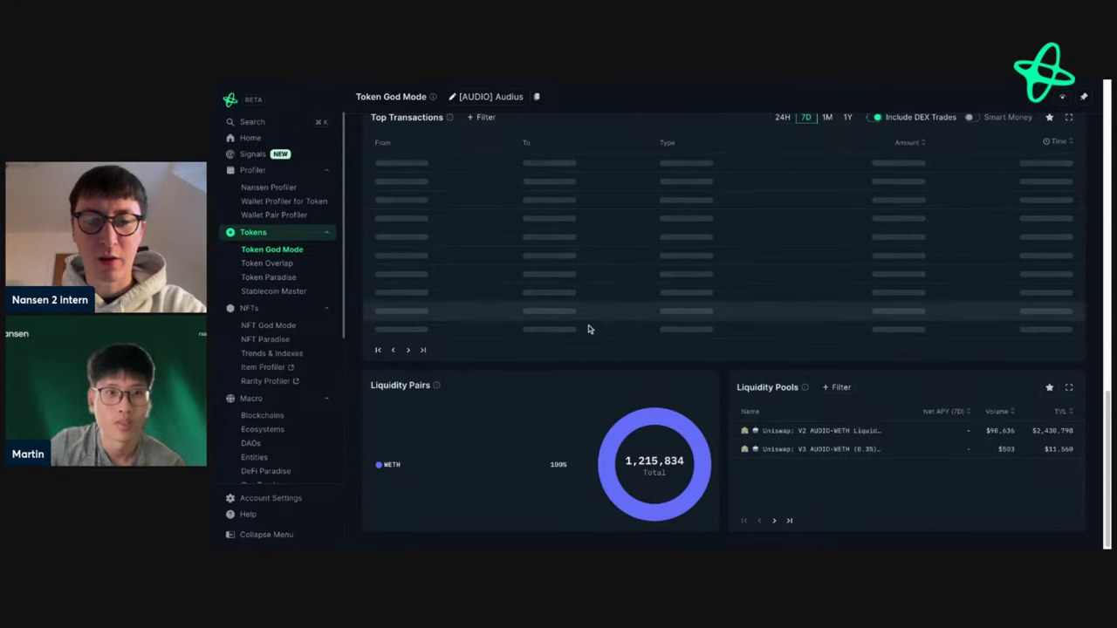
{"action": "scroll", "coordinate": [590, 321], "scroll_direction": "up", "scroll_amount": 1}
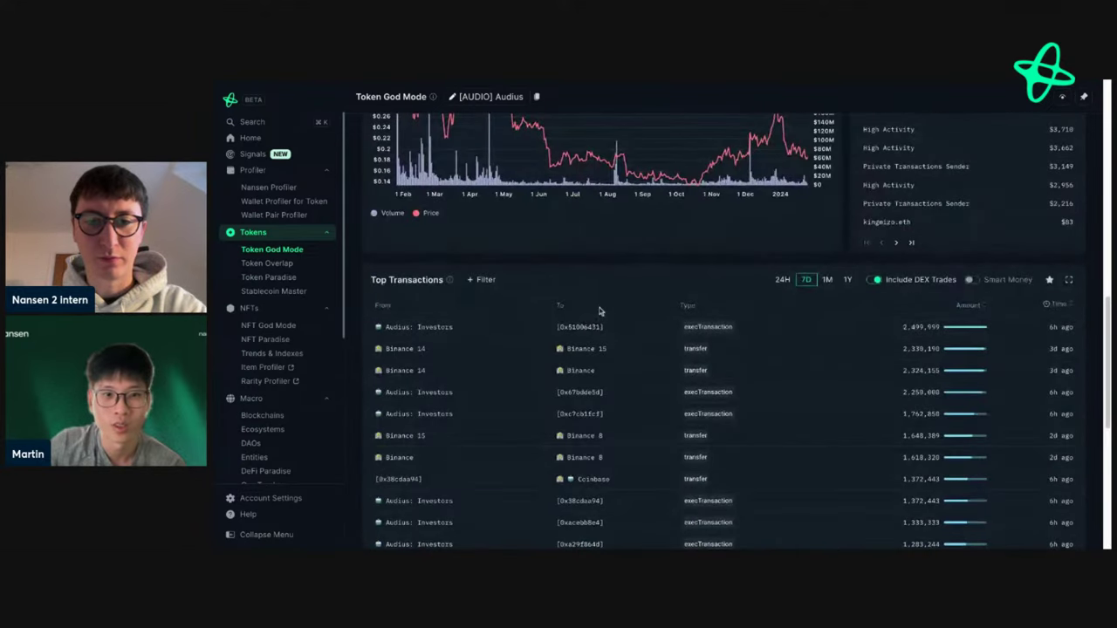
{"action": "scroll", "coordinate": [600, 314], "scroll_direction": "down", "scroll_amount": 3}
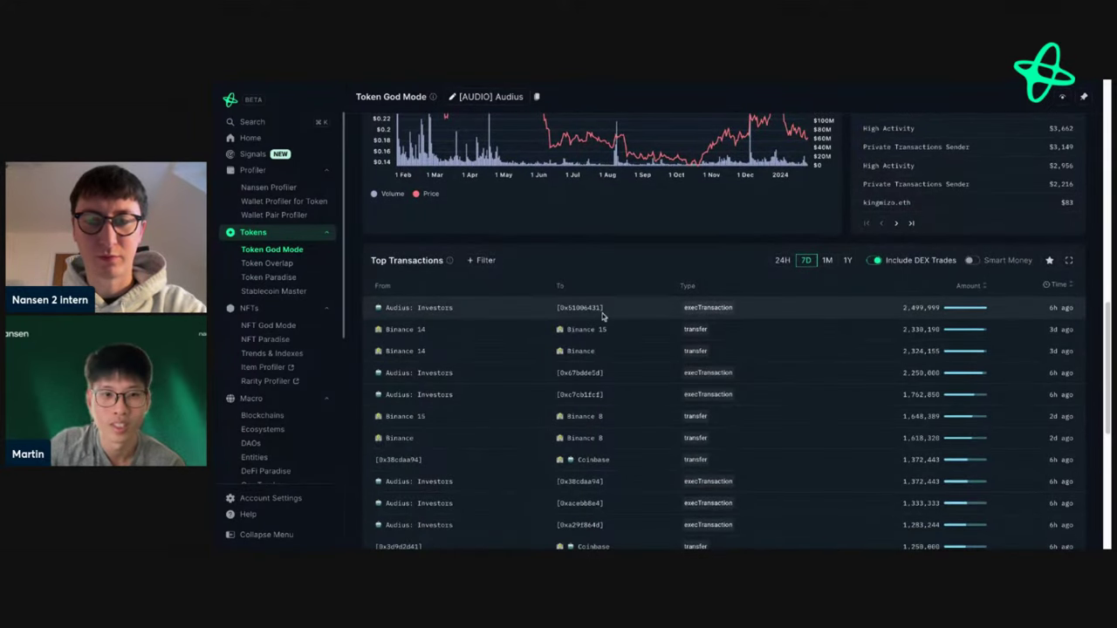
{"action": "scroll", "coordinate": [602, 316], "scroll_direction": "down", "scroll_amount": 2}
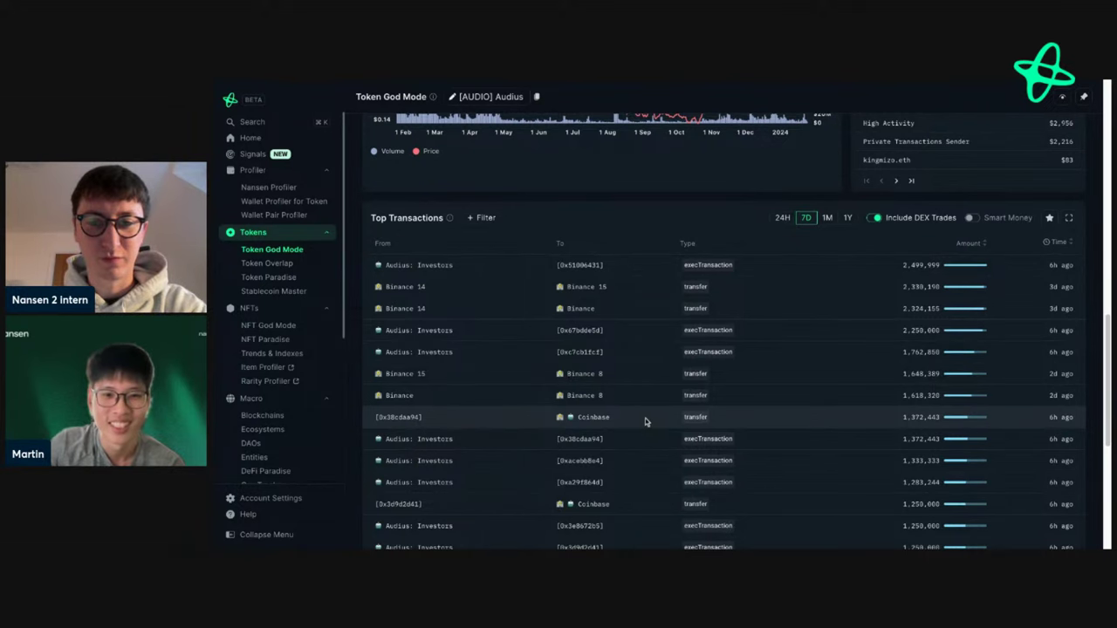
{"action": "scroll", "coordinate": [645, 418], "scroll_direction": "down", "scroll_amount": 1}
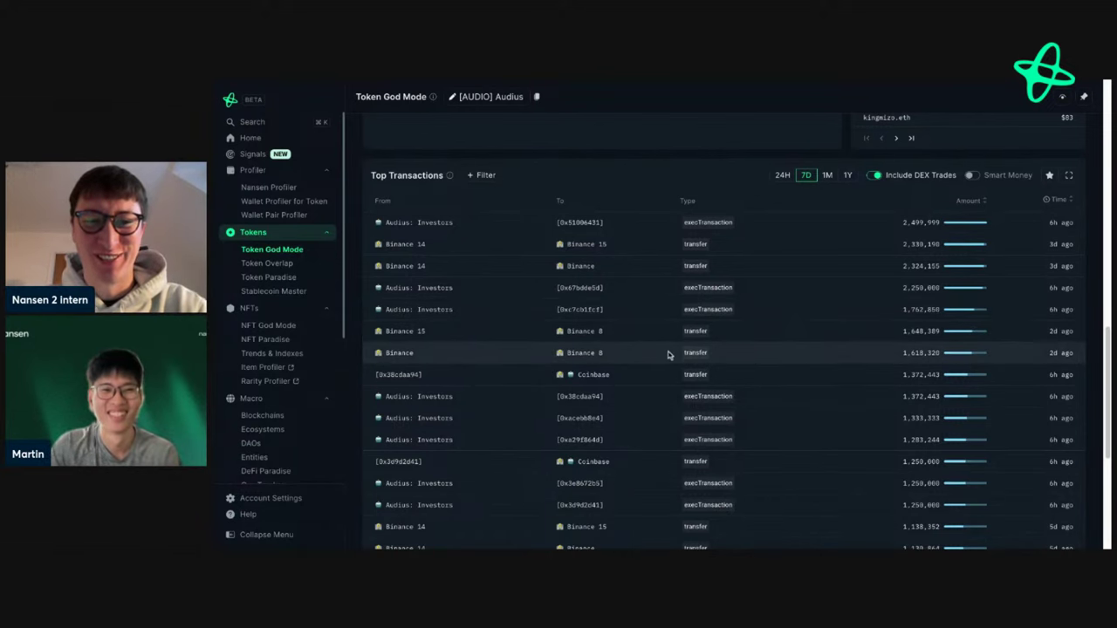
{"action": "scroll", "coordinate": [664, 354], "scroll_direction": "down", "scroll_amount": 1}
{"action": "scroll", "coordinate": [664, 353], "scroll_direction": "down", "scroll_amount": 3}
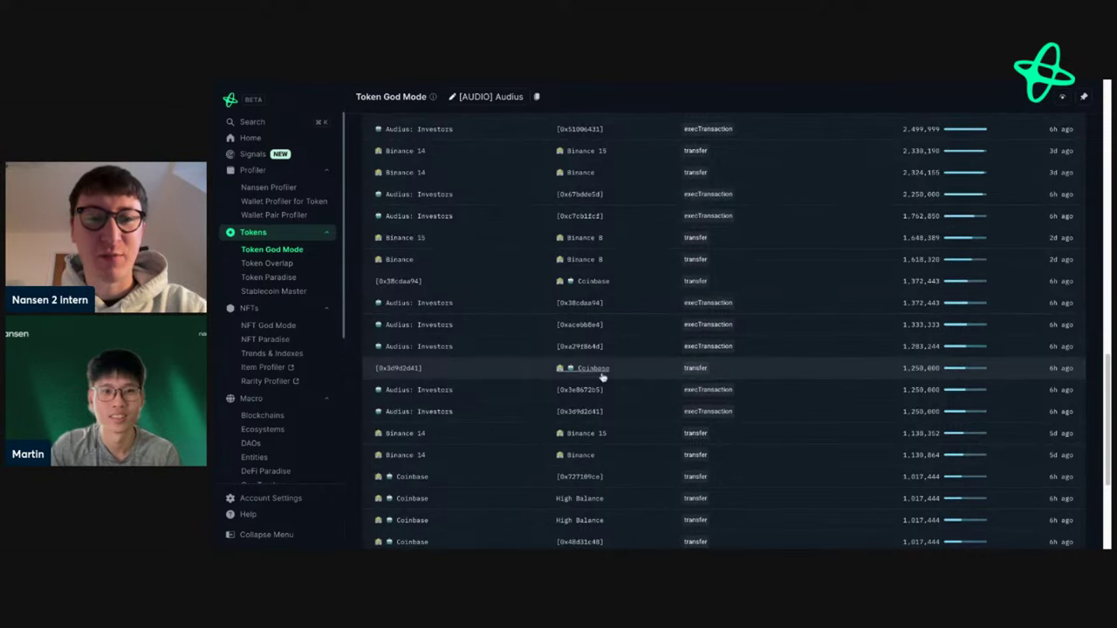
Open the Wallet Pair Profiler for the 1,250,000 AUDIO transfer to Coinbase and inspect the common addresses and transactions
{"action": "left_click", "coordinate": [406, 371]}
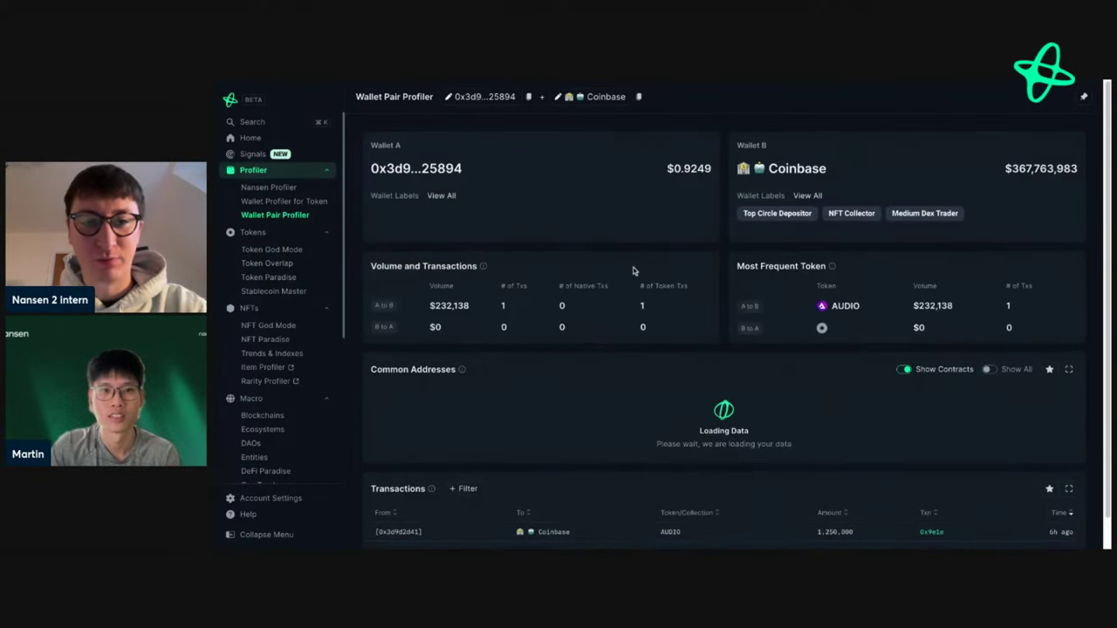
{"action": "scroll", "coordinate": [611, 296], "scroll_direction": "down", "scroll_amount": 1}
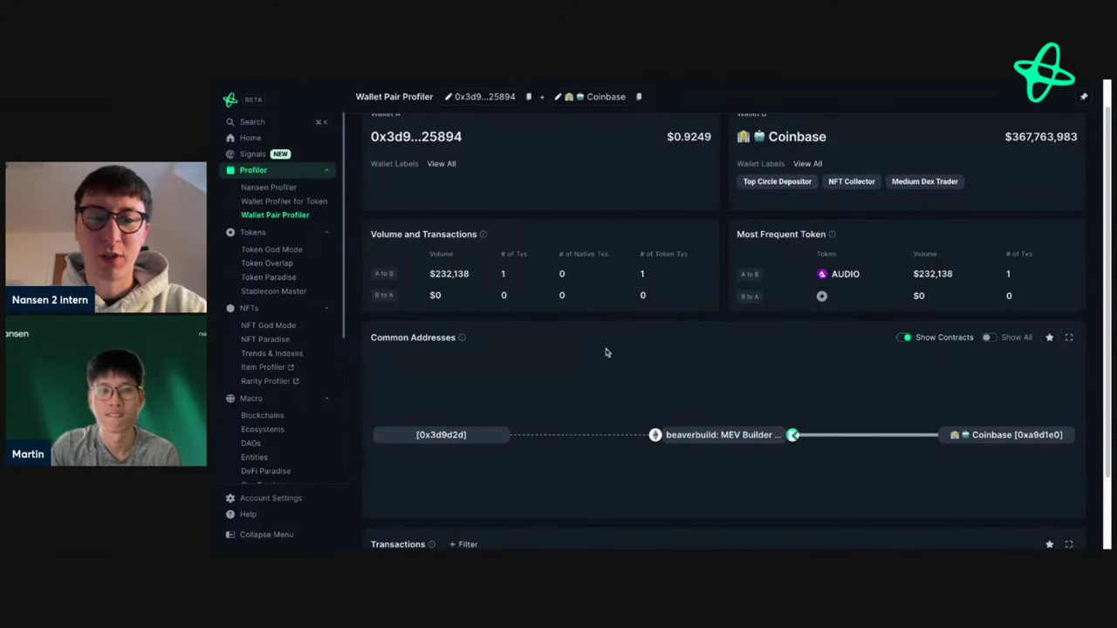
{"action": "scroll", "coordinate": [611, 345], "scroll_direction": "down", "scroll_amount": 1}
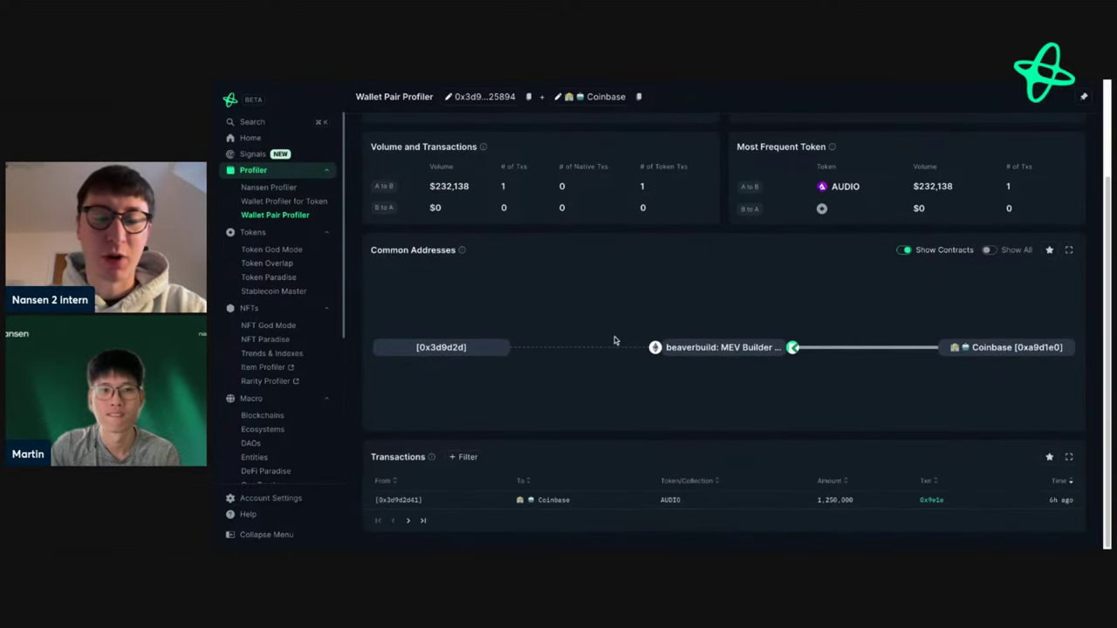
Open the Nansen Profiler for Wallet A of the pair and view its counterparties
{"action": "scroll", "coordinate": [602, 323], "scroll_direction": "up", "scroll_amount": 3}
{"action": "left_click", "coordinate": [416, 167]}
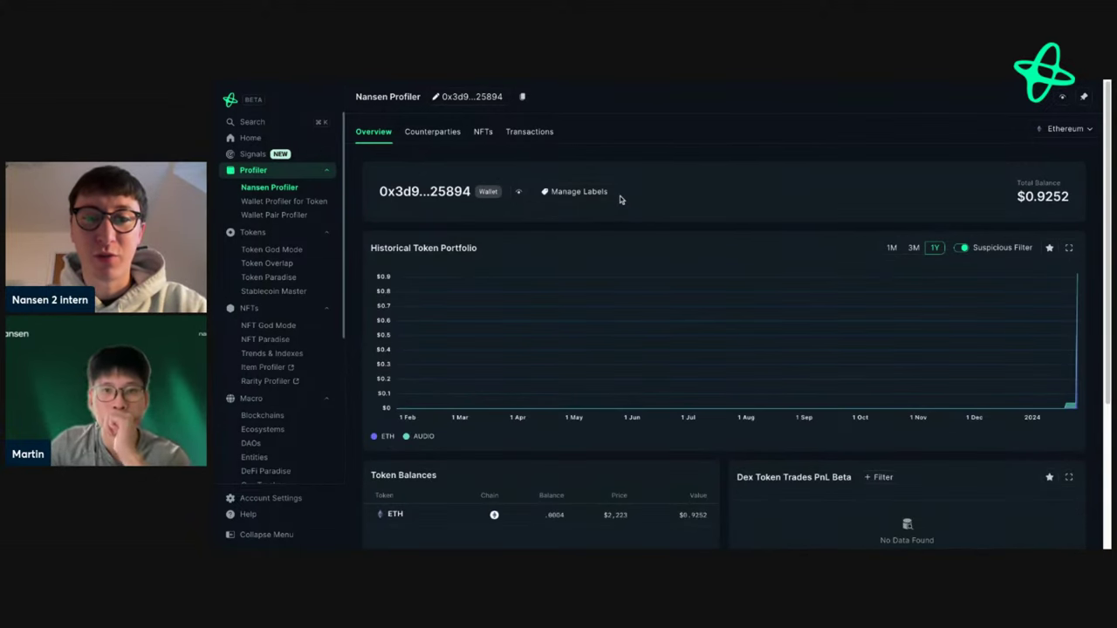
{"action": "left_click", "coordinate": [447, 135]}
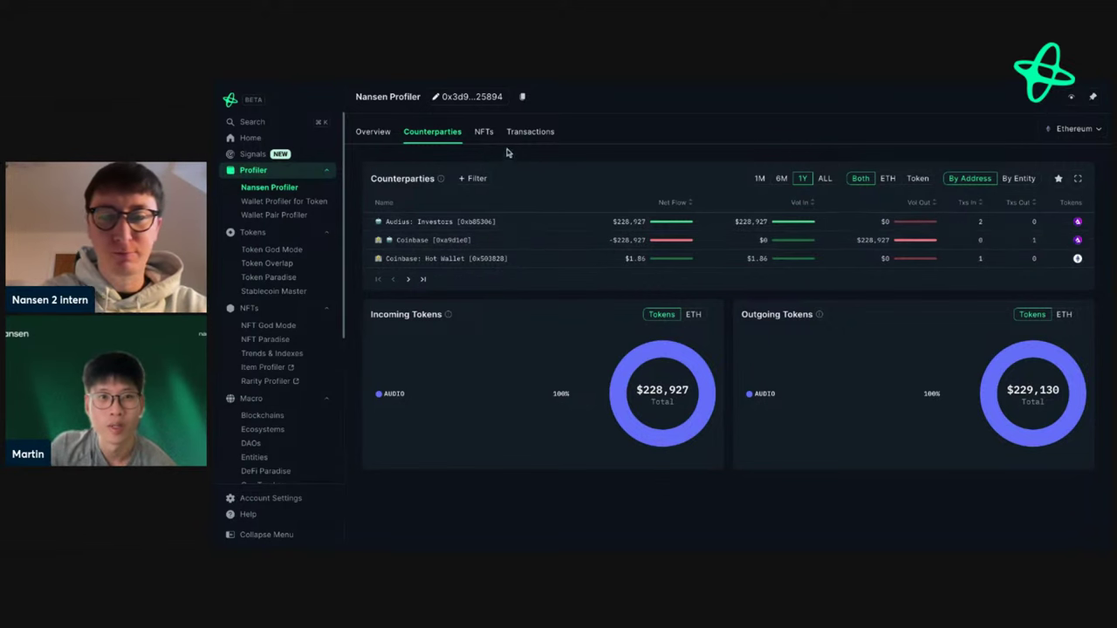
Review the wallet's token transfers and its portfolio overview, finishing on the token transfers
{"action": "left_click", "coordinate": [531, 137]}
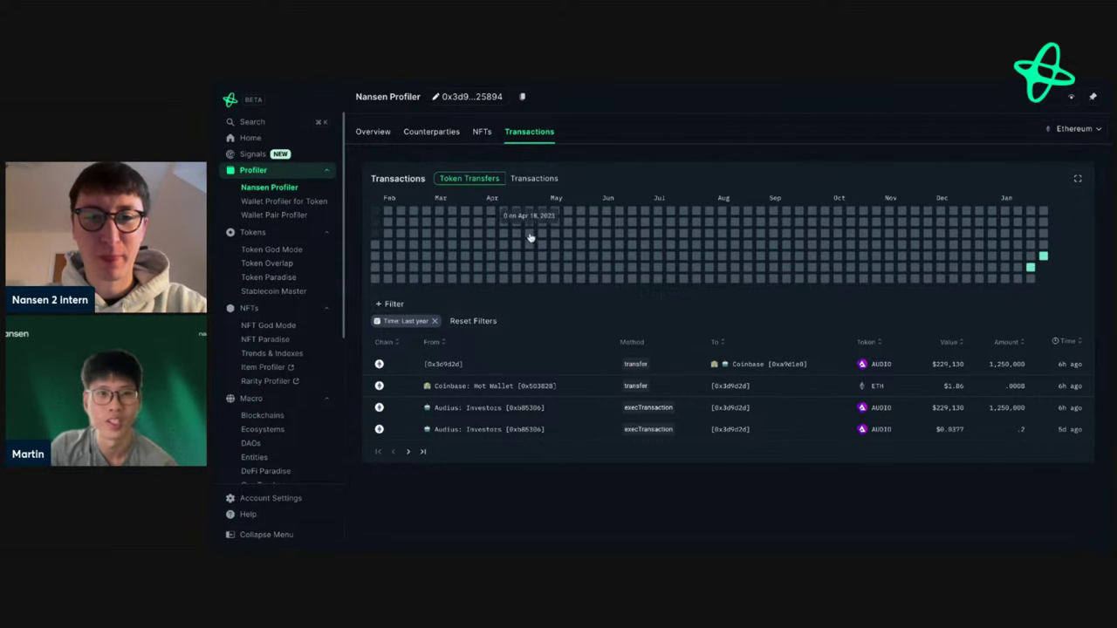
{"action": "left_click", "coordinate": [373, 132]}
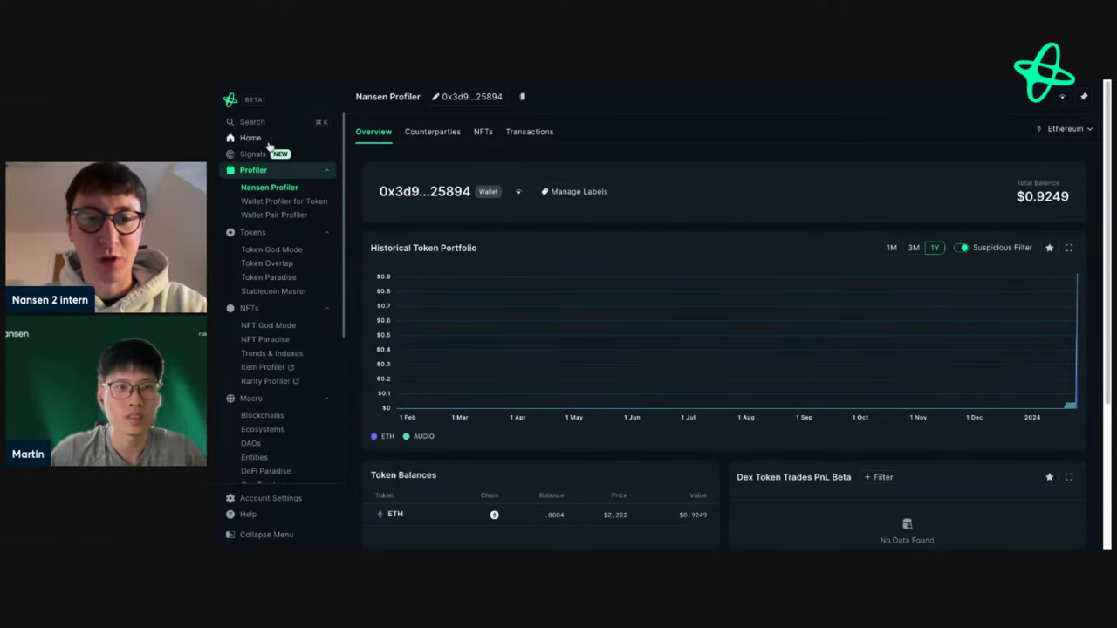
{"action": "scroll", "coordinate": [471, 227], "scroll_direction": "down", "scroll_amount": 2}
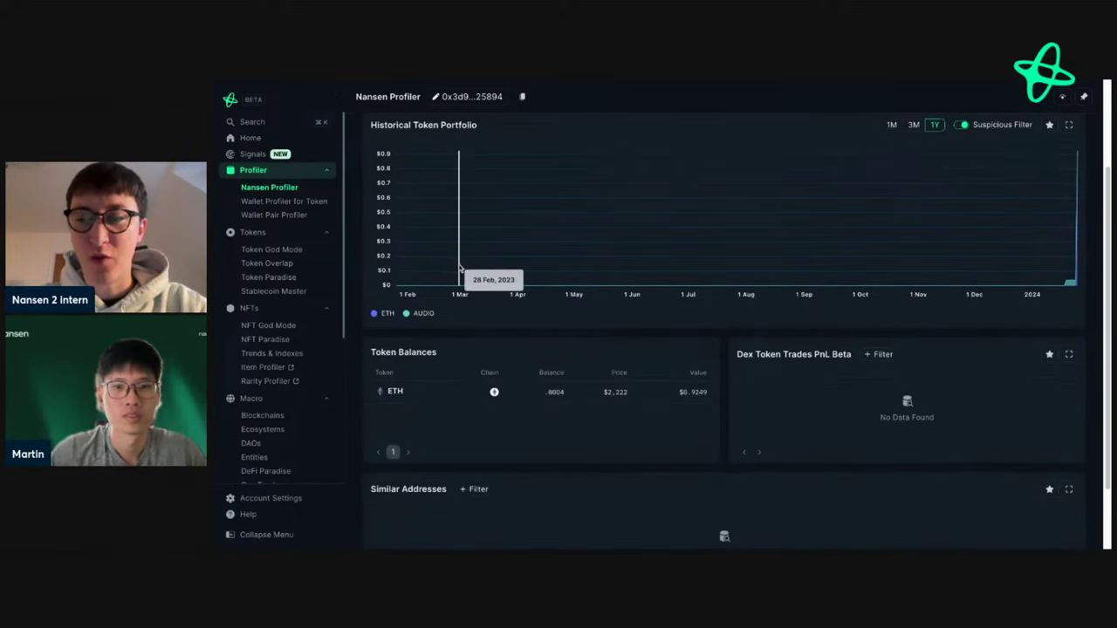
{"action": "scroll", "coordinate": [511, 179], "scroll_direction": "up", "scroll_amount": 2}
{"action": "left_click", "coordinate": [539, 138]}
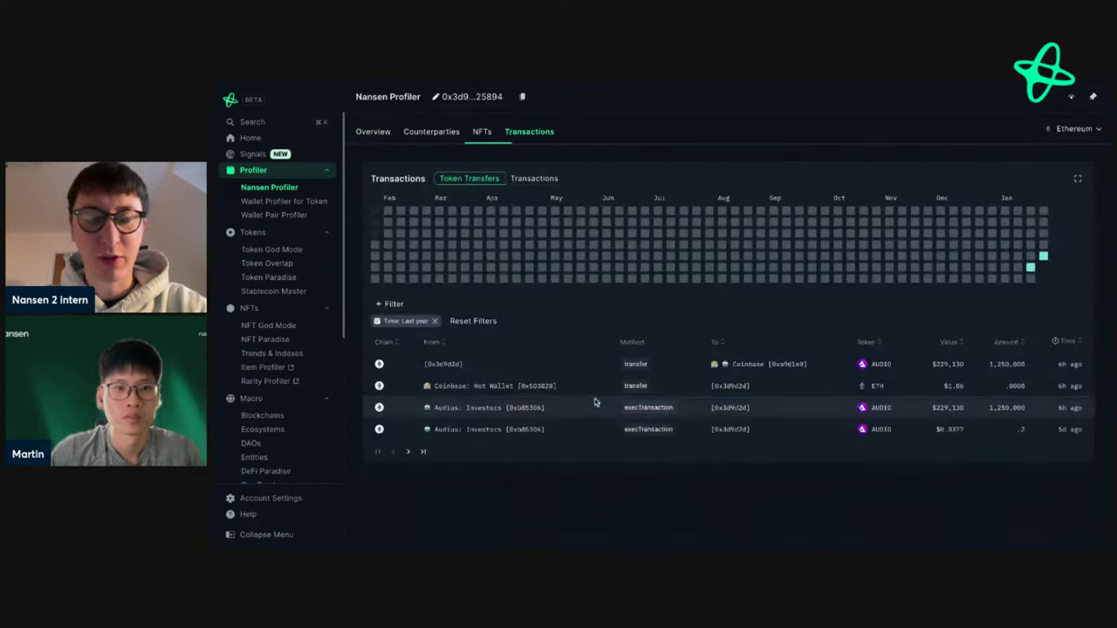
Open Token God Mode for AUDIO from the wallet's token transfers and examine the token's exchange holdings and top exchanges
{"action": "left_click", "coordinate": [881, 414]}
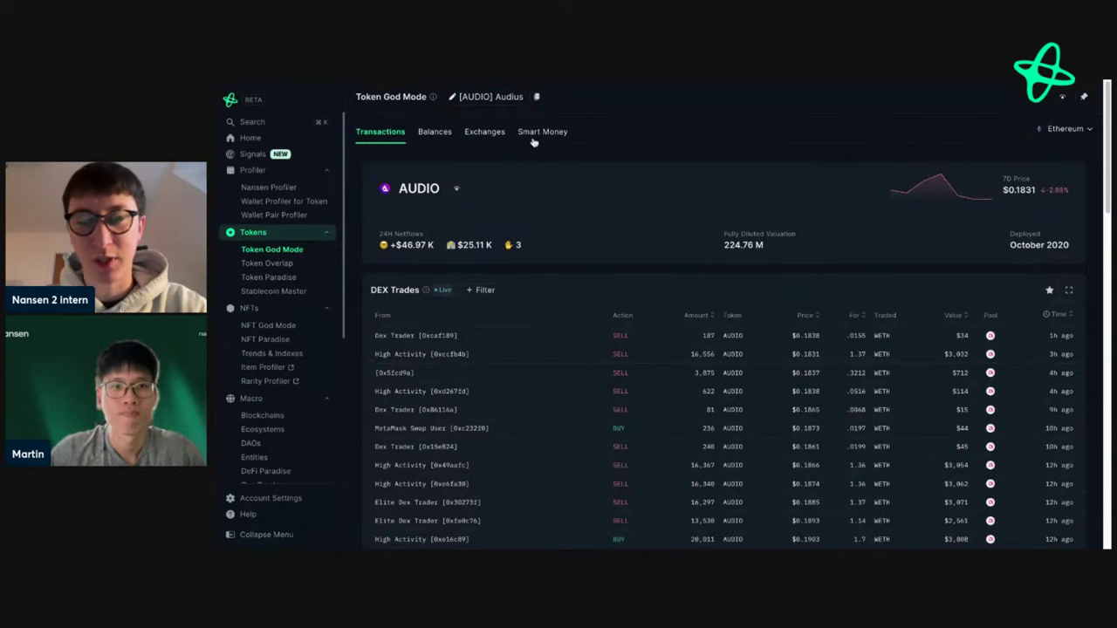
{"action": "left_click", "coordinate": [486, 132]}
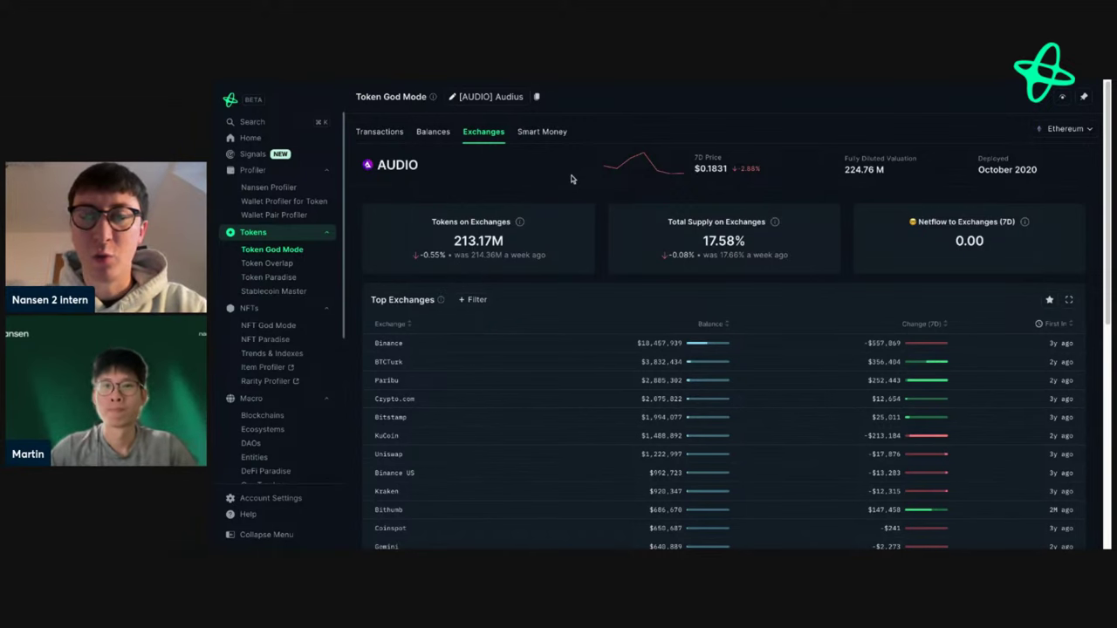
{"action": "scroll", "coordinate": [598, 251], "scroll_direction": "down", "scroll_amount": 1}
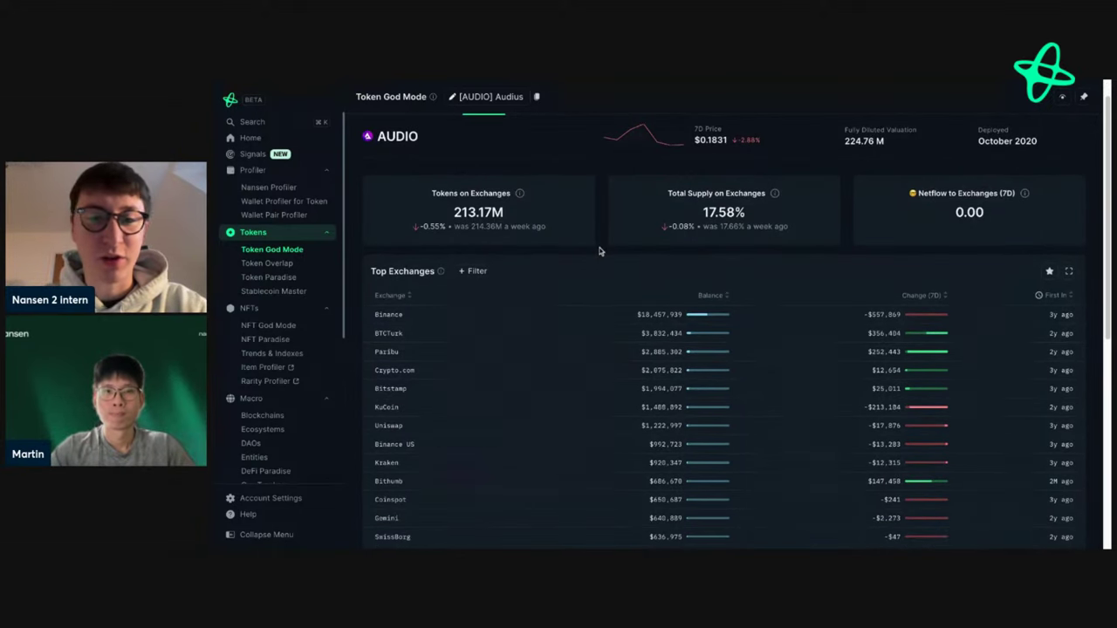
{"action": "scroll", "coordinate": [564, 203], "scroll_direction": "up", "scroll_amount": 1}
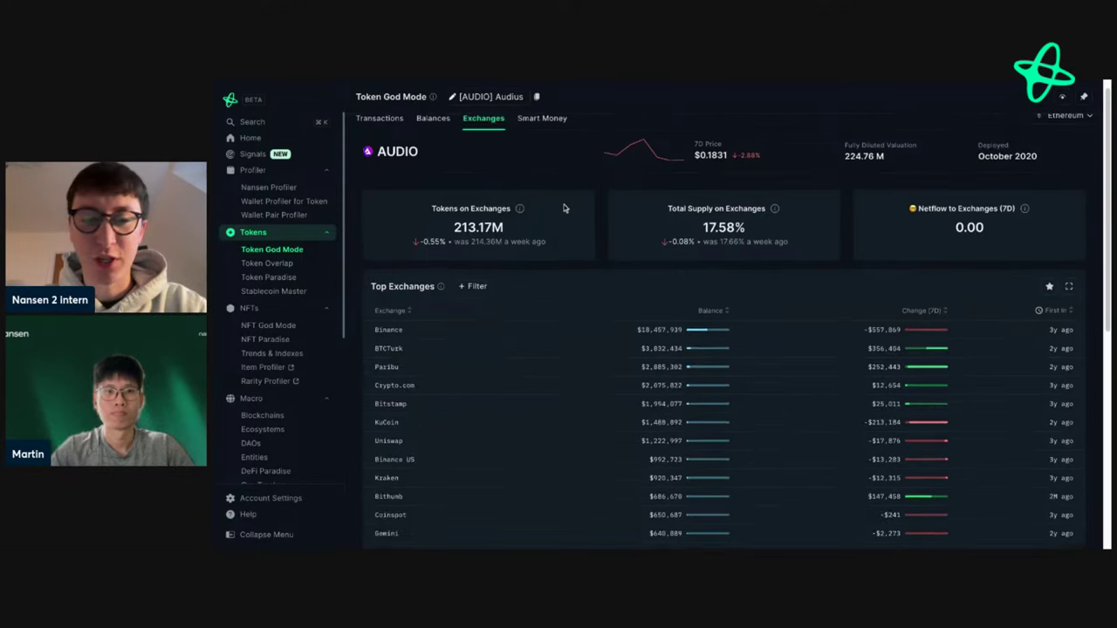
{"action": "scroll", "coordinate": [564, 204], "scroll_direction": "down", "scroll_amount": 3}
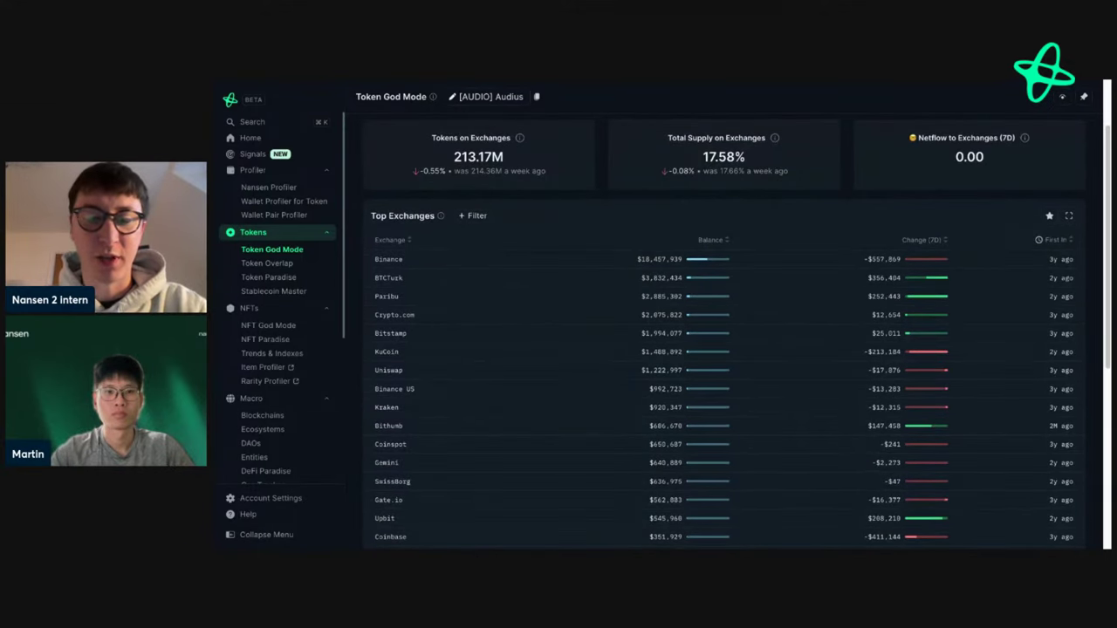
Examine AUDIO's Smart Money holdings, including the balance history chart, token holdings and token transfers
{"action": "scroll", "coordinate": [566, 200], "scroll_direction": "up", "scroll_amount": 2}
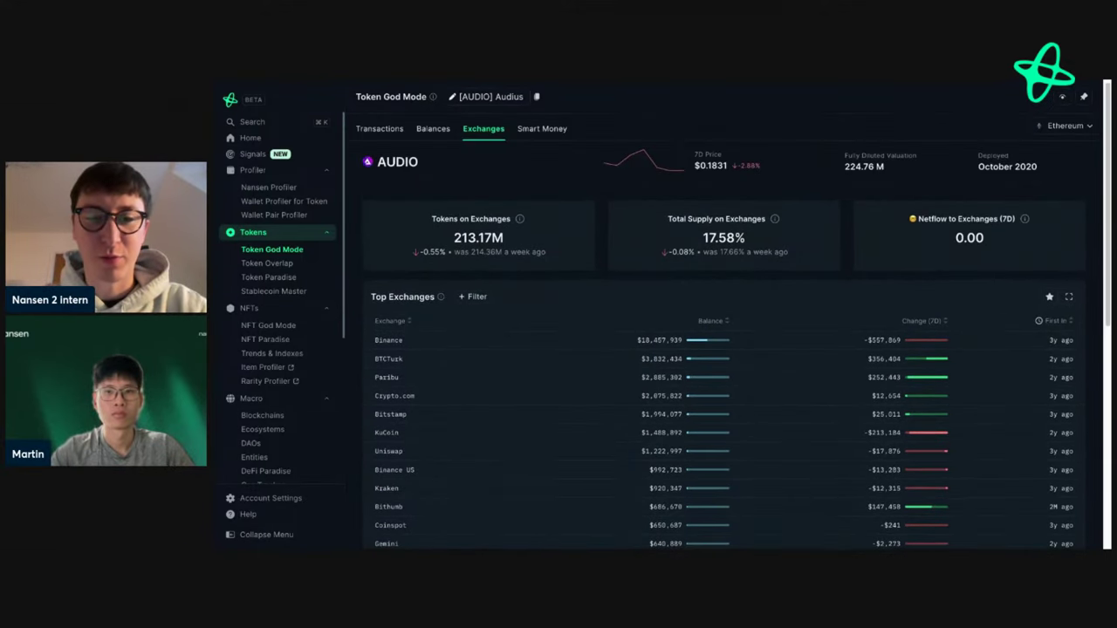
{"action": "left_click", "coordinate": [559, 131]}
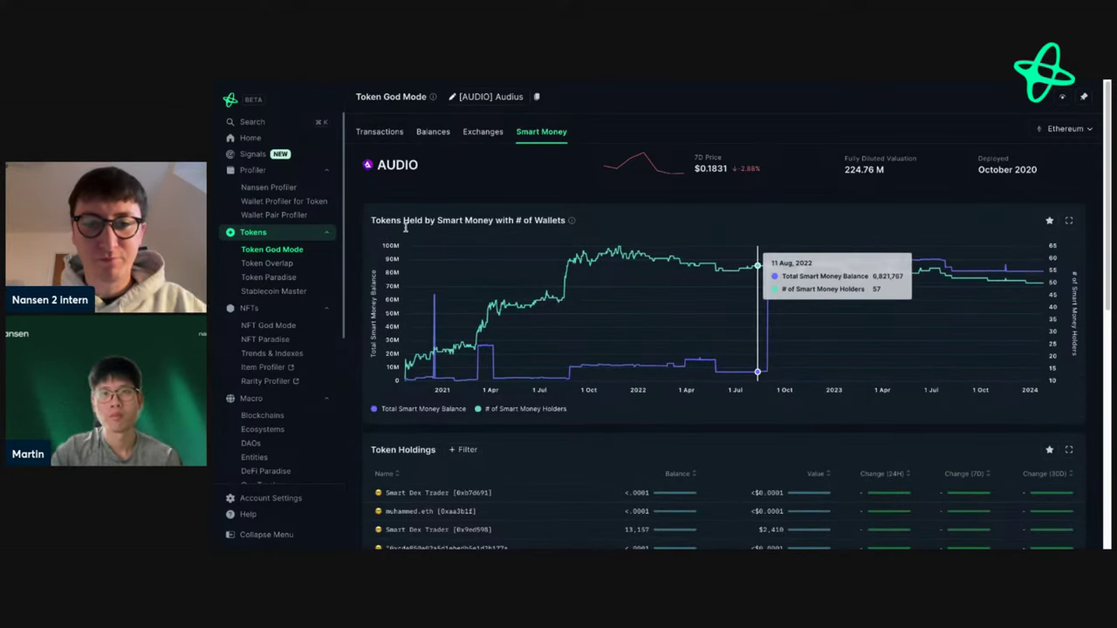
{"action": "scroll", "coordinate": [497, 228], "scroll_direction": "down", "scroll_amount": 8}
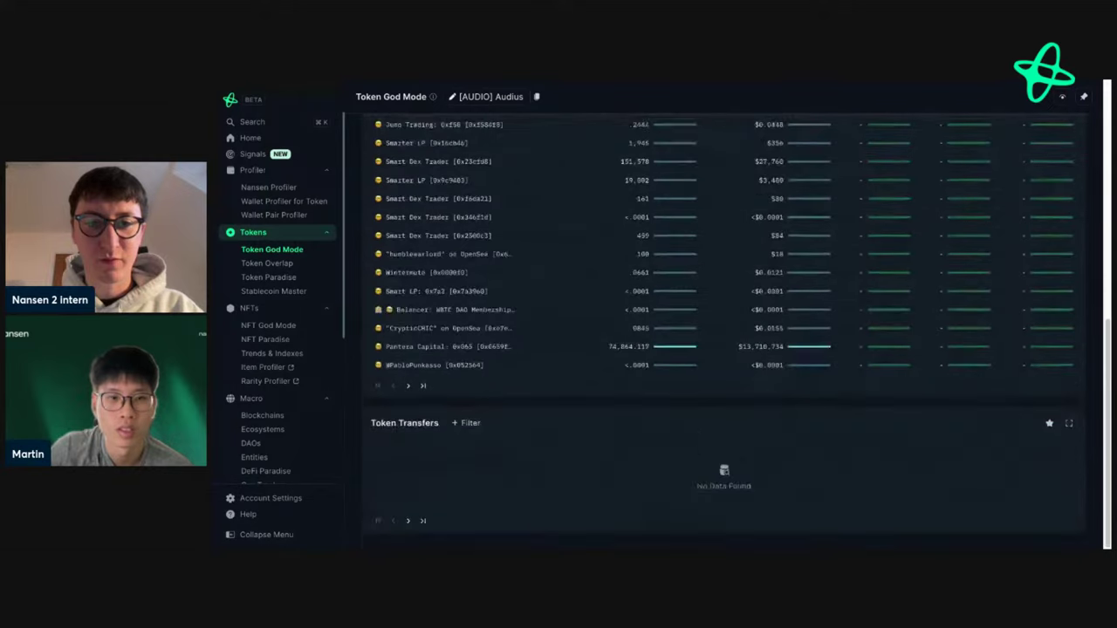
{"action": "scroll", "coordinate": [497, 227], "scroll_direction": "up", "scroll_amount": 5}
Open the AUDIO transactions view and review its DEX trades, price movement and buyers
{"action": "left_click", "coordinate": [394, 134]}
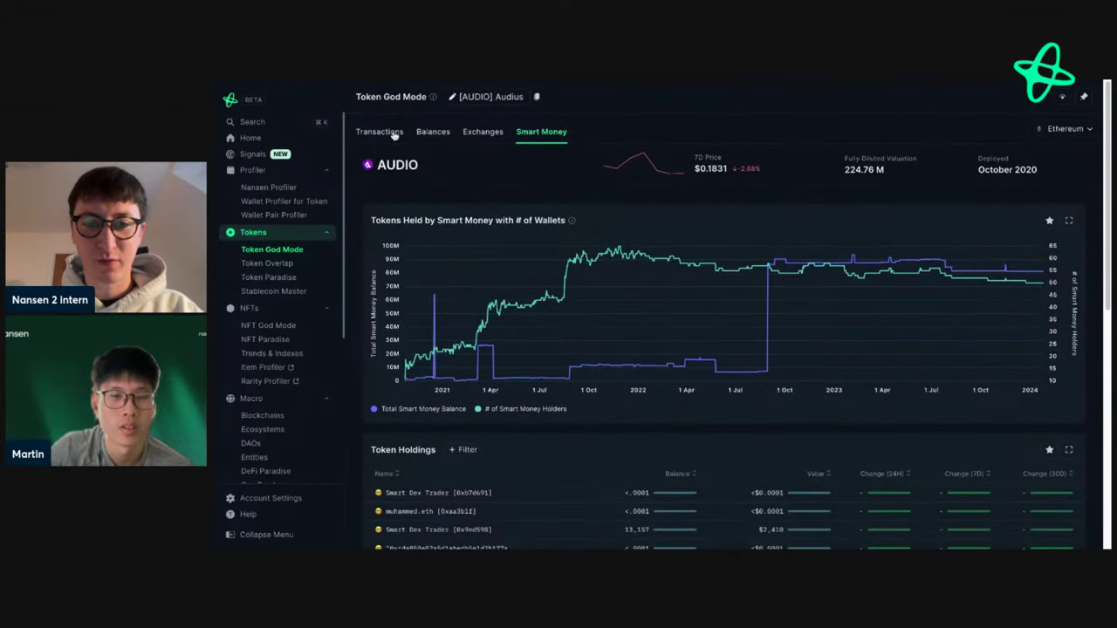
{"action": "scroll", "coordinate": [568, 272], "scroll_direction": "down", "scroll_amount": 7}
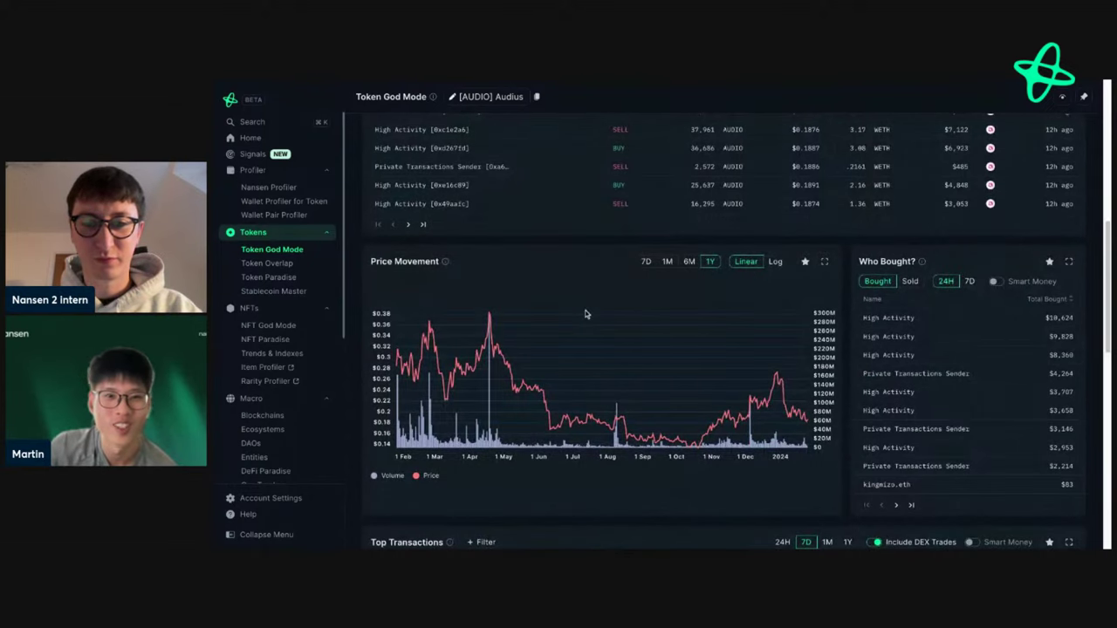
{"action": "scroll", "coordinate": [532, 279], "scroll_direction": "up", "scroll_amount": 3}
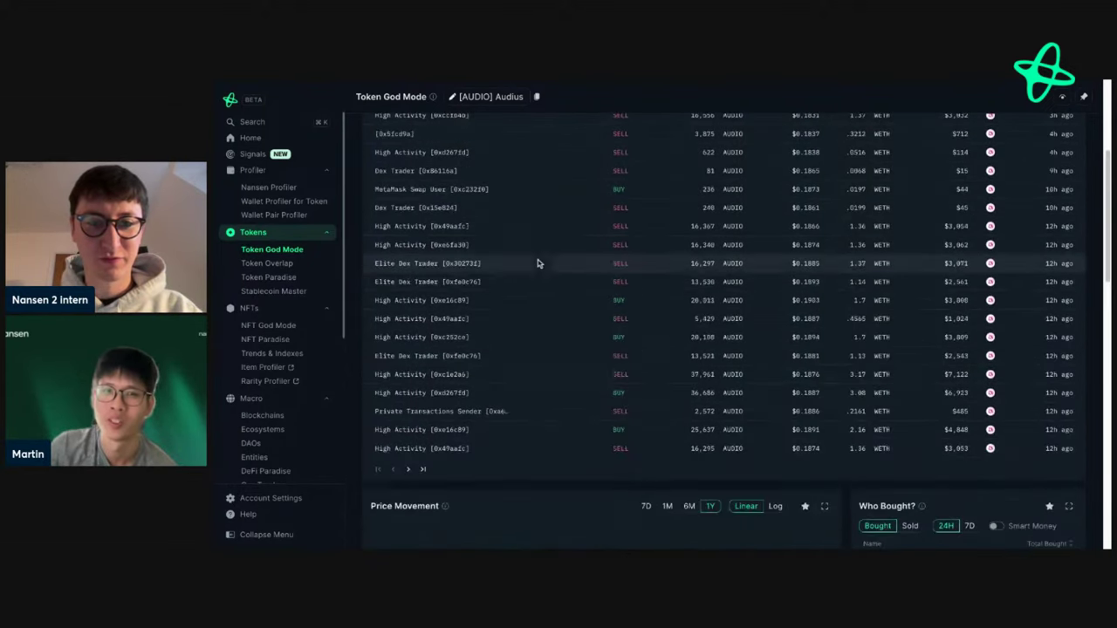
{"action": "scroll", "coordinate": [538, 263], "scroll_direction": "up", "scroll_amount": 3}
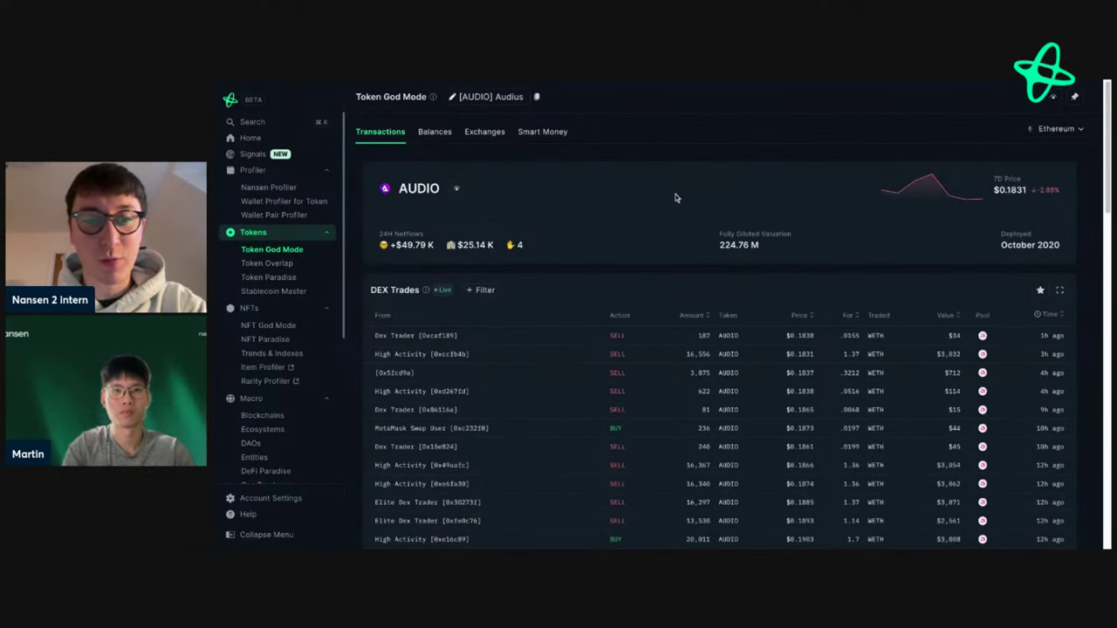
Search for "uma" and open Token God Mode for the UMA token on Ethereum
{"action": "key", "text": "super+k"}
{"action": "type", "text": "uma"}
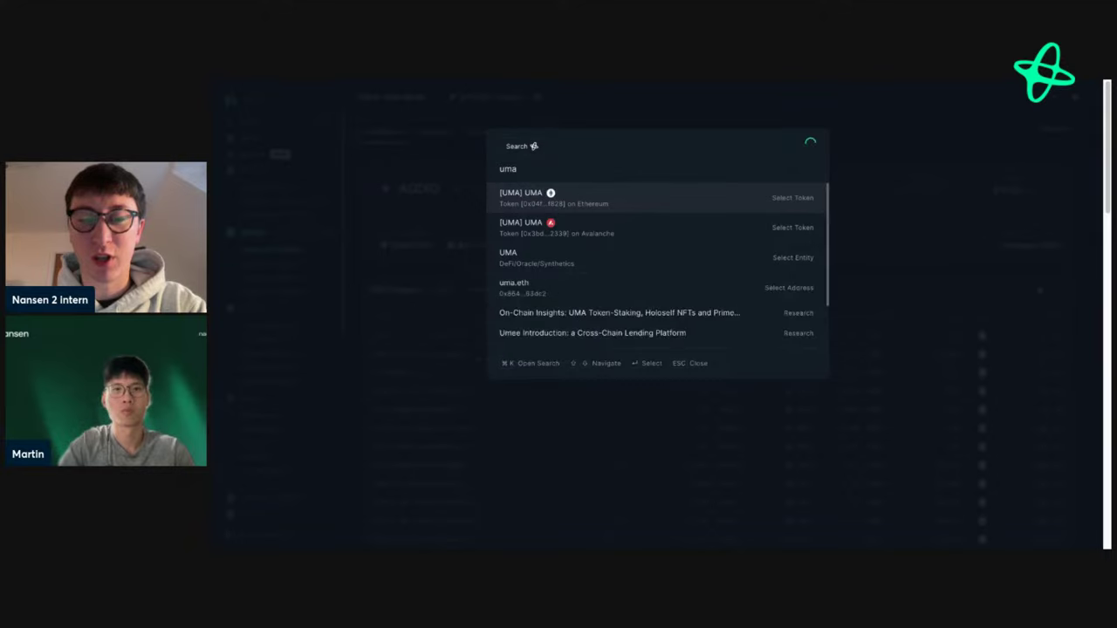
{"action": "key", "text": "Return"}
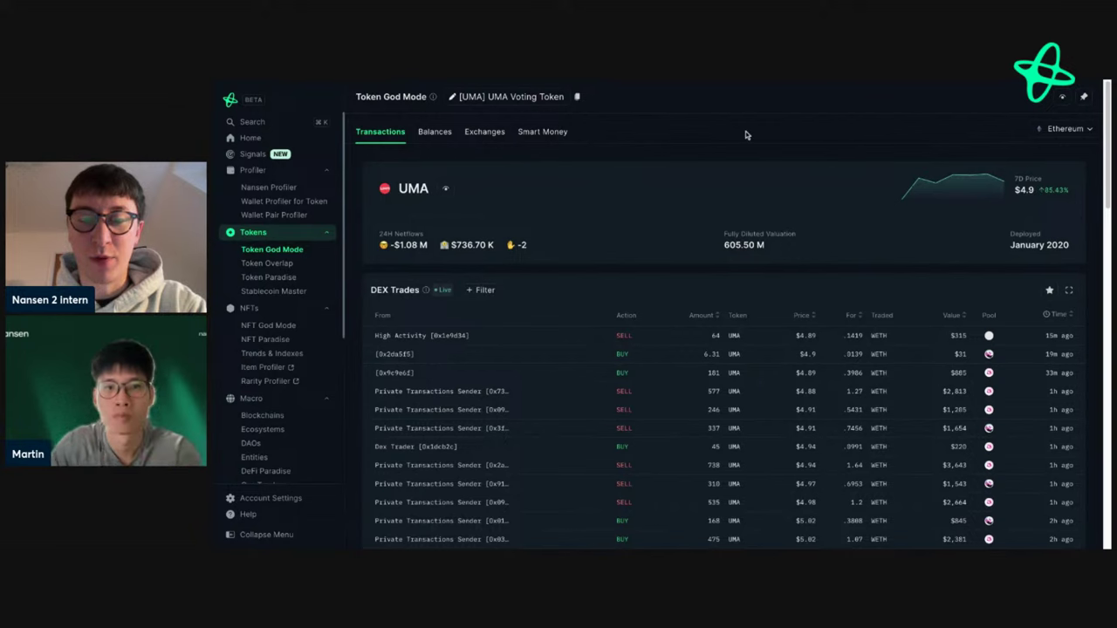
Search for "blur", open Token God Mode for the BLUR token on Ethereum, and review its trades, price movement and top transactions
{"action": "key", "text": "super+k"}
{"action": "type", "text": "blur"}
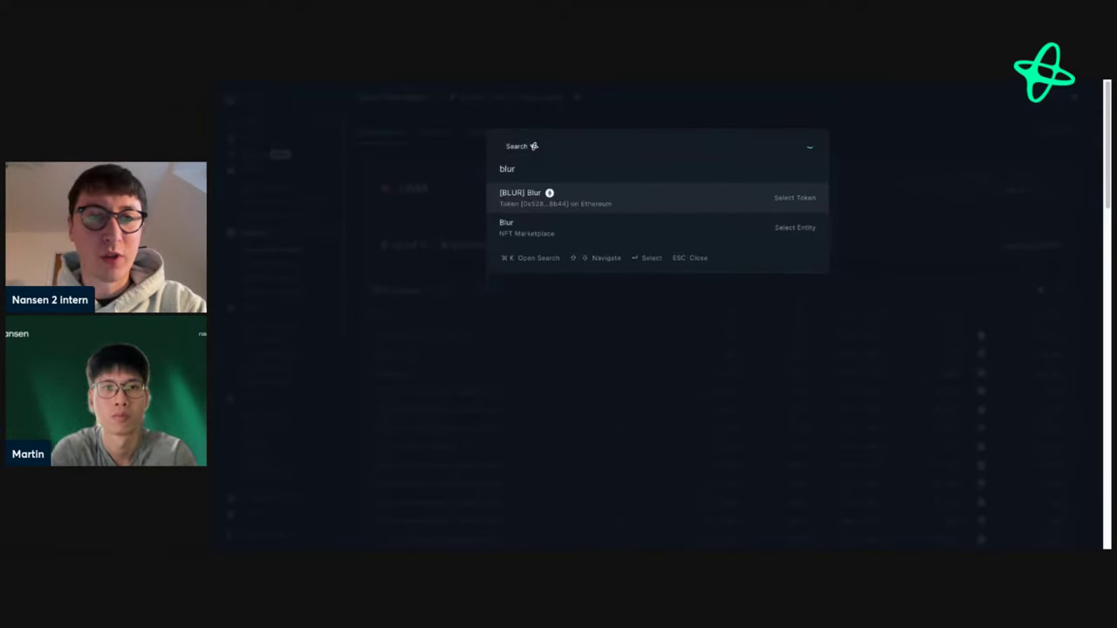
{"action": "key", "text": "Return"}
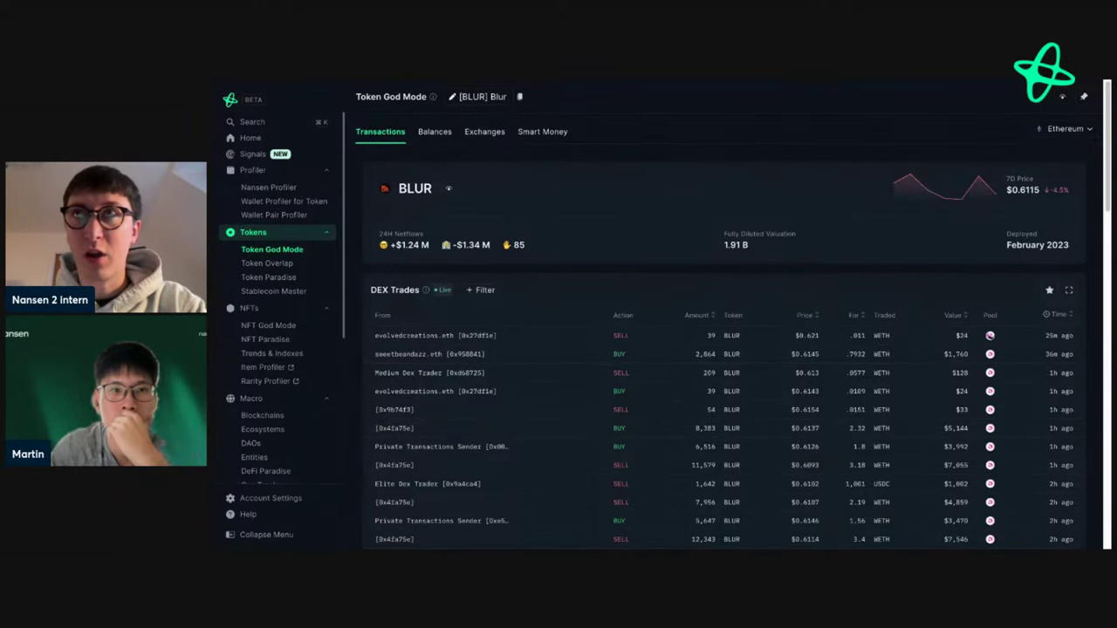
{"action": "scroll", "coordinate": [607, 238], "scroll_direction": "down", "scroll_amount": 2}
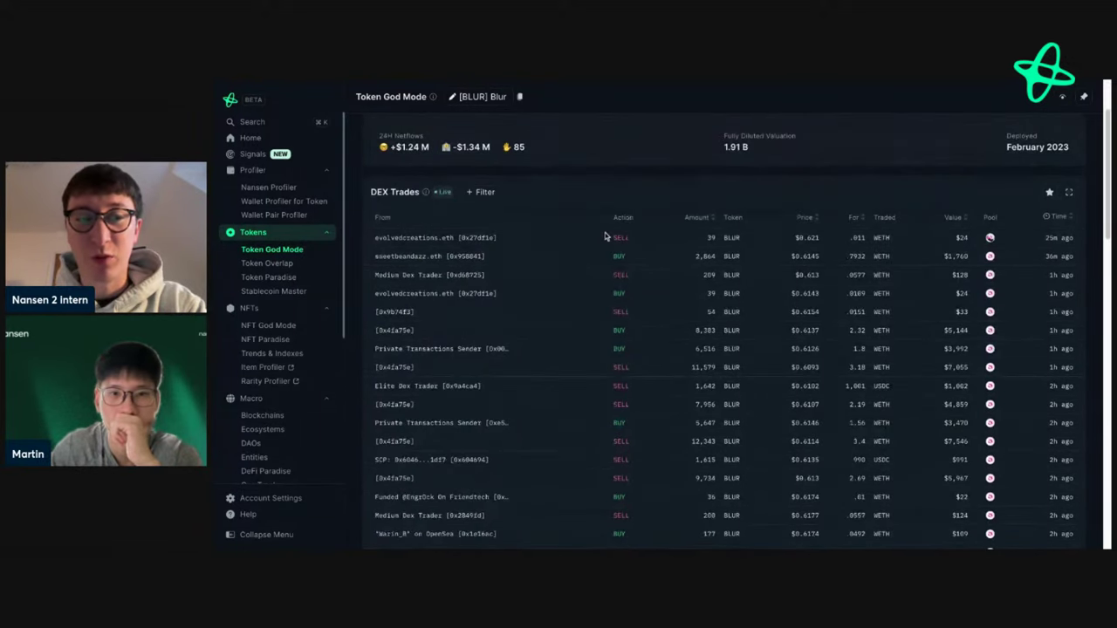
{"action": "scroll", "coordinate": [571, 237], "scroll_direction": "down", "scroll_amount": 3}
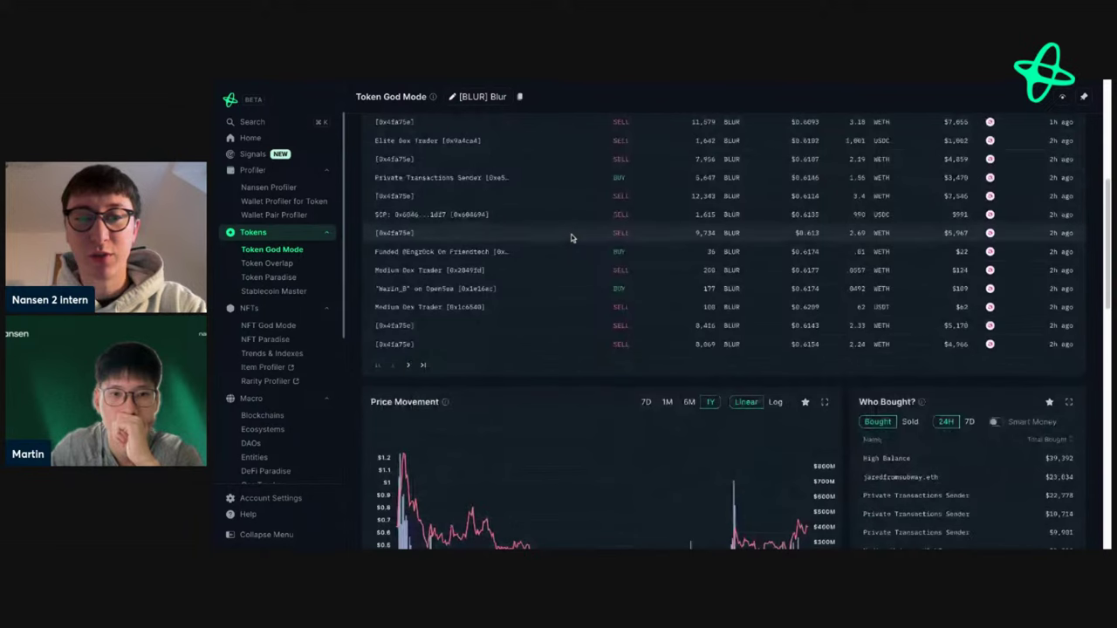
{"action": "scroll", "coordinate": [576, 239], "scroll_direction": "down", "scroll_amount": 1}
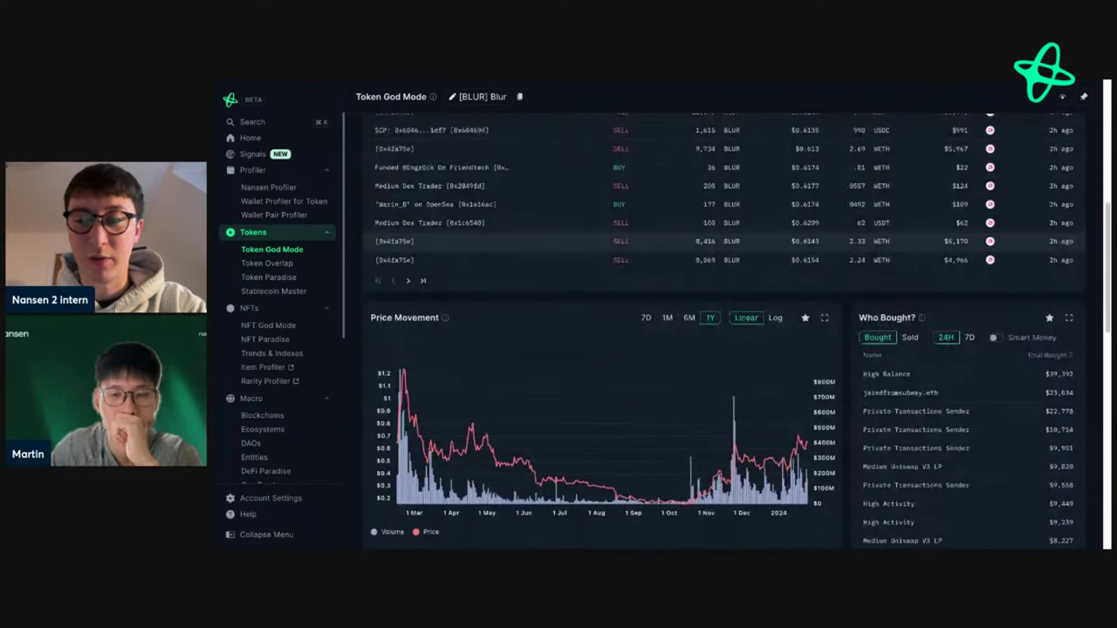
{"action": "scroll", "coordinate": [586, 237], "scroll_direction": "down", "scroll_amount": 4}
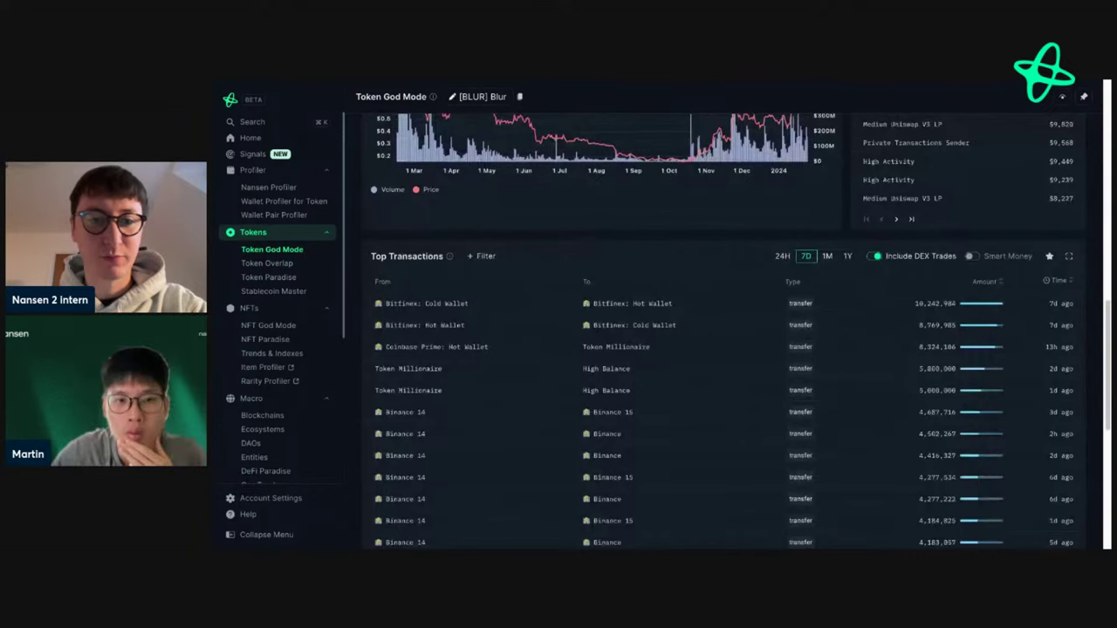
Open BLUR's balances by address and examine the top holders' balance changes
{"action": "scroll", "coordinate": [722, 330], "scroll_direction": "up", "scroll_amount": 1}
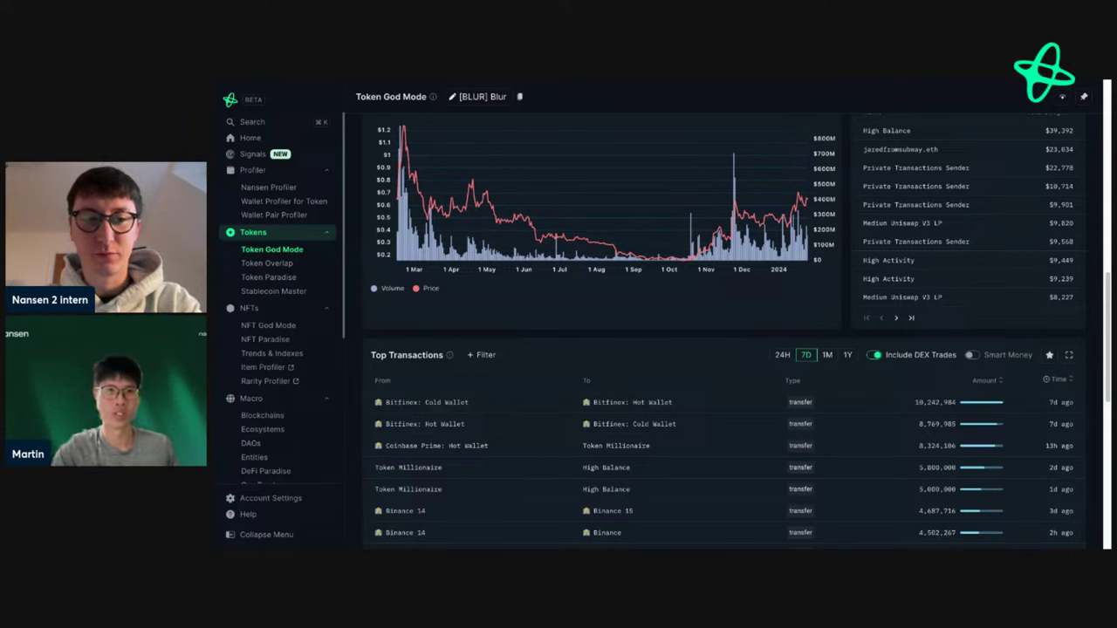
{"action": "scroll", "coordinate": [581, 314], "scroll_direction": "up", "scroll_amount": 5}
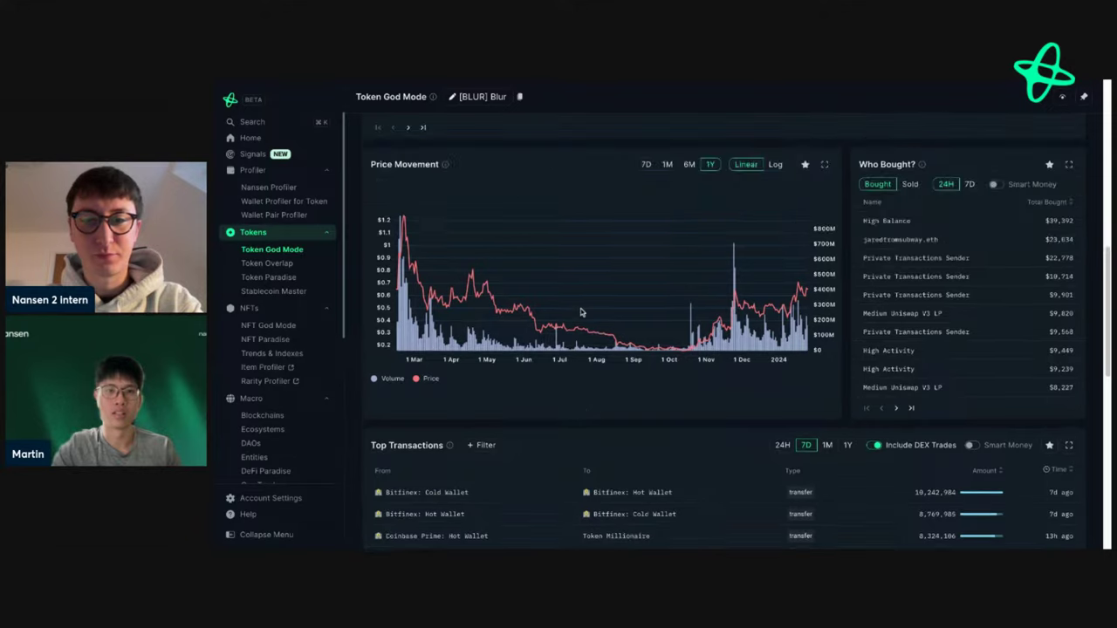
{"action": "scroll", "coordinate": [580, 312], "scroll_direction": "up", "scroll_amount": 3}
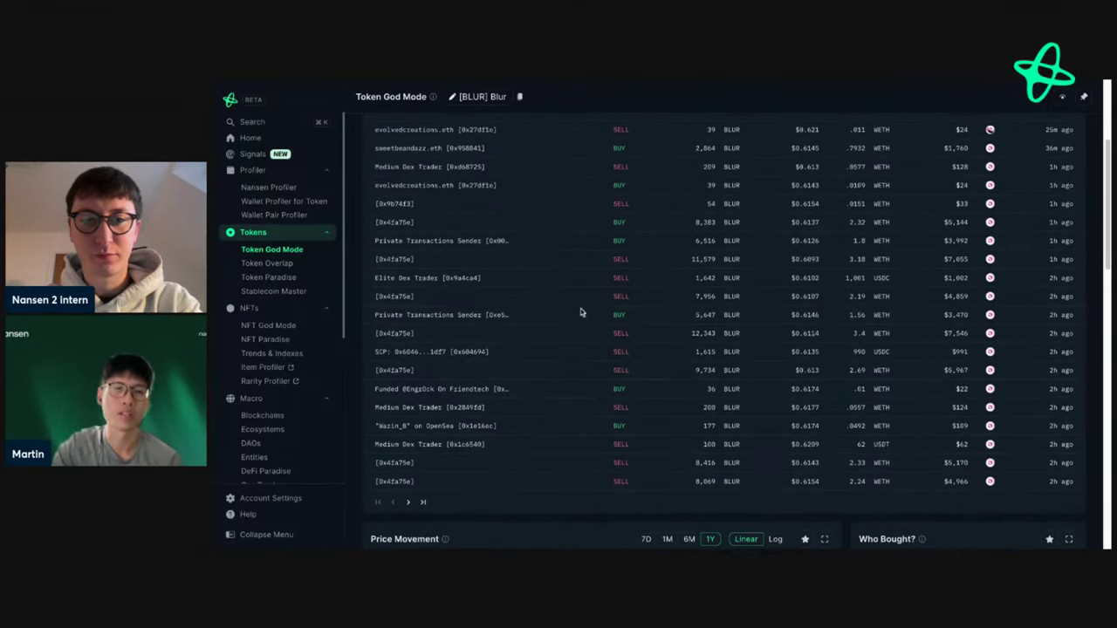
{"action": "scroll", "coordinate": [487, 192], "scroll_direction": "up", "scroll_amount": 2}
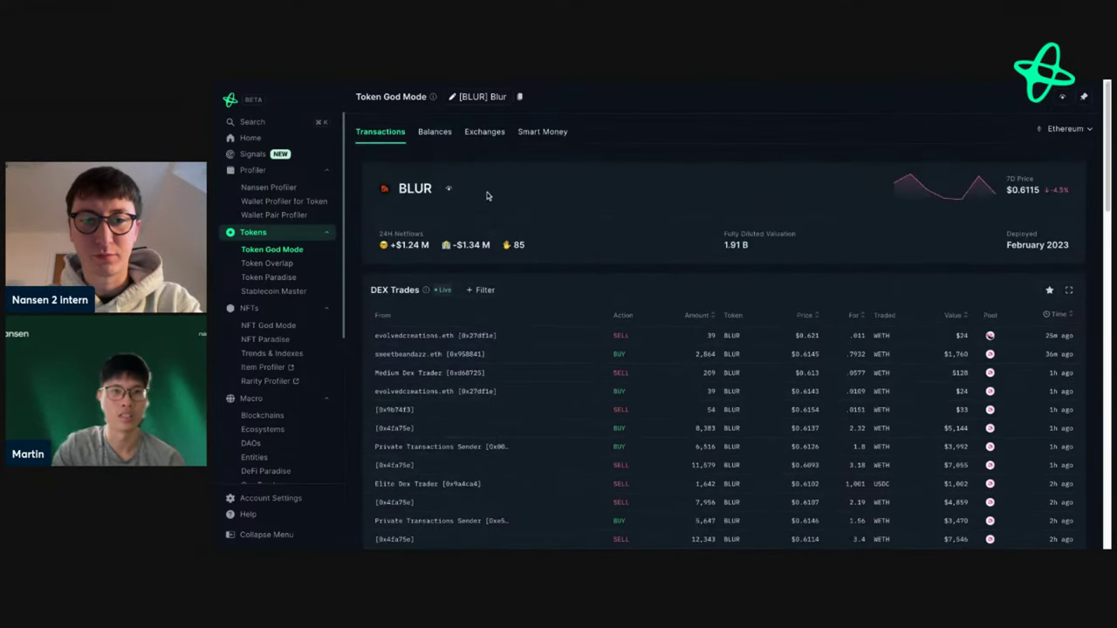
{"action": "left_click", "coordinate": [436, 132]}
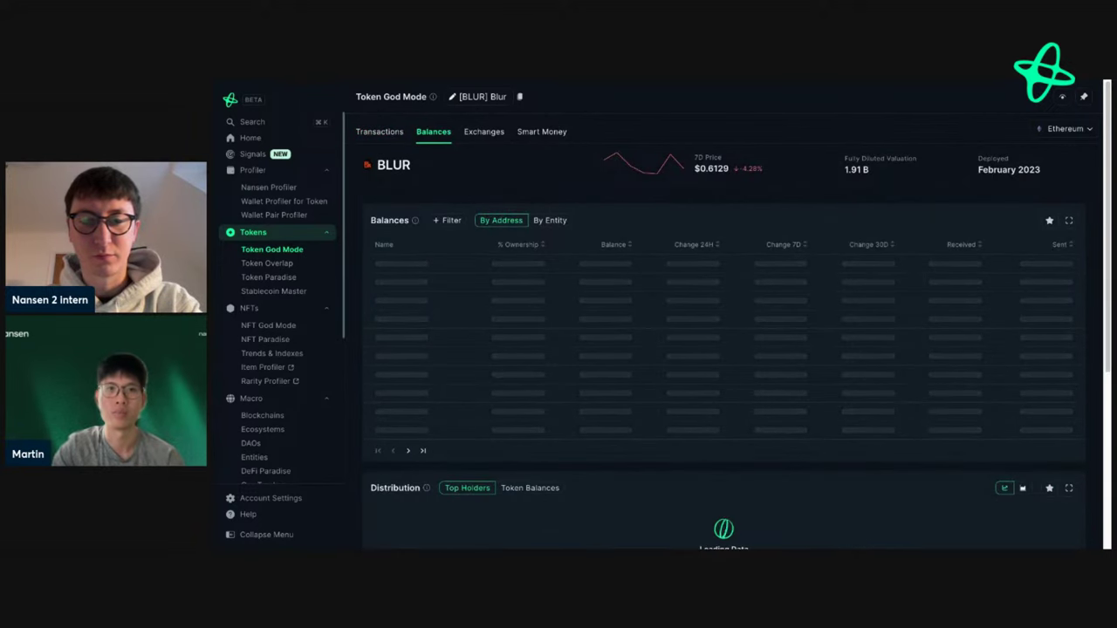
{"action": "mouse_move", "coordinate": [428, 301]}
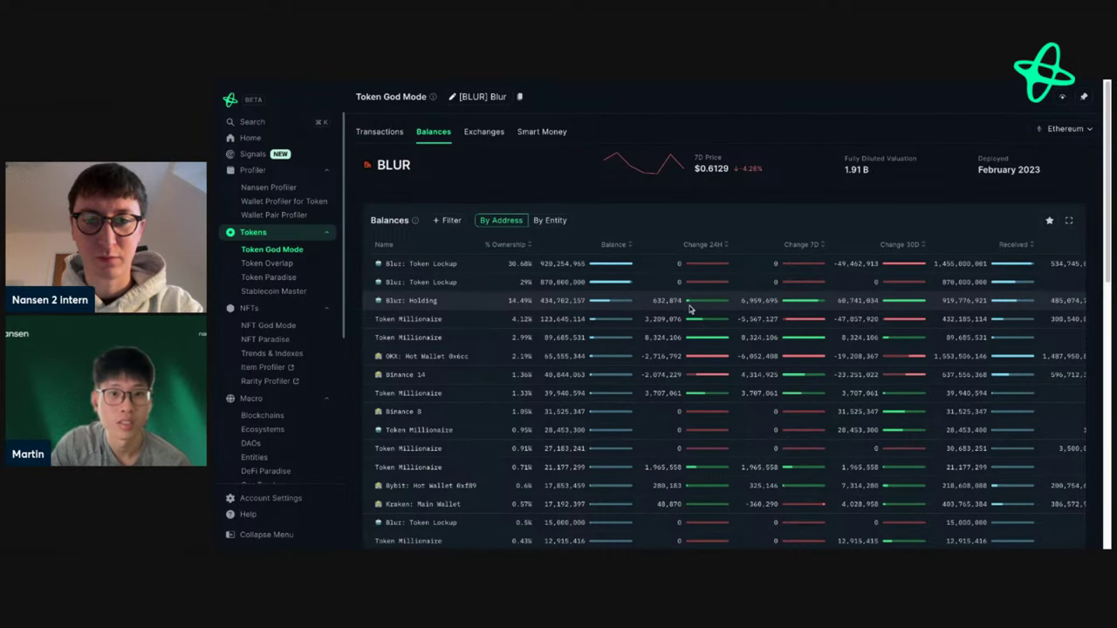
Open the Blur: Holding address from the BLUR balances and examine its depositing entities and top depositors
{"action": "left_click", "coordinate": [434, 299]}
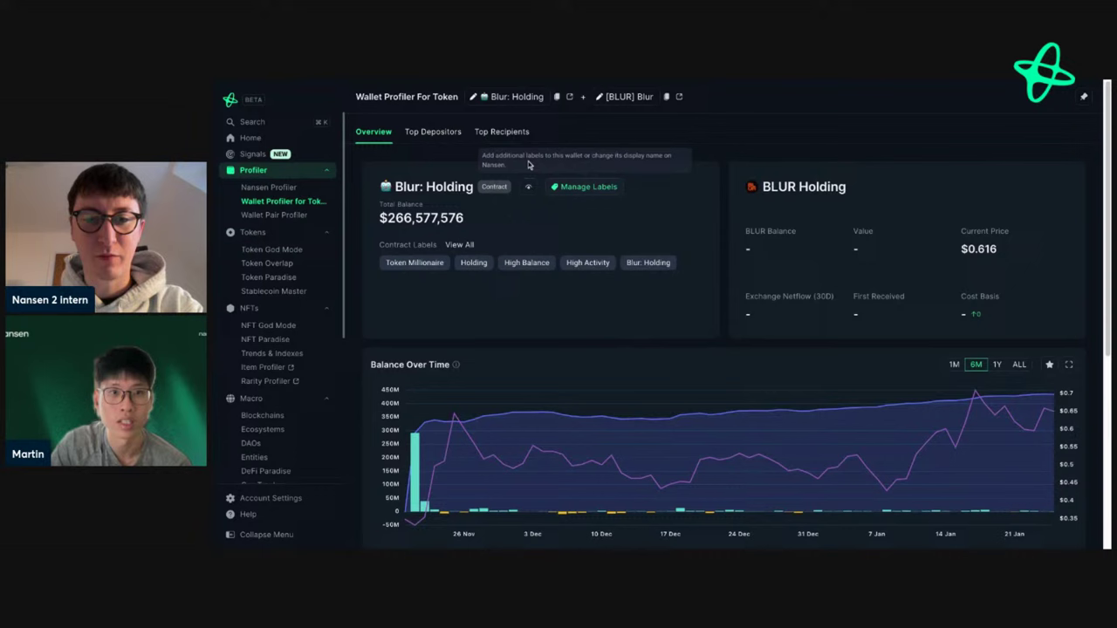
{"action": "left_click", "coordinate": [437, 132]}
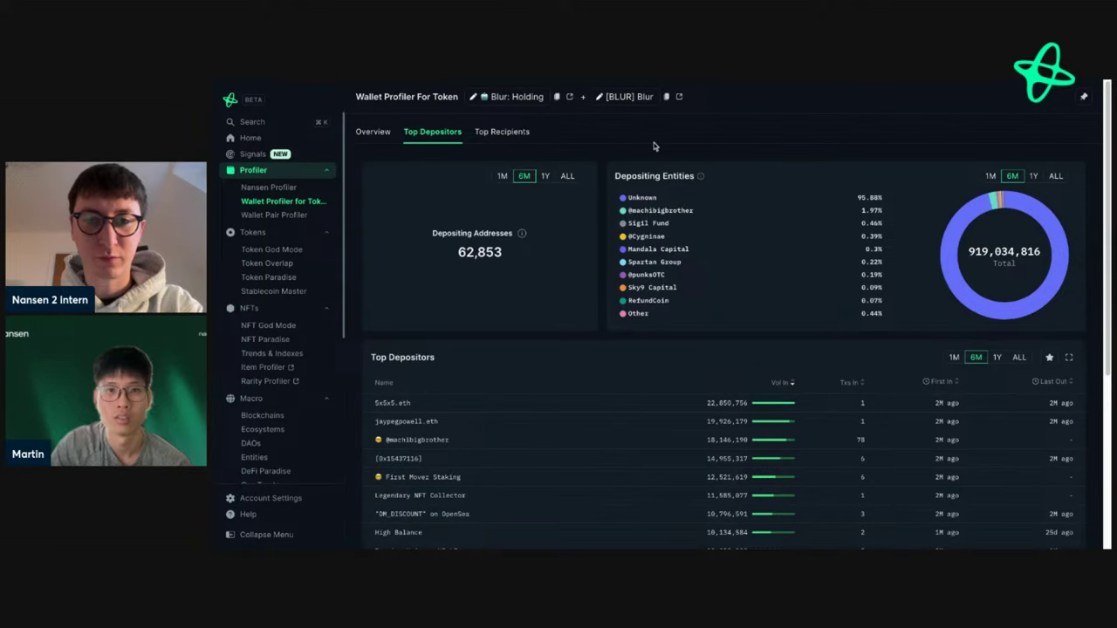
{"action": "scroll", "coordinate": [609, 324], "scroll_direction": "down", "scroll_amount": 2}
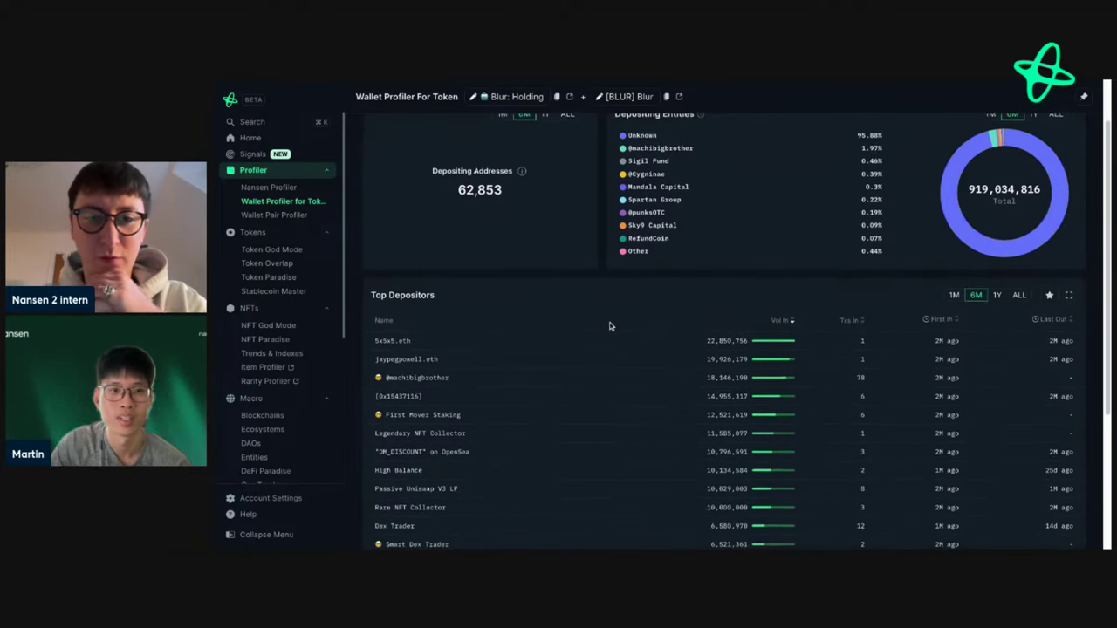
{"action": "mouse_move", "coordinate": [447, 380]}
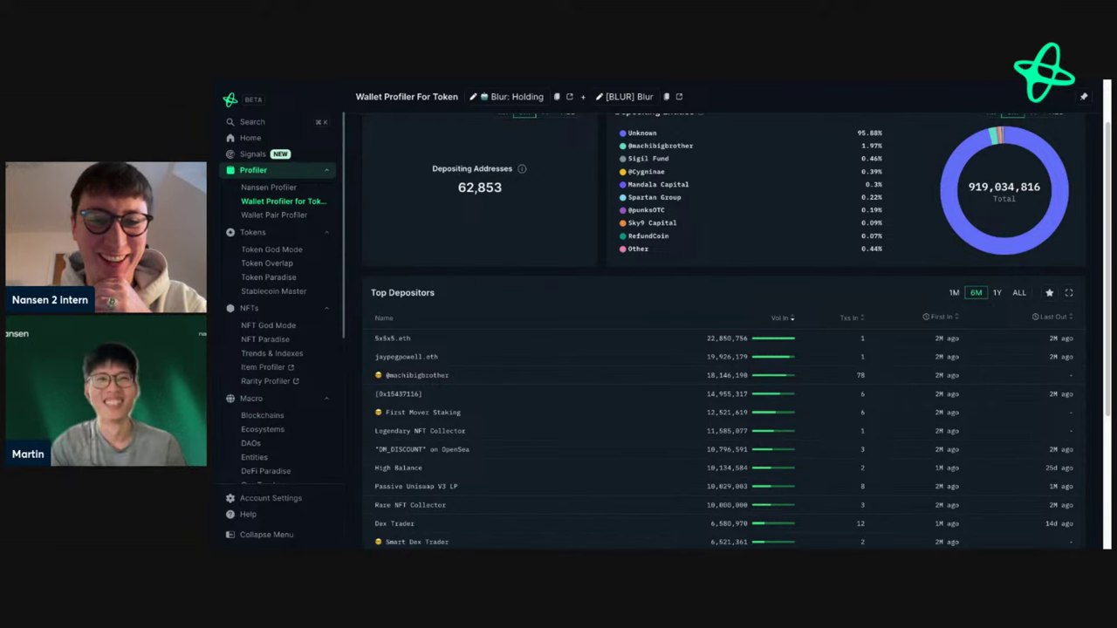
{"action": "scroll", "coordinate": [484, 316], "scroll_direction": "down", "scroll_amount": 2}
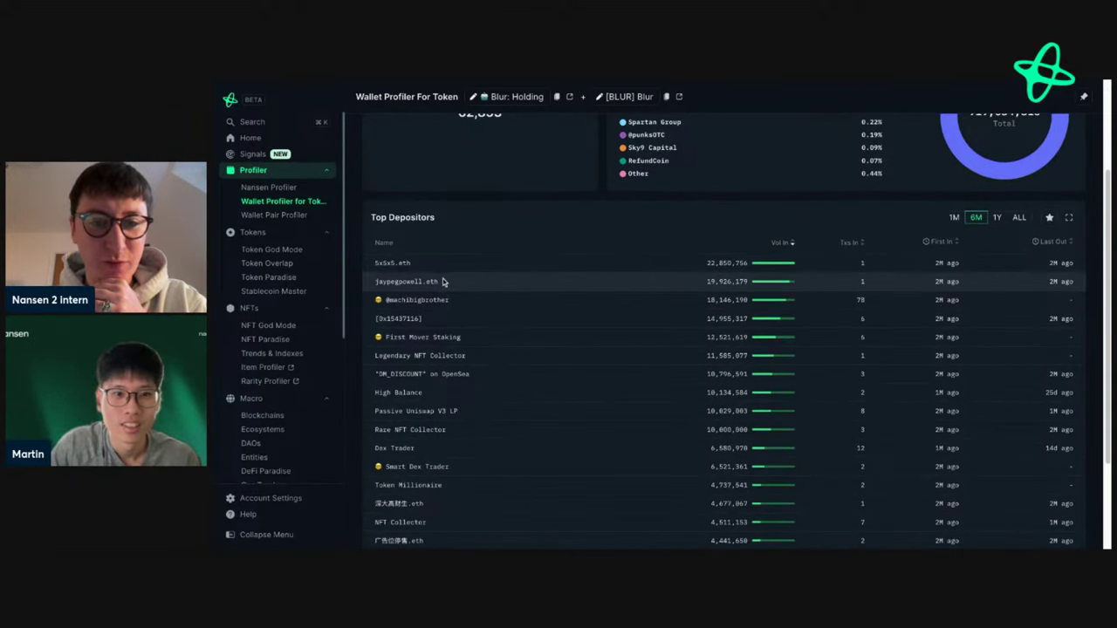
{"action": "scroll", "coordinate": [484, 317], "scroll_direction": "down", "scroll_amount": 1}
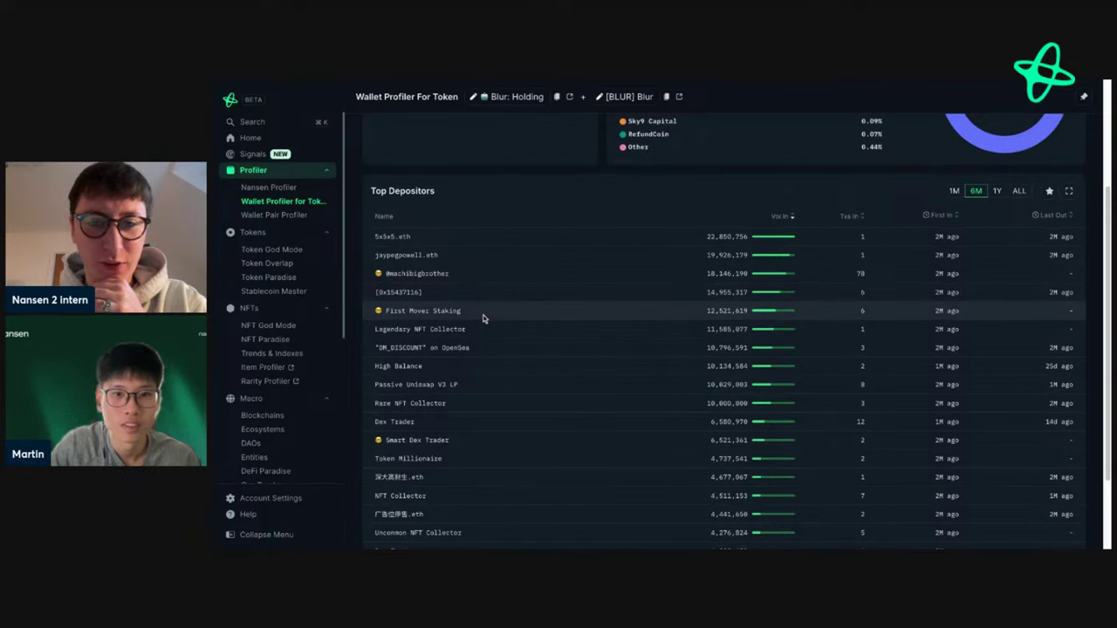
{"action": "scroll", "coordinate": [482, 317], "scroll_direction": "down", "scroll_amount": 1}
{"action": "scroll", "coordinate": [467, 305], "scroll_direction": "down", "scroll_amount": 3}
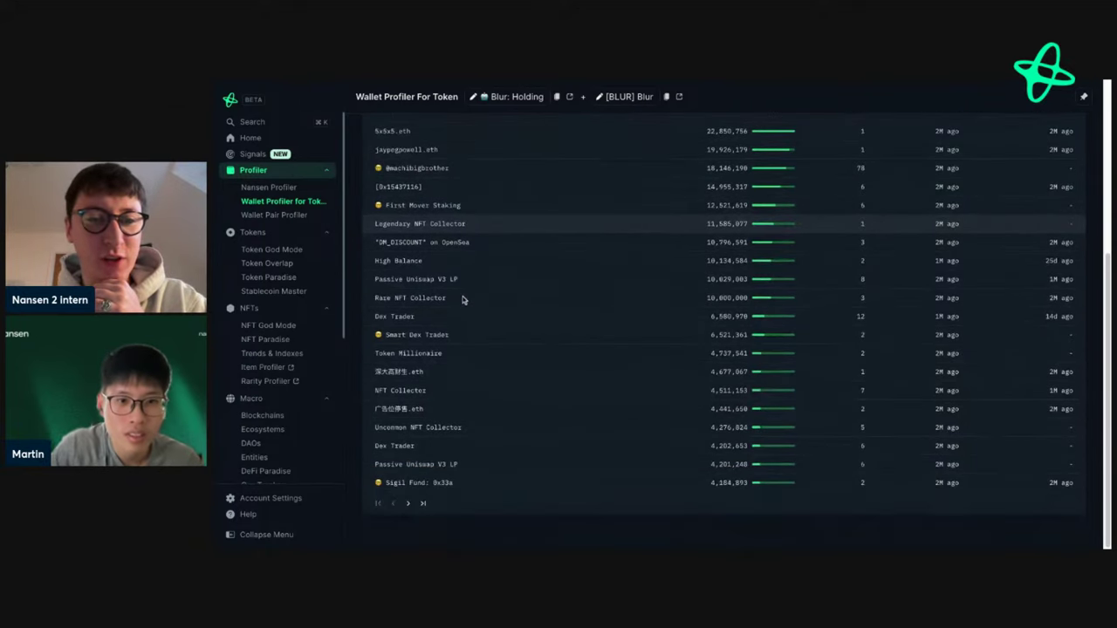
{"action": "scroll", "coordinate": [475, 388], "scroll_direction": "up", "scroll_amount": 3}
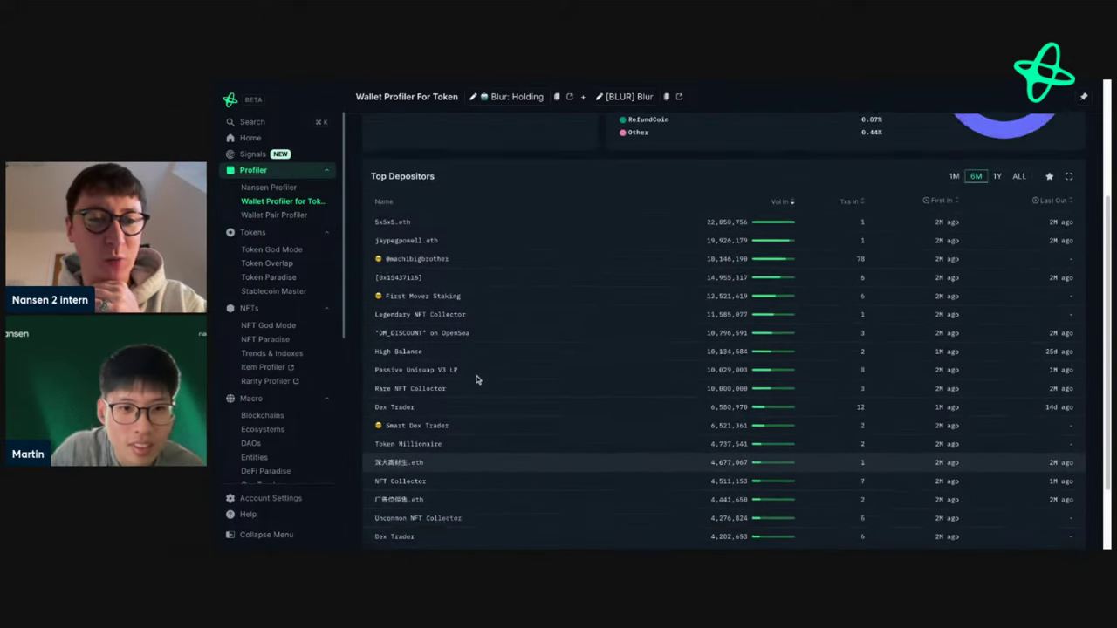
{"action": "scroll", "coordinate": [478, 380], "scroll_direction": "down", "scroll_amount": 3}
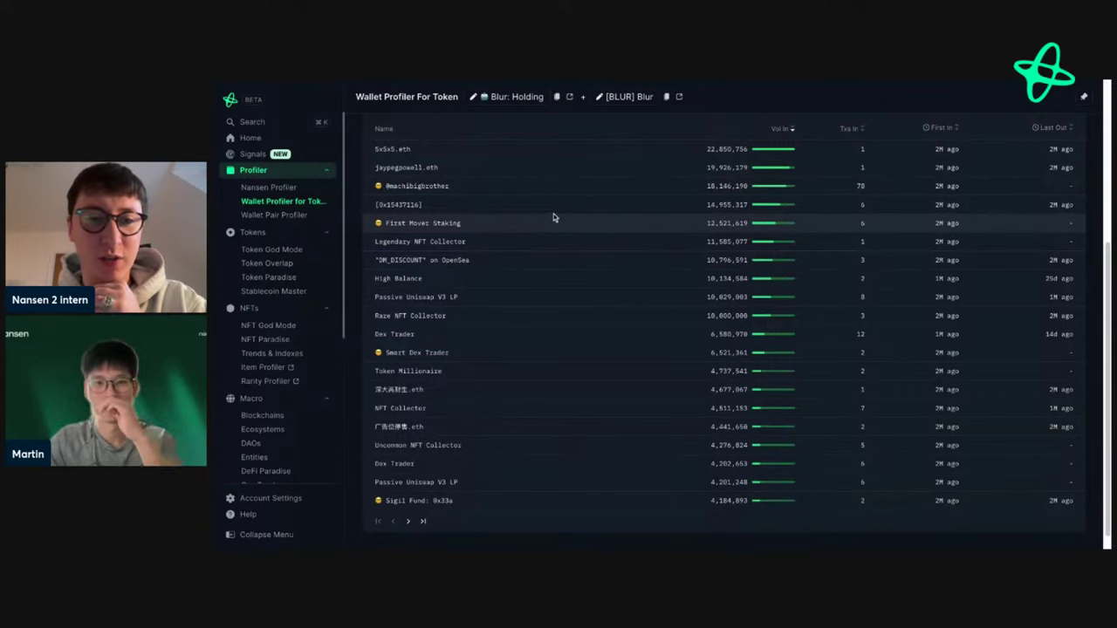
{"action": "scroll", "coordinate": [553, 214], "scroll_direction": "up", "scroll_amount": 8}
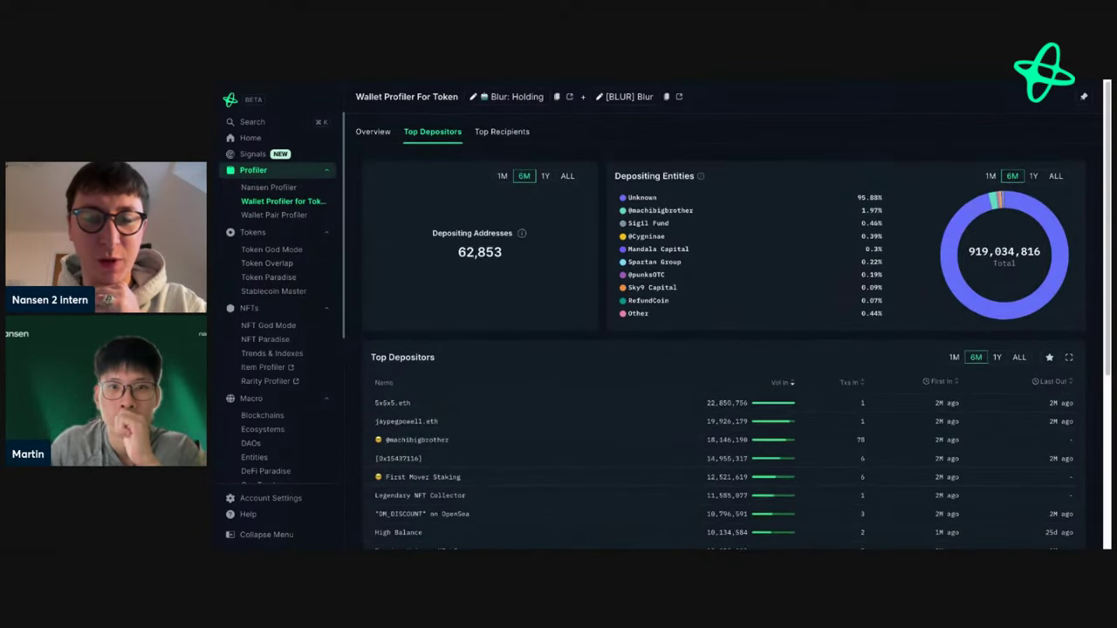
Return to the Blur: Holding overview, show Balance Over Time for 1M, and review the wallet's BLUR transactions
{"action": "left_click", "coordinate": [373, 132]}
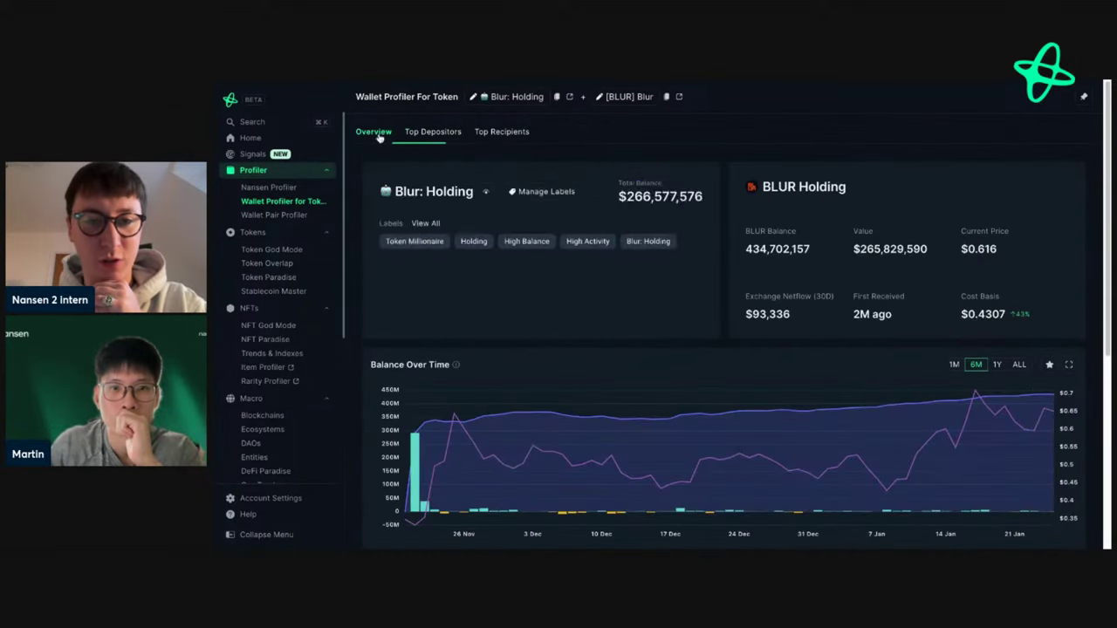
{"action": "scroll", "coordinate": [698, 326], "scroll_direction": "down", "scroll_amount": 2}
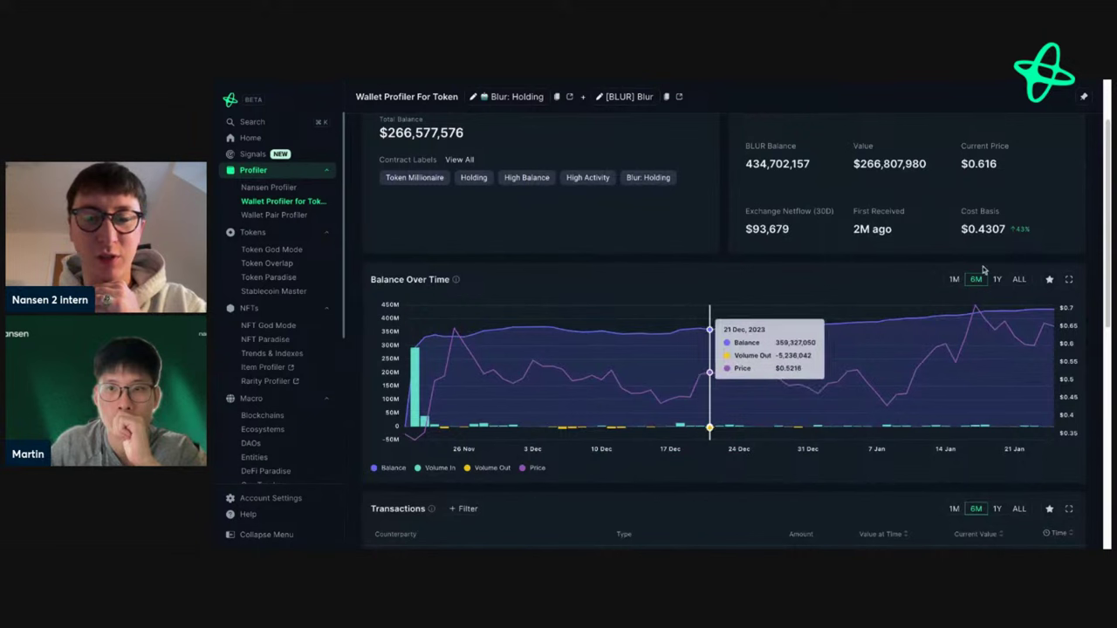
{"action": "left_click", "coordinate": [955, 280]}
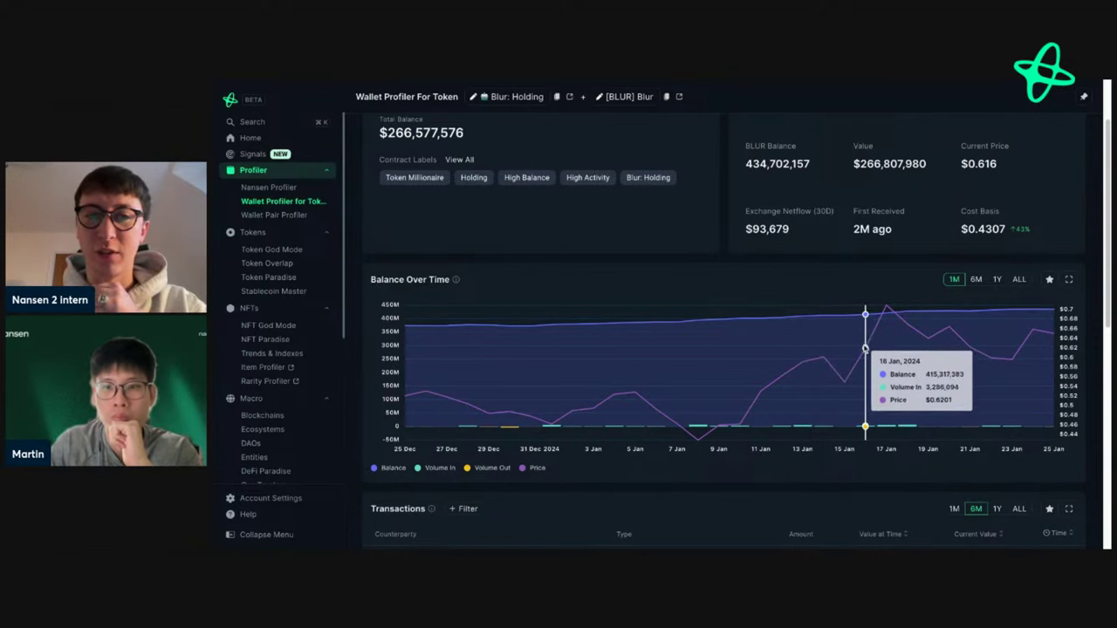
{"action": "scroll", "coordinate": [789, 381], "scroll_direction": "down", "scroll_amount": 1}
{"action": "scroll", "coordinate": [789, 382], "scroll_direction": "down", "scroll_amount": 2}
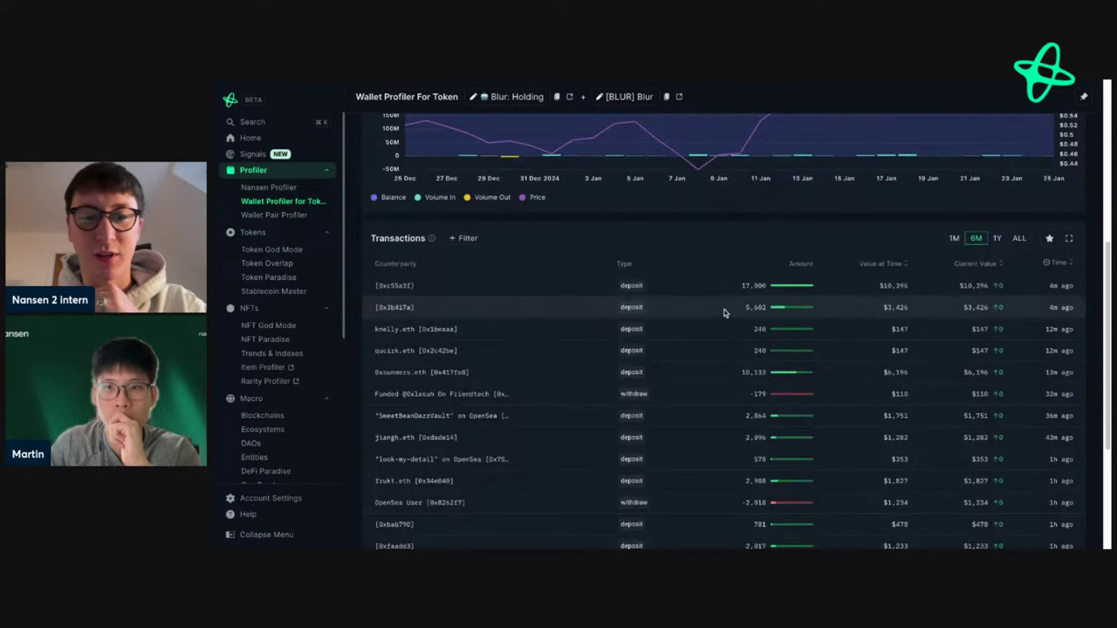
Examine the most recent BLUR deposits and withdrawals listed for the Blur: Holding contract
{"action": "scroll", "coordinate": [729, 284], "scroll_direction": "down", "scroll_amount": 3}
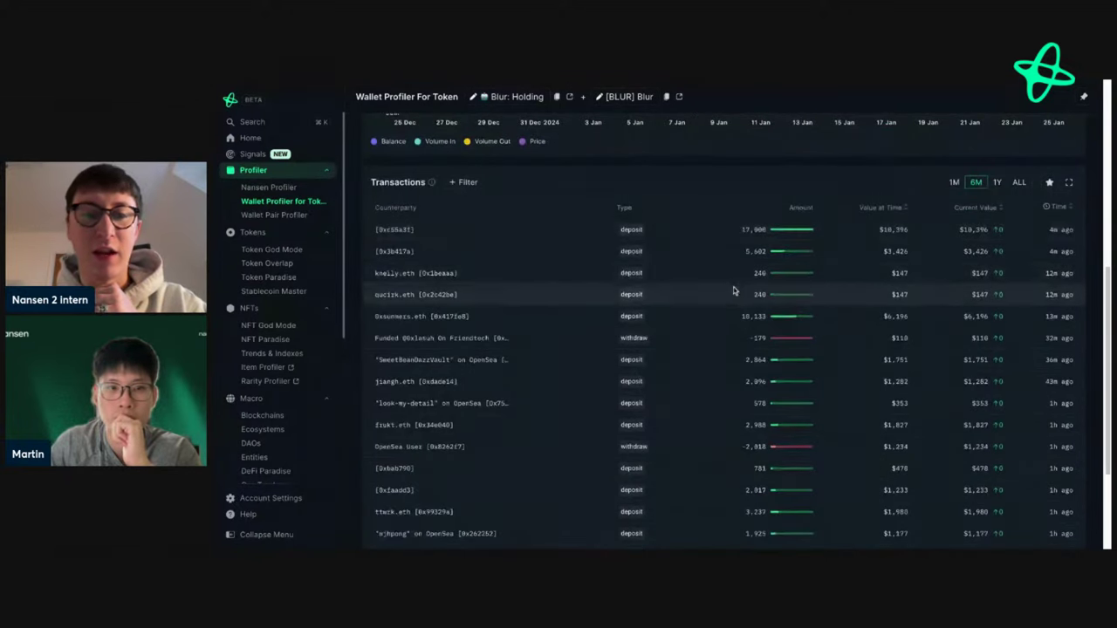
{"action": "scroll", "coordinate": [744, 286], "scroll_direction": "up", "scroll_amount": 10}
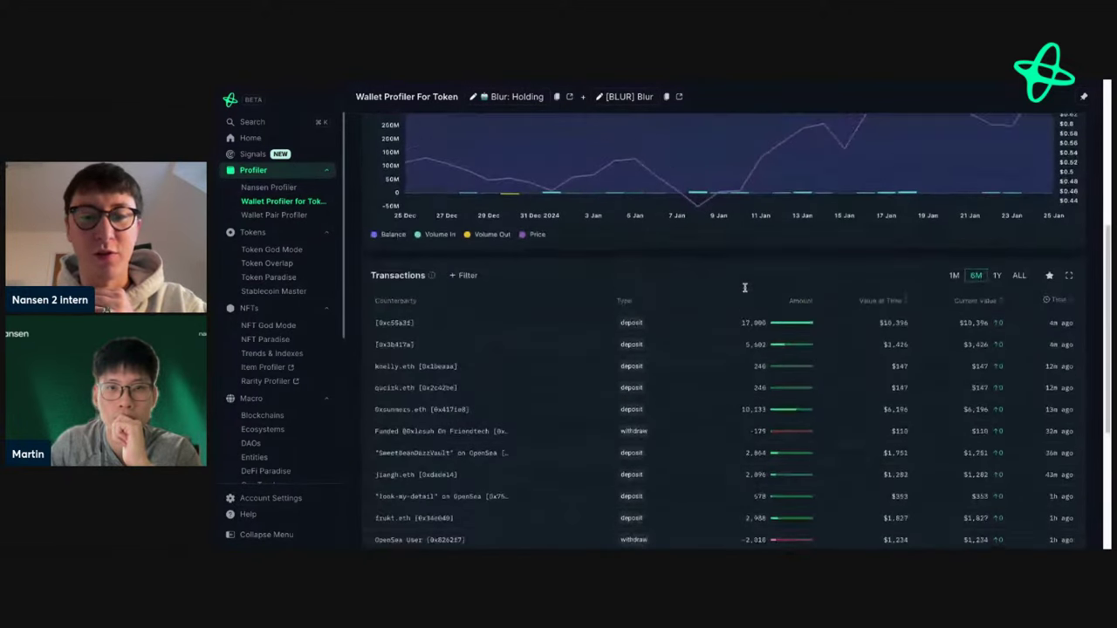
{"action": "scroll", "coordinate": [502, 137], "scroll_direction": "up", "scroll_amount": 2}
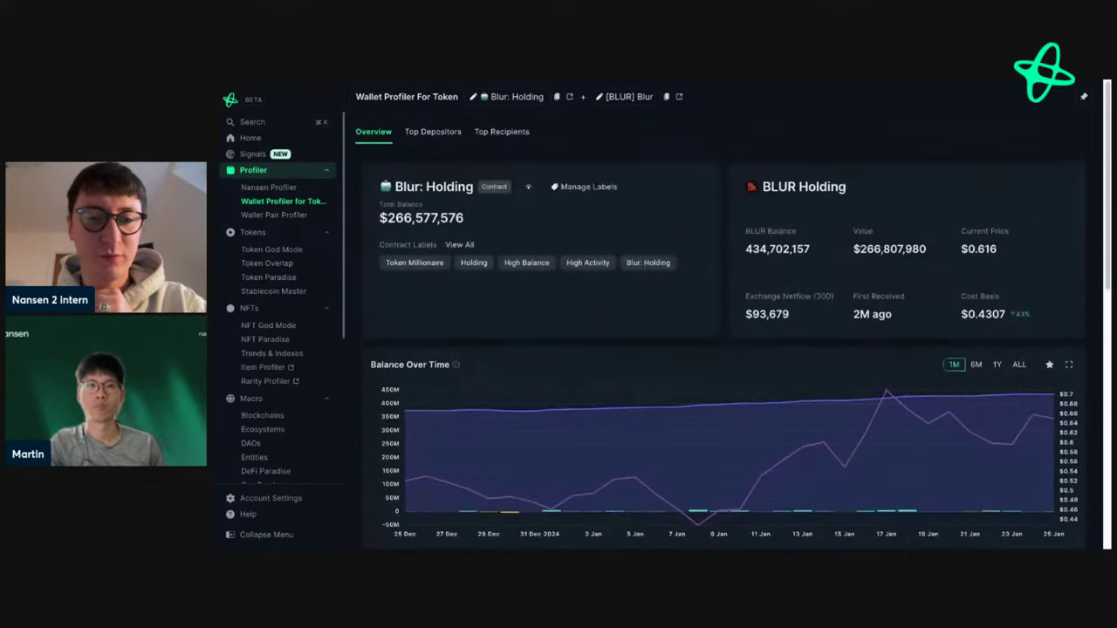
Open the top recipients of BLUR from Blur: Holding and examine the receiving entities and the recipient list
{"action": "left_click", "coordinate": [502, 134]}
{"action": "left_click", "coordinate": [440, 134]}
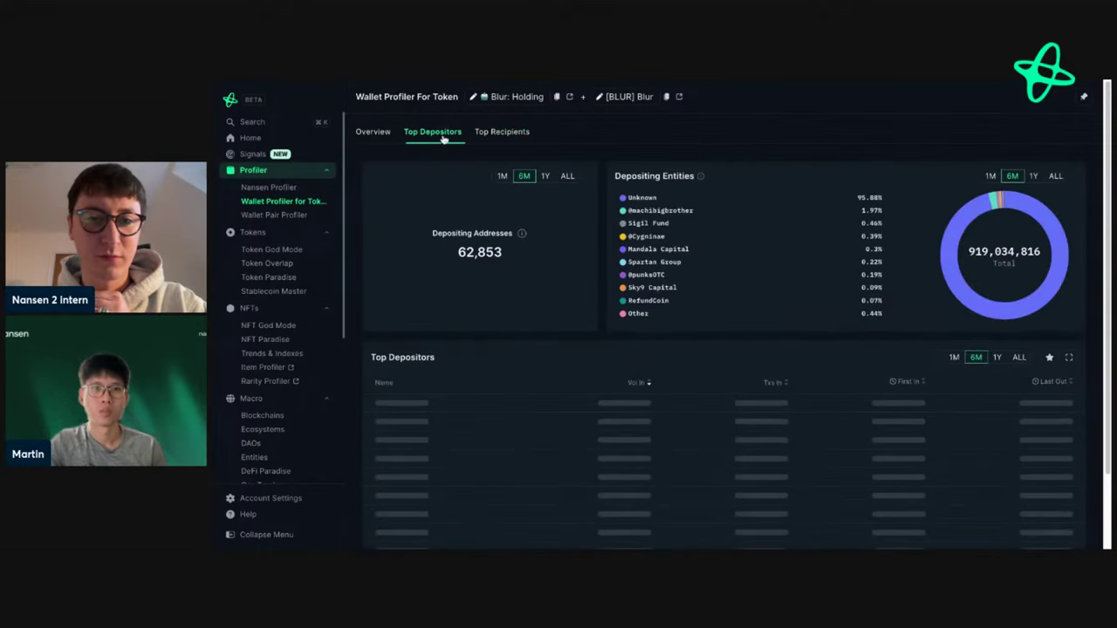
{"action": "left_click", "coordinate": [516, 134]}
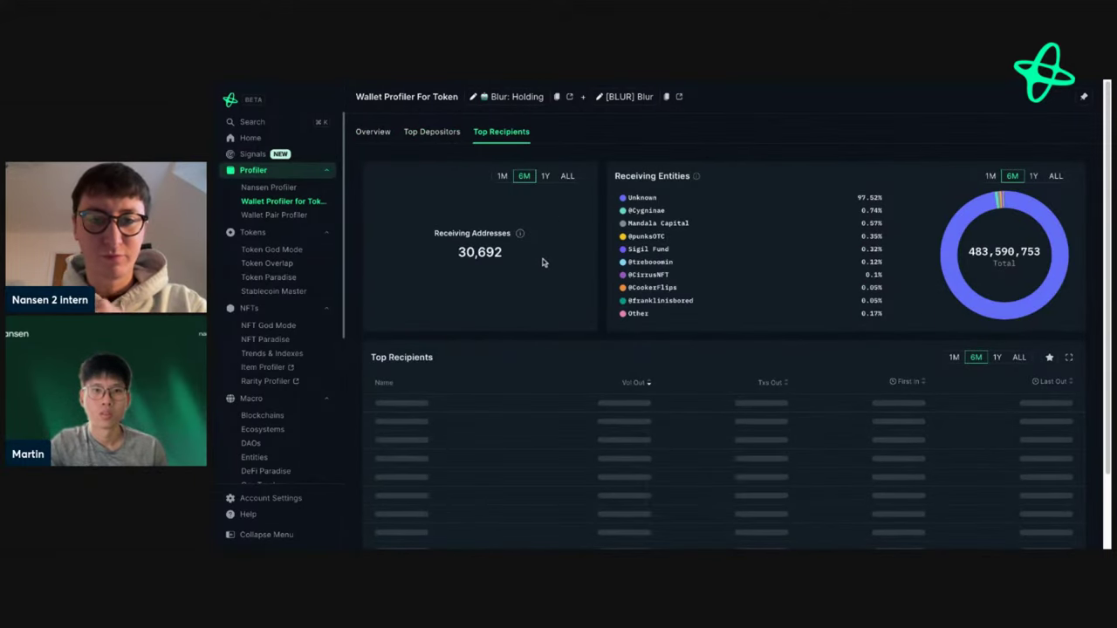
{"action": "scroll", "coordinate": [530, 261], "scroll_direction": "down", "scroll_amount": 2}
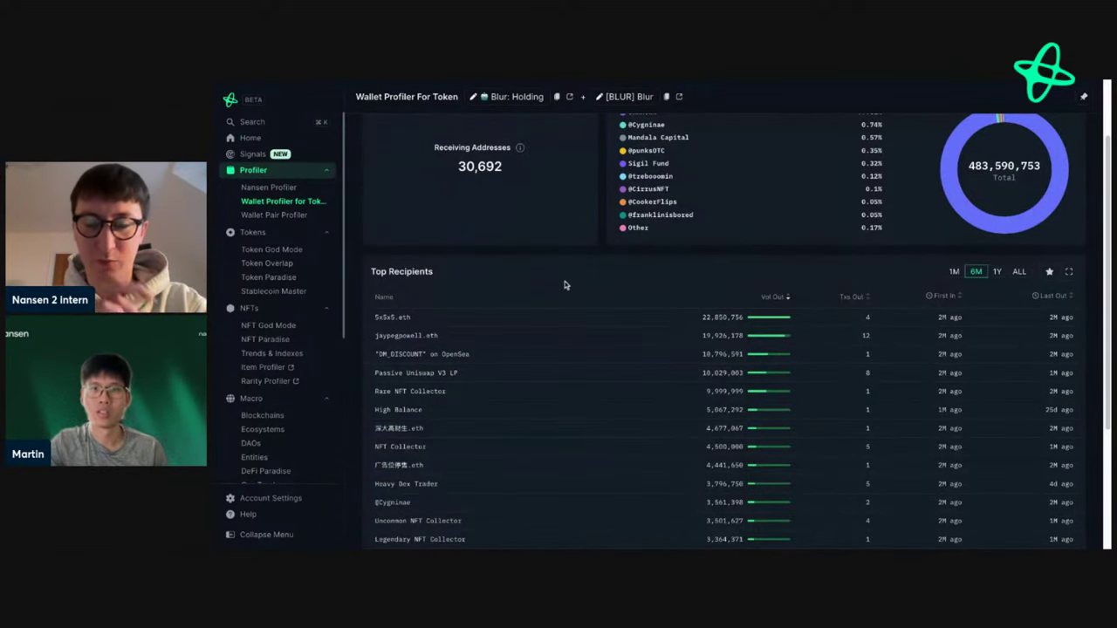
{"action": "scroll", "coordinate": [565, 281], "scroll_direction": "up", "scroll_amount": 2}
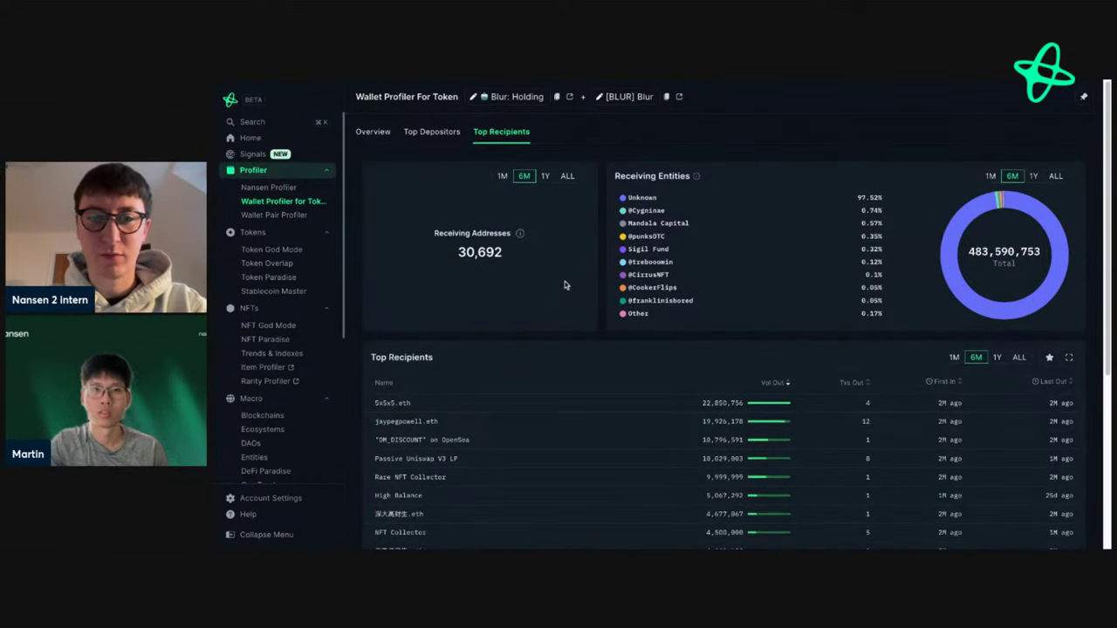
{"action": "scroll", "coordinate": [537, 359], "scroll_direction": "down", "scroll_amount": 2}
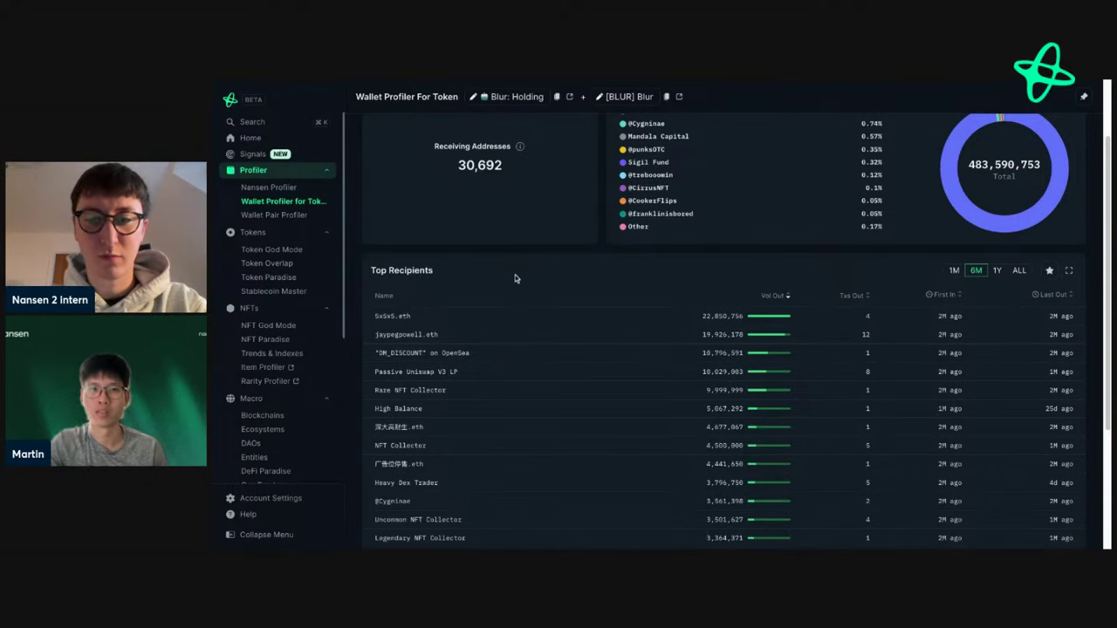
{"action": "scroll", "coordinate": [522, 277], "scroll_direction": "down", "scroll_amount": 2}
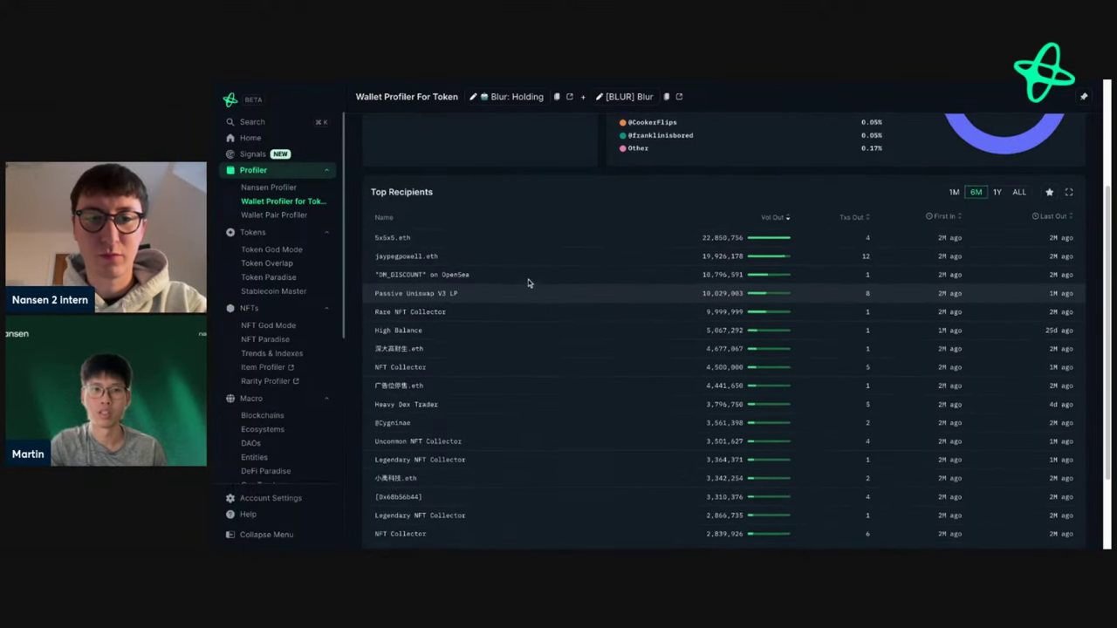
{"action": "scroll", "coordinate": [529, 285], "scroll_direction": "down", "scroll_amount": 3}
{"action": "scroll", "coordinate": [529, 281], "scroll_direction": "up", "scroll_amount": 7}
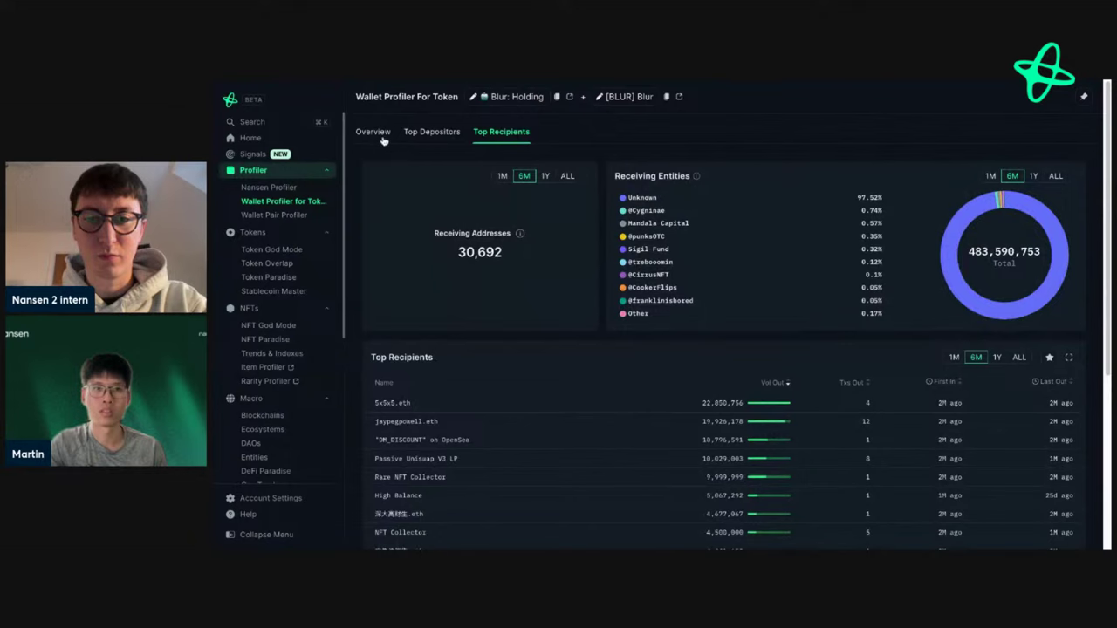
Return to the Blur: Holding overview and examine its 6M balance, volume and price history
{"action": "left_click", "coordinate": [383, 136]}
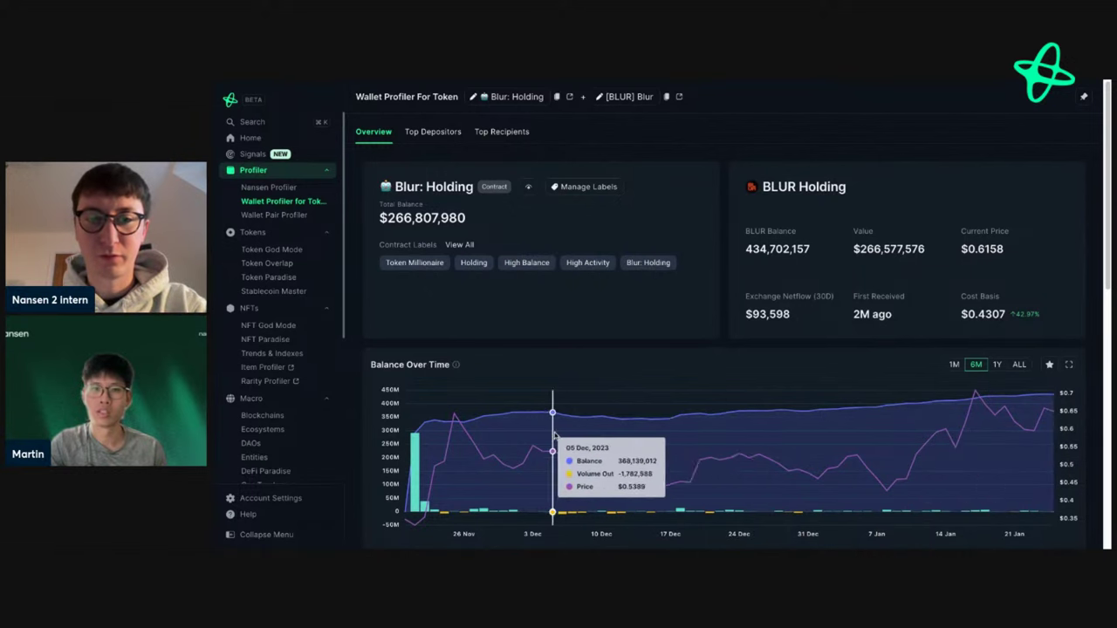
{"action": "scroll", "coordinate": [1003, 444], "scroll_direction": "down", "scroll_amount": 2}
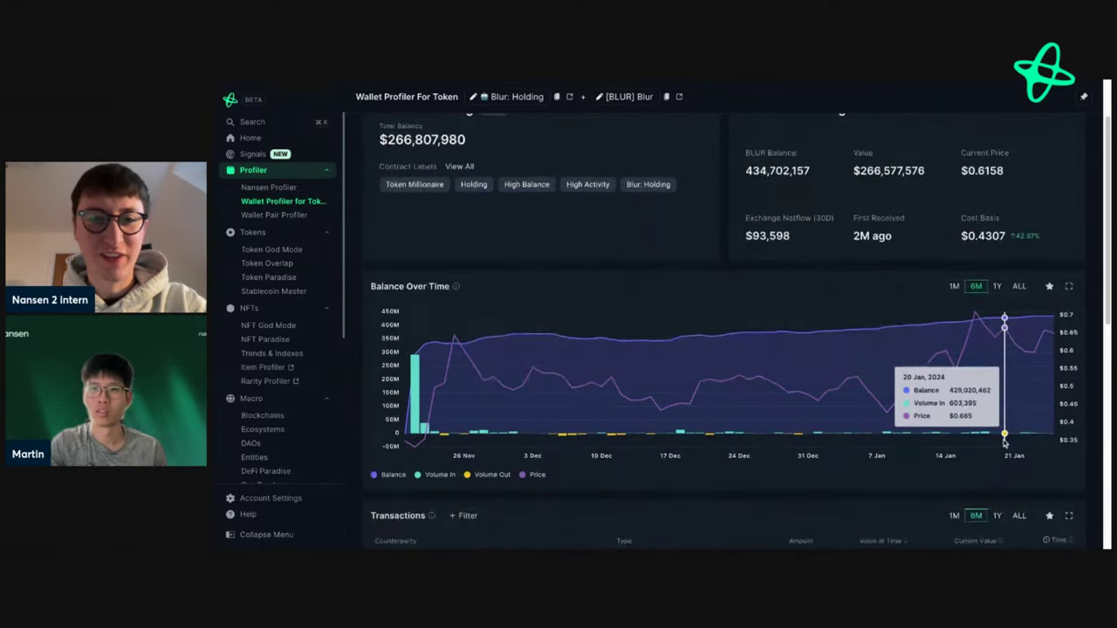
{"action": "scroll", "coordinate": [438, 222], "scroll_direction": "up", "scroll_amount": 2}
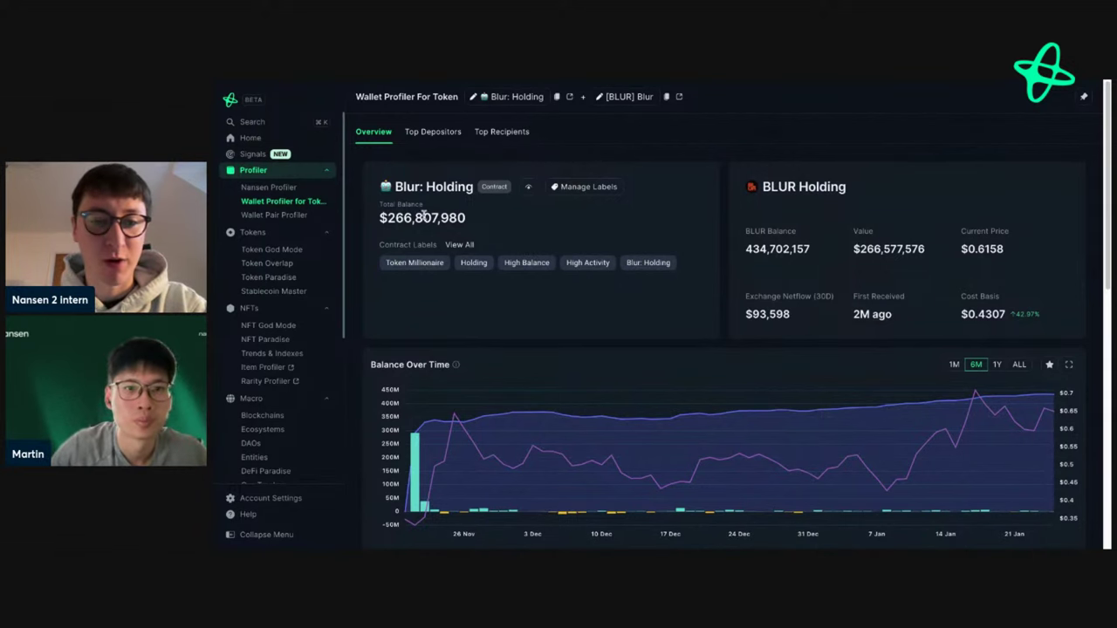
Open Token God Mode for BLUR from its holding summary and examine the token's balances by address
{"action": "left_click", "coordinate": [783, 188]}
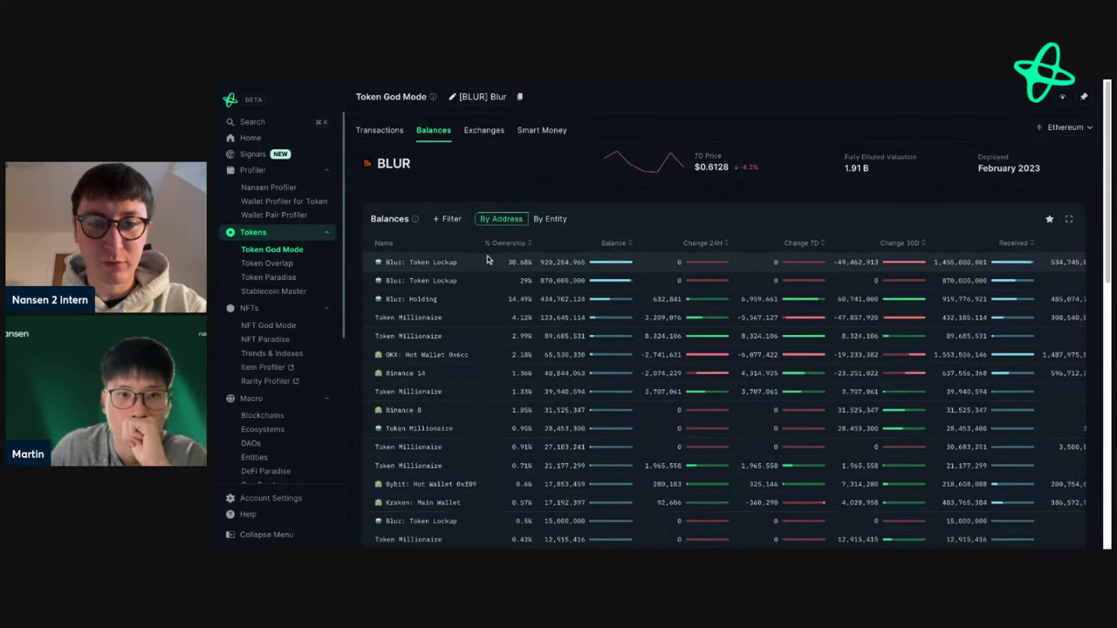
{"action": "scroll", "coordinate": [493, 257], "scroll_direction": "down", "scroll_amount": 5}
{"action": "scroll", "coordinate": [487, 261], "scroll_direction": "up", "scroll_amount": 3}
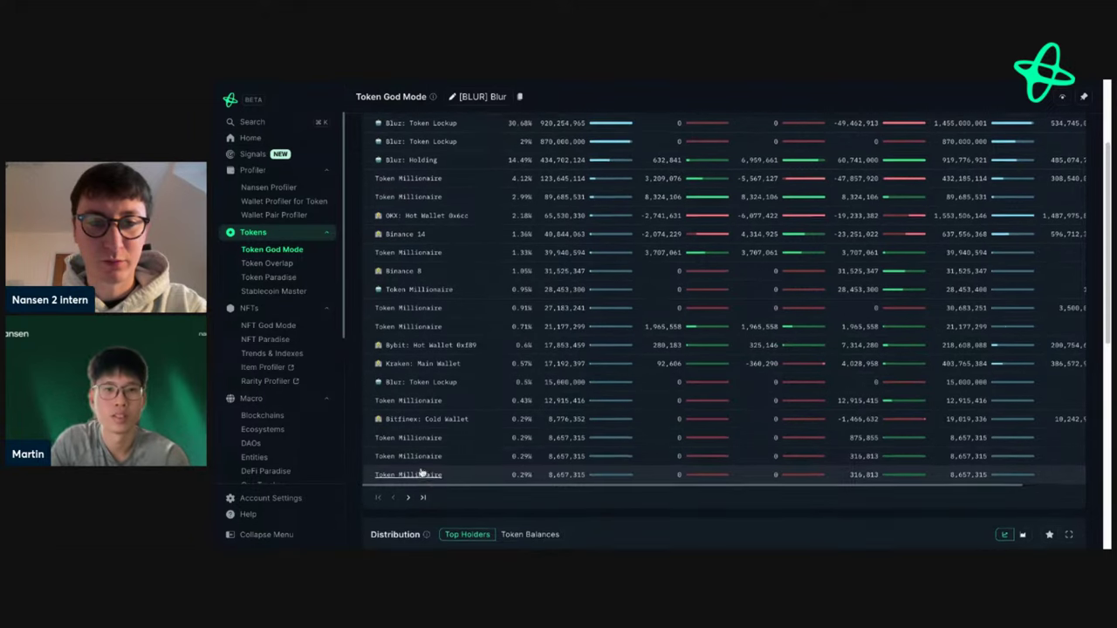
{"action": "scroll", "coordinate": [410, 467], "scroll_direction": "up", "scroll_amount": 1}
{"action": "scroll", "coordinate": [421, 471], "scroll_direction": "up", "scroll_amount": 2}
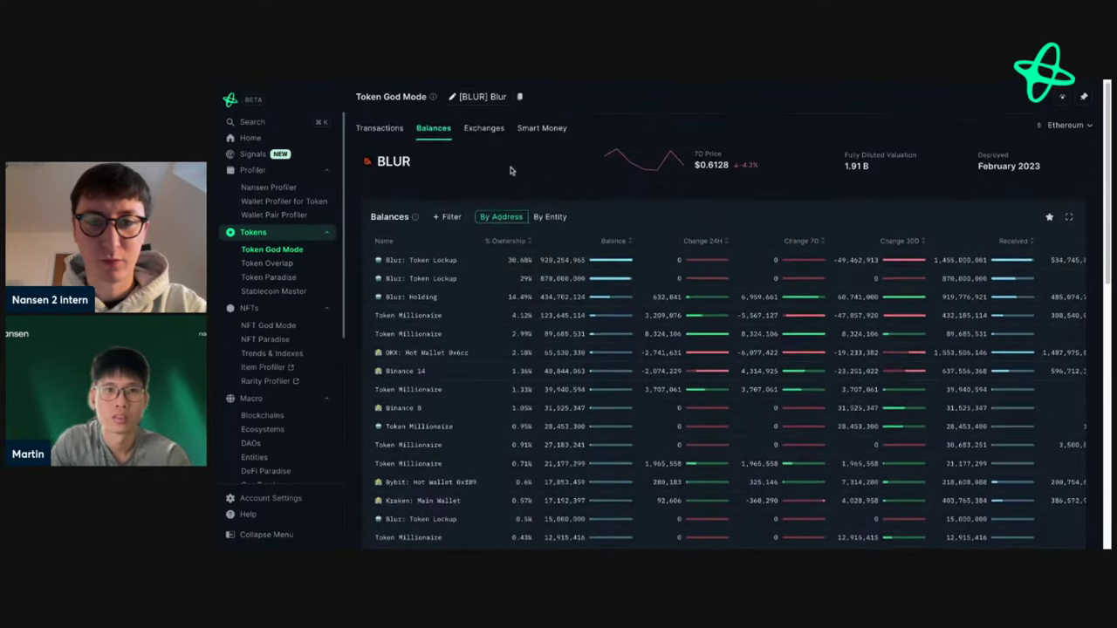
Open BLUR's smart money data and examine the smart money token holdings
{"action": "left_click", "coordinate": [534, 131]}
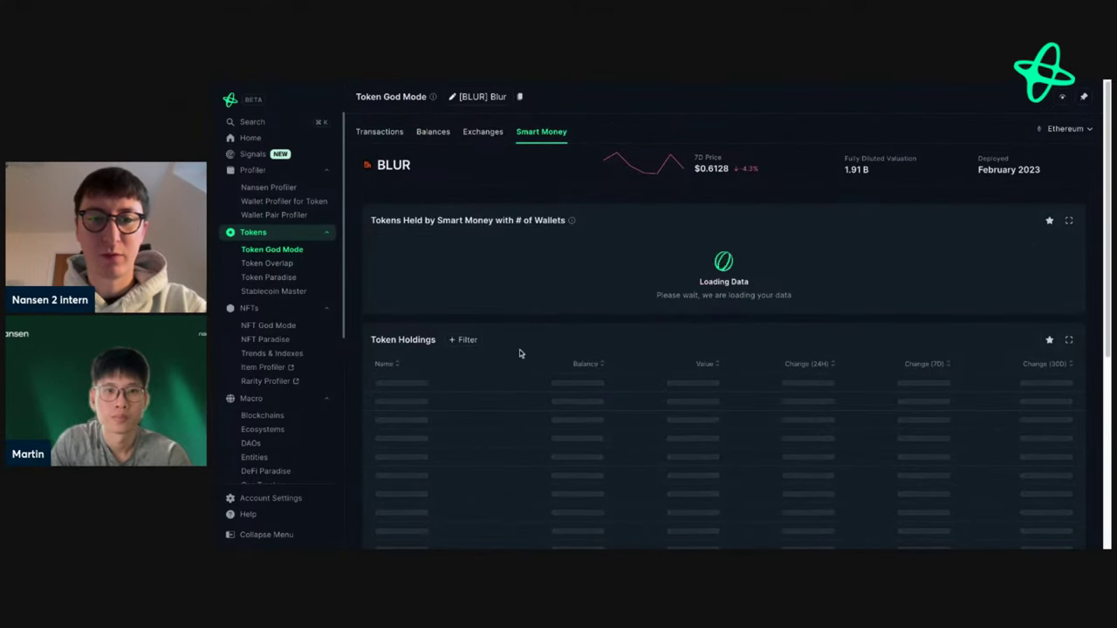
{"action": "scroll", "coordinate": [516, 344], "scroll_direction": "down", "scroll_amount": 1}
{"action": "scroll", "coordinate": [514, 338], "scroll_direction": "down", "scroll_amount": 1}
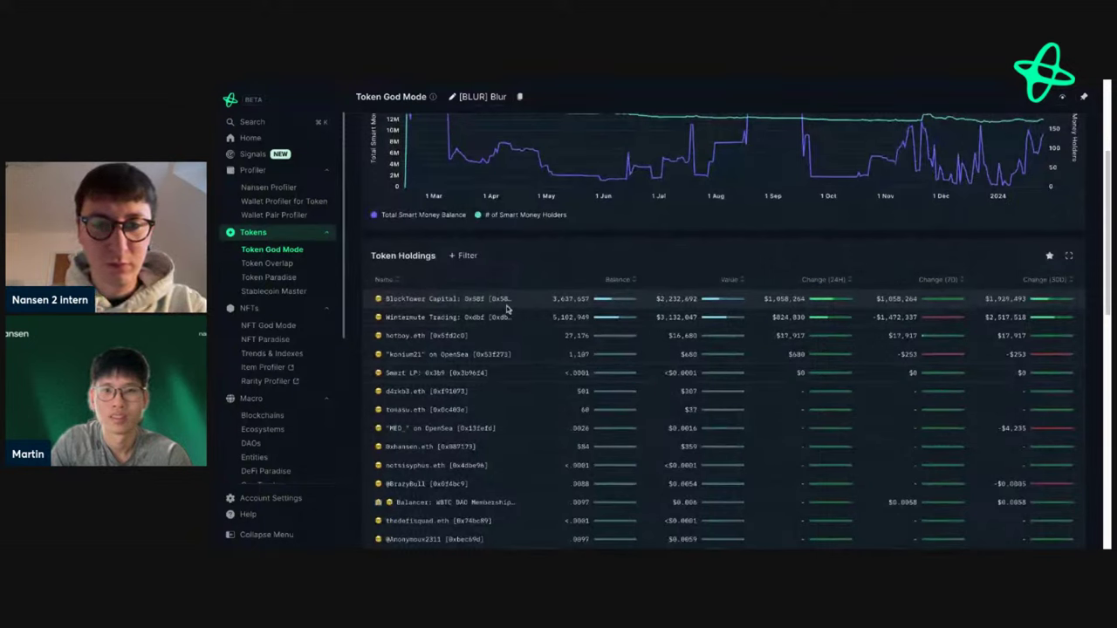
Open BlockTower Capital: 0x58f from the smart money holdings and examine its BLUR balance over time and its transfers
{"action": "mouse_move", "coordinate": [503, 302]}
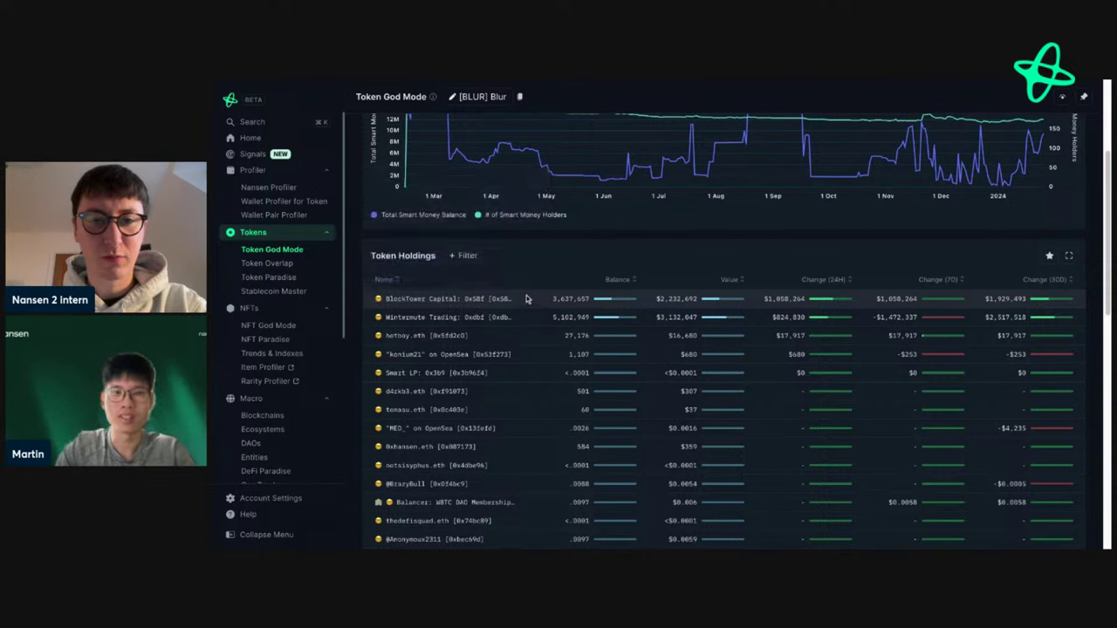
{"action": "left_click", "coordinate": [479, 301]}
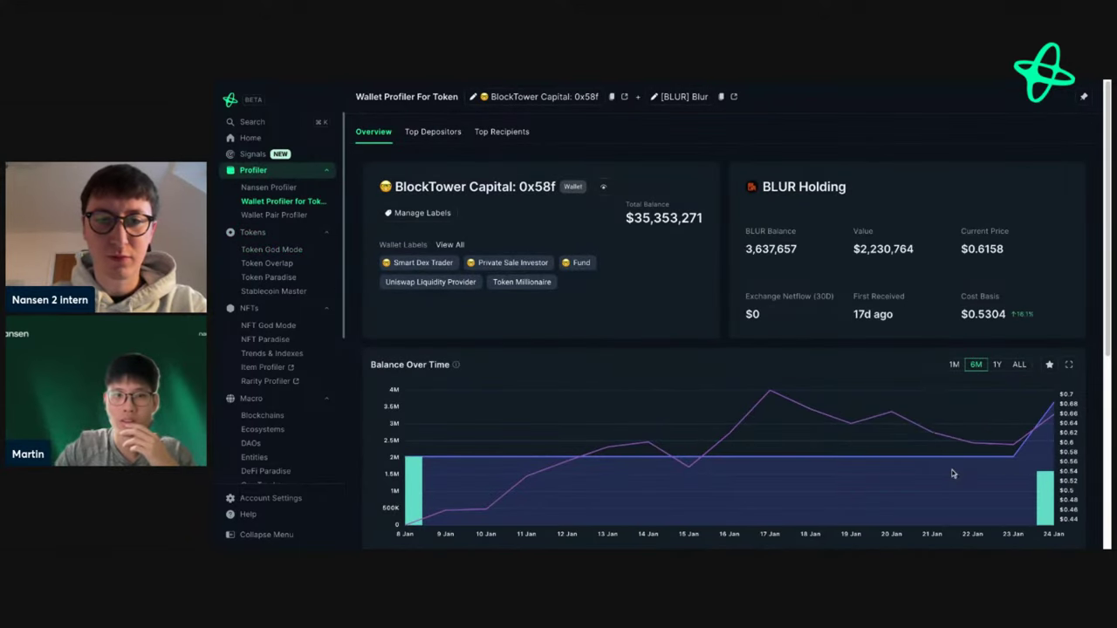
{"action": "mouse_move", "coordinate": [1020, 475]}
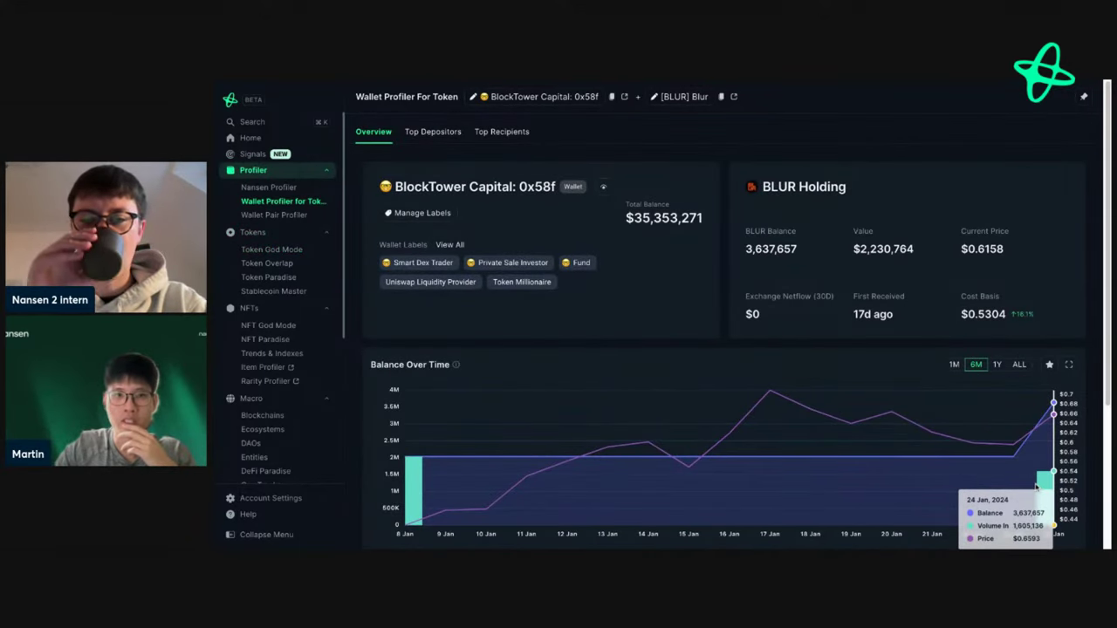
{"action": "scroll", "coordinate": [536, 331], "scroll_direction": "down", "scroll_amount": 2}
{"action": "scroll", "coordinate": [536, 362], "scroll_direction": "down", "scroll_amount": 2}
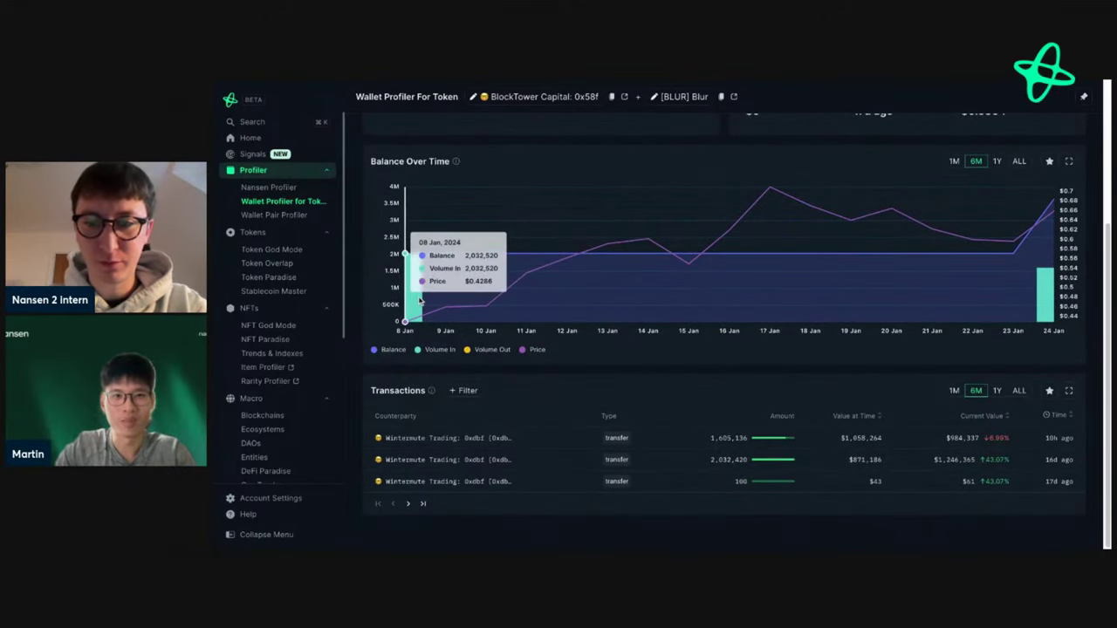
{"action": "scroll", "coordinate": [419, 305], "scroll_direction": "up", "scroll_amount": 4}
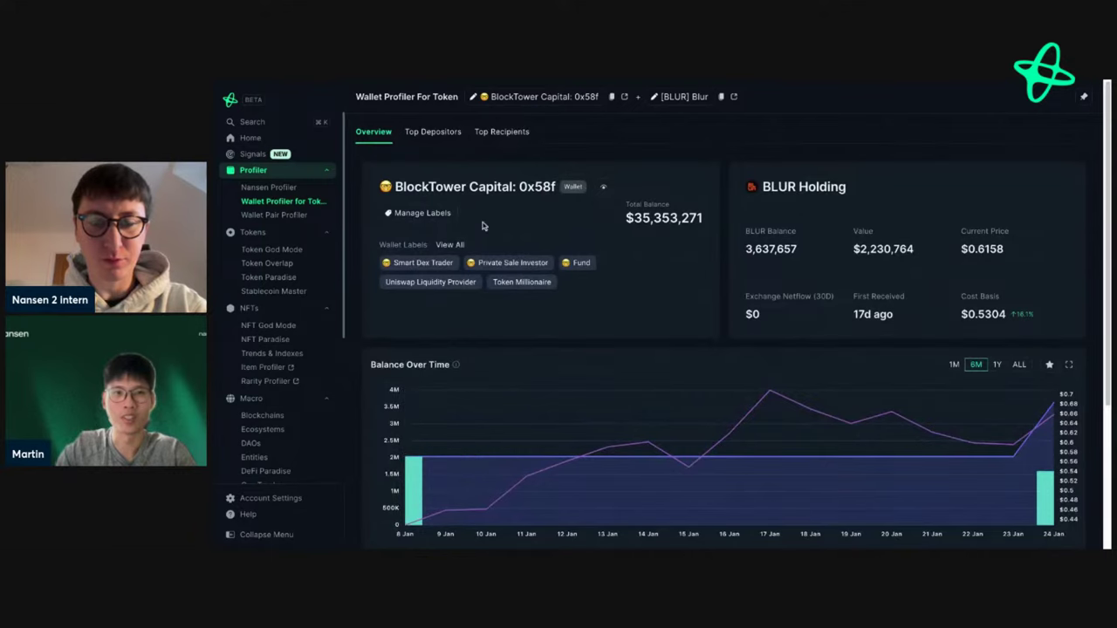
{"action": "scroll", "coordinate": [471, 367], "scroll_direction": "down", "scroll_amount": 4}
{"action": "mouse_move", "coordinate": [493, 441]}
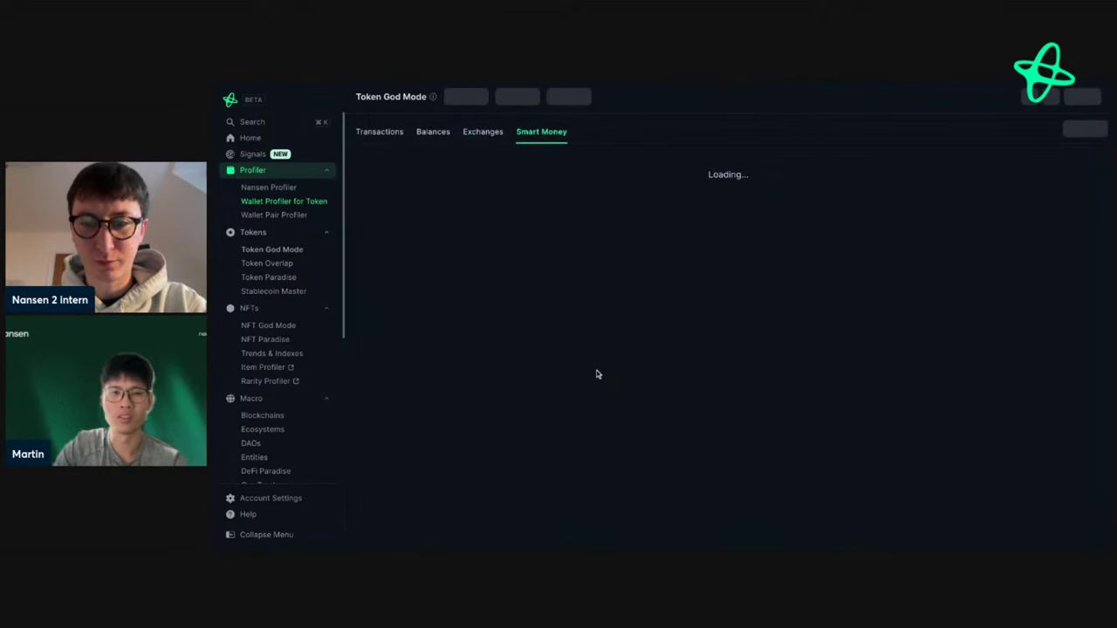
Reopen BlockTower Capital: 0x58f from BLUR's smart money holdings and show its Balance Over Time for 1Y
{"action": "scroll", "coordinate": [550, 367], "scroll_direction": "down", "scroll_amount": 2}
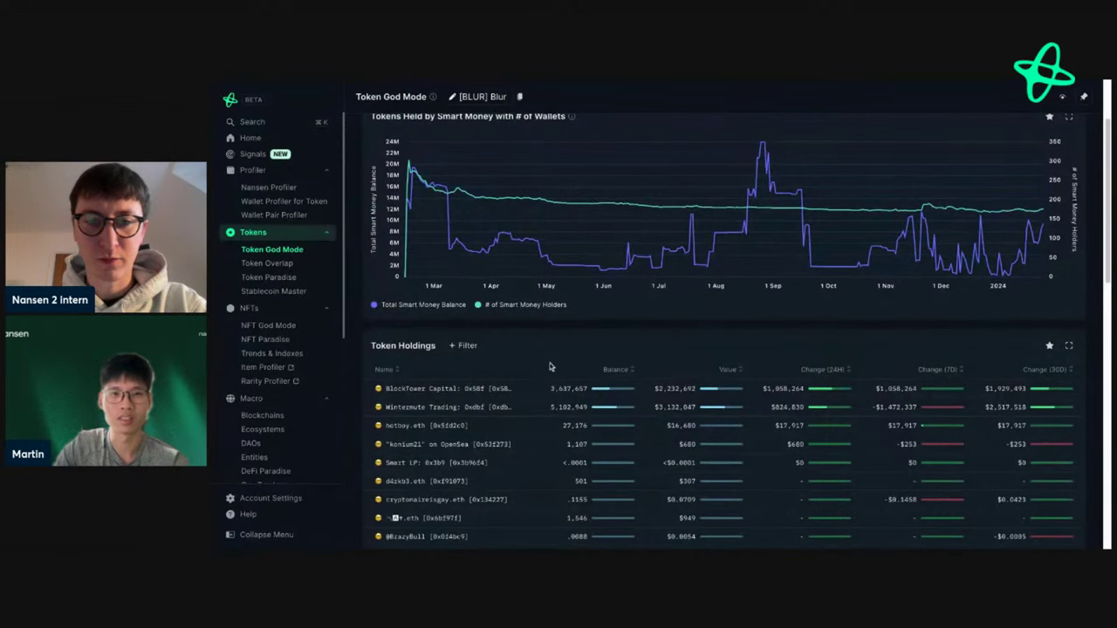
{"action": "scroll", "coordinate": [550, 367], "scroll_direction": "down", "scroll_amount": 1}
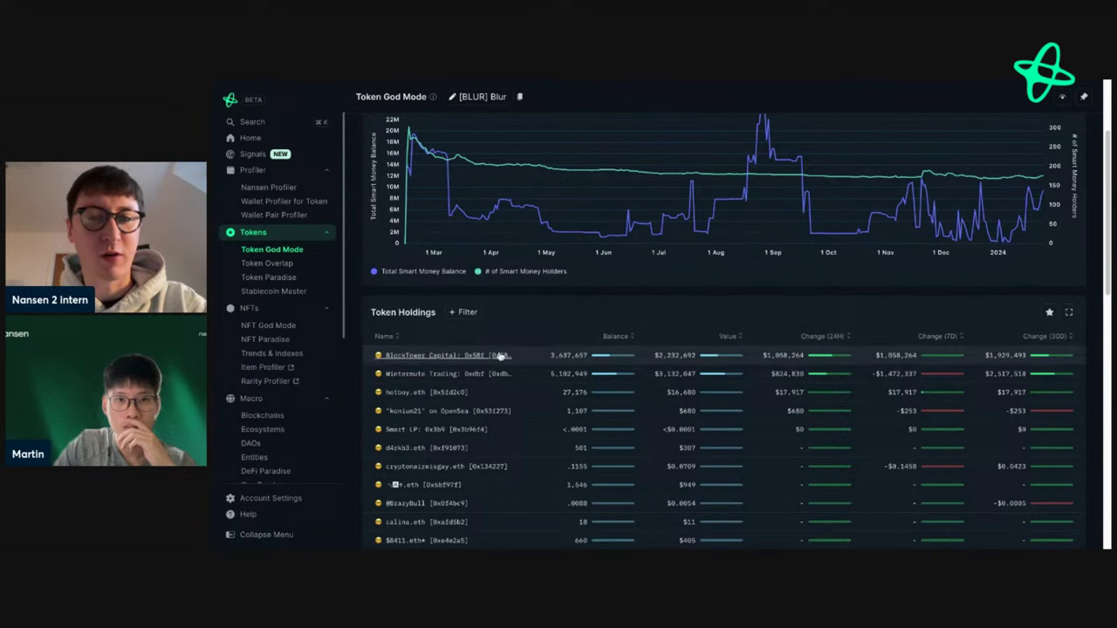
{"action": "left_click", "coordinate": [469, 362]}
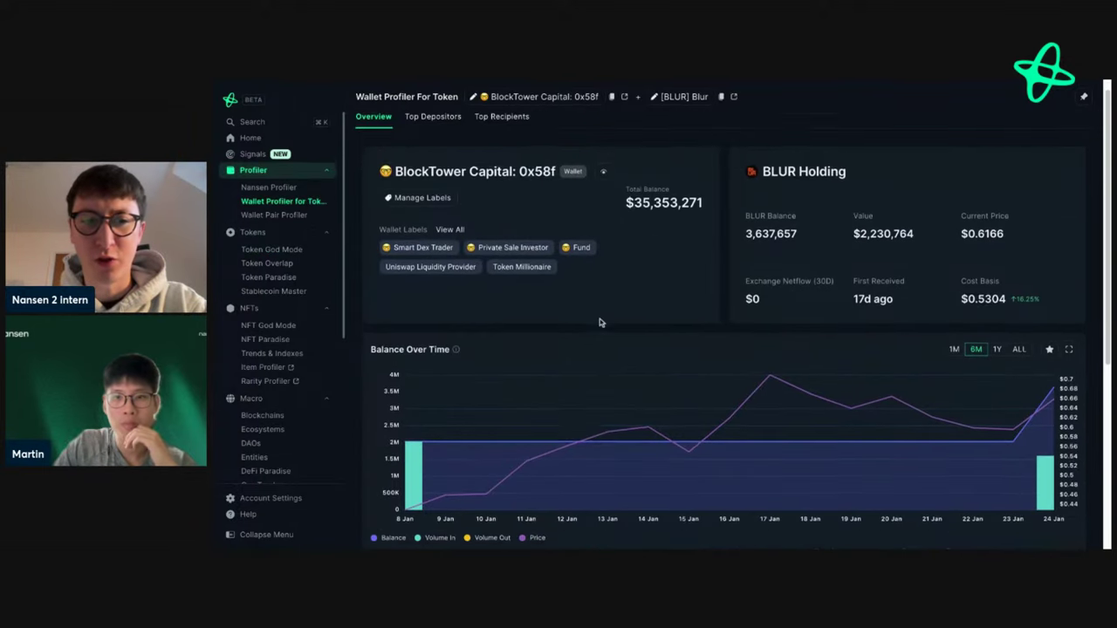
{"action": "scroll", "coordinate": [600, 319], "scroll_direction": "down", "scroll_amount": 2}
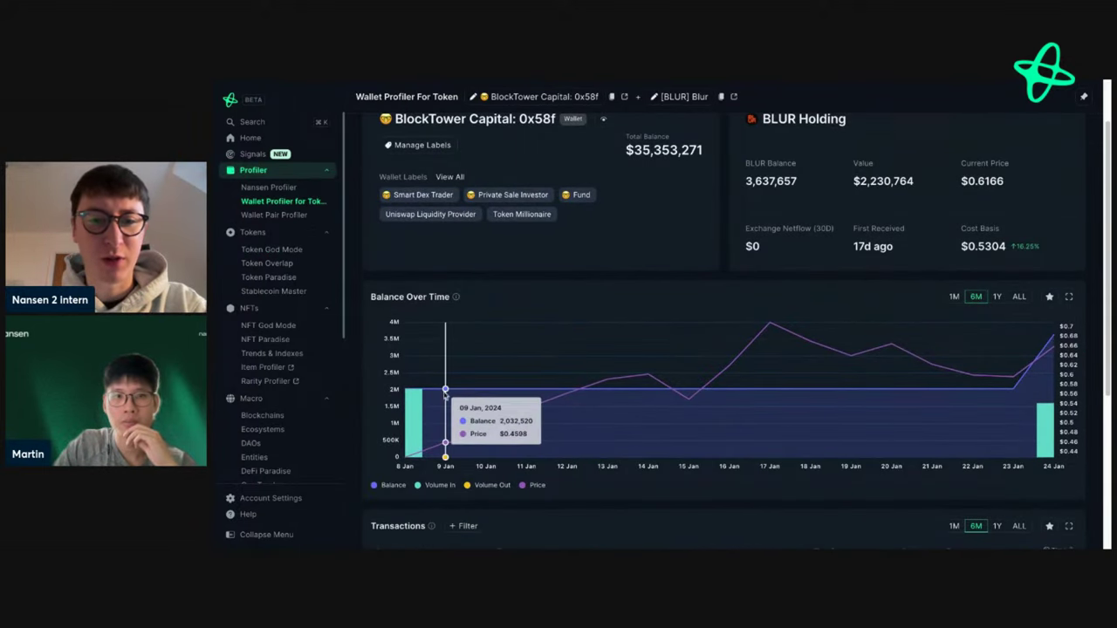
{"action": "left_click", "coordinate": [997, 297]}
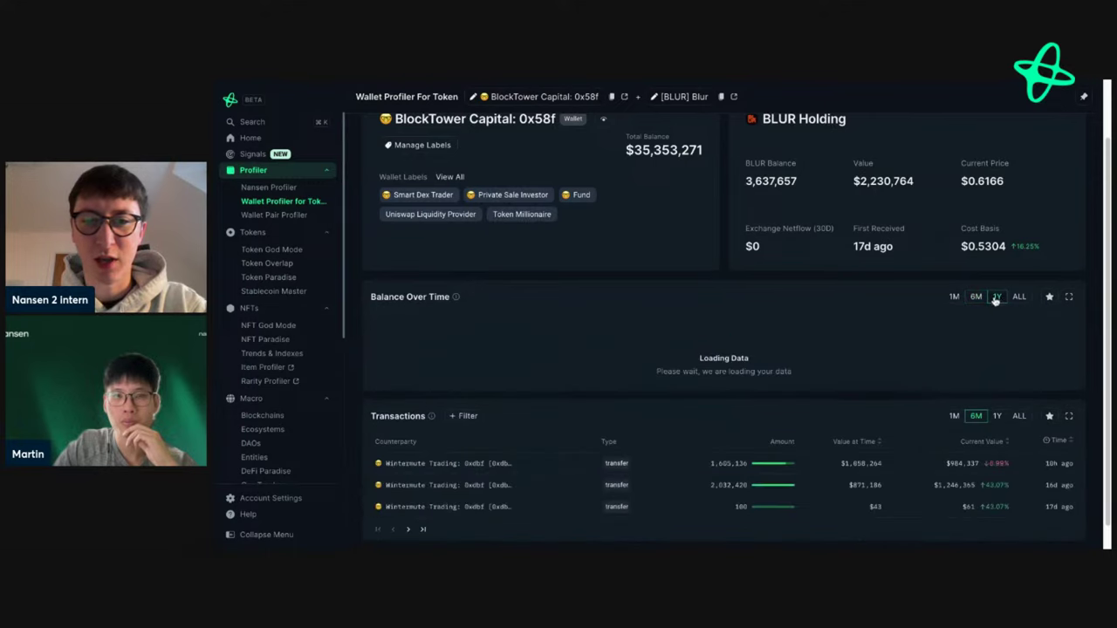
{"action": "scroll", "coordinate": [783, 300], "scroll_direction": "down", "scroll_amount": 3}
{"action": "scroll", "coordinate": [772, 301], "scroll_direction": "up", "scroll_amount": 3}
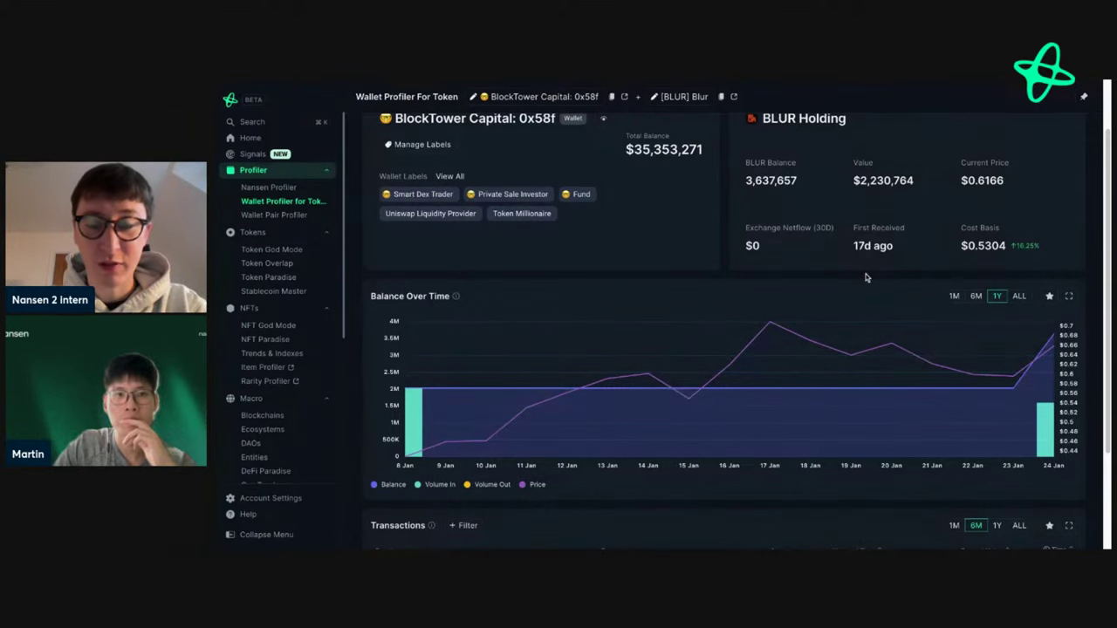
{"action": "scroll", "coordinate": [504, 254], "scroll_direction": "up", "scroll_amount": 2}
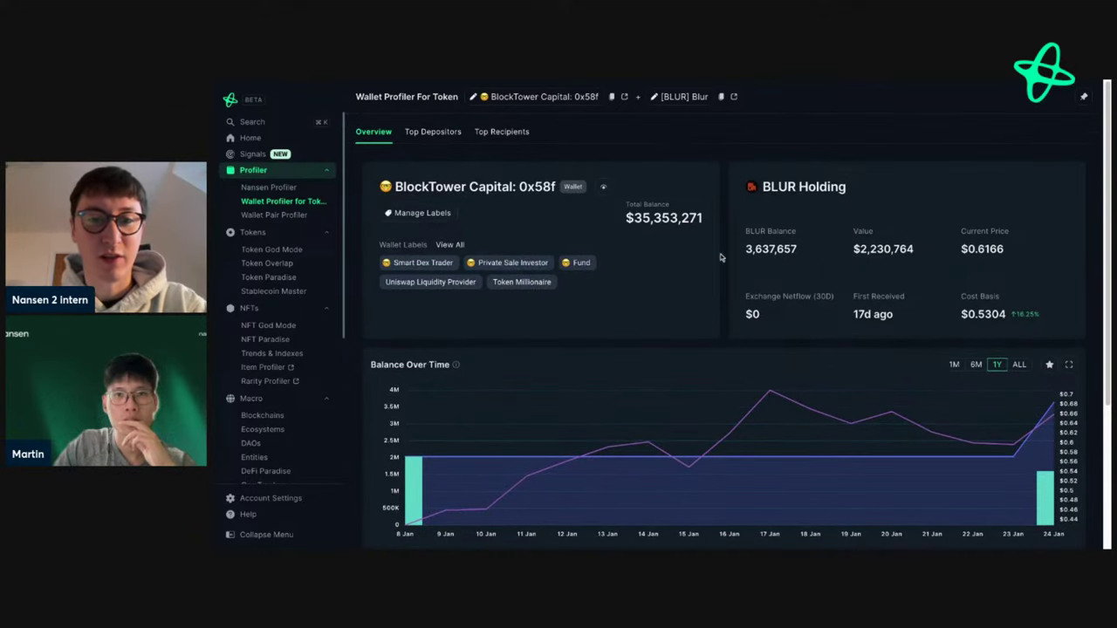
{"action": "scroll", "coordinate": [713, 260], "scroll_direction": "down", "scroll_amount": 1}
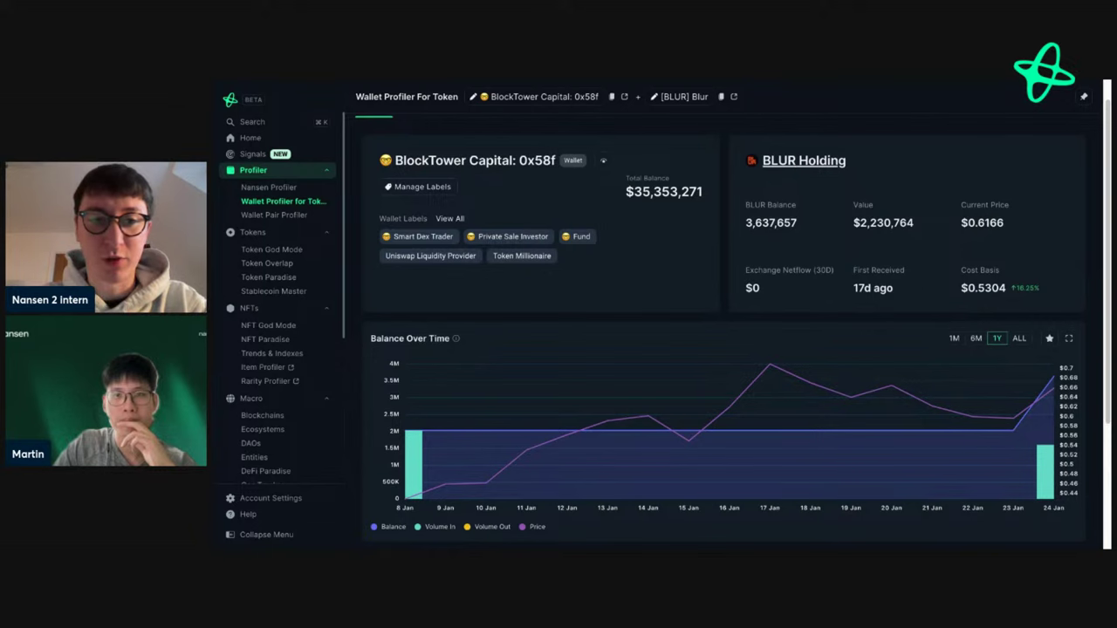
Return to BLUR's Token God Mode transactions and show the Who Bought ranking for 7D
{"action": "left_click", "coordinate": [803, 161]}
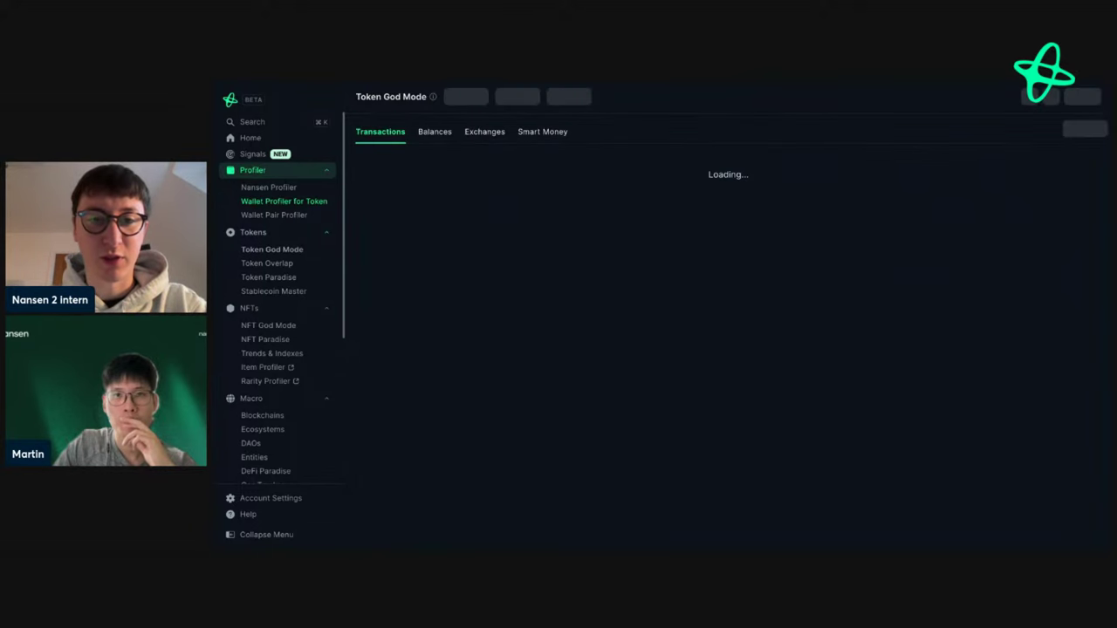
{"action": "scroll", "coordinate": [721, 243], "scroll_direction": "down", "scroll_amount": 5}
{"action": "scroll", "coordinate": [721, 243], "scroll_direction": "down", "scroll_amount": 3}
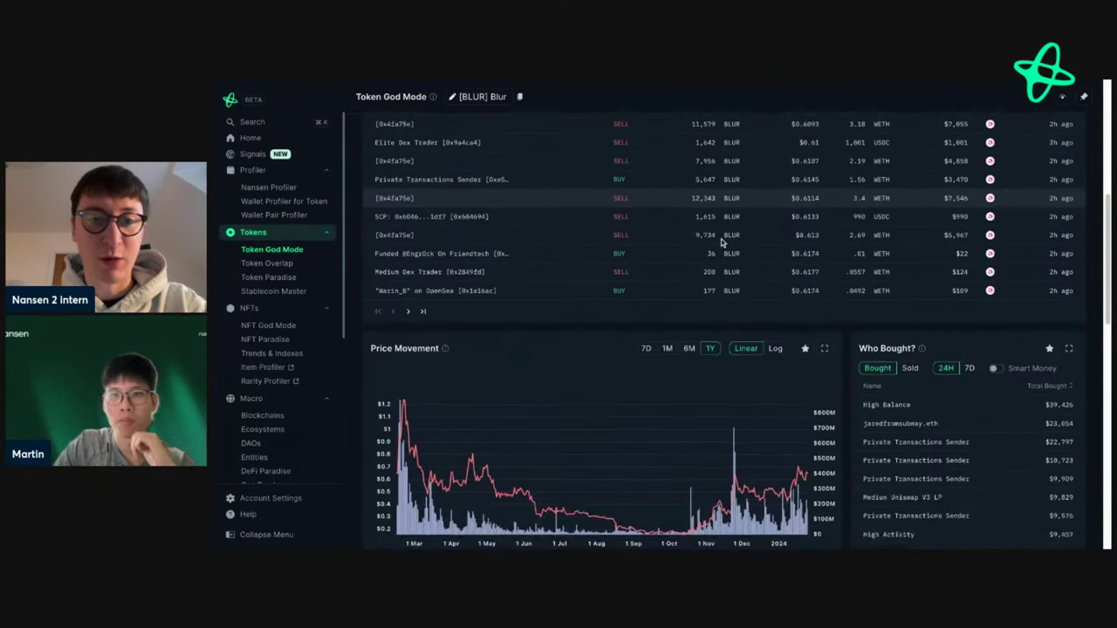
{"action": "left_click", "coordinate": [969, 300]}
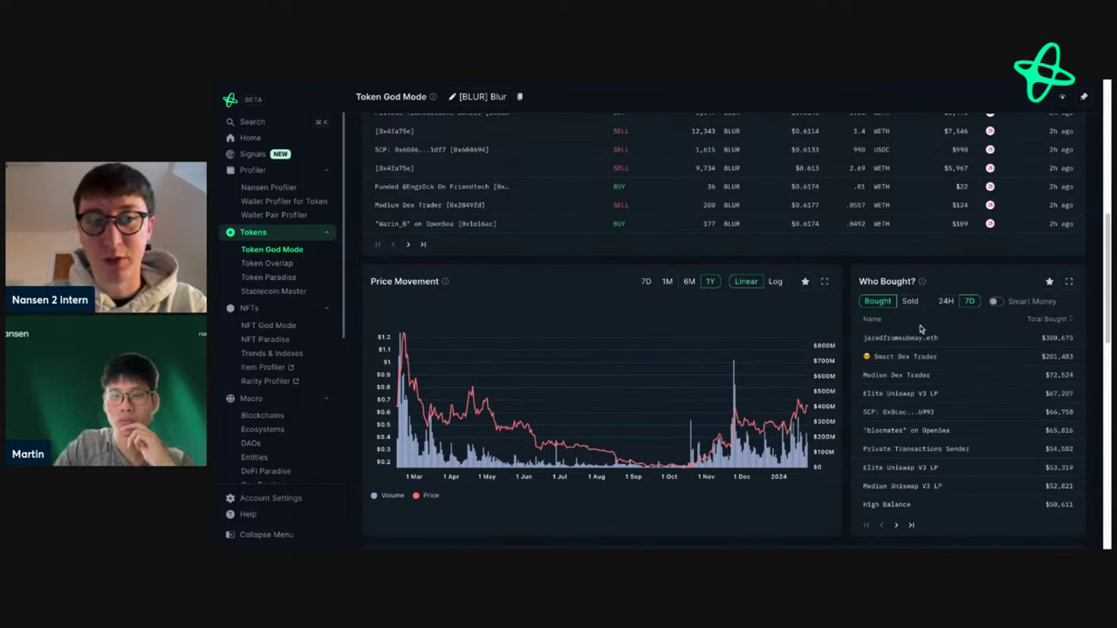
Open the Smart Dex Trader wallet from BLUR's Who Bought ranking and examine its Historical Token Portfolio and token balances
{"action": "mouse_move", "coordinate": [923, 357]}
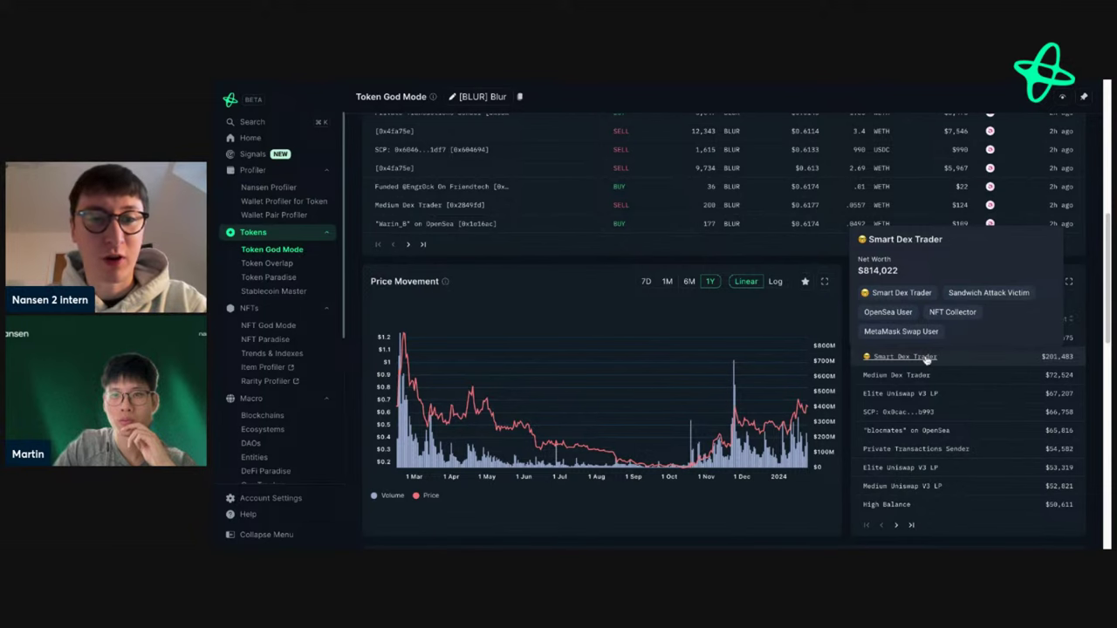
{"action": "scroll", "coordinate": [844, 228], "scroll_direction": "down", "scroll_amount": 2}
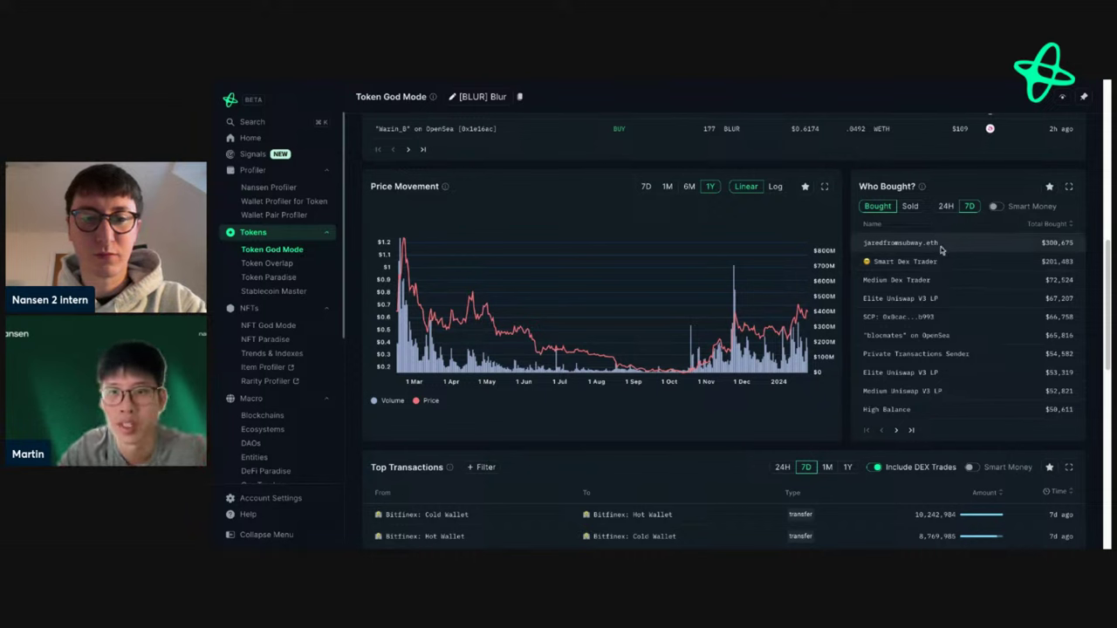
{"action": "mouse_move", "coordinate": [925, 249]}
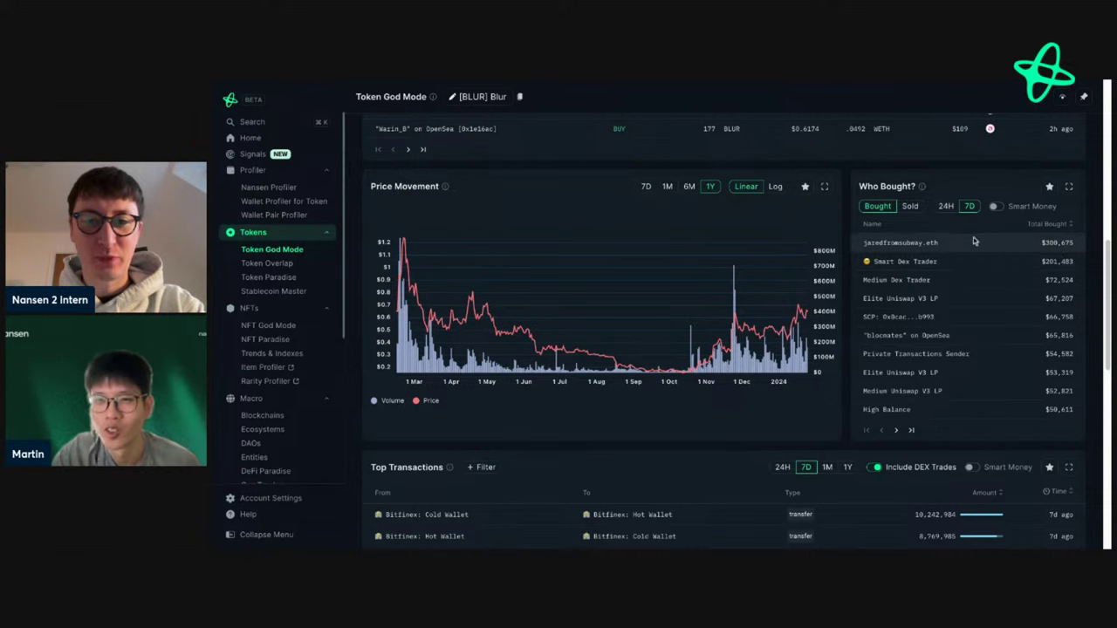
{"action": "left_click", "coordinate": [928, 266]}
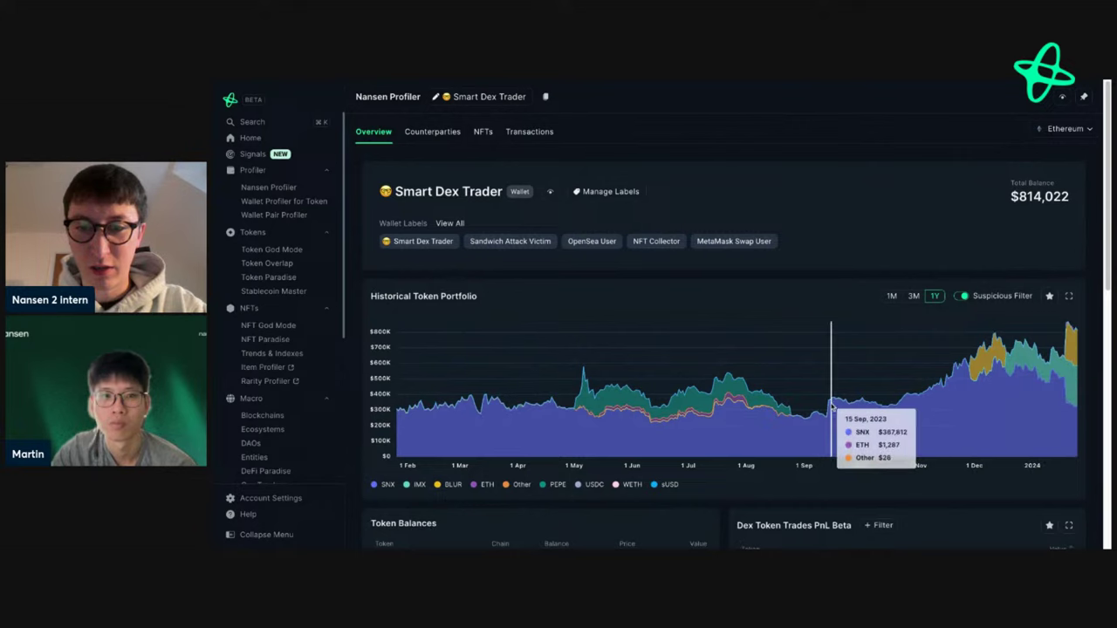
{"action": "scroll", "coordinate": [810, 390], "scroll_direction": "down", "scroll_amount": 1}
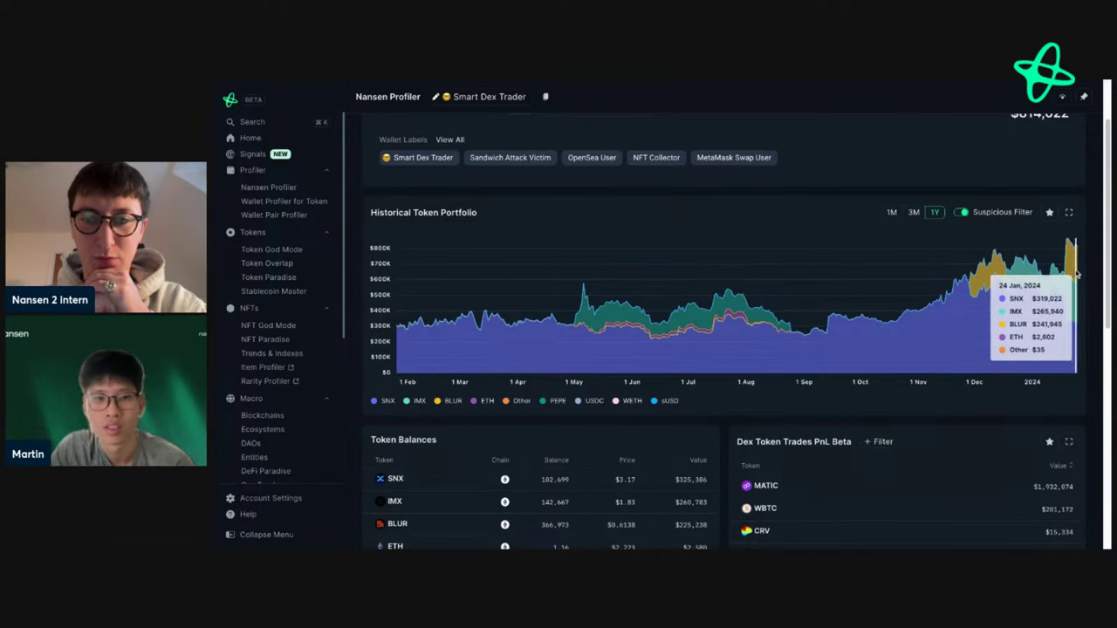
{"action": "scroll", "coordinate": [598, 321], "scroll_direction": "up", "scroll_amount": 1}
{"action": "scroll", "coordinate": [597, 321], "scroll_direction": "down", "scroll_amount": 3}
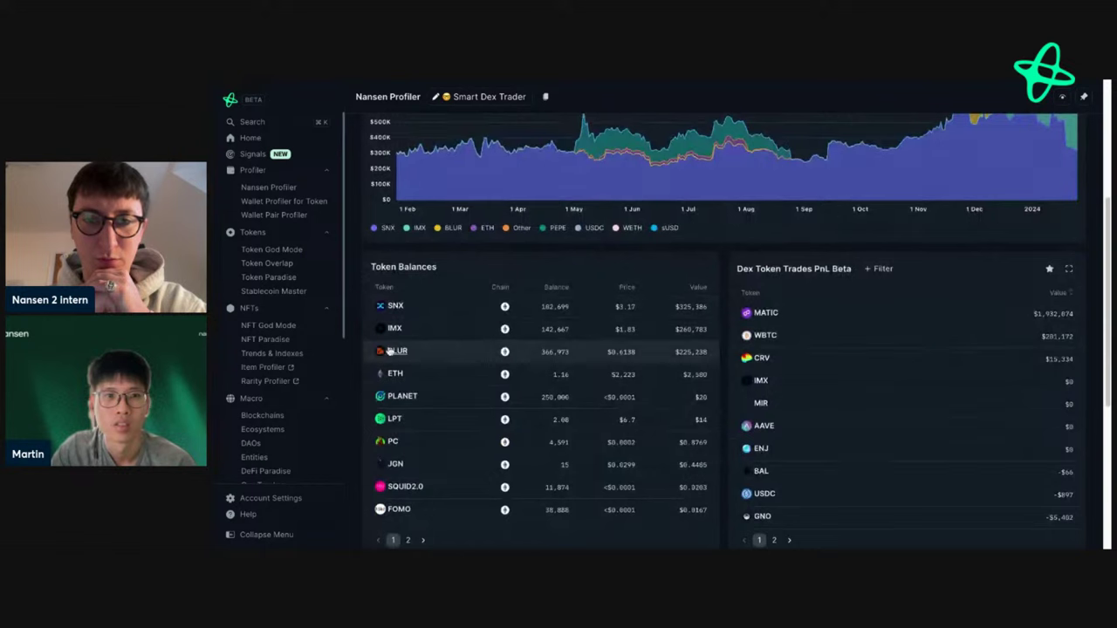
Open the BLUR position from the wallet's Token Balances and examine its Balance Over Time and transactions
{"action": "mouse_move", "coordinate": [400, 354]}
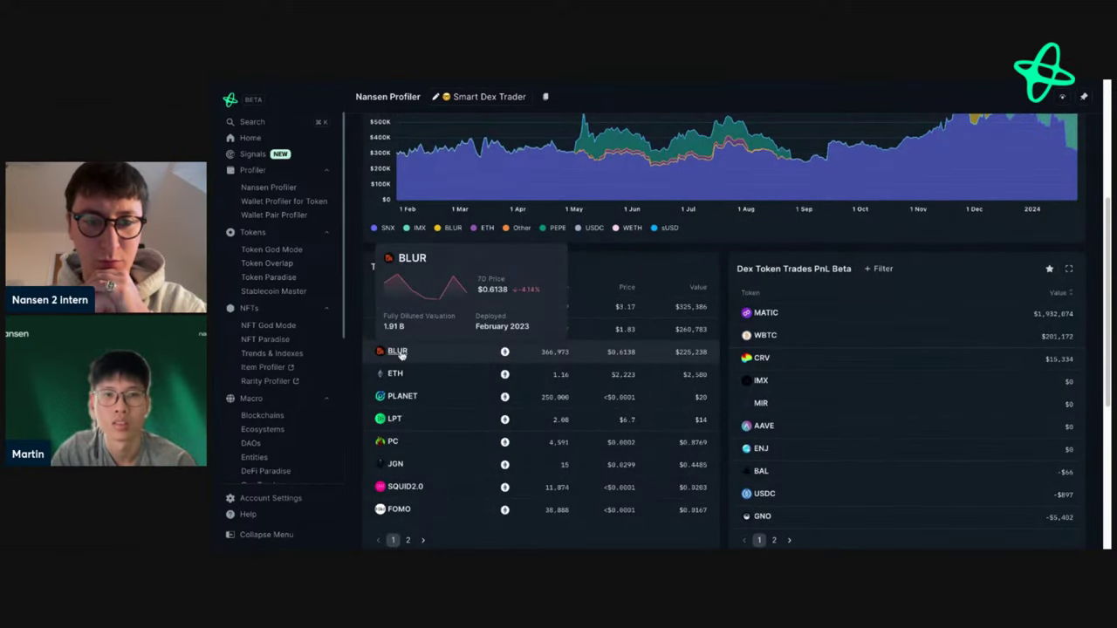
{"action": "left_click", "coordinate": [399, 352]}
{"action": "scroll", "coordinate": [624, 218], "scroll_direction": "down", "scroll_amount": 1}
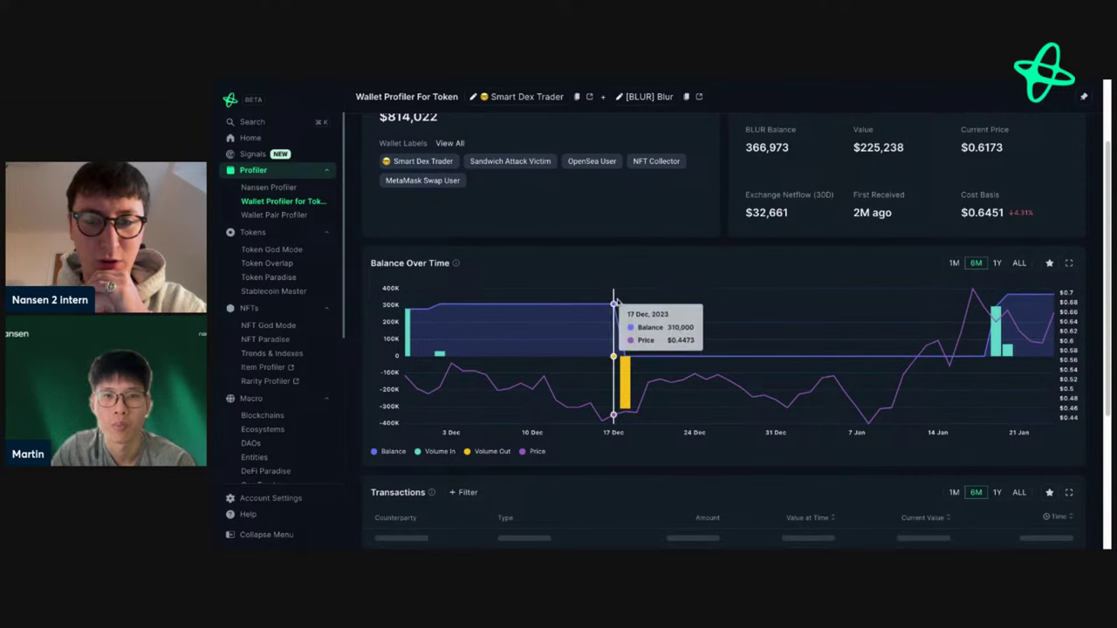
{"action": "scroll", "coordinate": [673, 267], "scroll_direction": "down", "scroll_amount": 1}
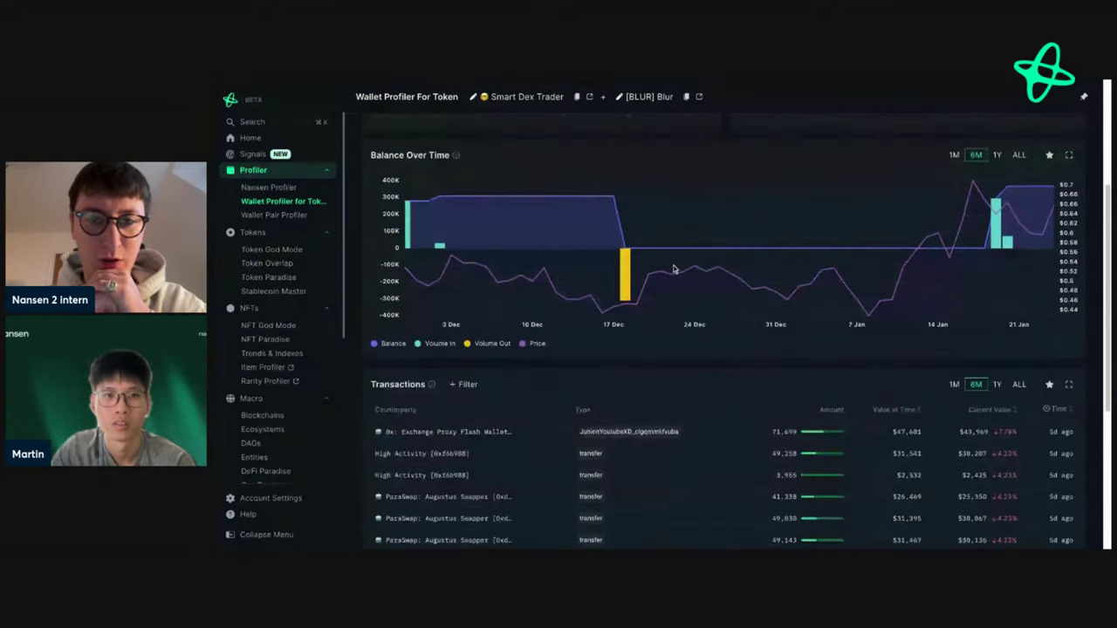
{"action": "scroll", "coordinate": [673, 268], "scroll_direction": "down", "scroll_amount": 3}
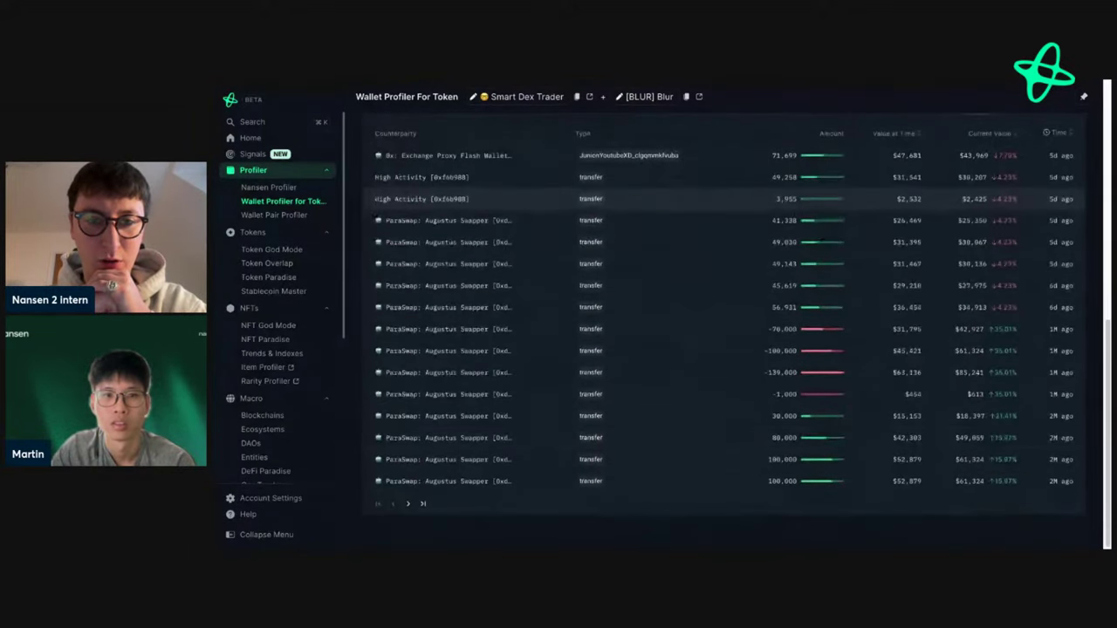
Check the next page of the wallet's BLUR transactions, return to the first page and review the transfers listed there
{"action": "left_click", "coordinate": [409, 504]}
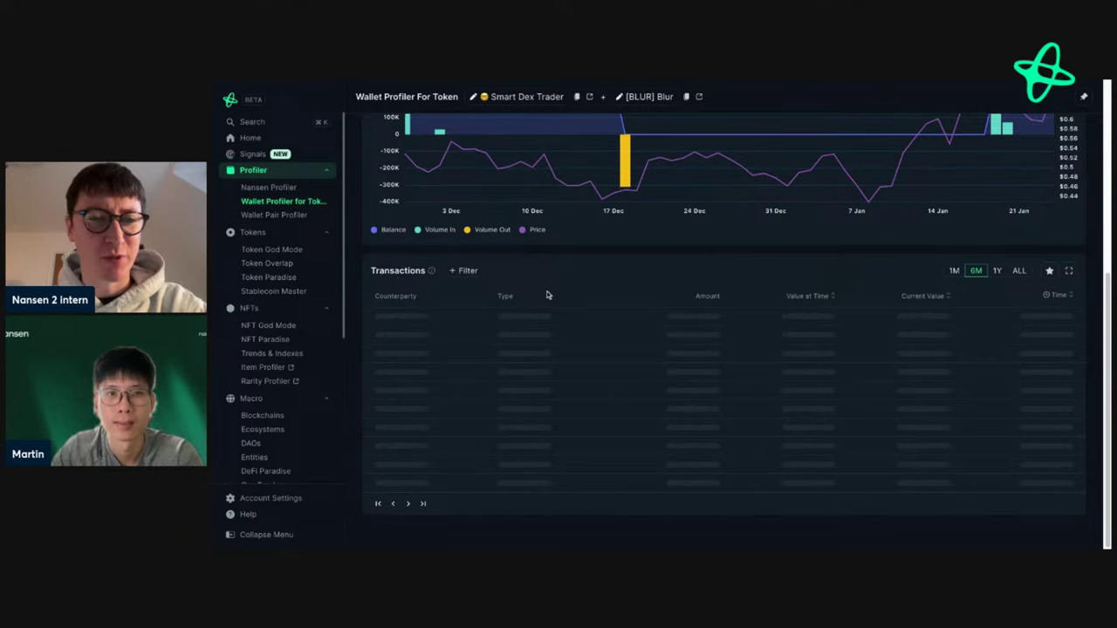
{"action": "scroll", "coordinate": [547, 295], "scroll_direction": "up", "scroll_amount": 4}
{"action": "scroll", "coordinate": [544, 291], "scroll_direction": "down", "scroll_amount": 5}
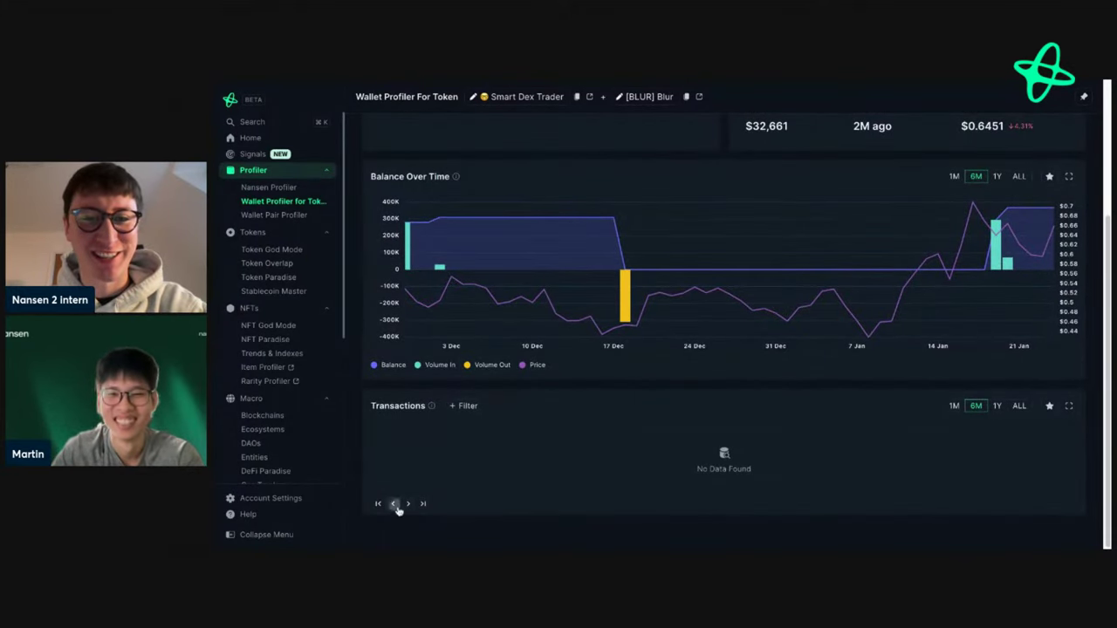
{"action": "scroll", "coordinate": [720, 300], "scroll_direction": "down", "scroll_amount": 3}
{"action": "scroll", "coordinate": [720, 300], "scroll_direction": "down", "scroll_amount": 2}
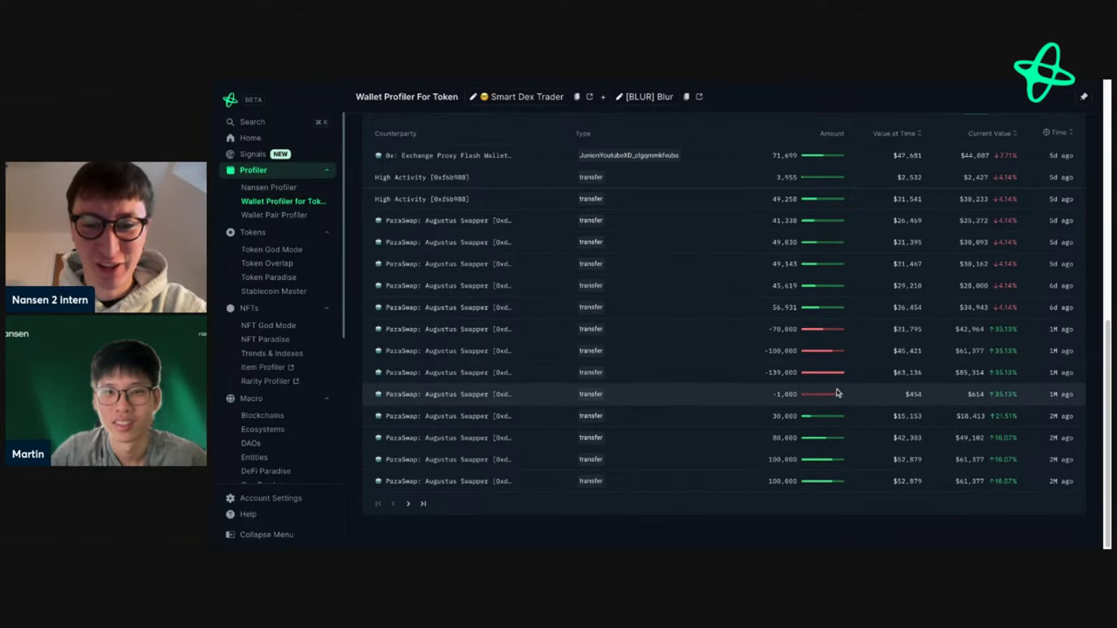
{"action": "left_click", "coordinate": [407, 504]}
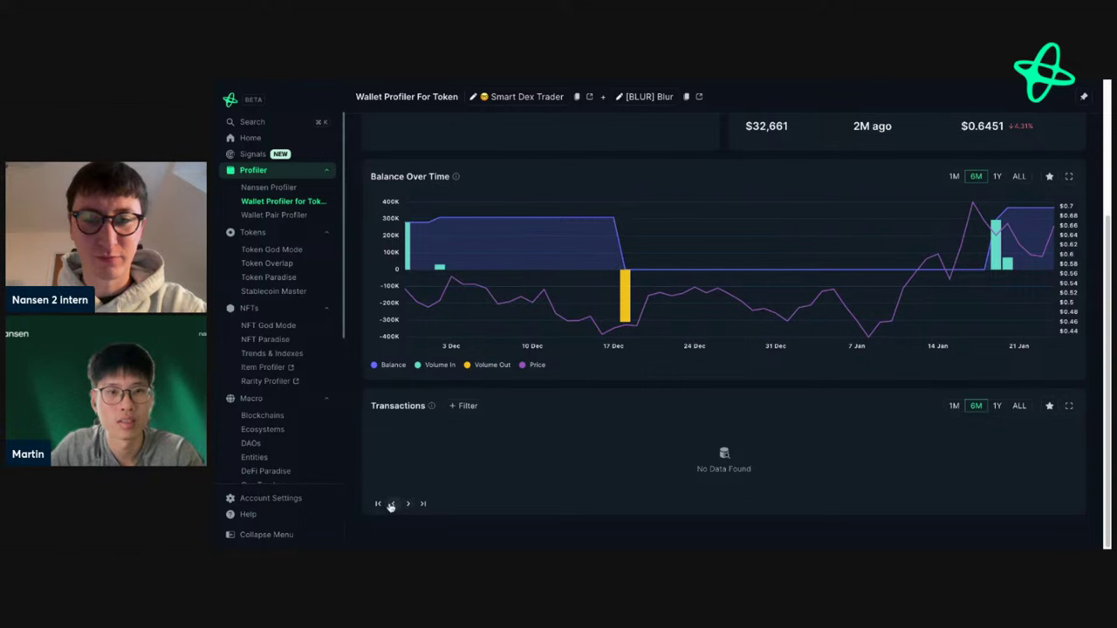
{"action": "left_click", "coordinate": [391, 504]}
{"action": "scroll", "coordinate": [391, 502], "scroll_direction": "down", "scroll_amount": 4}
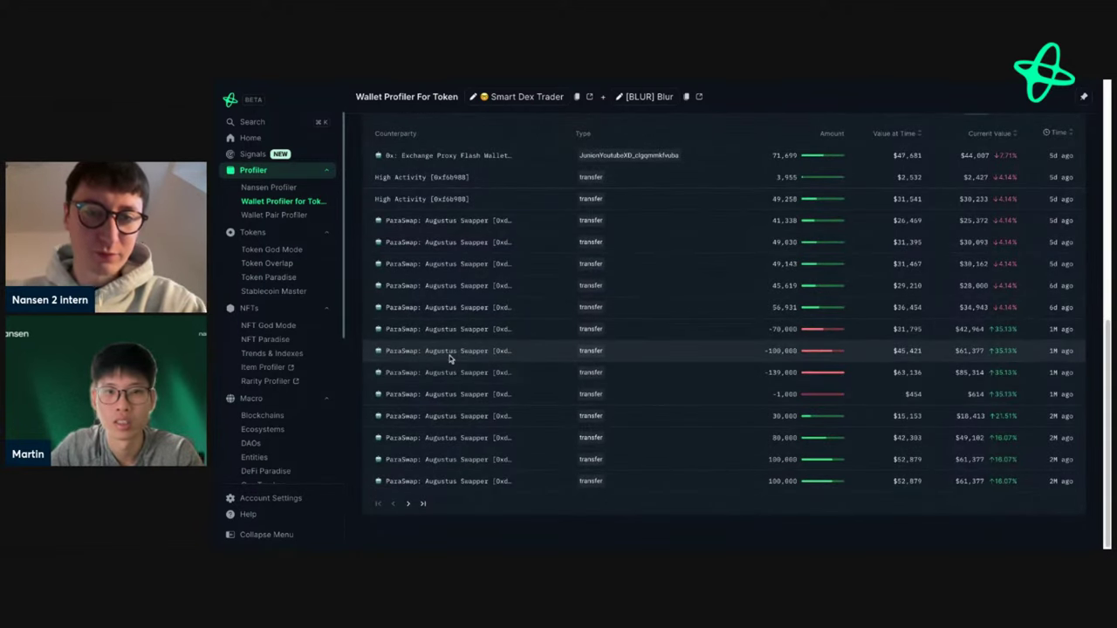
Compare the wallet's December 2023 BLUR outflow and January 2024 inflows with the price in Balance Over Time
{"action": "scroll", "coordinate": [630, 302], "scroll_direction": "up", "scroll_amount": 3}
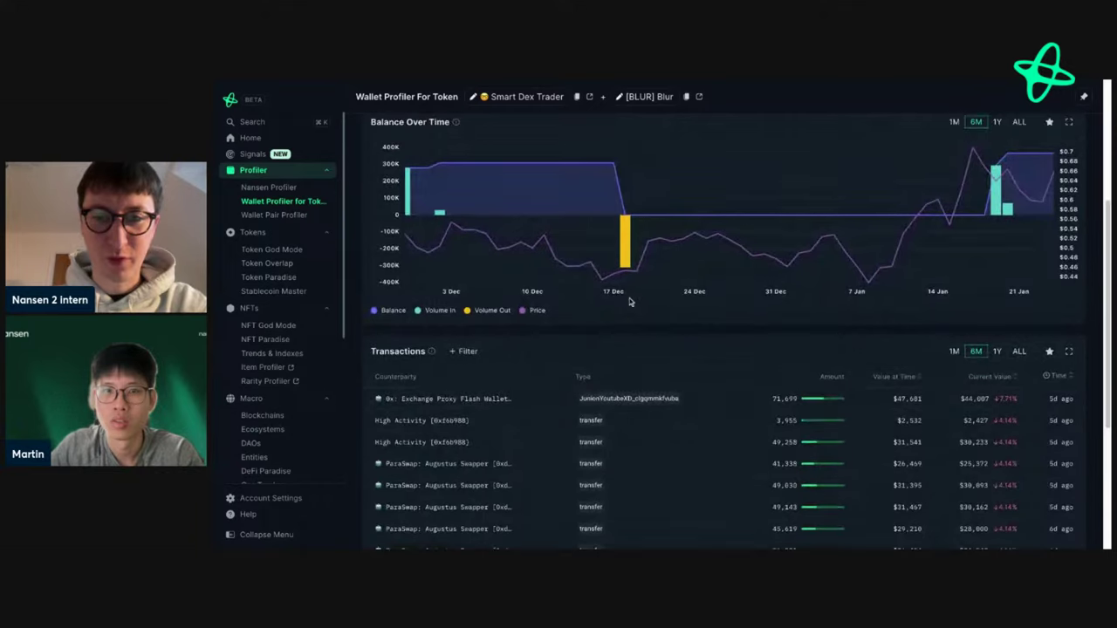
{"action": "scroll", "coordinate": [630, 302], "scroll_direction": "up", "scroll_amount": 2}
{"action": "mouse_move", "coordinate": [630, 321]}
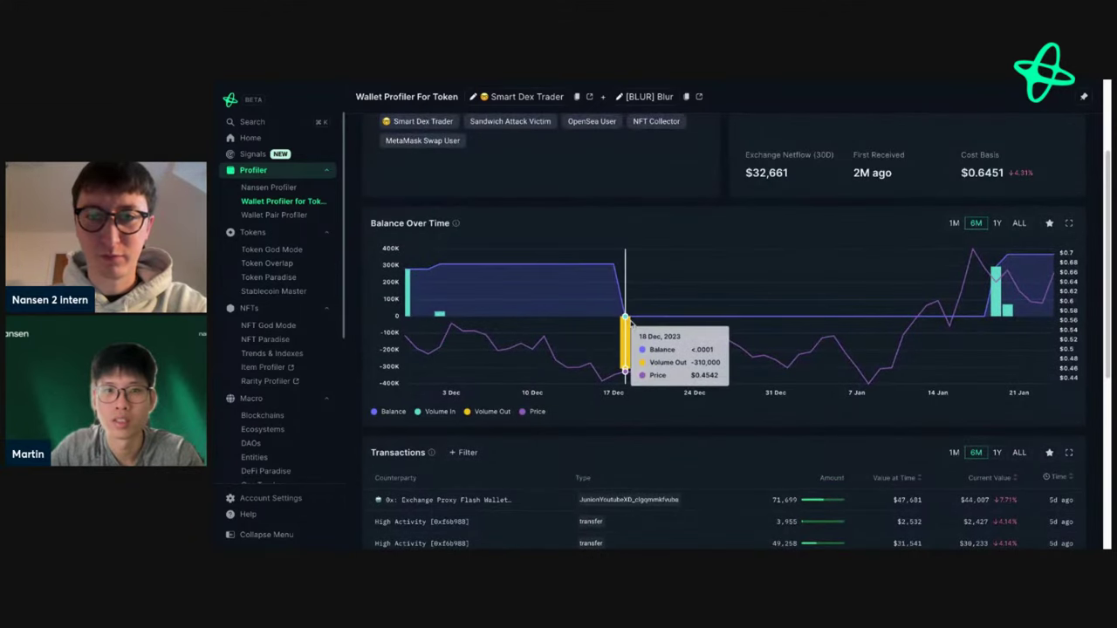
{"action": "scroll", "coordinate": [507, 300], "scroll_direction": "up", "scroll_amount": 2}
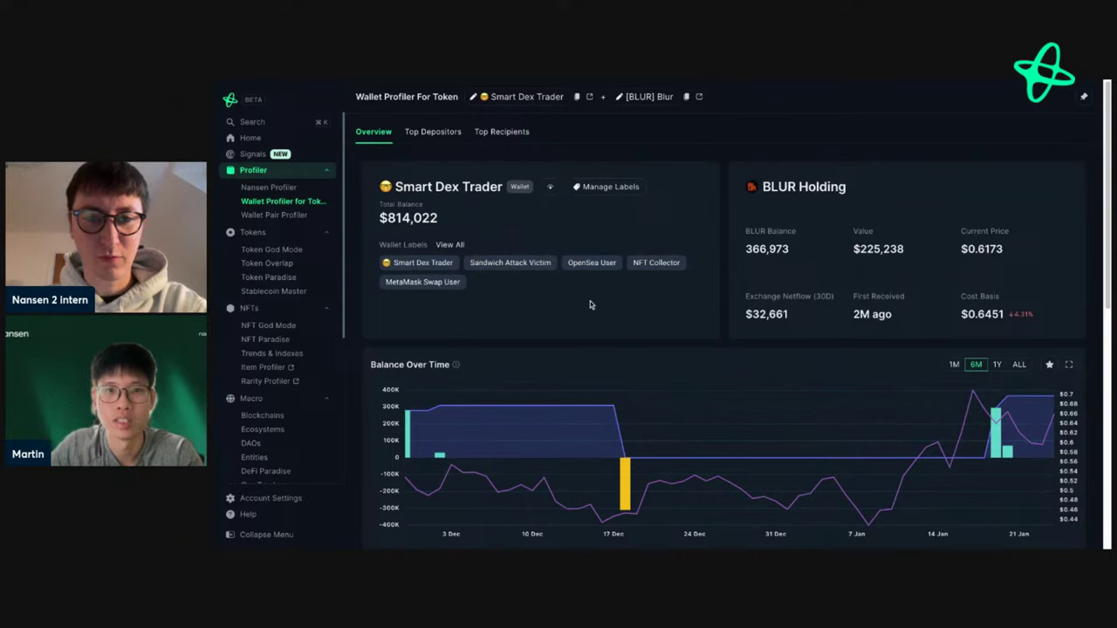
{"action": "scroll", "coordinate": [588, 301], "scroll_direction": "down", "scroll_amount": 2}
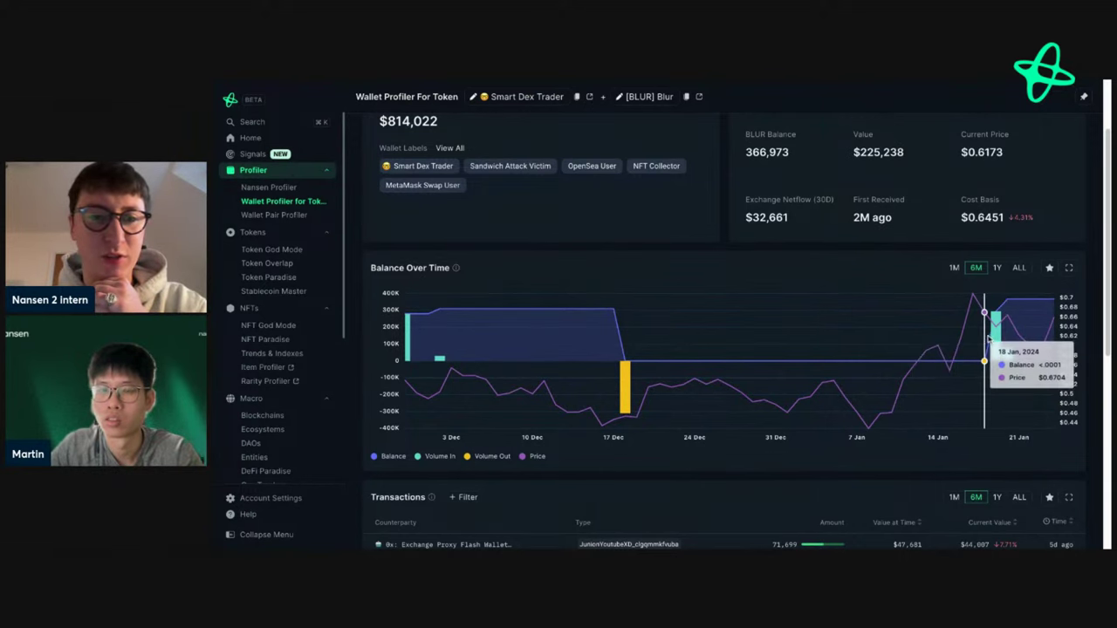
Add the Smart Dex Trader wallet to the Watchlist under the name "blur whale"
{"action": "scroll", "coordinate": [526, 305], "scroll_direction": "up", "scroll_amount": 2}
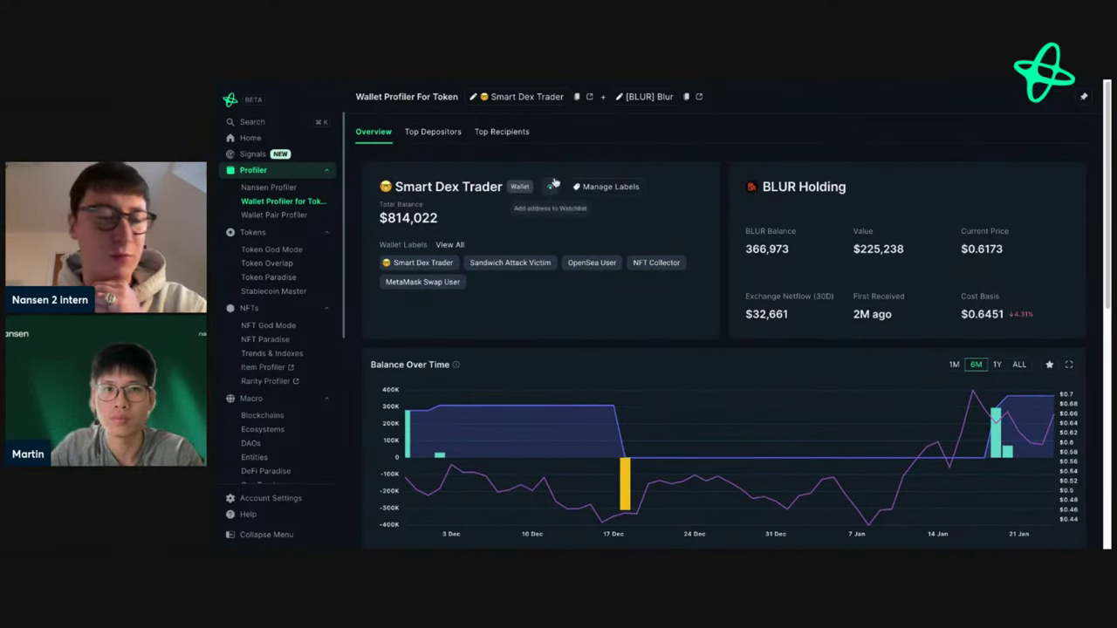
{"action": "left_click", "coordinate": [550, 188]}
{"action": "triple_click", "coordinate": [655, 263]}
{"action": "type", "text": "blur whale"}
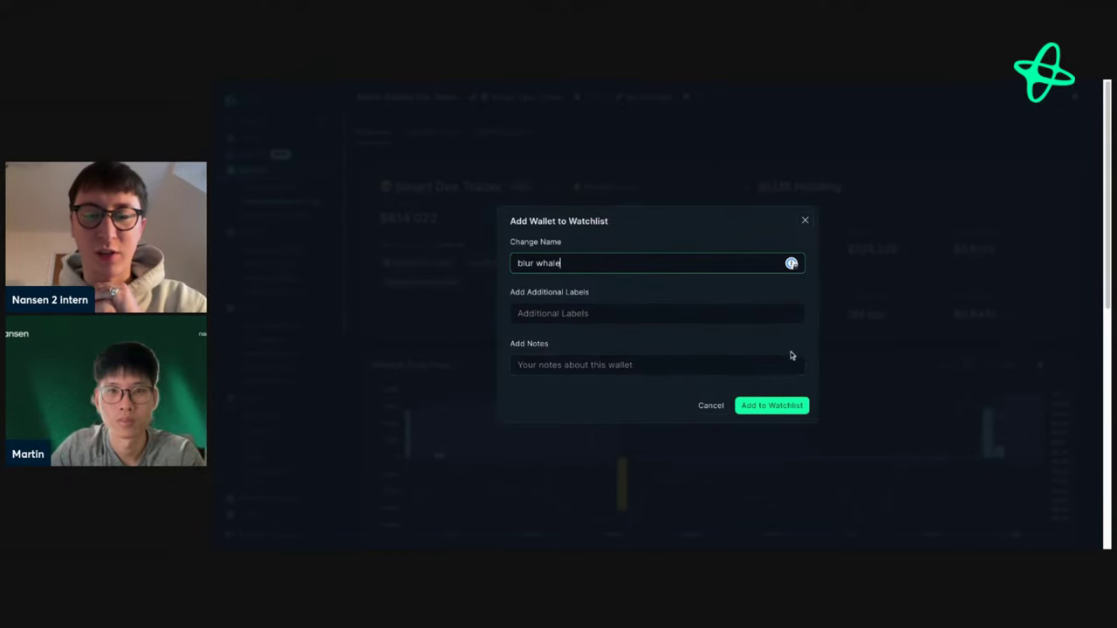
{"action": "left_click", "coordinate": [790, 412]}
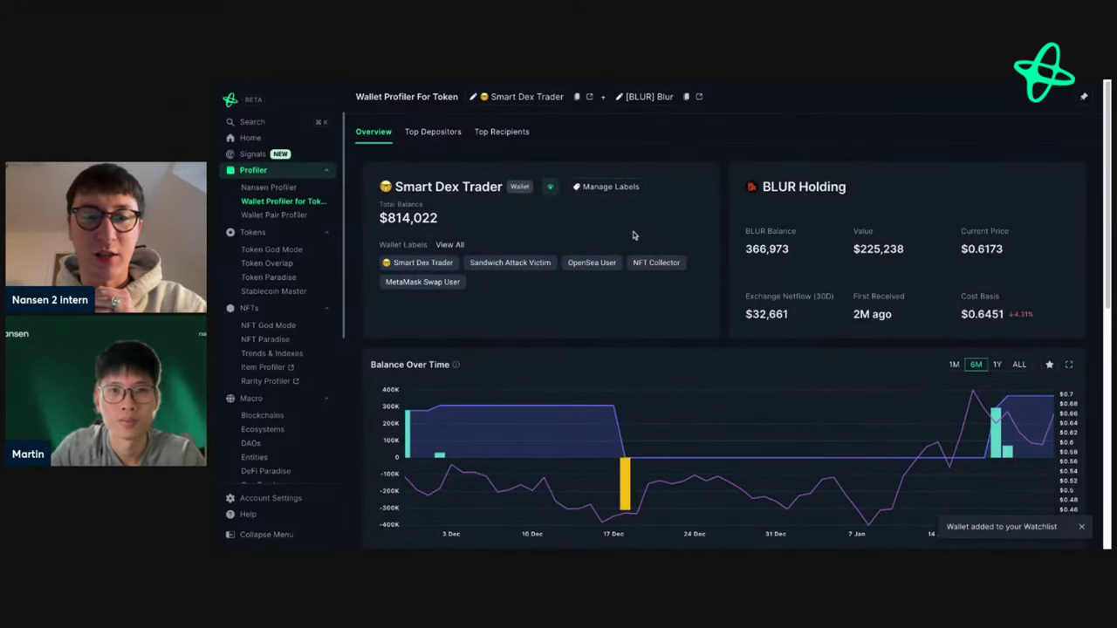
{"action": "scroll", "coordinate": [634, 235], "scroll_direction": "down", "scroll_amount": 1}
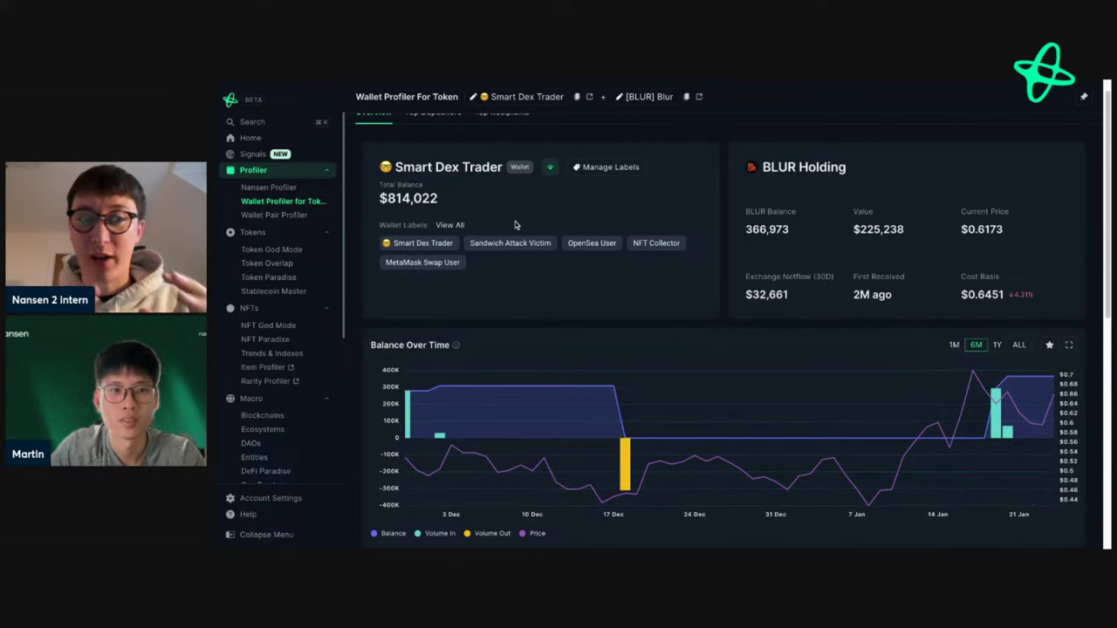
{"action": "scroll", "coordinate": [464, 218], "scroll_direction": "up", "scroll_amount": 1}
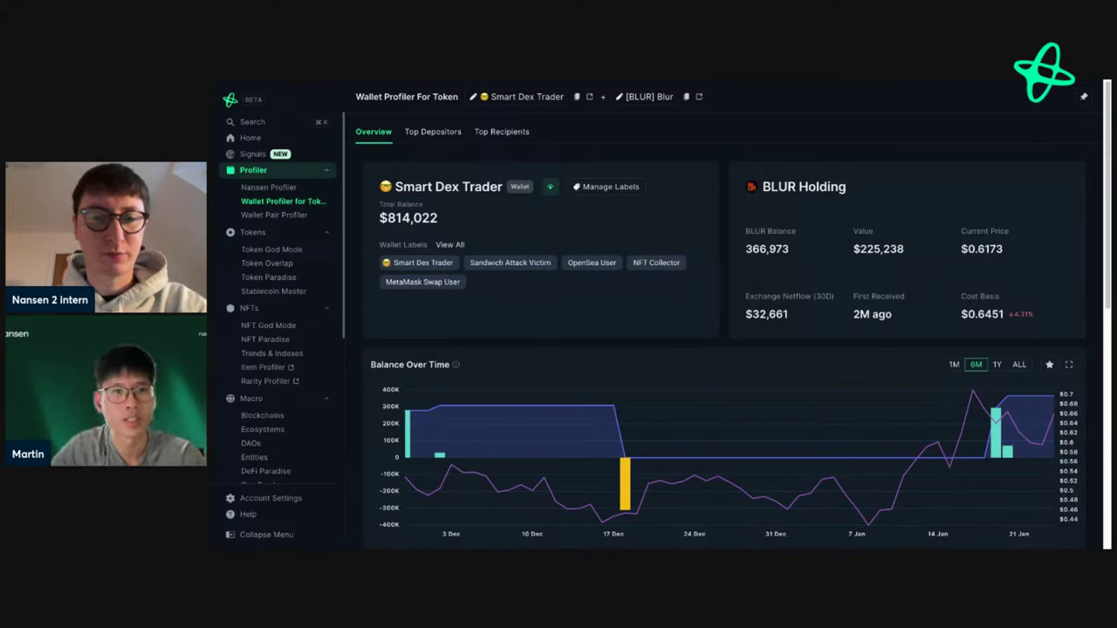
Go to the home page and examine Nansen Spotlight's latest signals, Smart Money Token Inflow and exchange flows
{"action": "left_click", "coordinate": [261, 138]}
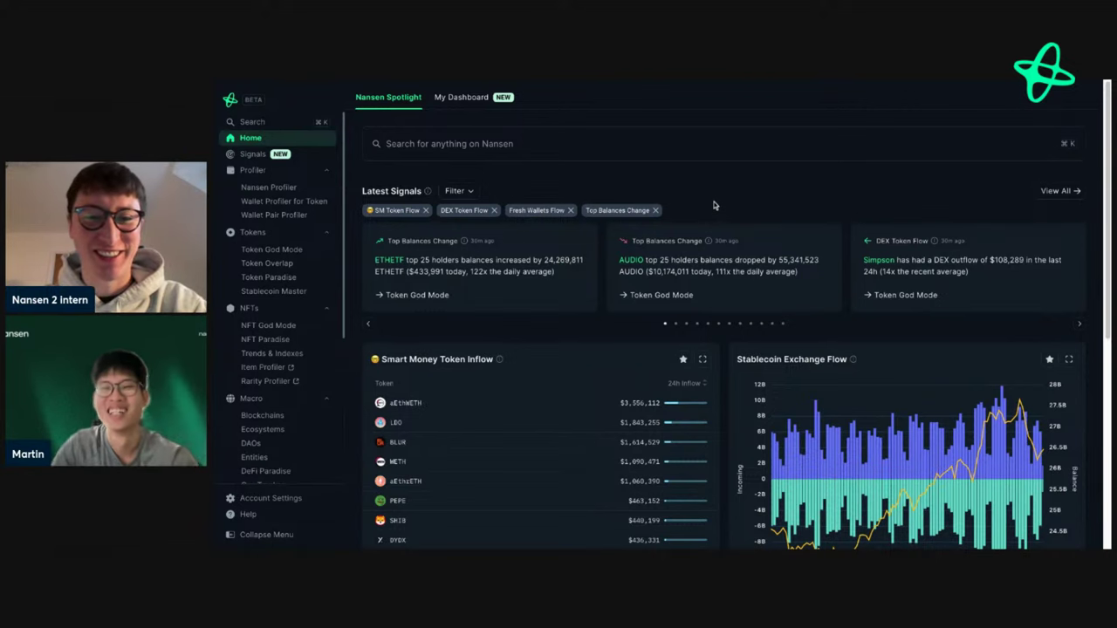
{"action": "scroll", "coordinate": [714, 201], "scroll_direction": "down", "scroll_amount": 1}
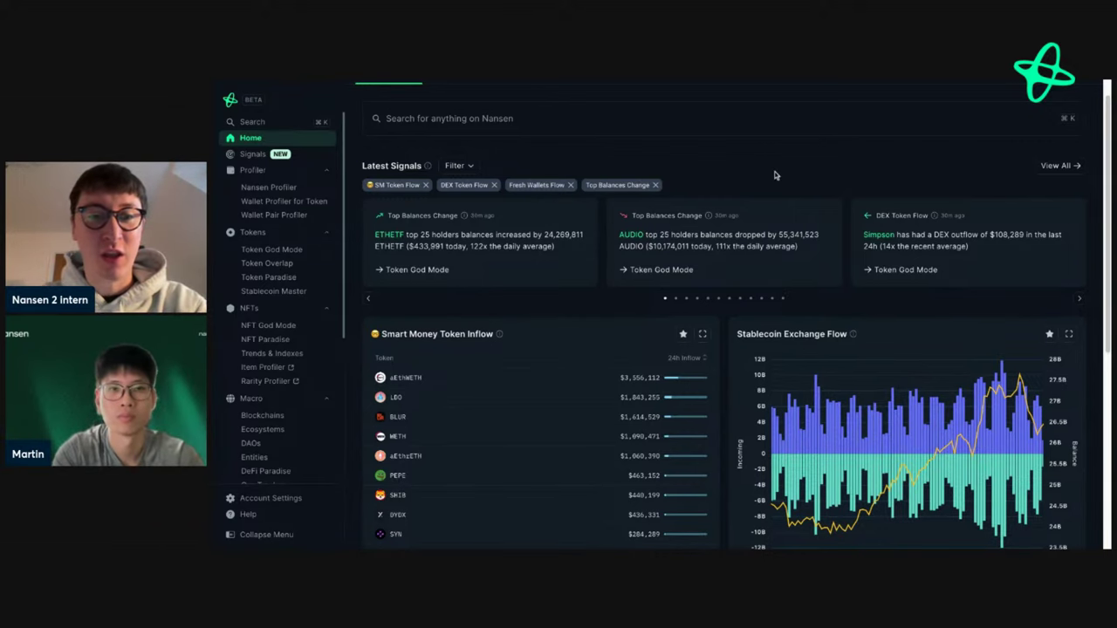
{"action": "scroll", "coordinate": [785, 253], "scroll_direction": "down", "scroll_amount": 3}
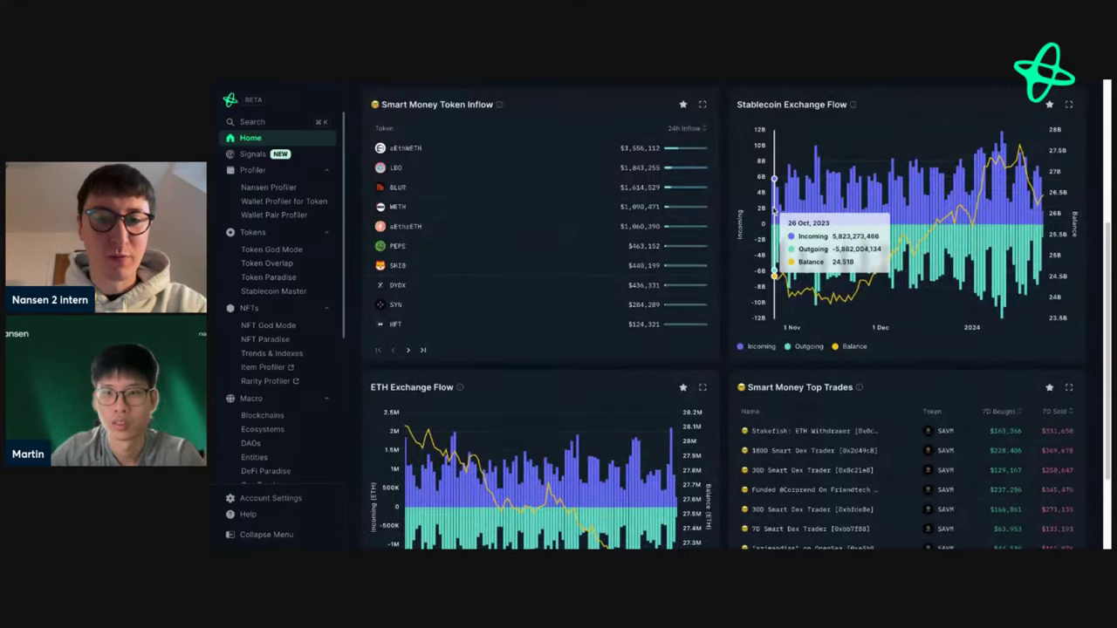
{"action": "scroll", "coordinate": [785, 253], "scroll_direction": "down", "scroll_amount": 1}
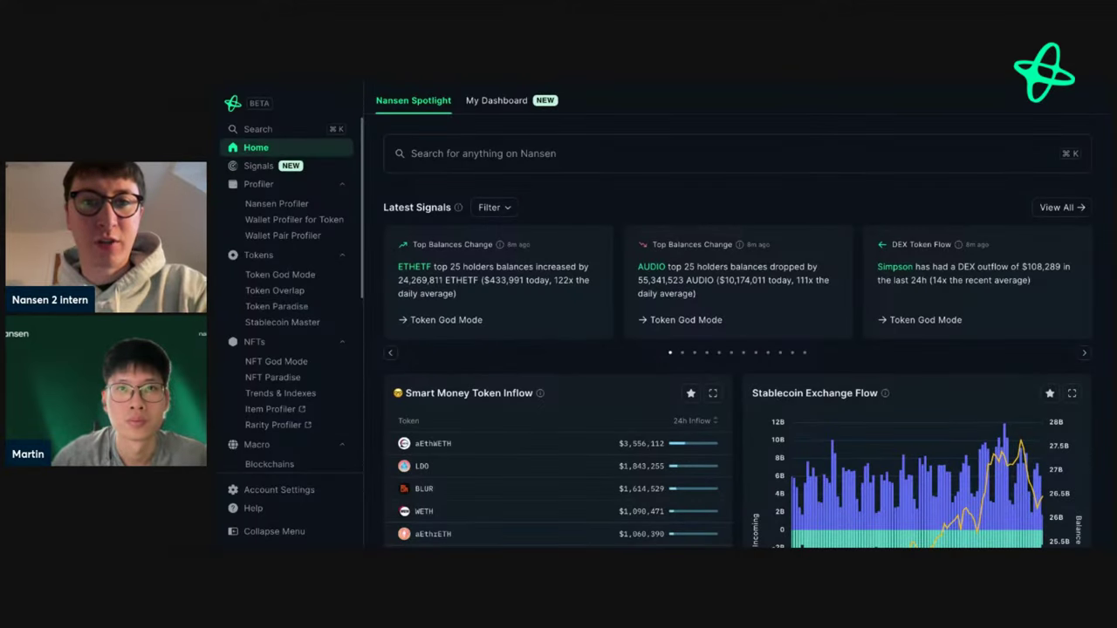
{"action": "scroll", "coordinate": [521, 234], "scroll_direction": "down", "scroll_amount": 3}
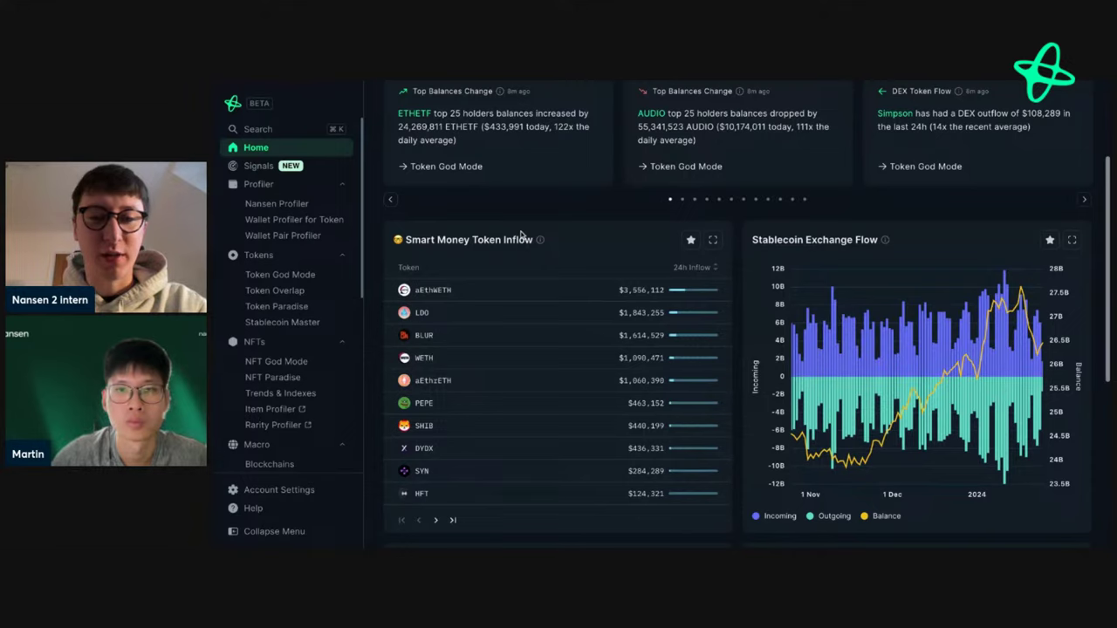
{"action": "scroll", "coordinate": [520, 234], "scroll_direction": "up", "scroll_amount": 3}
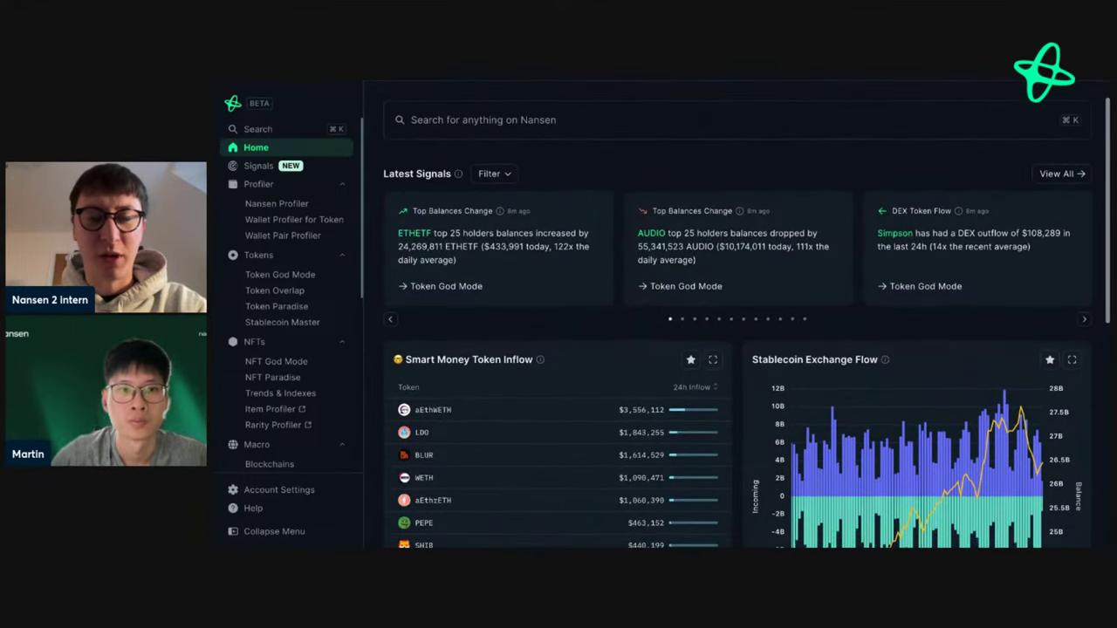
{"action": "scroll", "coordinate": [742, 315], "scroll_direction": "down", "scroll_amount": 4}
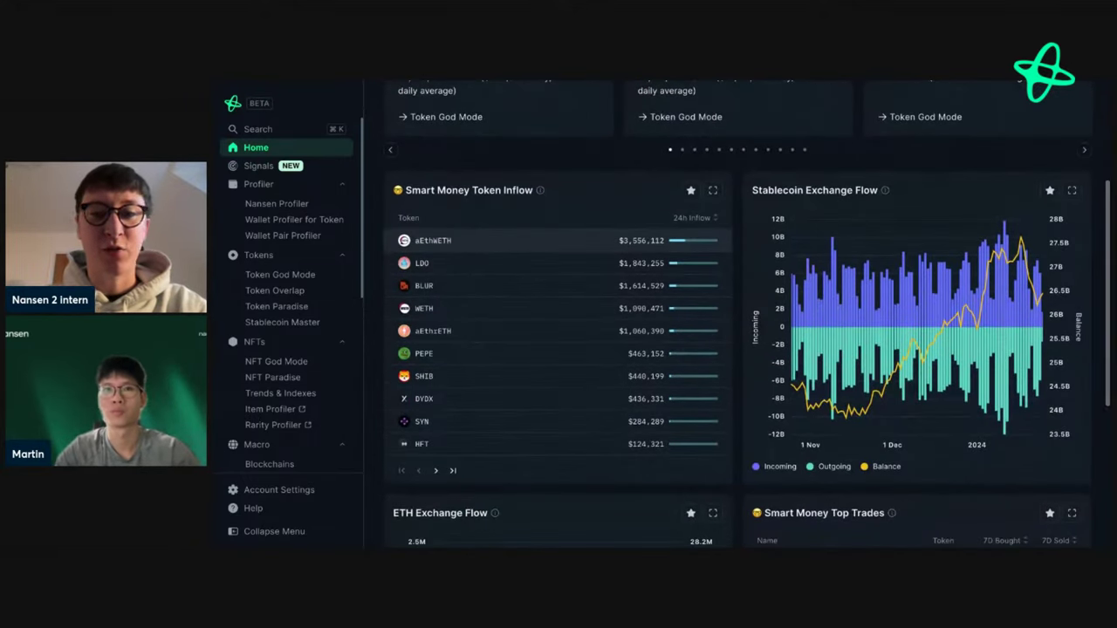
{"action": "scroll", "coordinate": [559, 234], "scroll_direction": "down", "scroll_amount": 1}
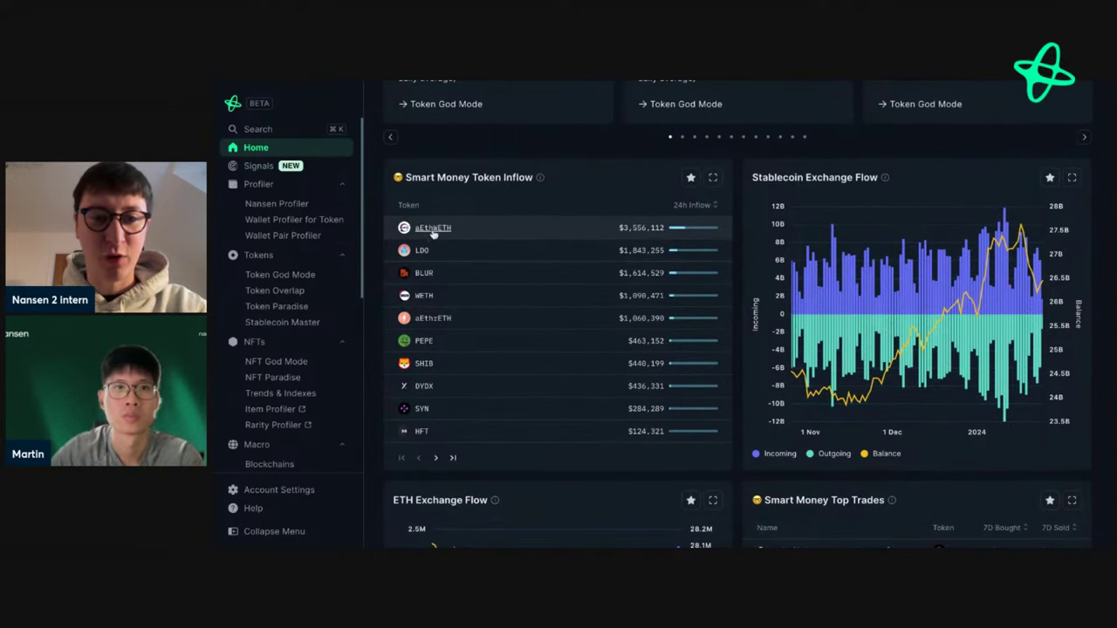
Open LDO from Smart Money Token Inflow and examine its smart money balance, holder count and token holdings
{"action": "left_click", "coordinate": [412, 251]}
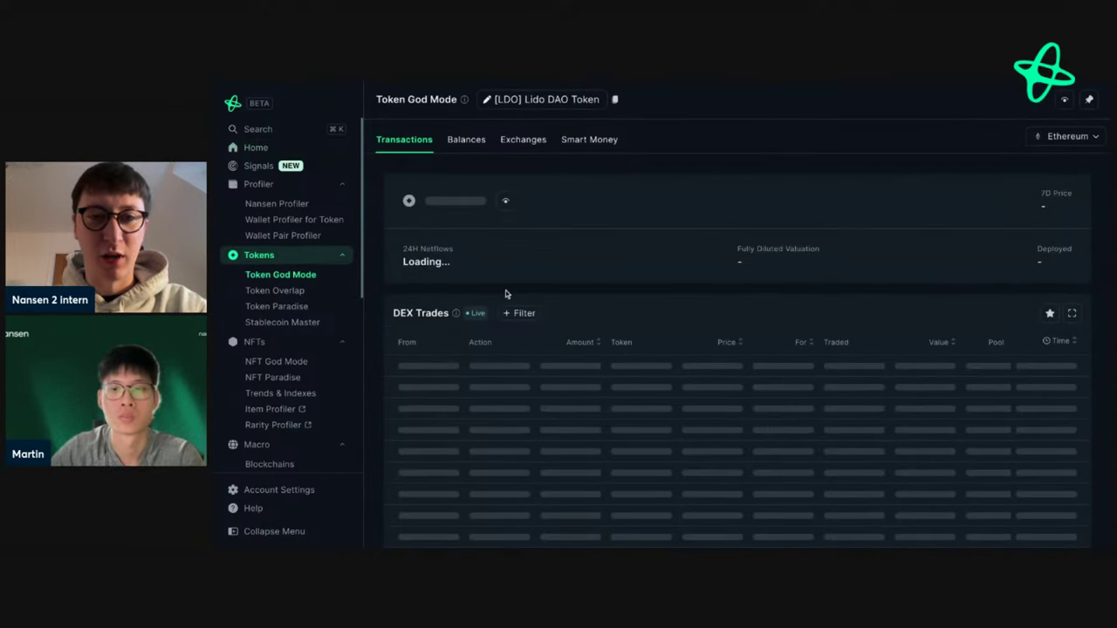
{"action": "scroll", "coordinate": [504, 288], "scroll_direction": "down", "scroll_amount": 1}
{"action": "scroll", "coordinate": [524, 261], "scroll_direction": "up", "scroll_amount": 1}
{"action": "left_click", "coordinate": [591, 144]}
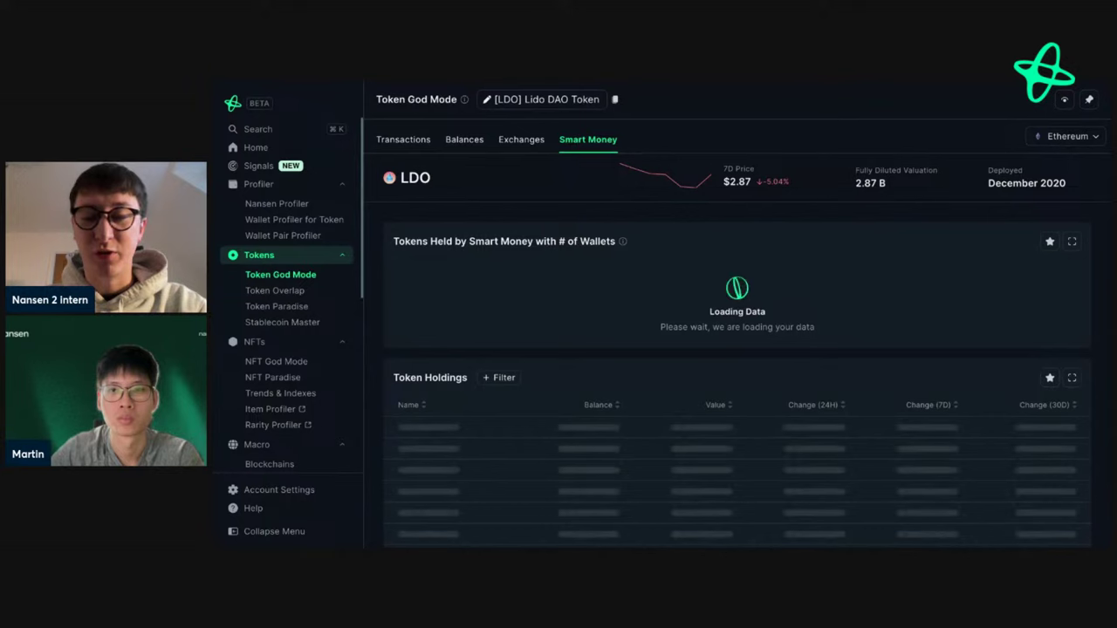
{"action": "scroll", "coordinate": [741, 314], "scroll_direction": "down", "scroll_amount": 2}
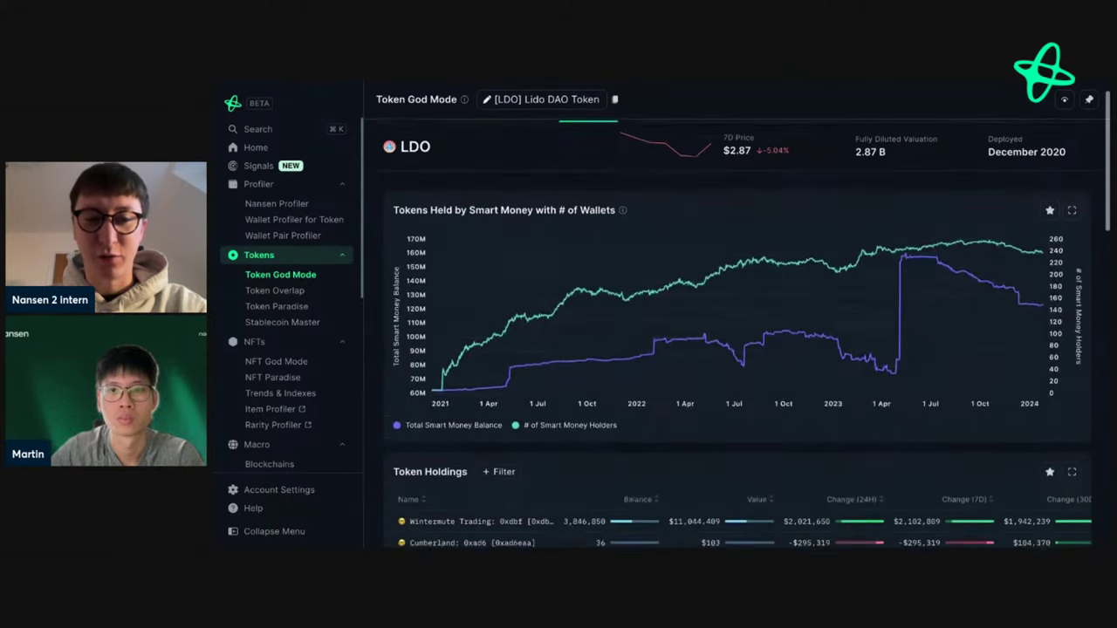
Review LDO's smart money token holdings and its recent DEX trades
{"action": "scroll", "coordinate": [471, 371], "scroll_direction": "down", "scroll_amount": 2}
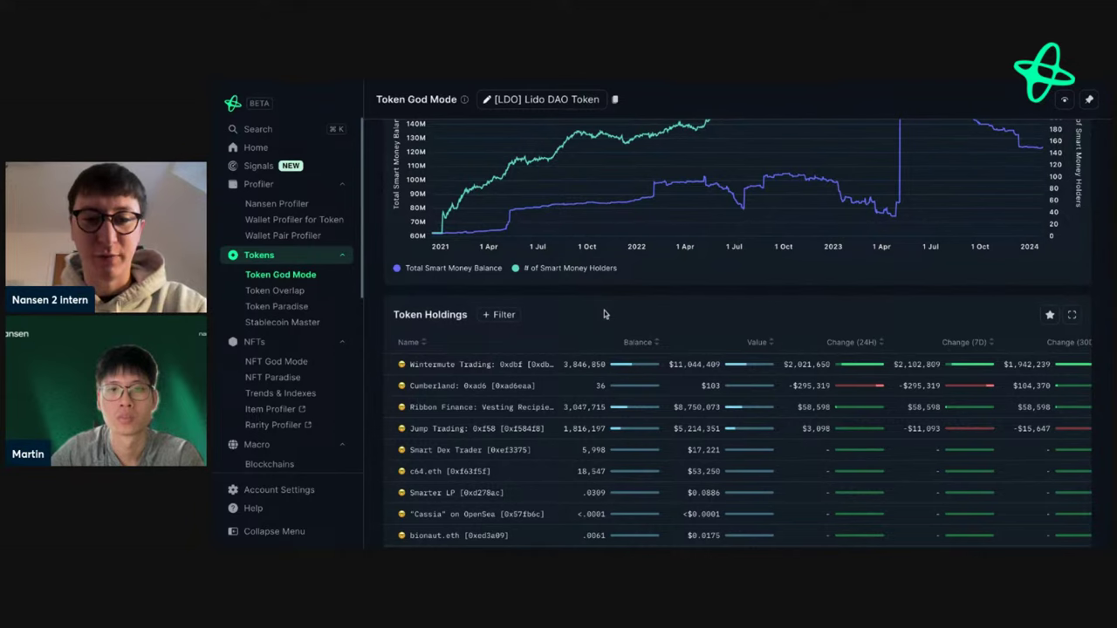
{"action": "scroll", "coordinate": [604, 314], "scroll_direction": "up", "scroll_amount": 4}
{"action": "left_click", "coordinate": [404, 139]}
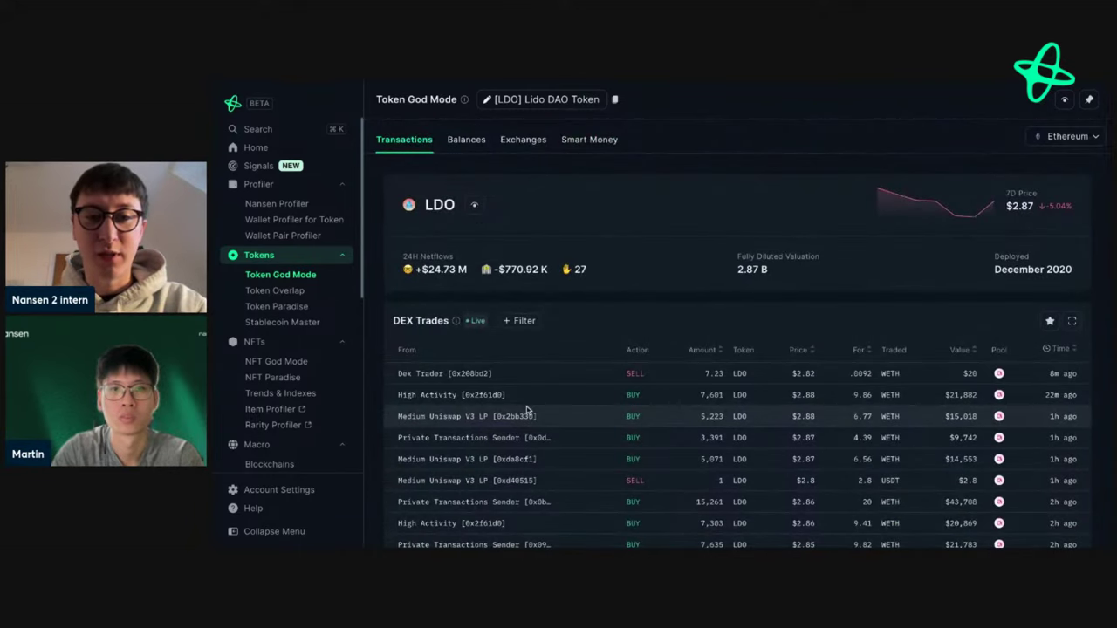
Return to the home page and browse the further pages of tokens in Smart Money Token Inflow
{"action": "scroll", "coordinate": [527, 410], "scroll_direction": "down", "scroll_amount": 3}
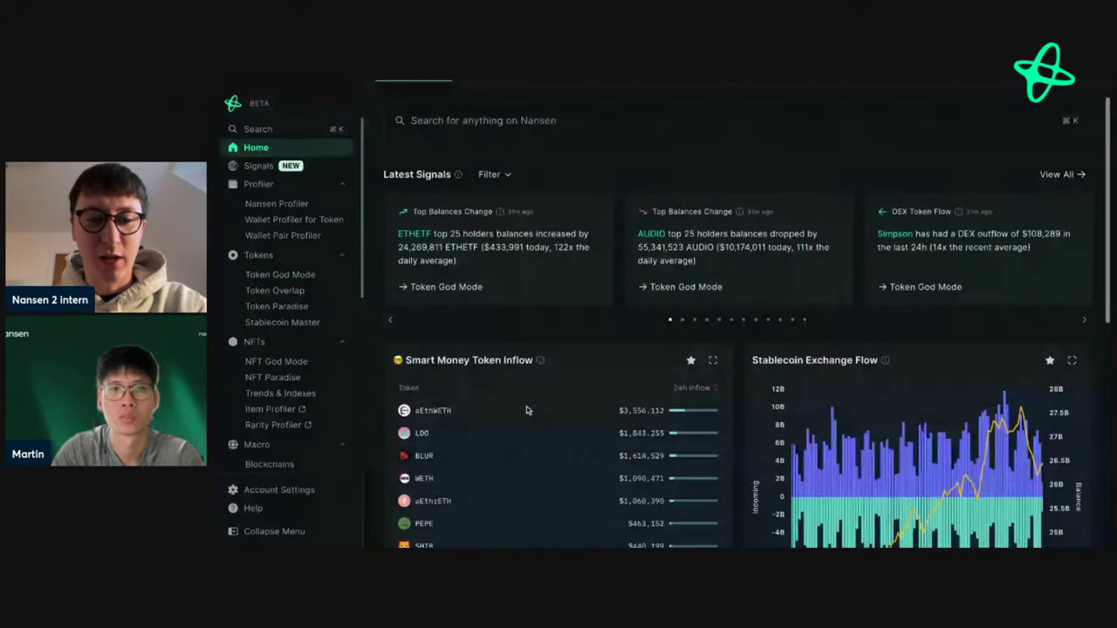
{"action": "scroll", "coordinate": [445, 431], "scroll_direction": "down", "scroll_amount": 3}
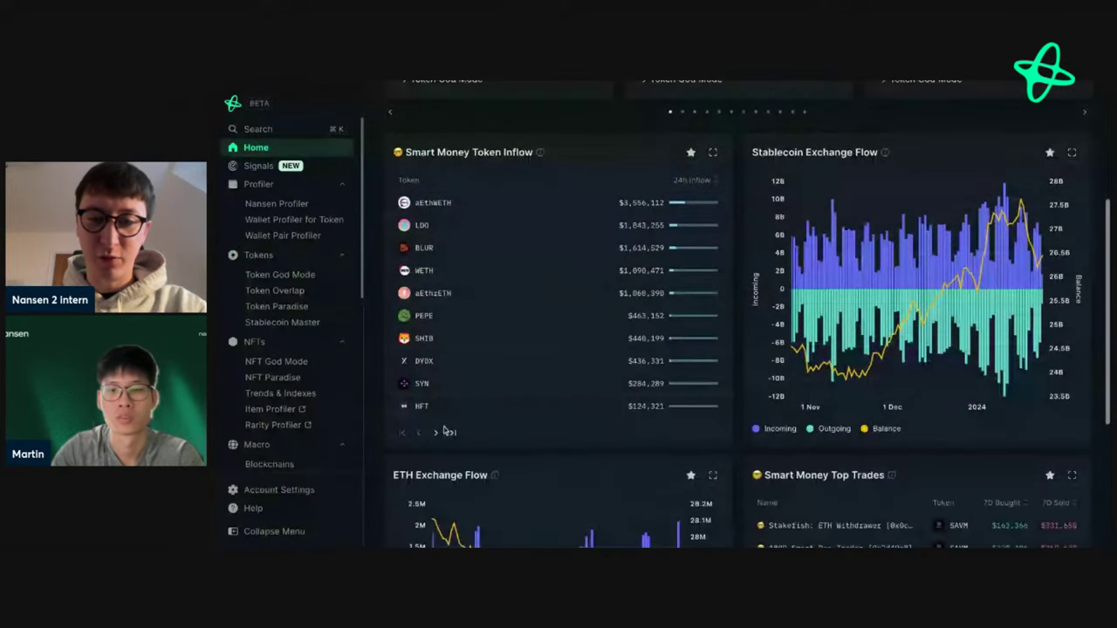
{"action": "left_click", "coordinate": [434, 433]}
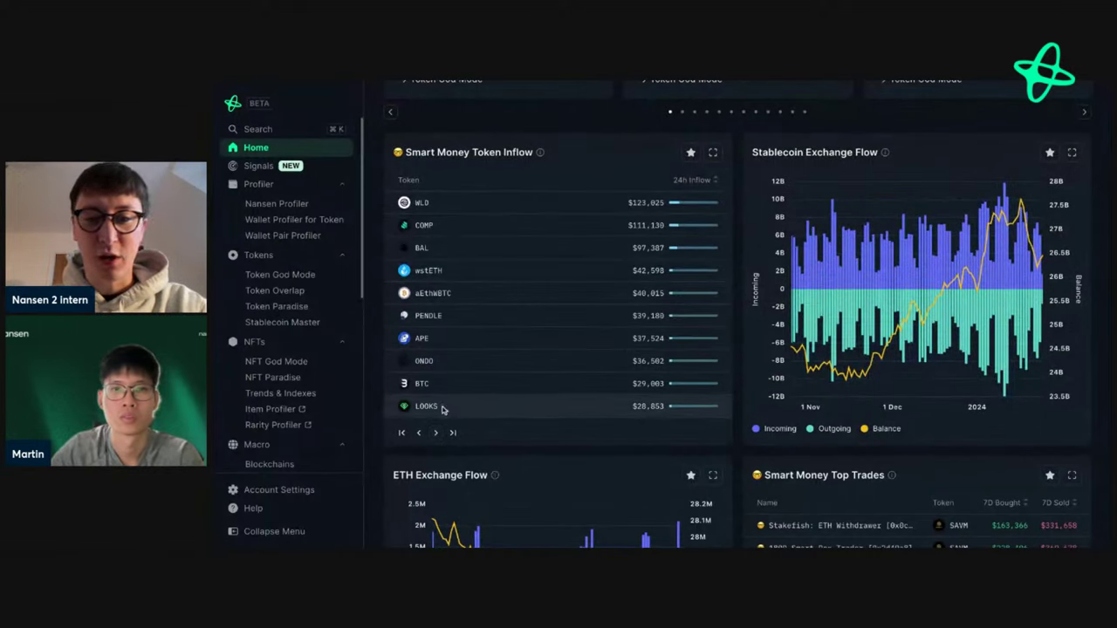
{"action": "left_click", "coordinate": [436, 434]}
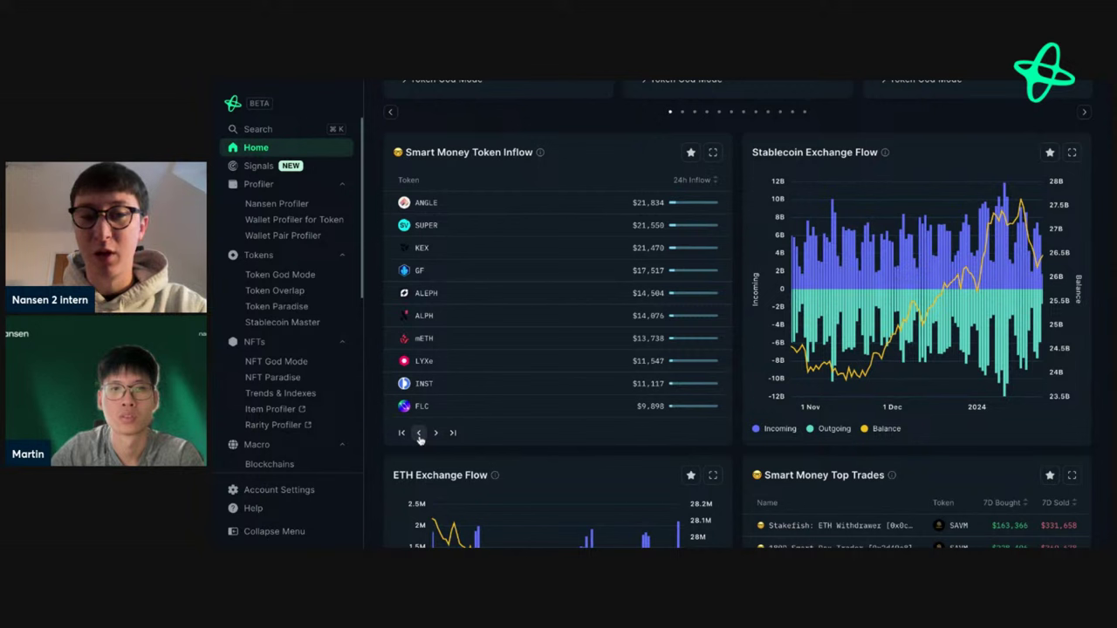
{"action": "left_click", "coordinate": [419, 434]}
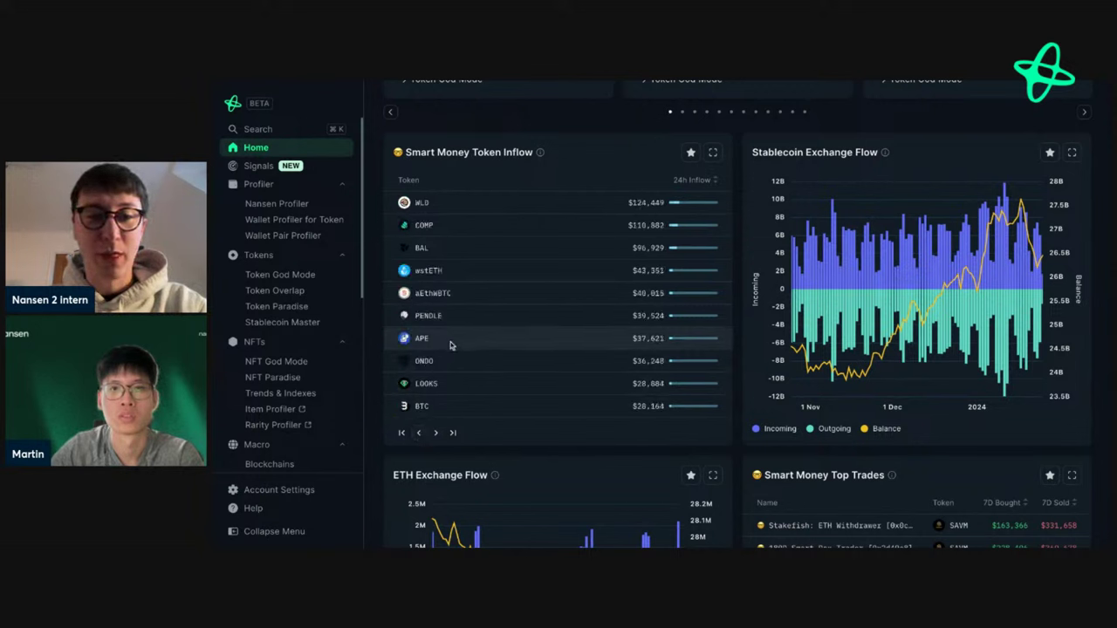
Open PENDLE from Smart Money Token Inflow and examine its smart money balance and number of holders over time
{"action": "left_click", "coordinate": [429, 316]}
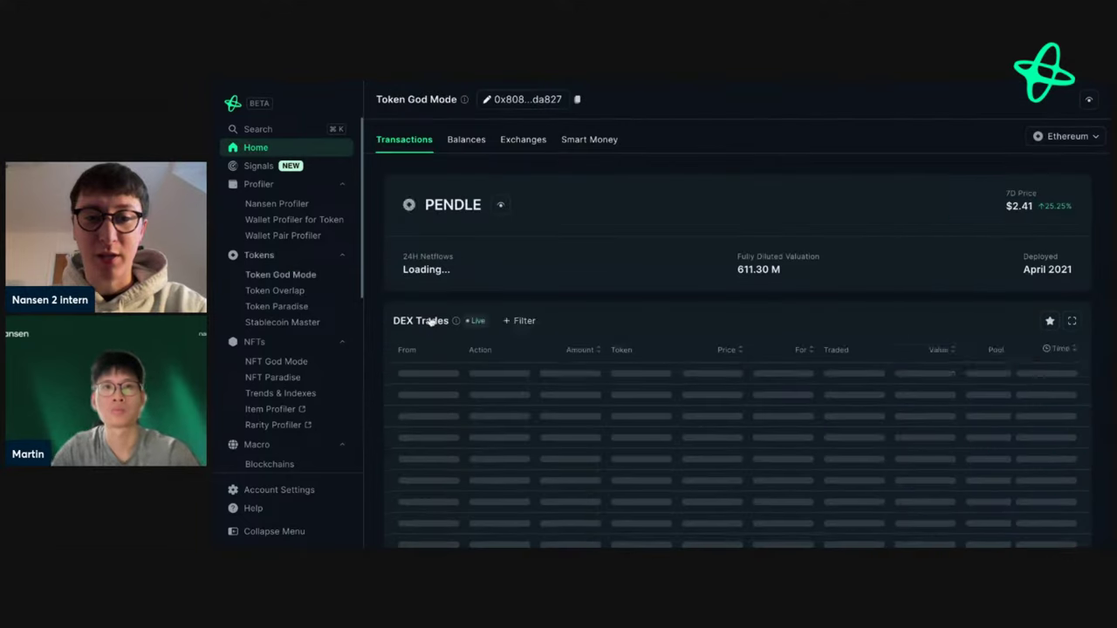
{"action": "left_click", "coordinate": [611, 138]}
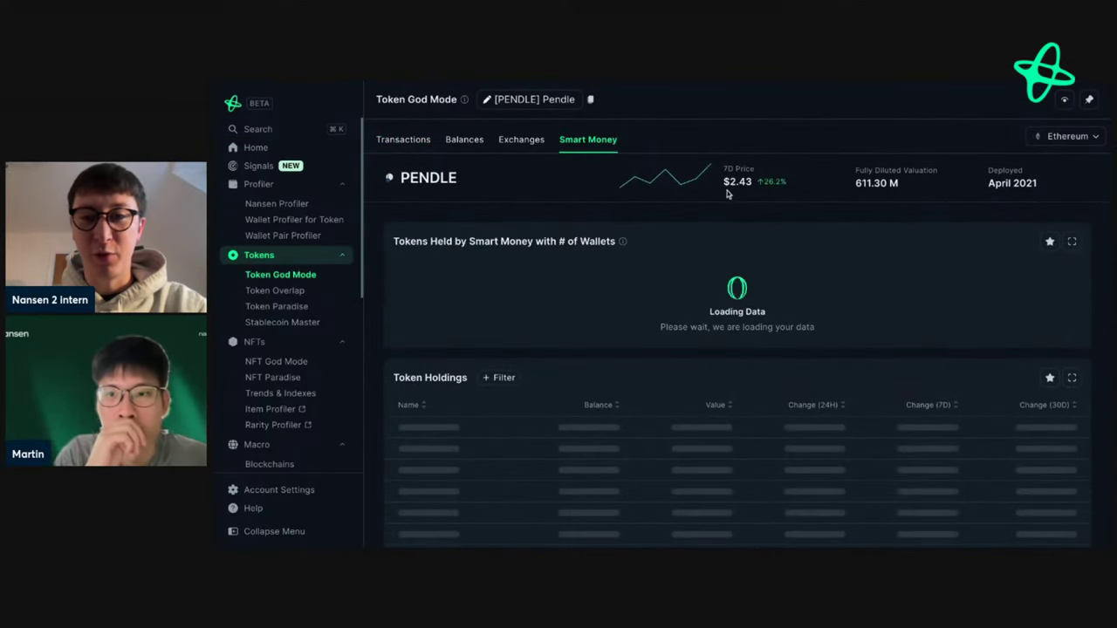
{"action": "scroll", "coordinate": [738, 209], "scroll_direction": "down", "scroll_amount": 3}
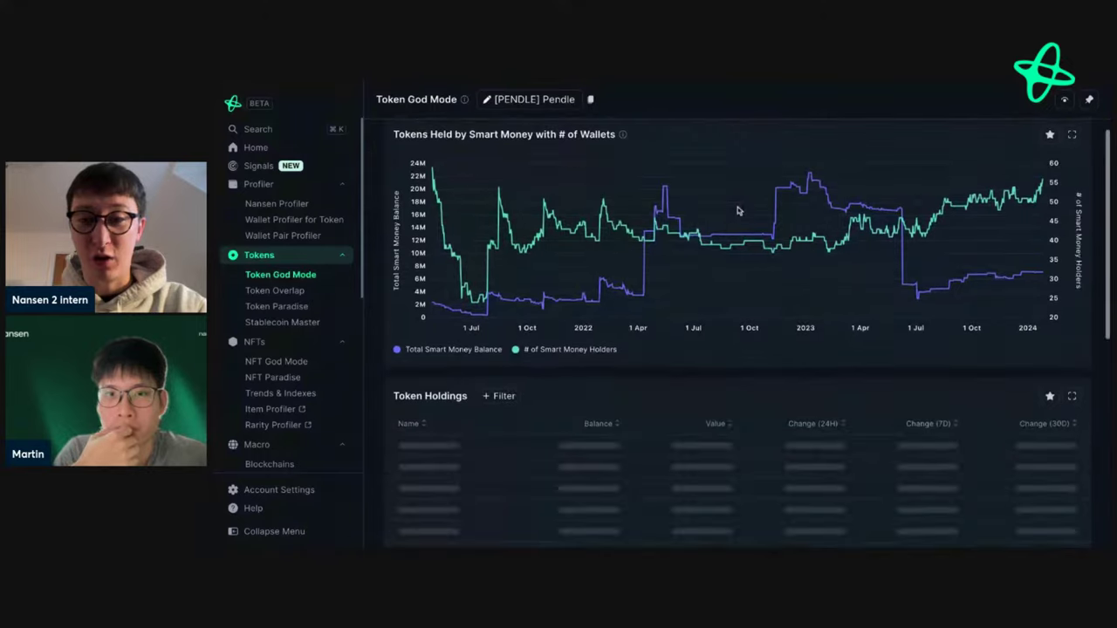
{"action": "scroll", "coordinate": [738, 211], "scroll_direction": "up", "scroll_amount": 2}
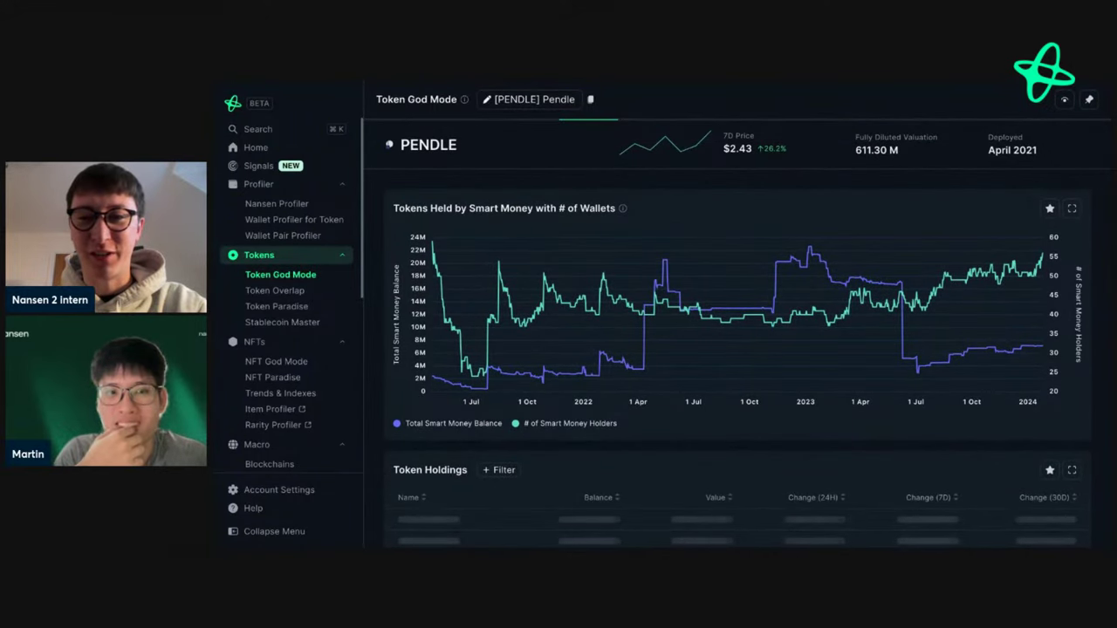
{"action": "scroll", "coordinate": [739, 314], "scroll_direction": "up", "scroll_amount": 1}
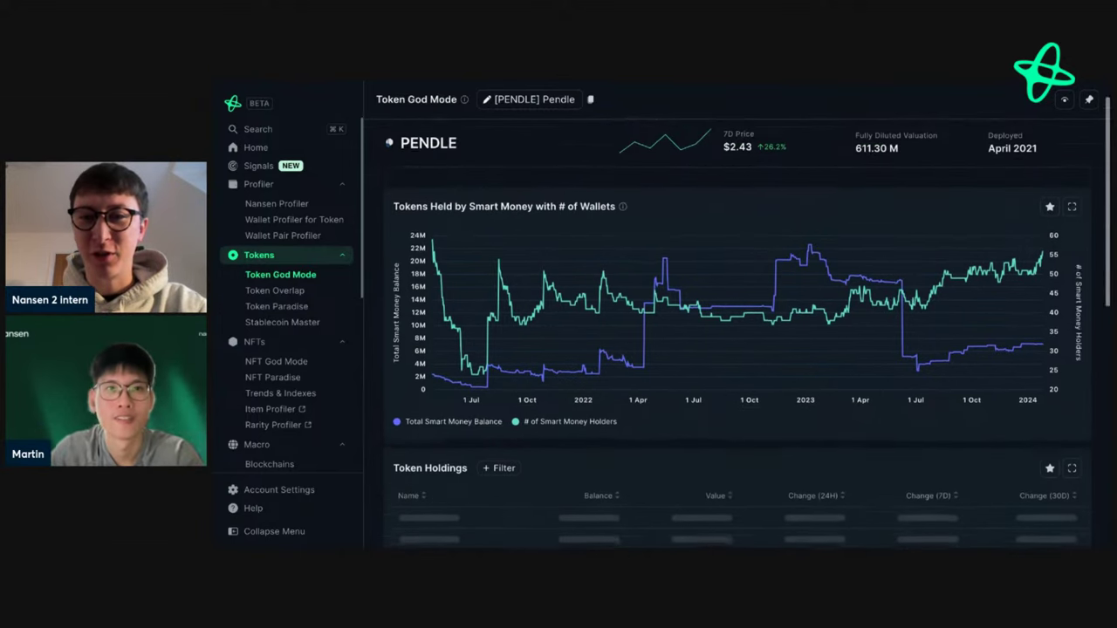
{"action": "scroll", "coordinate": [738, 323], "scroll_direction": "down", "scroll_amount": 2}
{"action": "scroll", "coordinate": [739, 323], "scroll_direction": "up", "scroll_amount": 1}
{"action": "scroll", "coordinate": [738, 323], "scroll_direction": "up", "scroll_amount": 1}
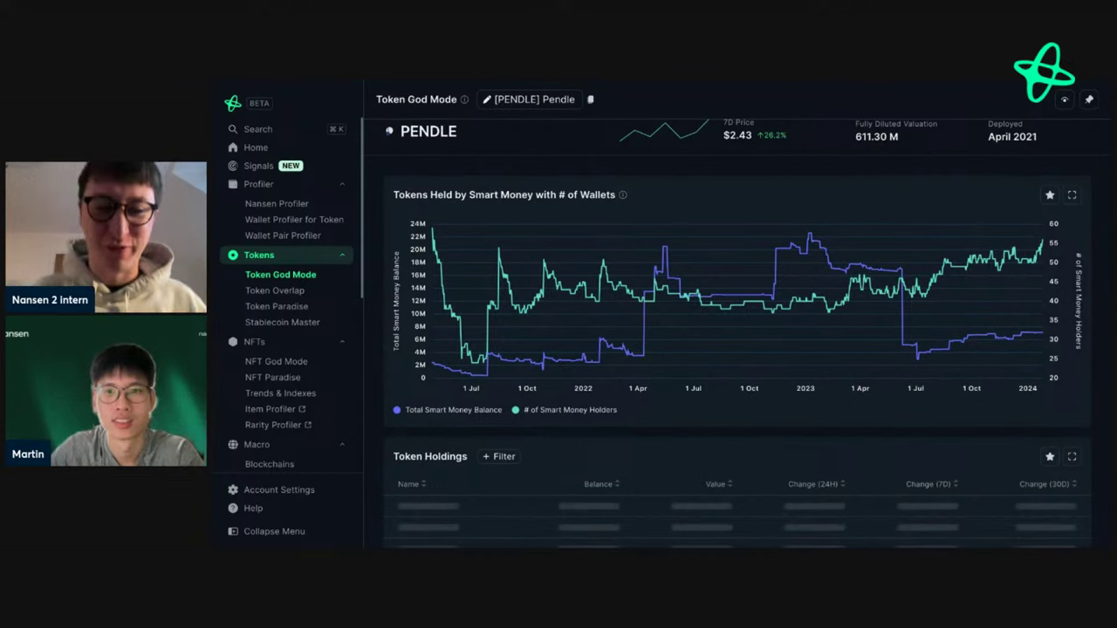
{"action": "scroll", "coordinate": [738, 323], "scroll_direction": "down", "scroll_amount": 2}
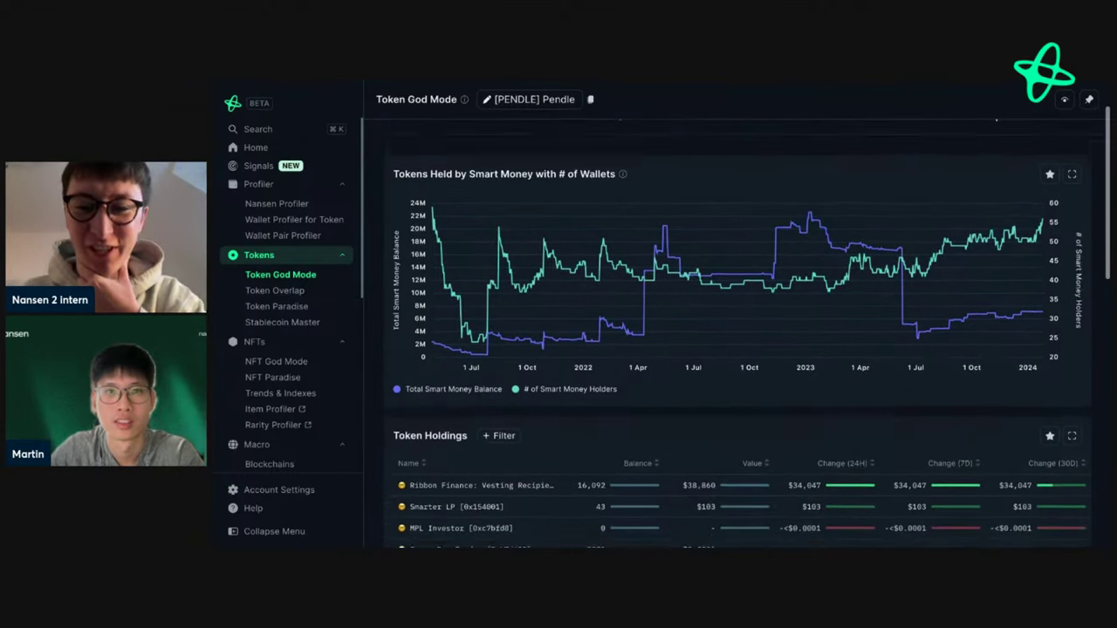
Open the Ribbon Finance: Vesting Recipient wallet from PENDLE's token holdings and examine its transactions, balance over time and cost basis
{"action": "mouse_move", "coordinate": [472, 447]}
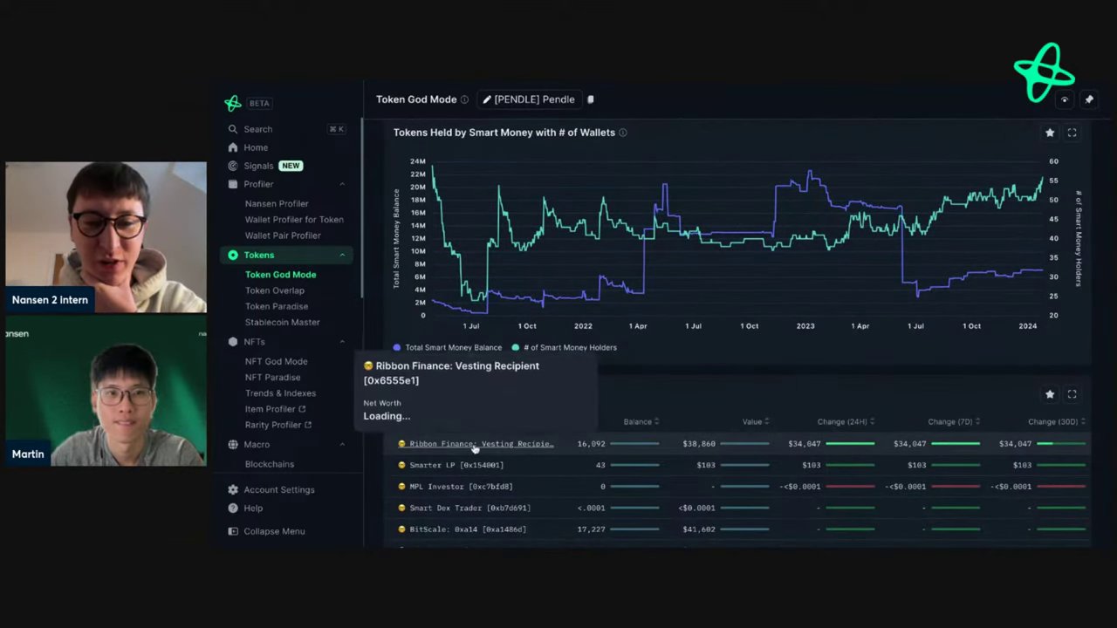
{"action": "scroll", "coordinate": [475, 447], "scroll_direction": "down", "scroll_amount": 1}
{"action": "scroll", "coordinate": [475, 448], "scroll_direction": "down", "scroll_amount": 1}
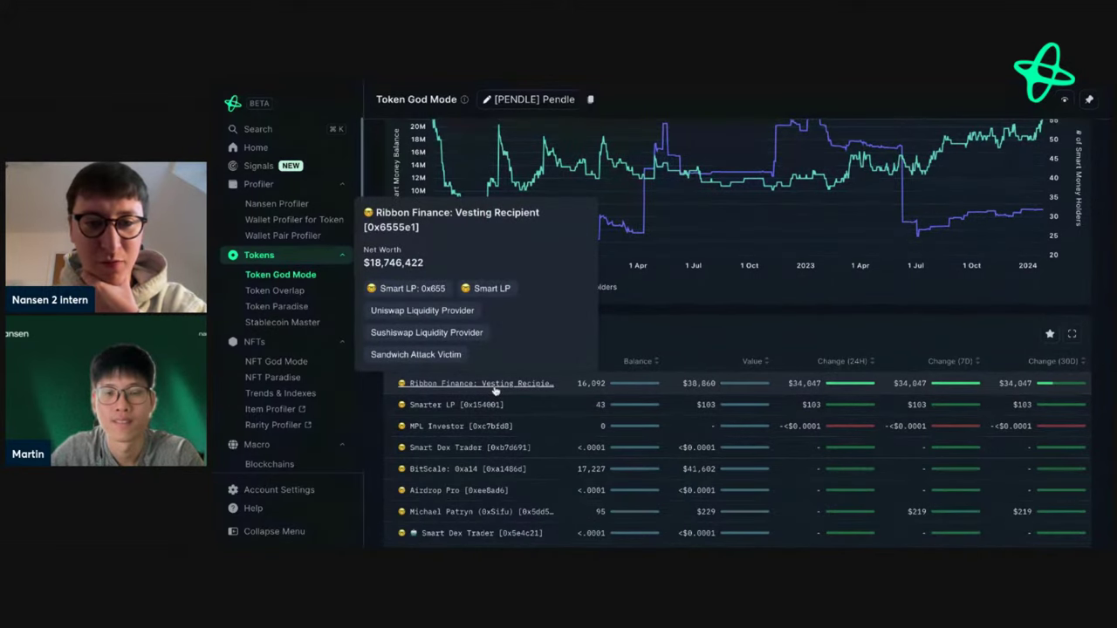
{"action": "left_click", "coordinate": [494, 390]}
{"action": "scroll", "coordinate": [659, 368], "scroll_direction": "down", "scroll_amount": 4}
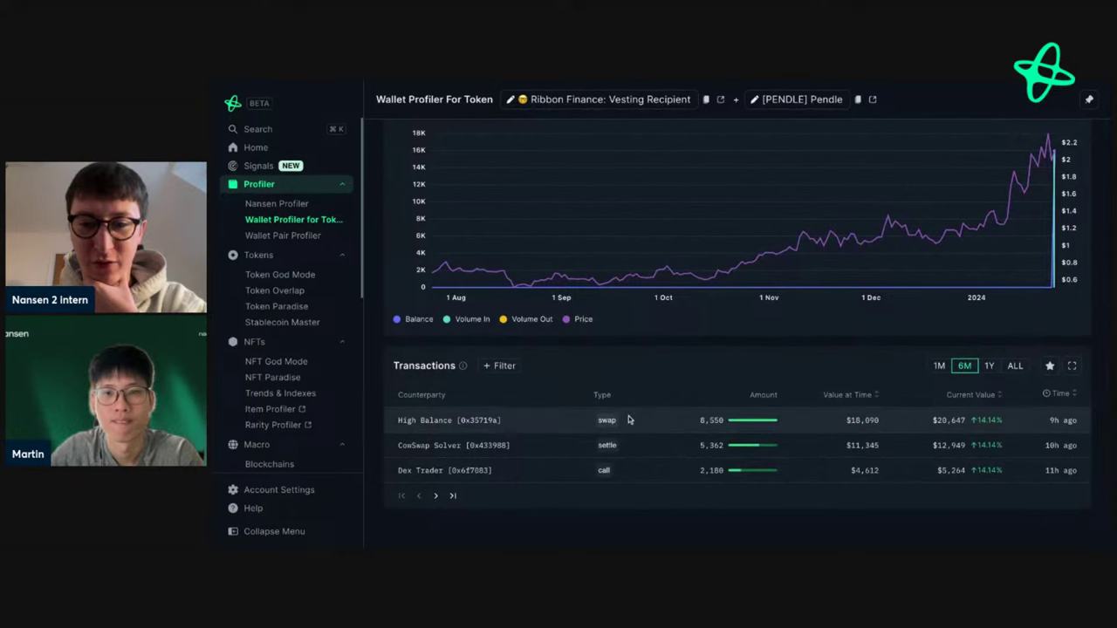
{"action": "scroll", "coordinate": [647, 397], "scroll_direction": "up", "scroll_amount": 2}
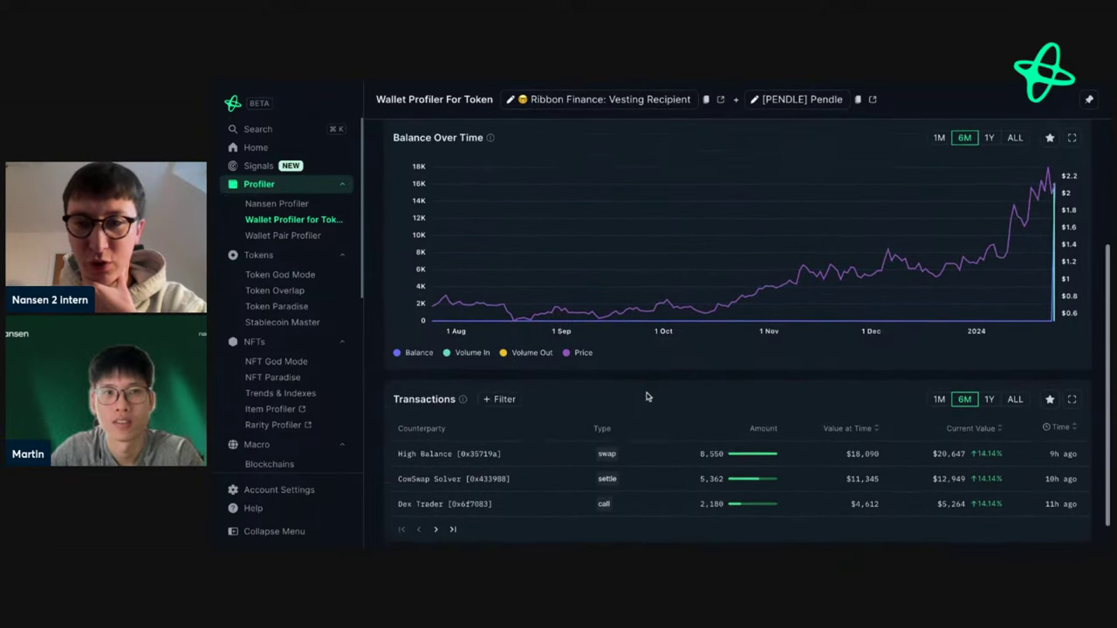
{"action": "scroll", "coordinate": [701, 367], "scroll_direction": "up", "scroll_amount": 3}
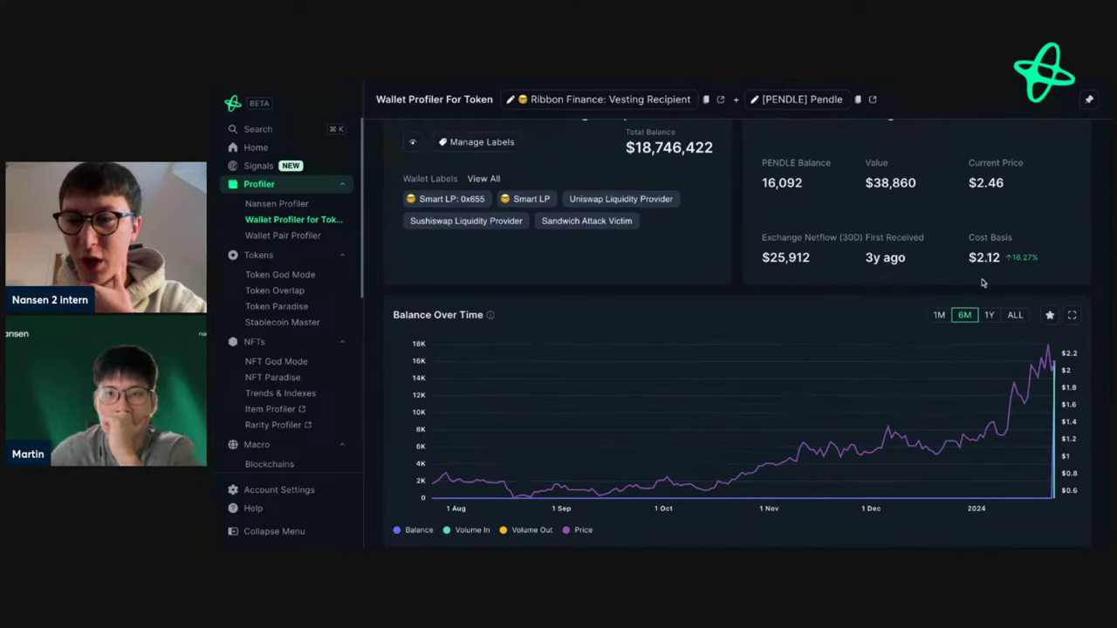
{"action": "scroll", "coordinate": [875, 267], "scroll_direction": "up", "scroll_amount": 2}
Return to PENDLE's smart money view and compare the balance and holder trends with the individual token holdings
{"action": "key", "text": "alt+Left"}
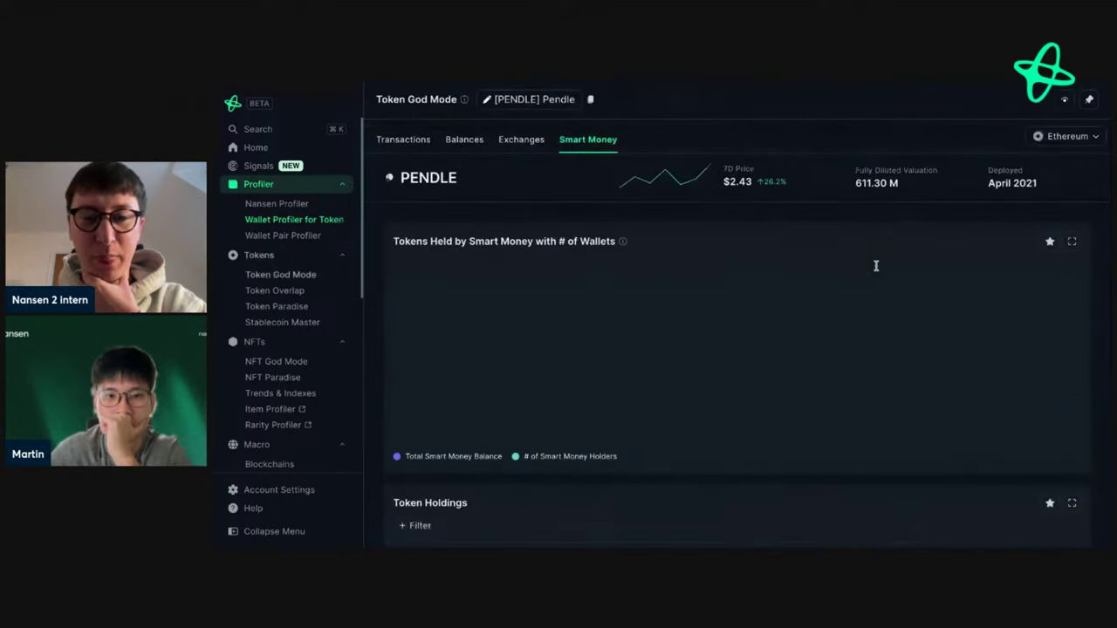
{"action": "scroll", "coordinate": [687, 248], "scroll_direction": "down", "scroll_amount": 4}
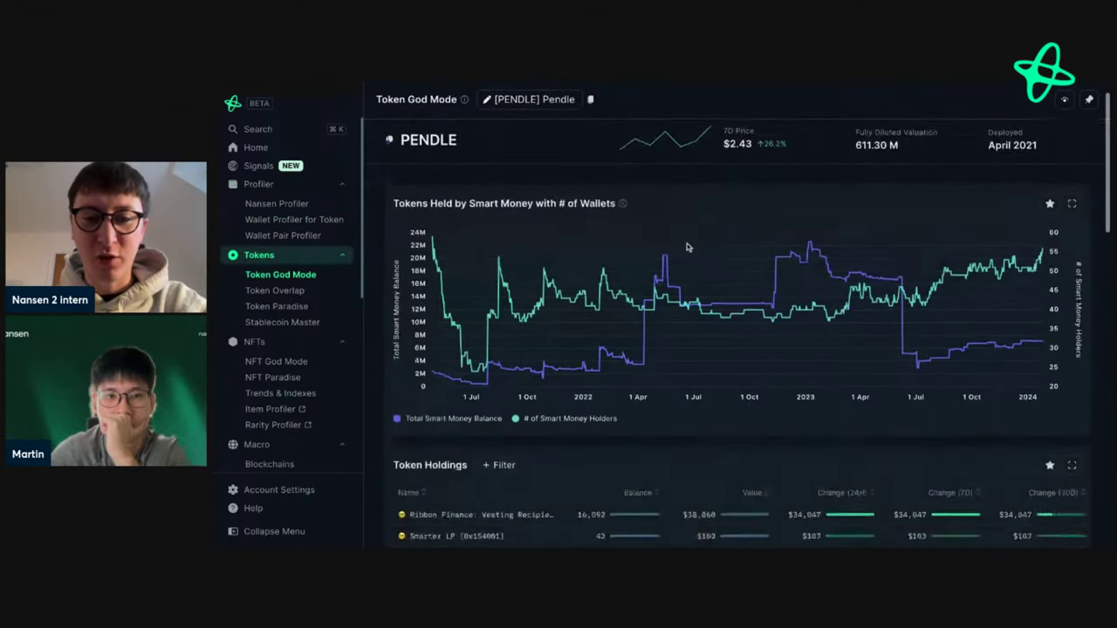
{"action": "scroll", "coordinate": [693, 377], "scroll_direction": "up", "scroll_amount": 1}
{"action": "scroll", "coordinate": [693, 381], "scroll_direction": "up", "scroll_amount": 1}
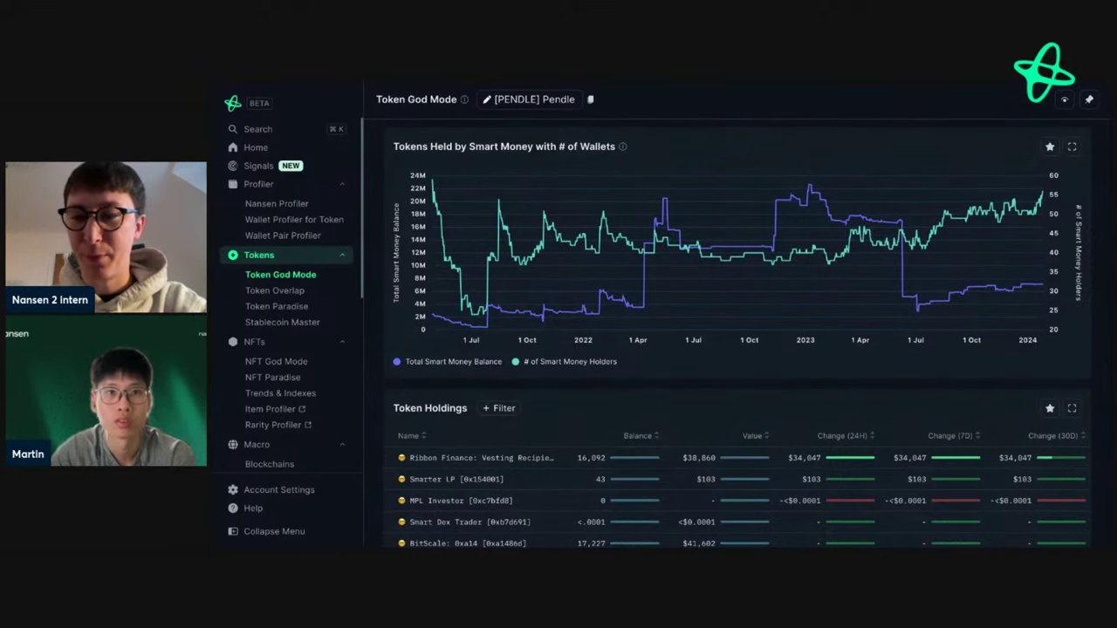
{"action": "scroll", "coordinate": [693, 380], "scroll_direction": "up", "scroll_amount": 1}
{"action": "scroll", "coordinate": [693, 380], "scroll_direction": "up", "scroll_amount": 3}
{"action": "scroll", "coordinate": [591, 401], "scroll_direction": "down", "scroll_amount": 3}
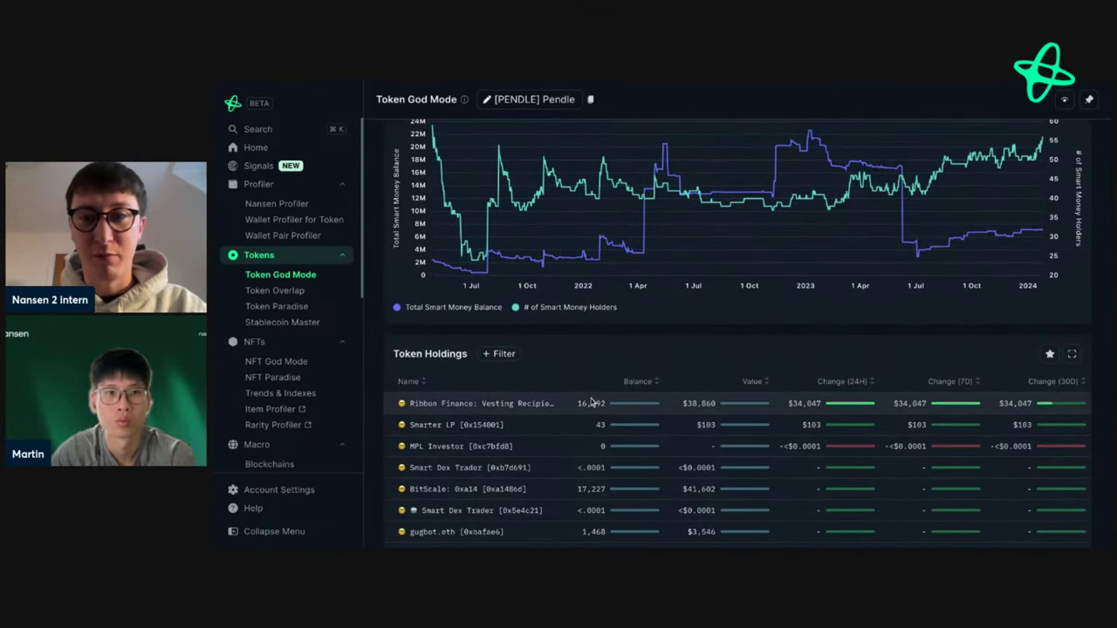
{"action": "scroll", "coordinate": [592, 401], "scroll_direction": "up", "scroll_amount": 2}
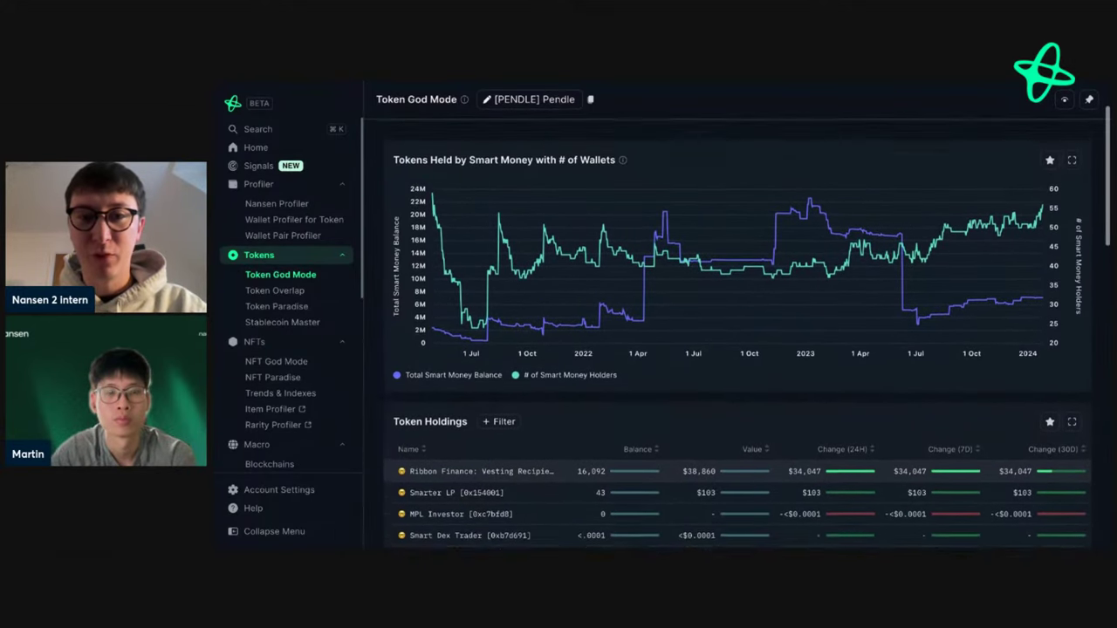
{"action": "scroll", "coordinate": [629, 341], "scroll_direction": "up", "scroll_amount": 1}
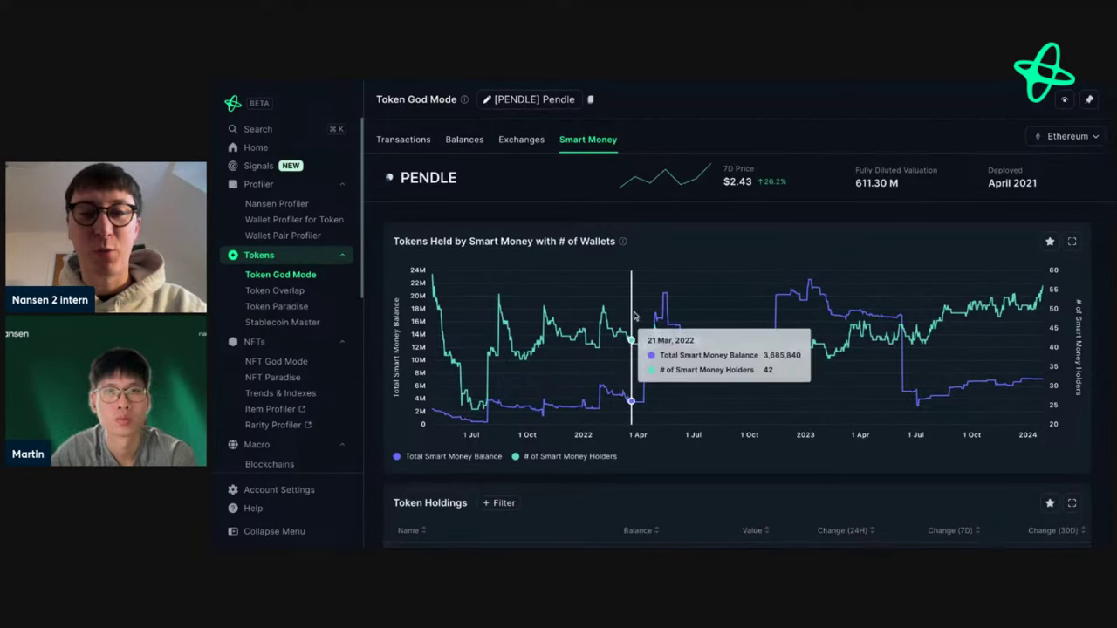
{"action": "scroll", "coordinate": [650, 238], "scroll_direction": "down", "scroll_amount": 6}
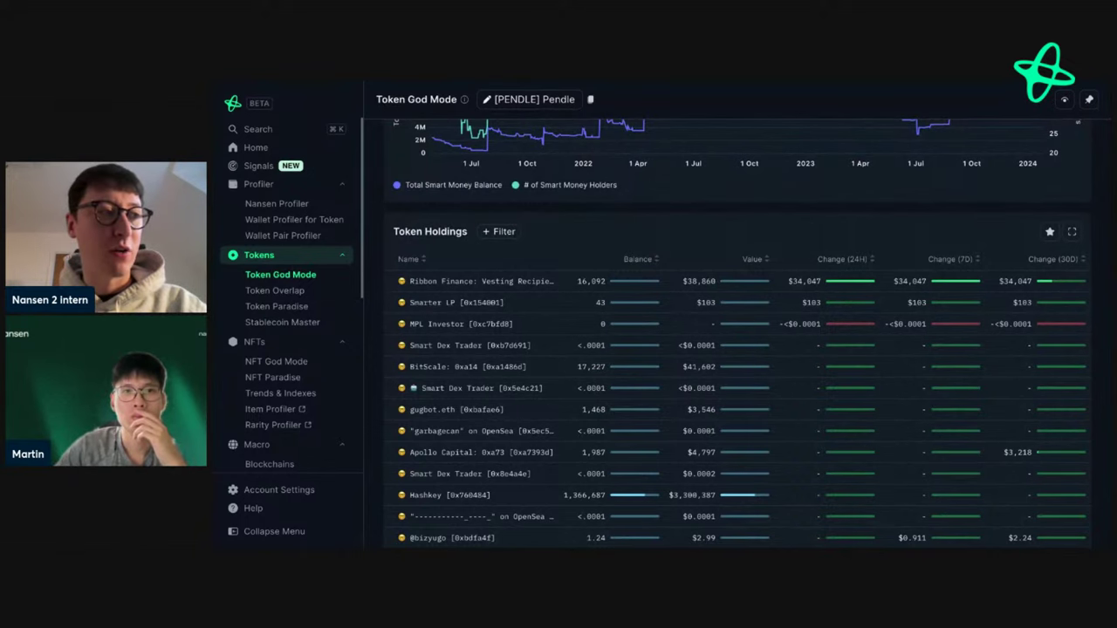
{"action": "scroll", "coordinate": [738, 332], "scroll_direction": "up", "scroll_amount": 5}
{"action": "scroll", "coordinate": [462, 140], "scroll_direction": "up", "scroll_amount": 1}
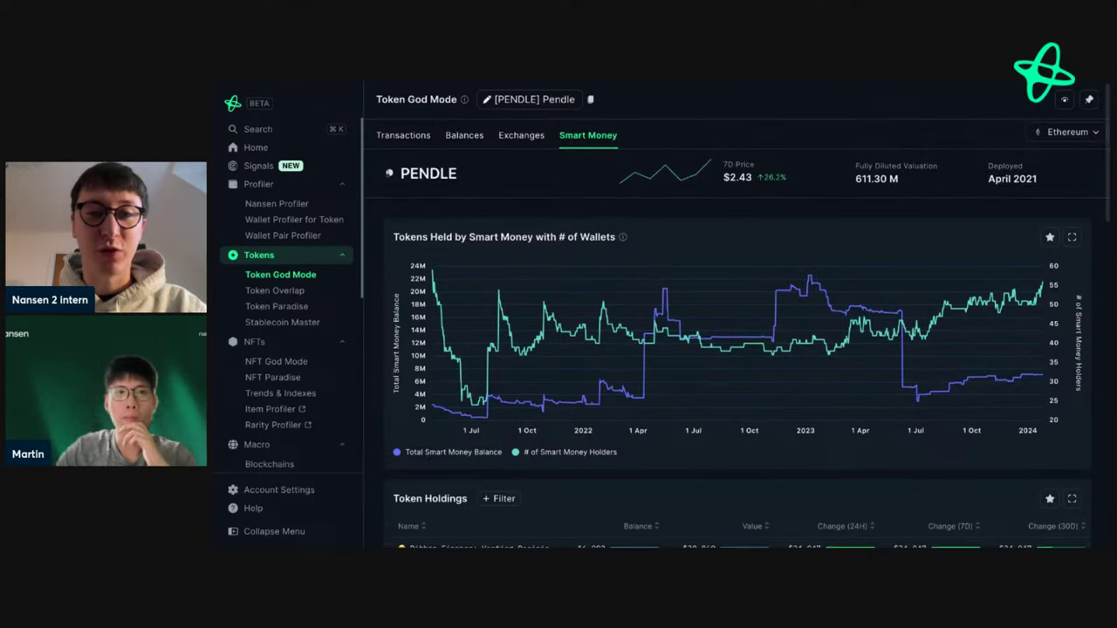
Show PENDLE's balances by address and inspect its one-year price and volume in the enlarged Price Movement chart
{"action": "left_click", "coordinate": [464, 137]}
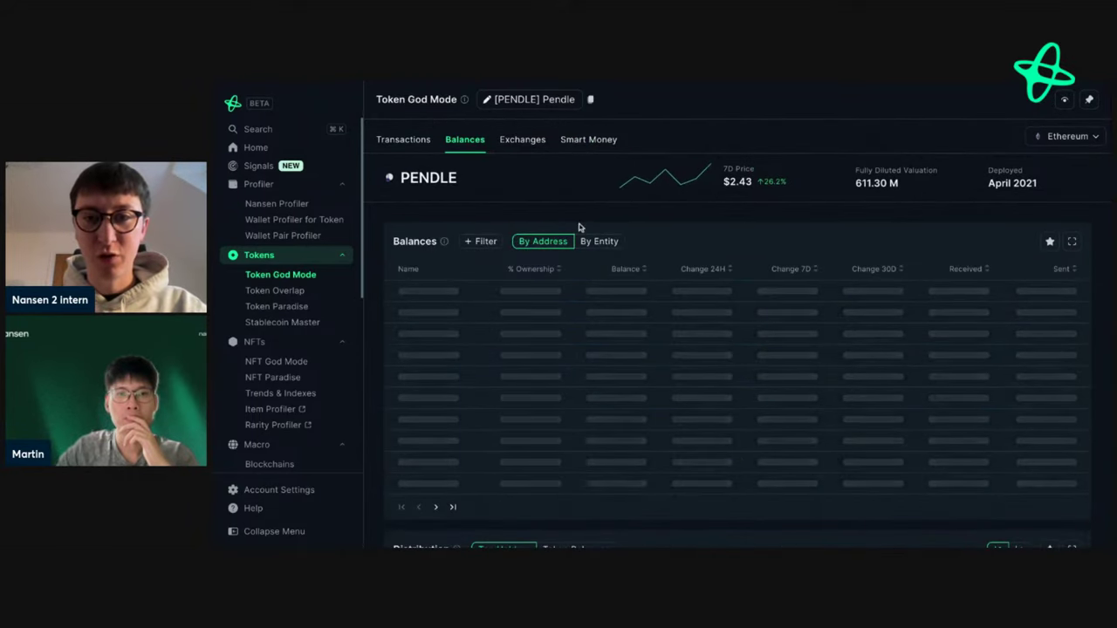
{"action": "left_click", "coordinate": [678, 183]}
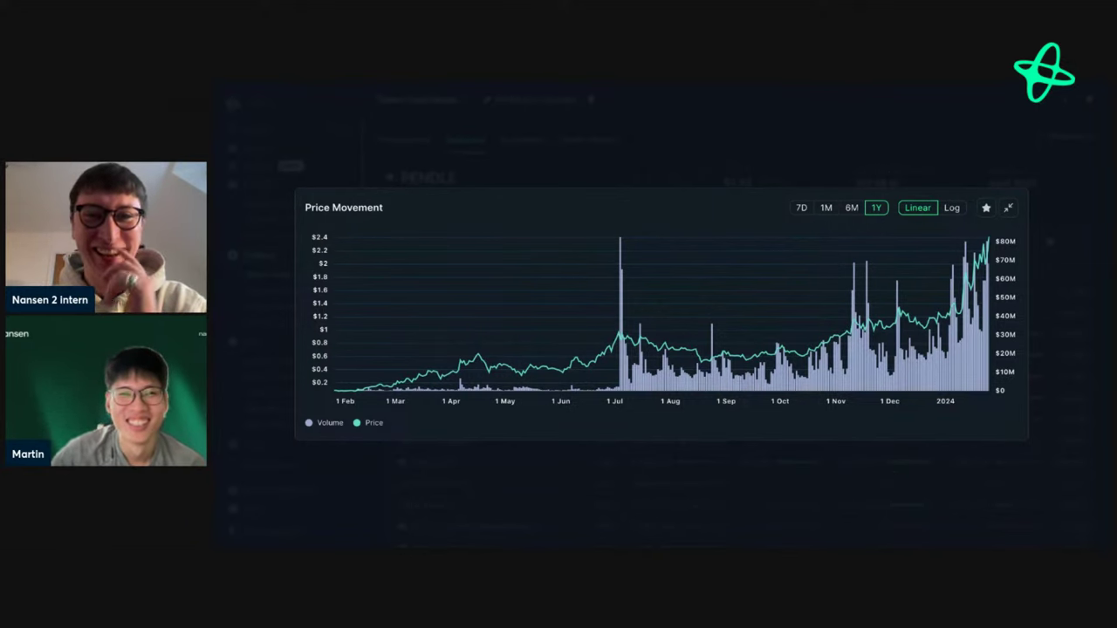
{"action": "left_click", "coordinate": [687, 183]}
{"action": "left_click", "coordinate": [687, 184]}
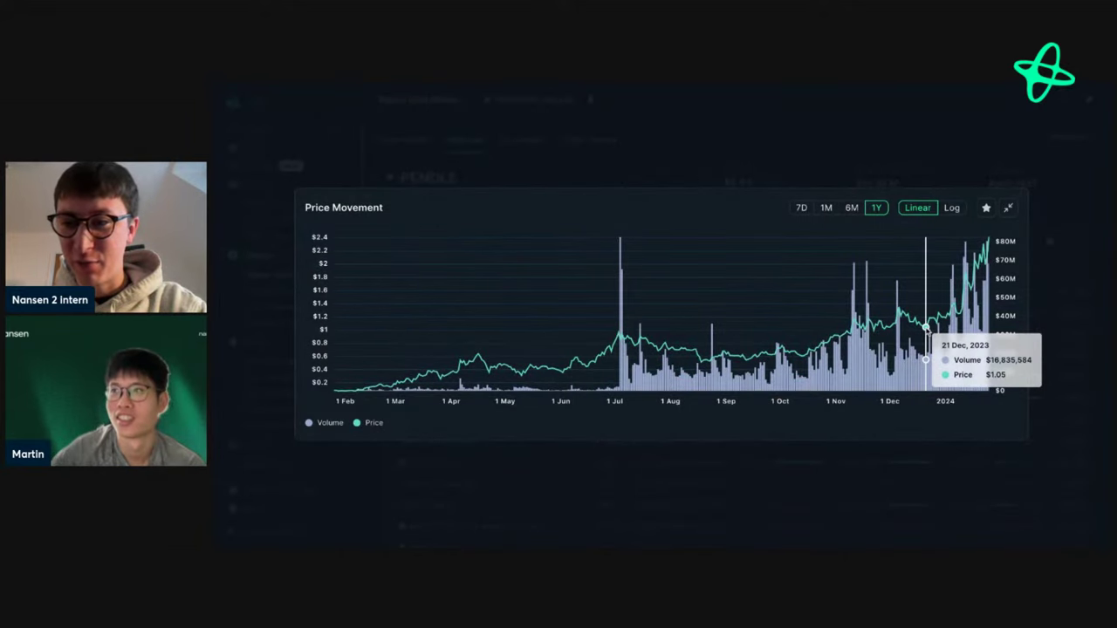
{"action": "left_click", "coordinate": [1060, 297]}
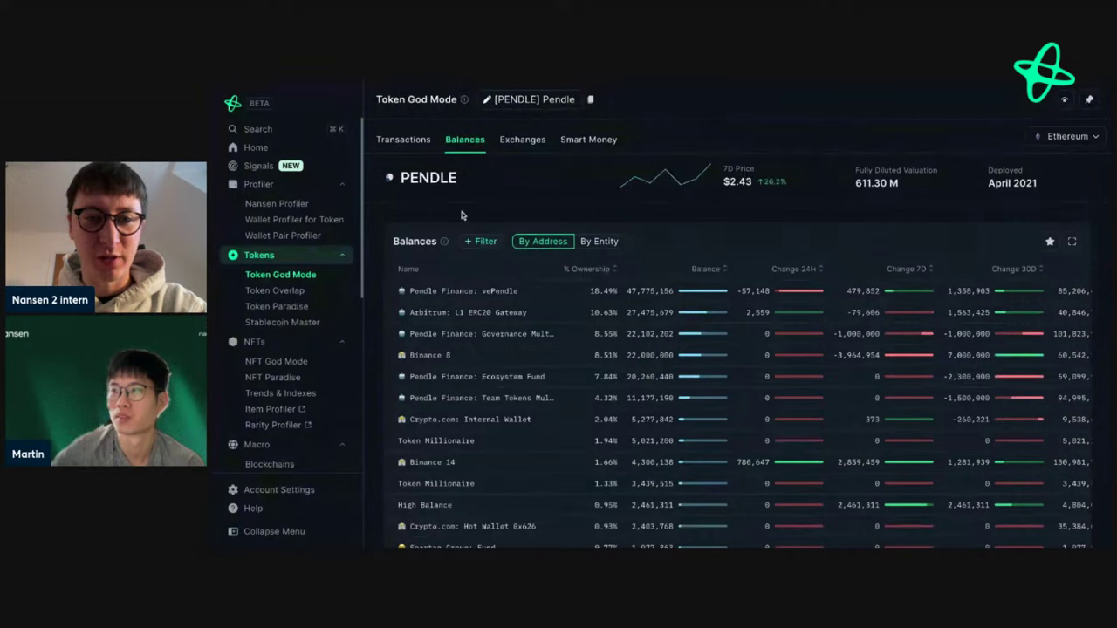
Show PENDLE's DEX trades, filter them to BUY actions and start a time filter
{"action": "left_click", "coordinate": [406, 141]}
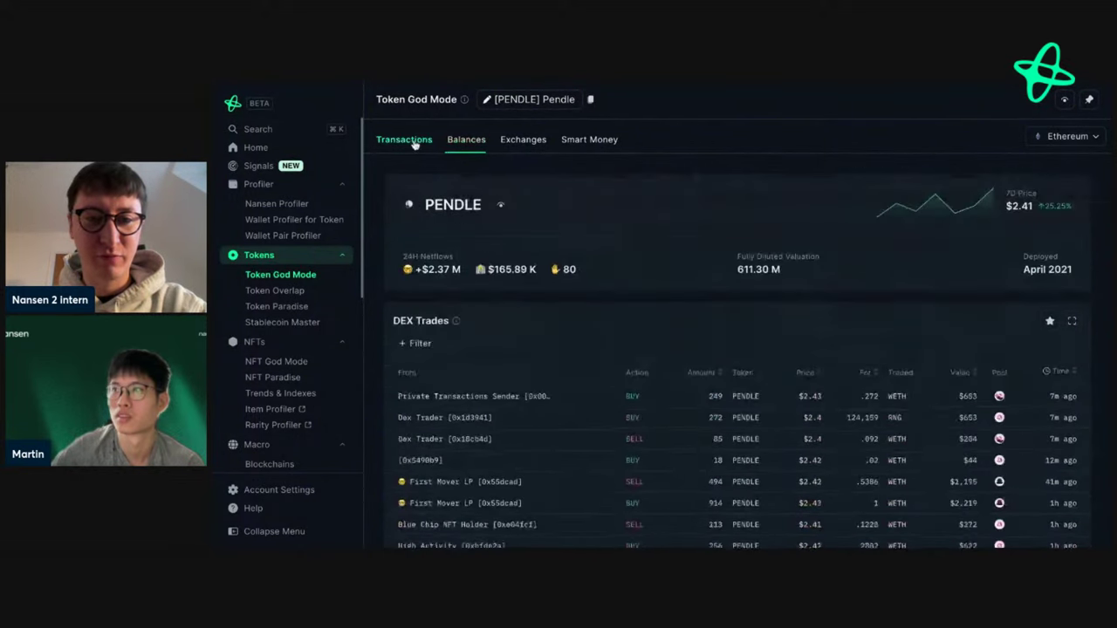
{"action": "scroll", "coordinate": [497, 301], "scroll_direction": "down", "scroll_amount": 2}
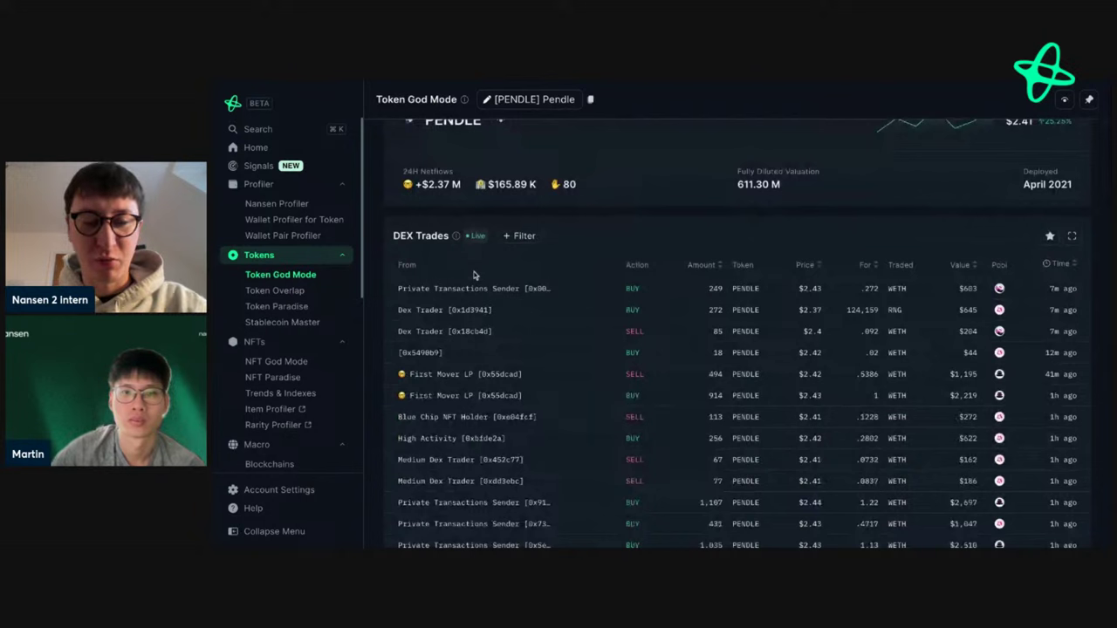
{"action": "mouse_move", "coordinate": [454, 237]}
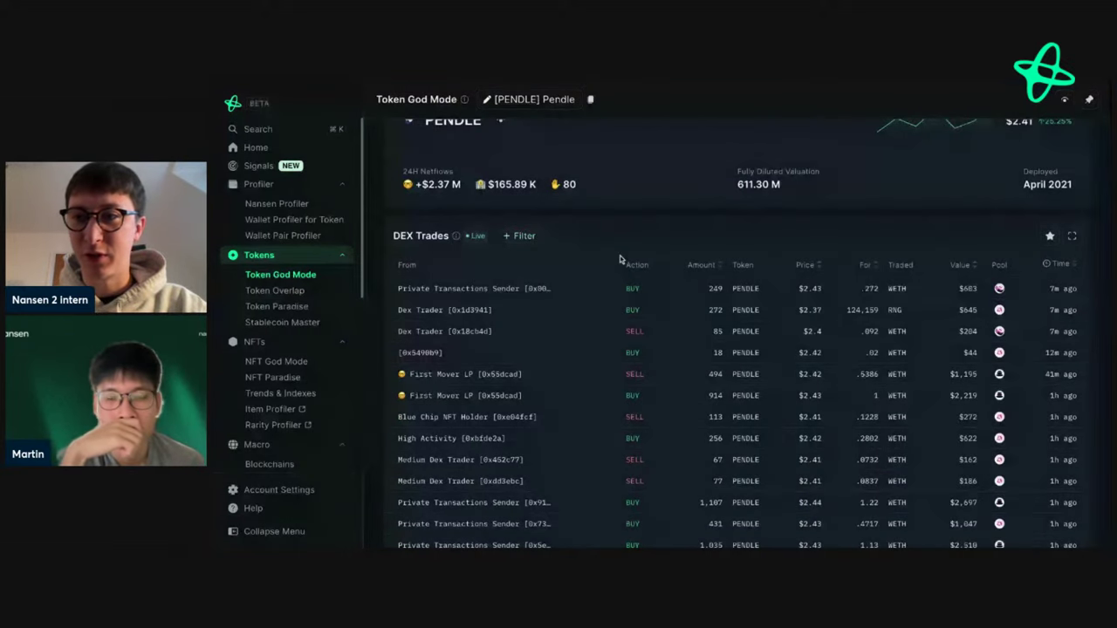
{"action": "scroll", "coordinate": [679, 228], "scroll_direction": "up", "scroll_amount": 2}
{"action": "left_click", "coordinate": [523, 321]}
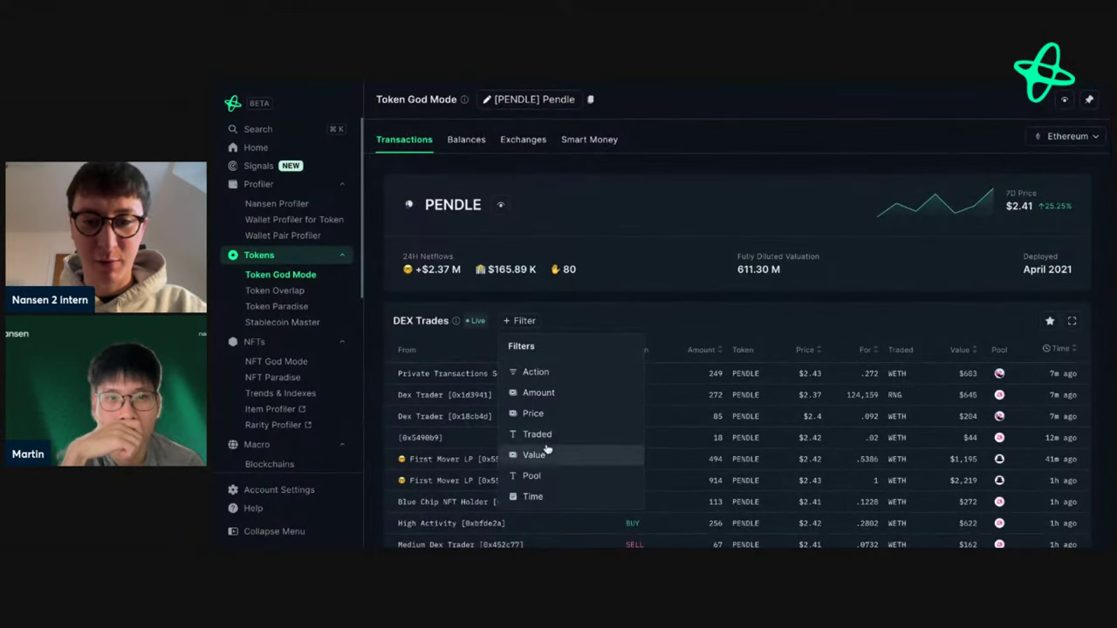
{"action": "left_click", "coordinate": [537, 372]}
{"action": "left_click", "coordinate": [535, 370]}
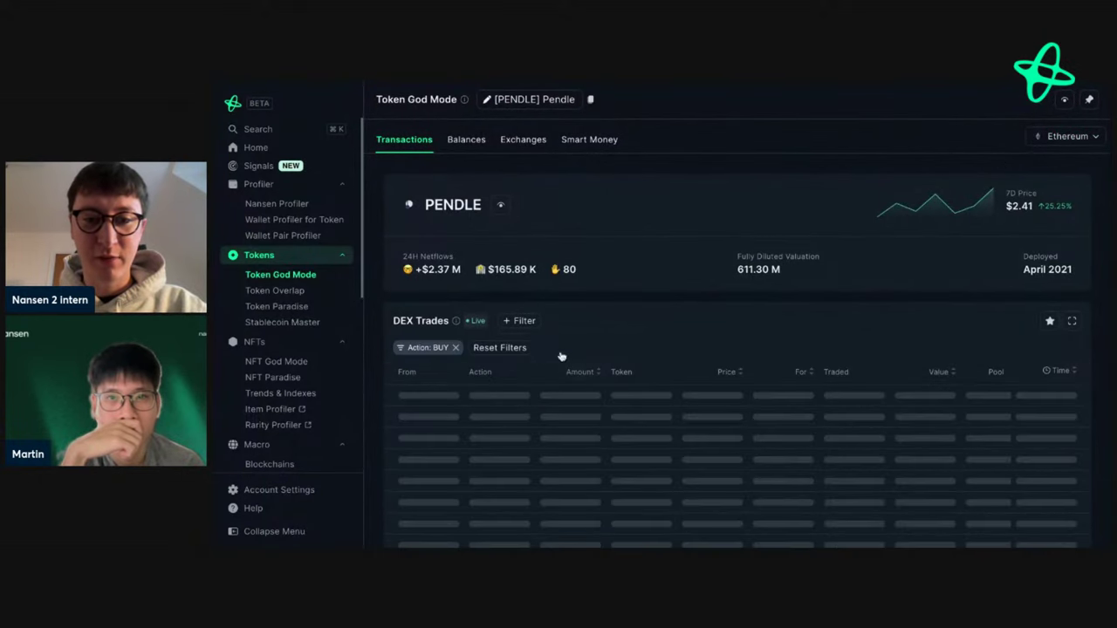
{"action": "left_click", "coordinate": [523, 321]}
{"action": "left_click", "coordinate": [535, 496]}
Return to PENDLE's balances and inspect December 2023 in the enlarged one-year Price Movement chart
{"action": "left_click", "coordinate": [501, 128]}
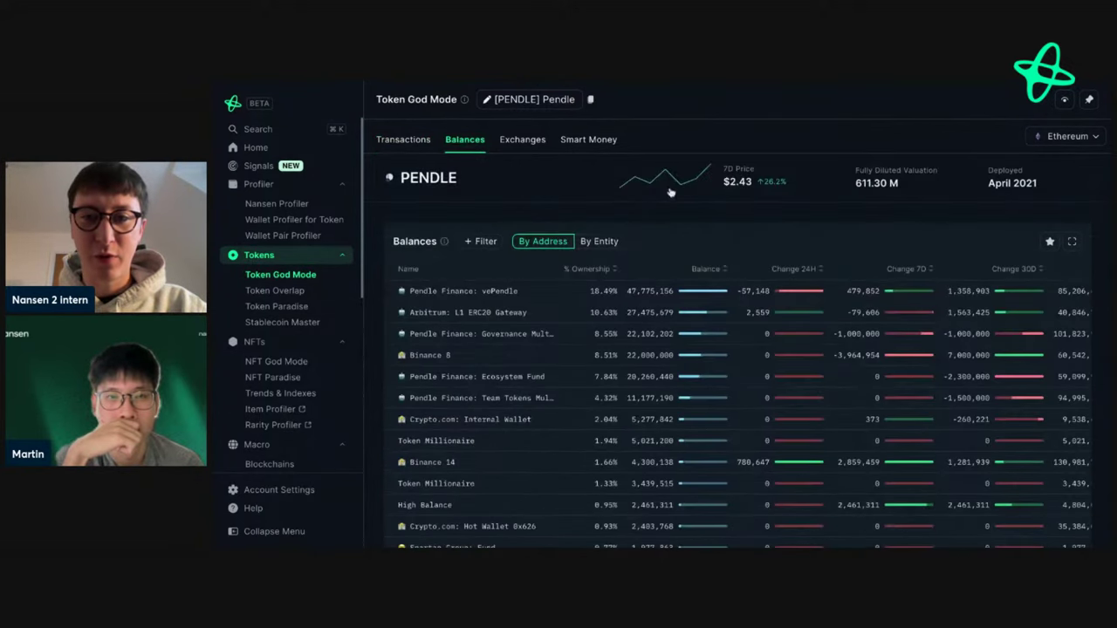
{"action": "left_click", "coordinate": [671, 192]}
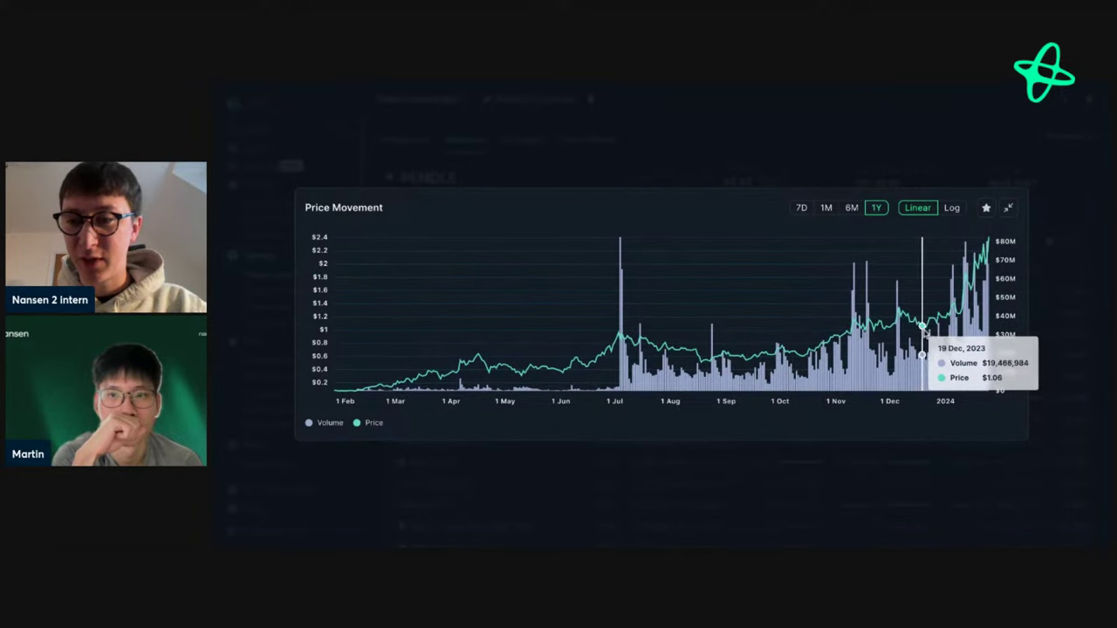
{"action": "left_click", "coordinate": [715, 154]}
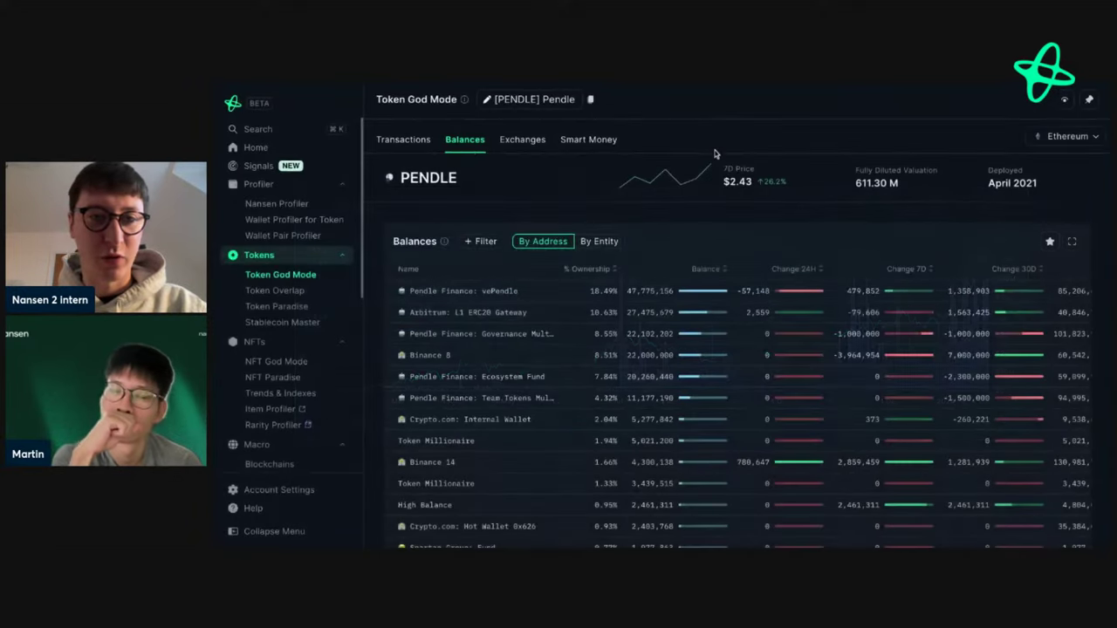
Filter PENDLE's DEX trades to the period from Dec 16, 2023 to Dec 27, 2023
{"action": "left_click", "coordinate": [403, 140]}
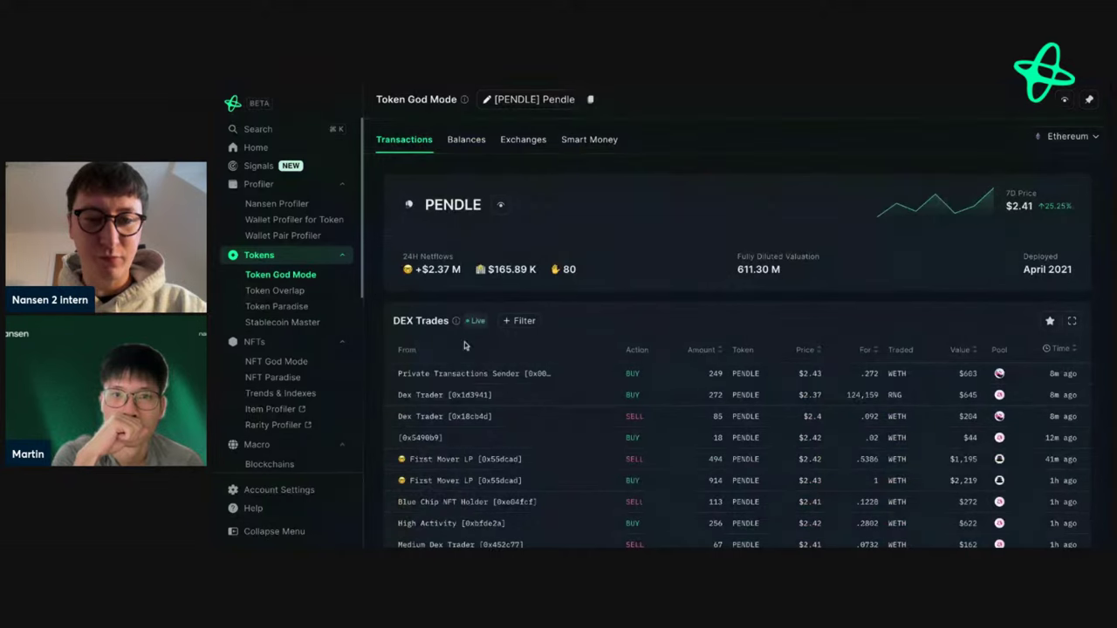
{"action": "left_click", "coordinate": [521, 320]}
{"action": "left_click", "coordinate": [534, 495]}
{"action": "left_click", "coordinate": [541, 372]}
{"action": "left_click", "coordinate": [543, 374]}
{"action": "left_click", "coordinate": [628, 376]}
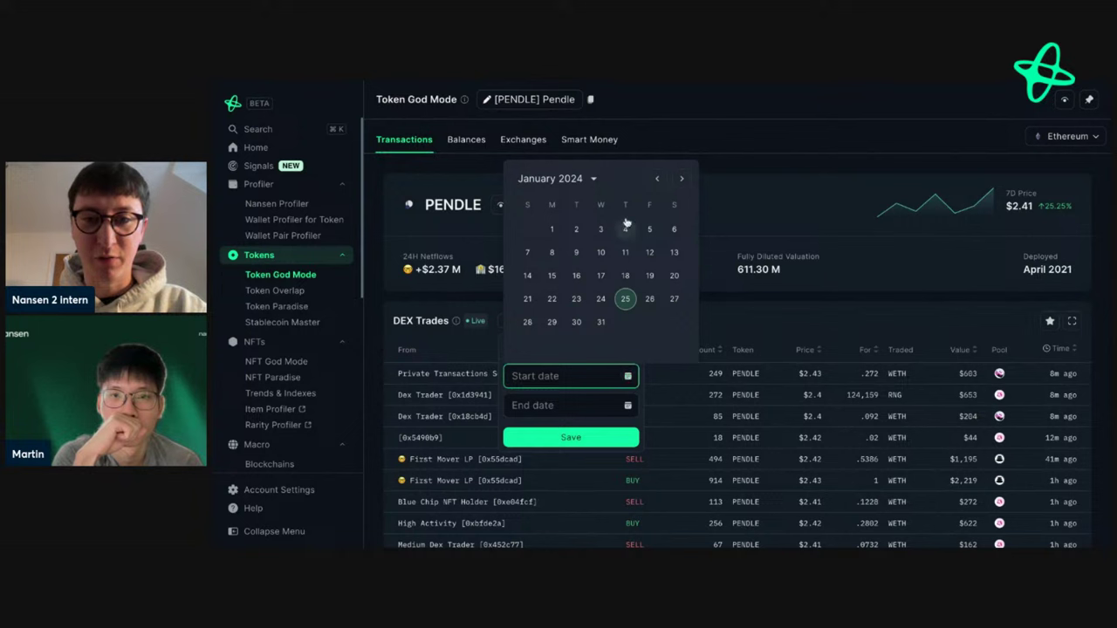
{"action": "left_click", "coordinate": [659, 179]}
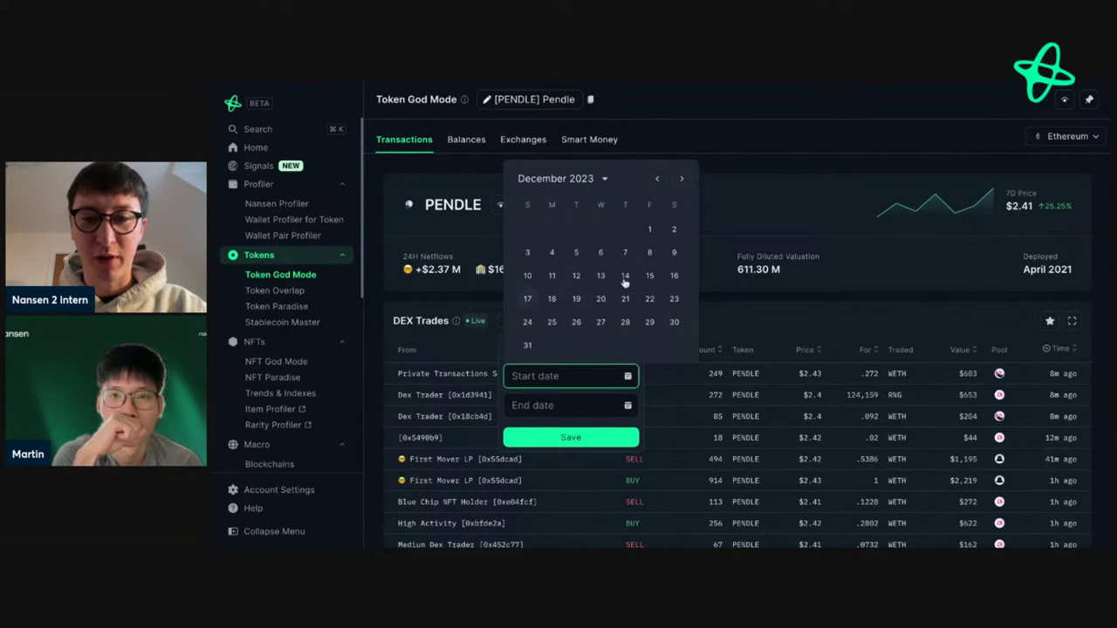
{"action": "left_click", "coordinate": [673, 281]}
{"action": "left_click", "coordinate": [585, 406]}
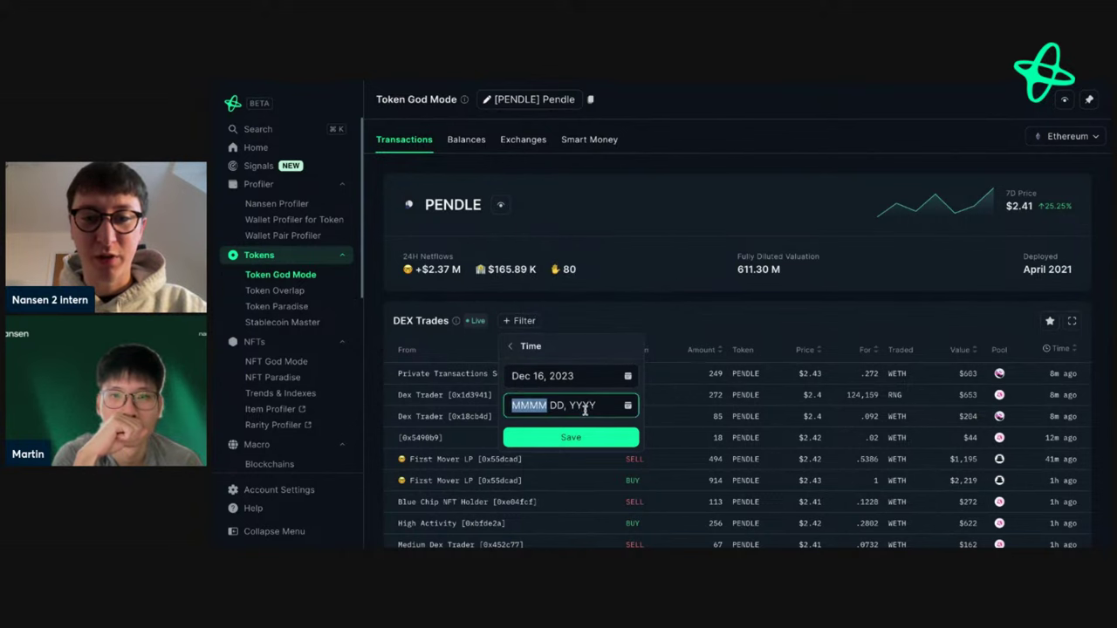
{"action": "left_click", "coordinate": [627, 407]}
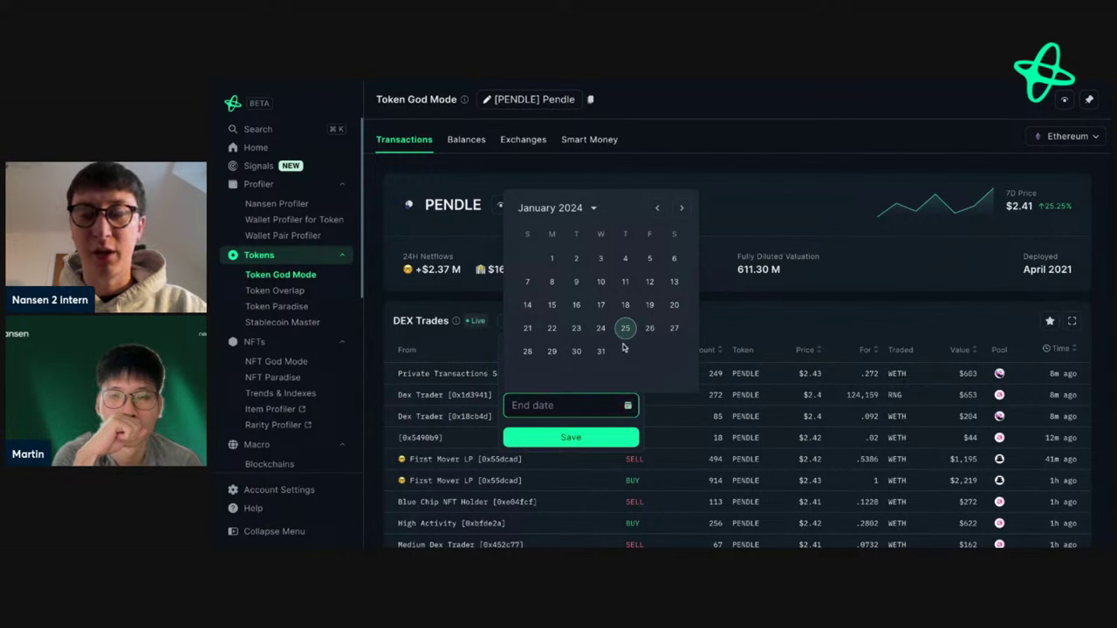
{"action": "left_click", "coordinate": [656, 210]}
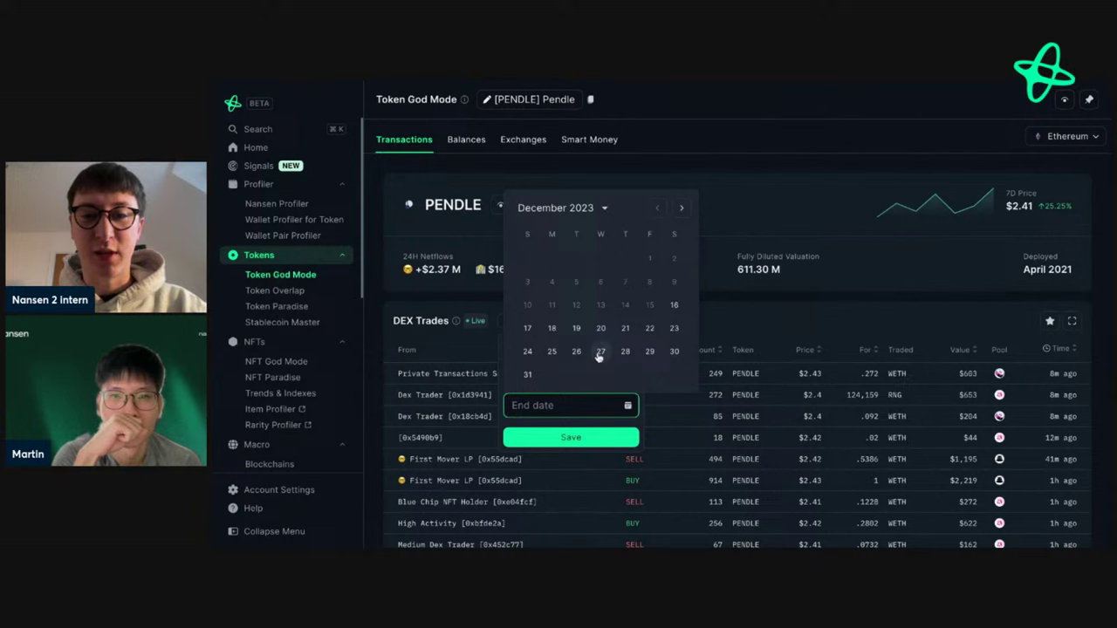
{"action": "left_click", "coordinate": [601, 352]}
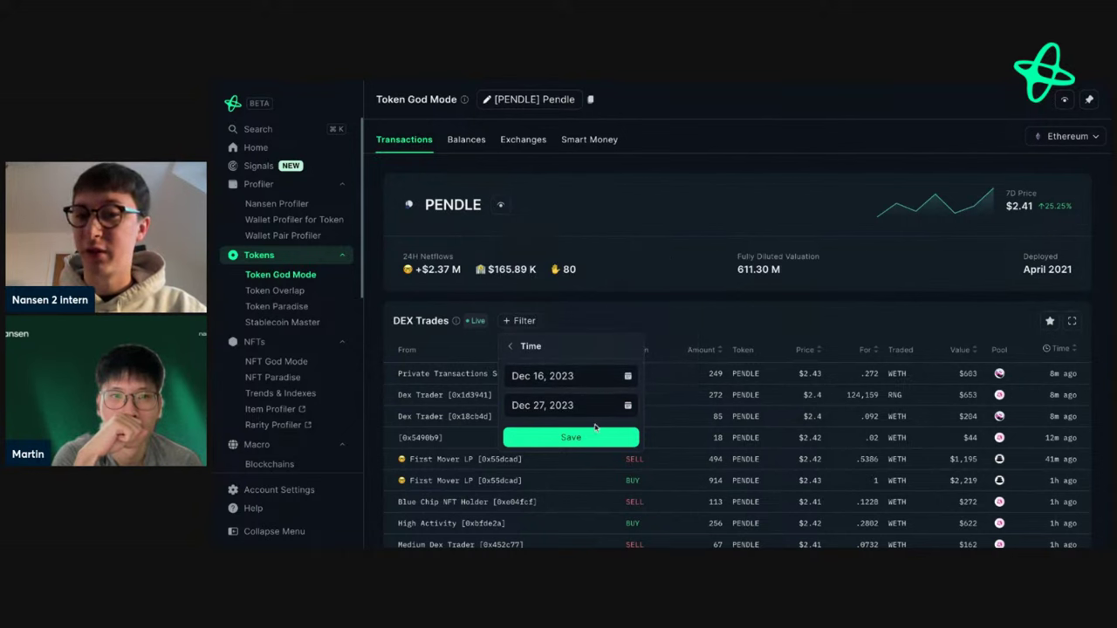
{"action": "left_click", "coordinate": [594, 434]}
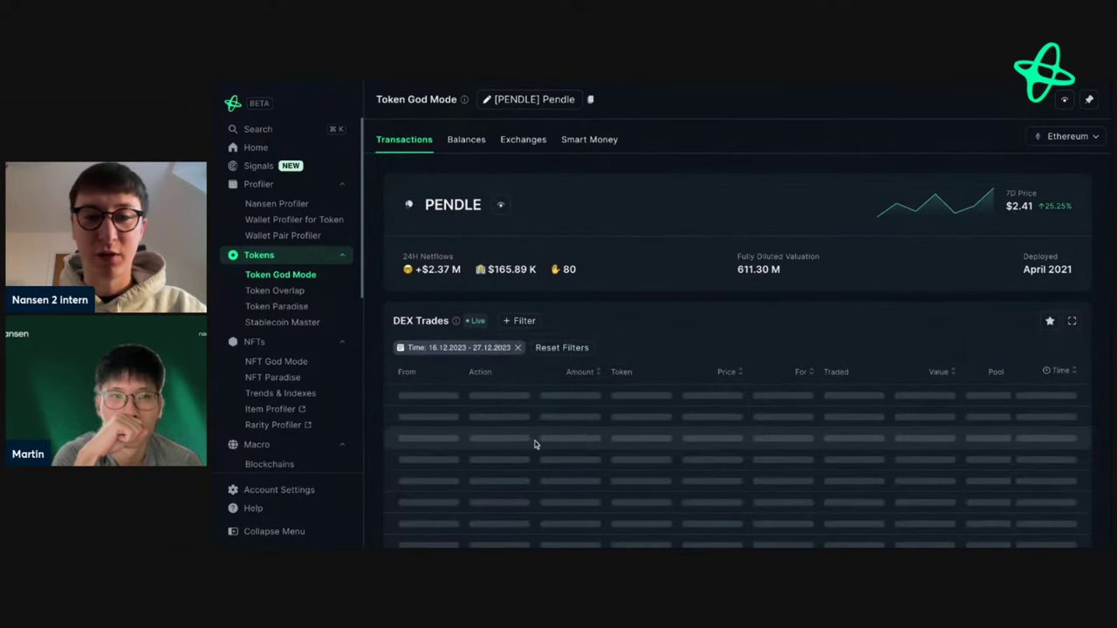
Restrict the DEX trades further to BUY actions with a minimum value of 5000
{"action": "left_click", "coordinate": [521, 321]}
{"action": "left_click", "coordinate": [529, 370]}
{"action": "left_click", "coordinate": [539, 373]}
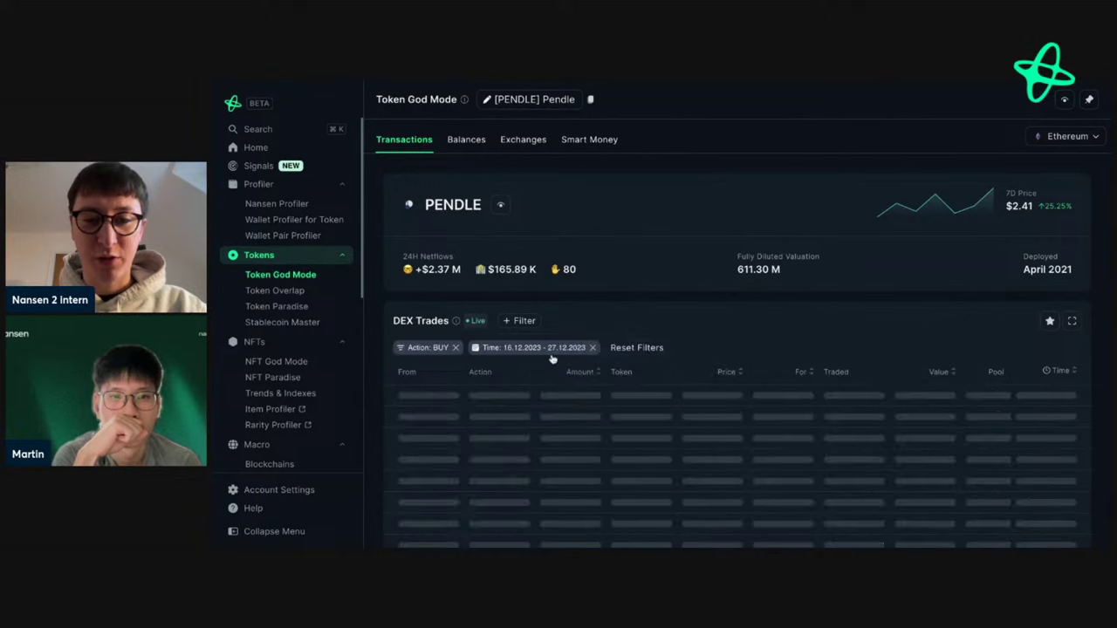
{"action": "left_click", "coordinate": [524, 321]}
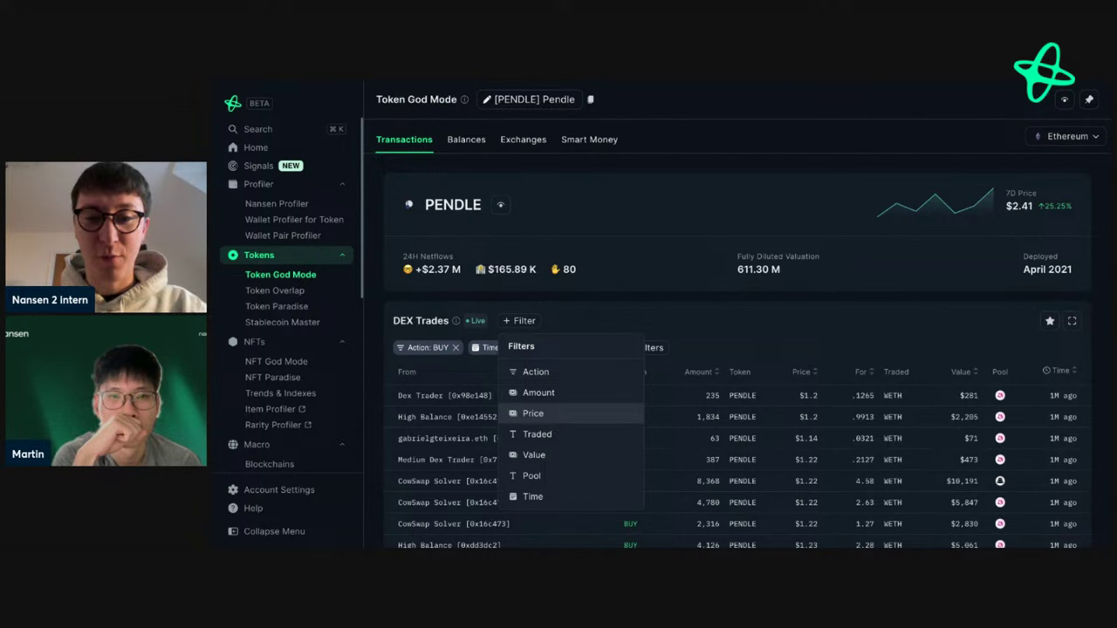
{"action": "left_click", "coordinate": [544, 453]}
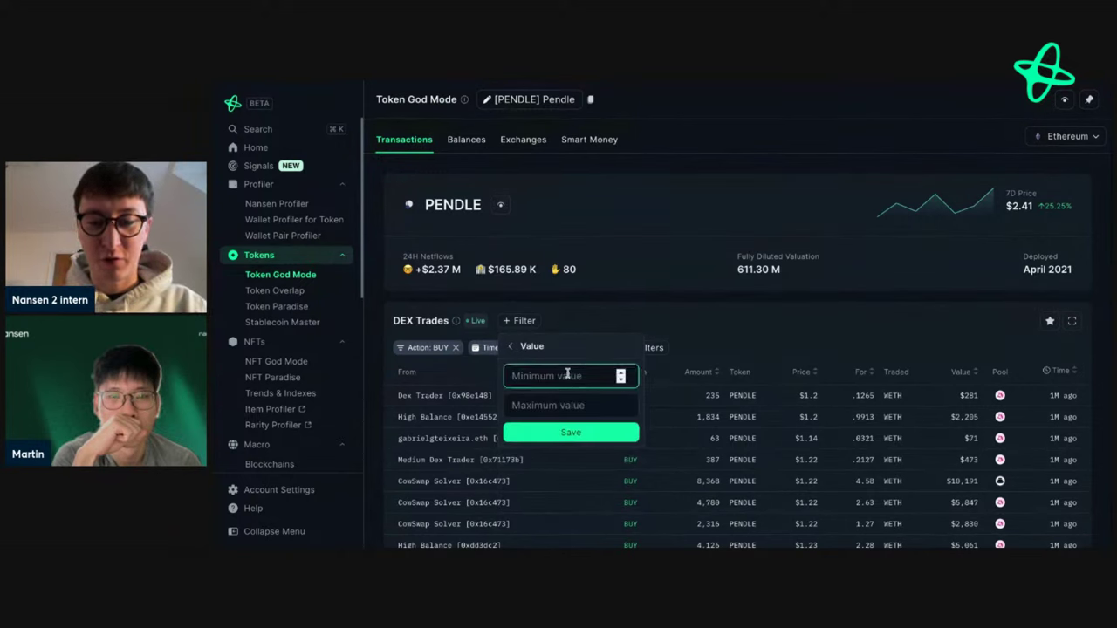
{"action": "left_click", "coordinate": [558, 429]}
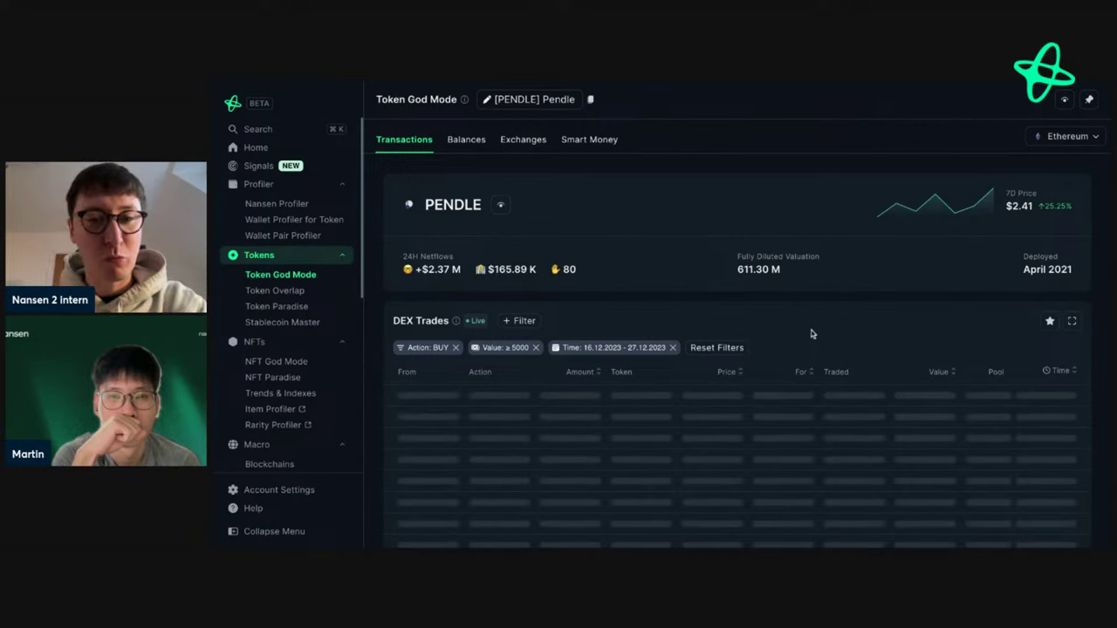
Sort the filtered PENDLE buys by amount, largest first
{"action": "scroll", "coordinate": [811, 333], "scroll_direction": "down", "scroll_amount": 3}
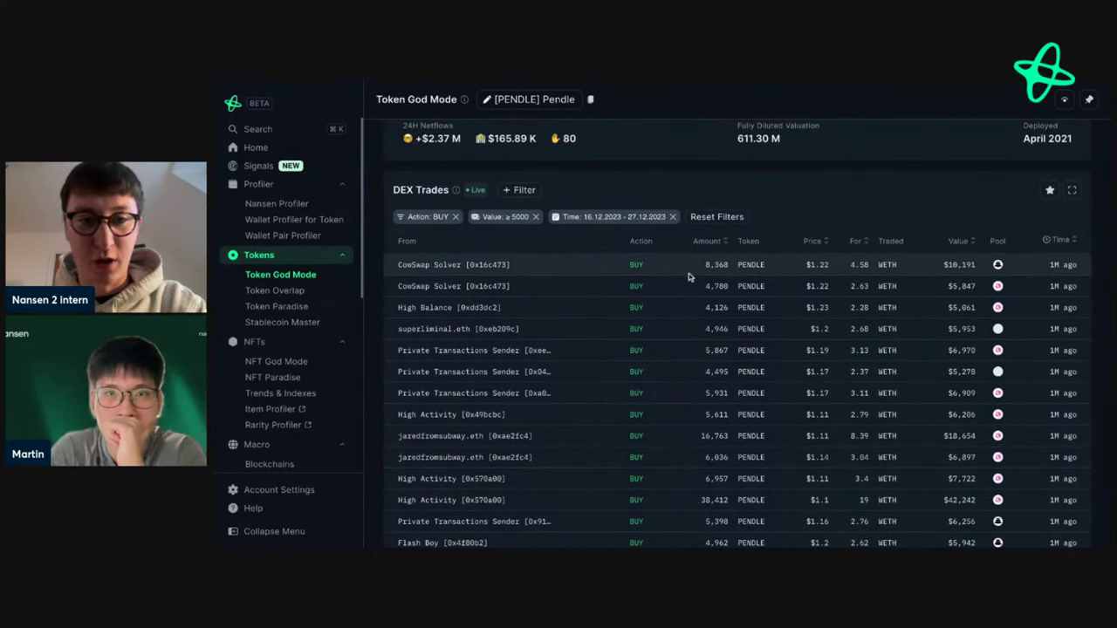
{"action": "scroll", "coordinate": [742, 299], "scroll_direction": "down", "scroll_amount": 1}
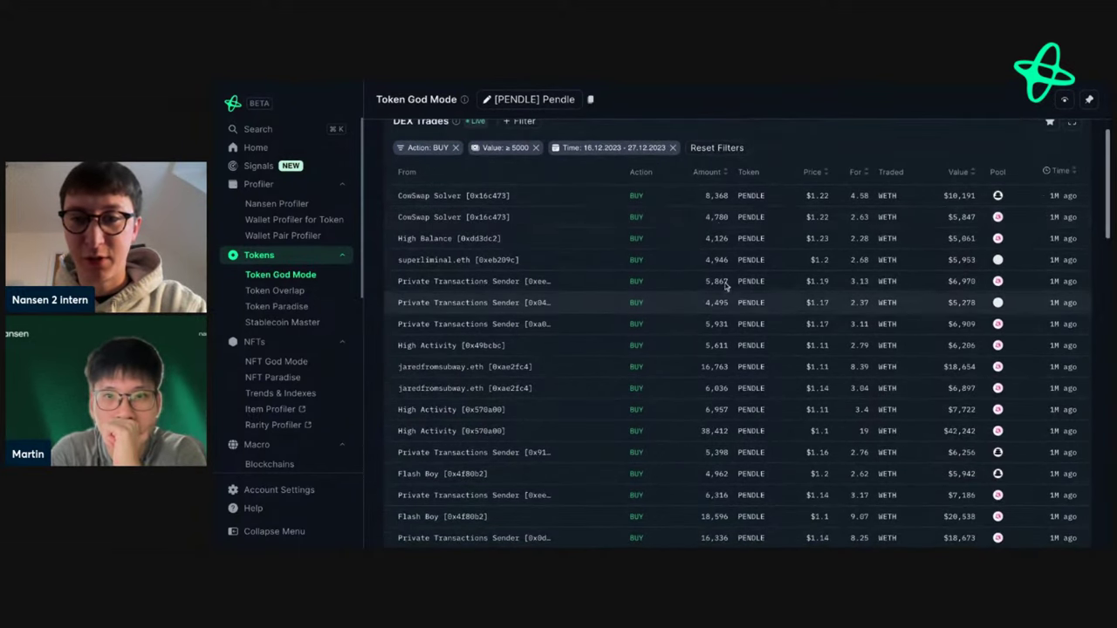
{"action": "left_click", "coordinate": [723, 176]}
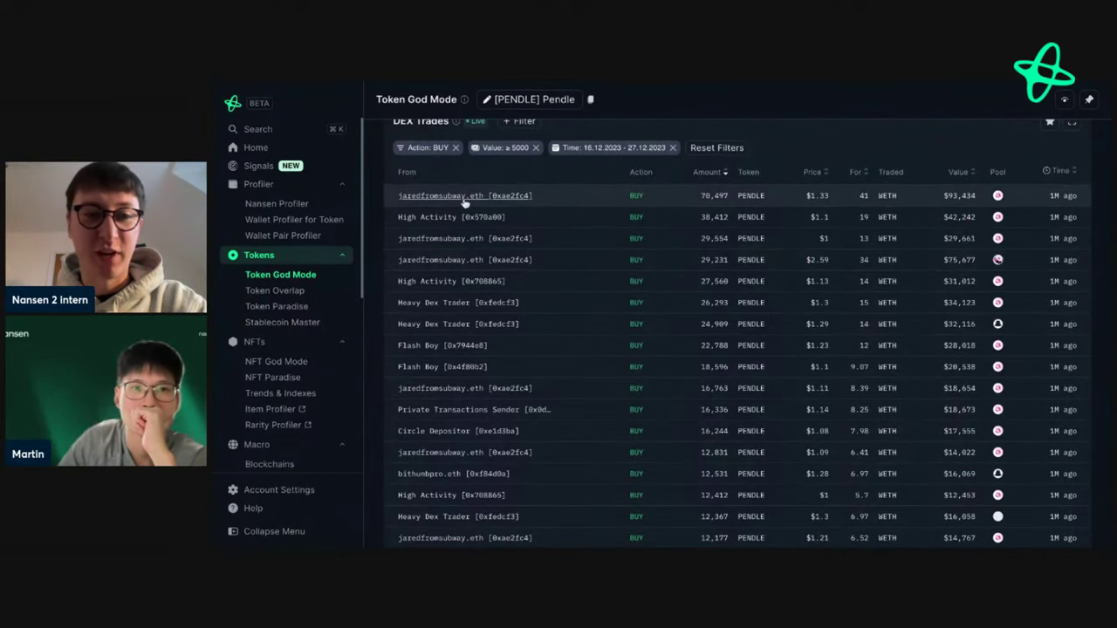
Review the largest PENDLE buyers in the sorted trades, checking the wallet labels of jaredfromsubway.eth
{"action": "mouse_move", "coordinate": [465, 199]}
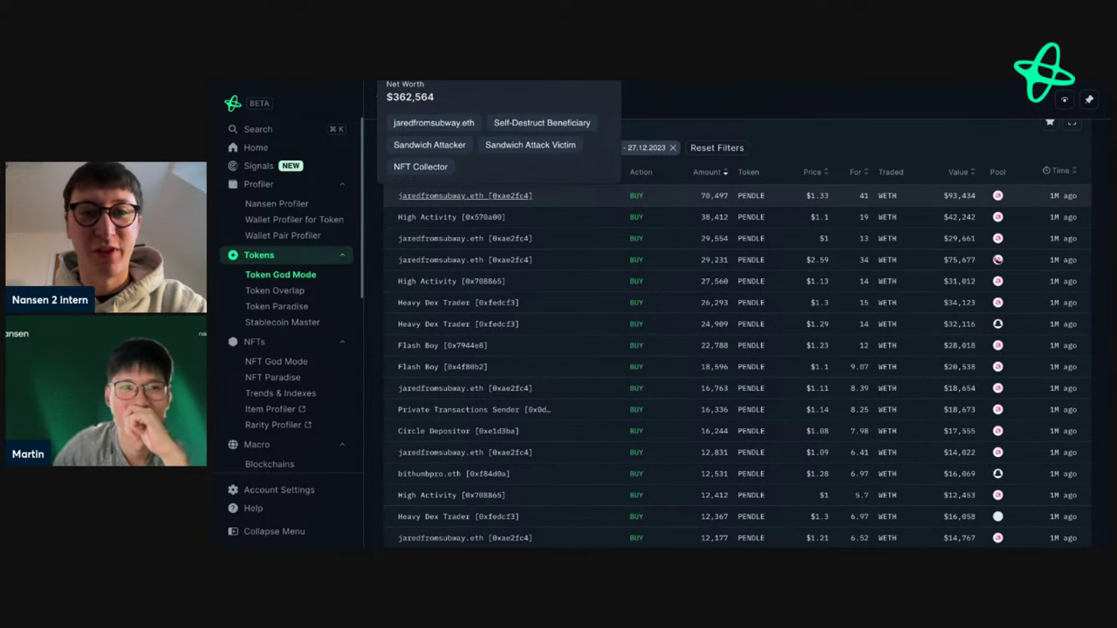
{"action": "scroll", "coordinate": [615, 228], "scroll_direction": "down", "scroll_amount": 1}
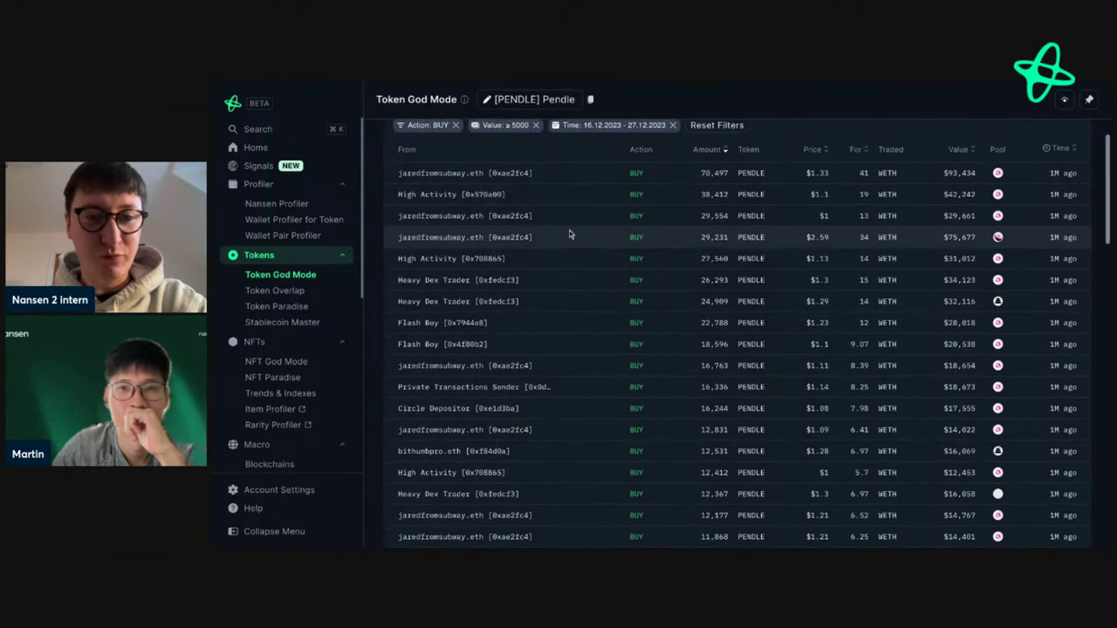
{"action": "scroll", "coordinate": [609, 229], "scroll_direction": "down", "scroll_amount": 2}
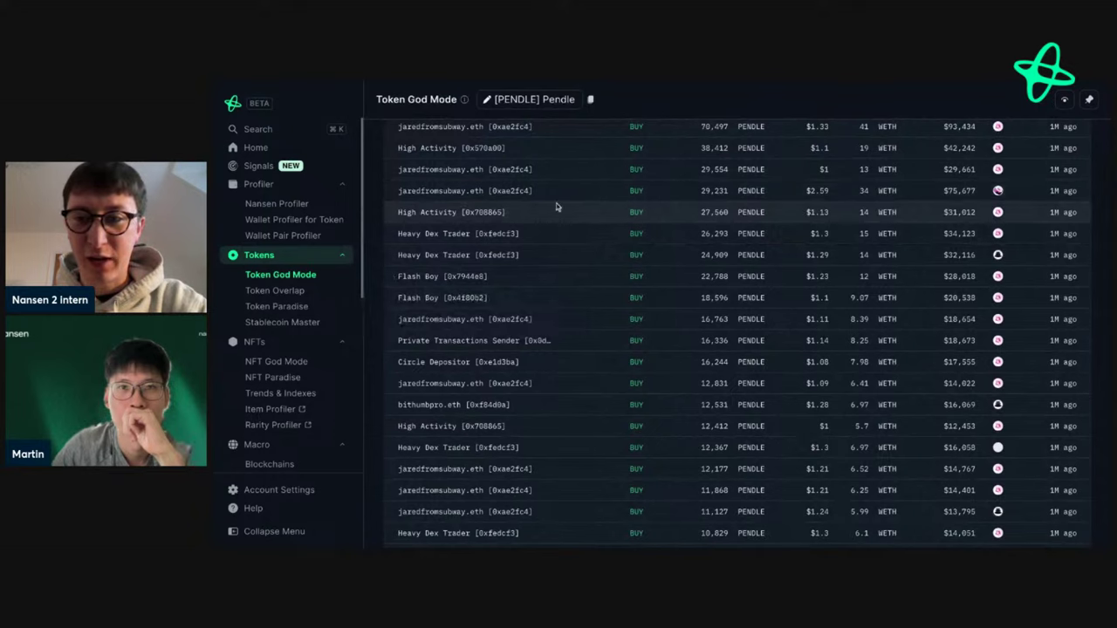
{"action": "scroll", "coordinate": [557, 207], "scroll_direction": "up", "scroll_amount": 2}
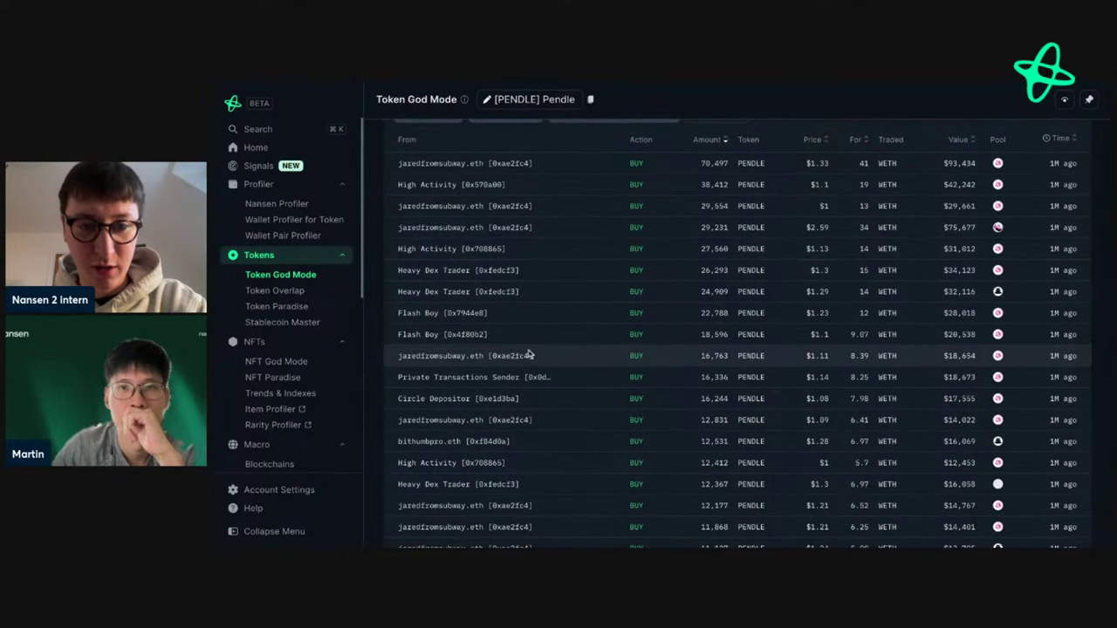
{"action": "scroll", "coordinate": [530, 349], "scroll_direction": "down", "scroll_amount": 2}
{"action": "scroll", "coordinate": [547, 288], "scroll_direction": "up", "scroll_amount": 2}
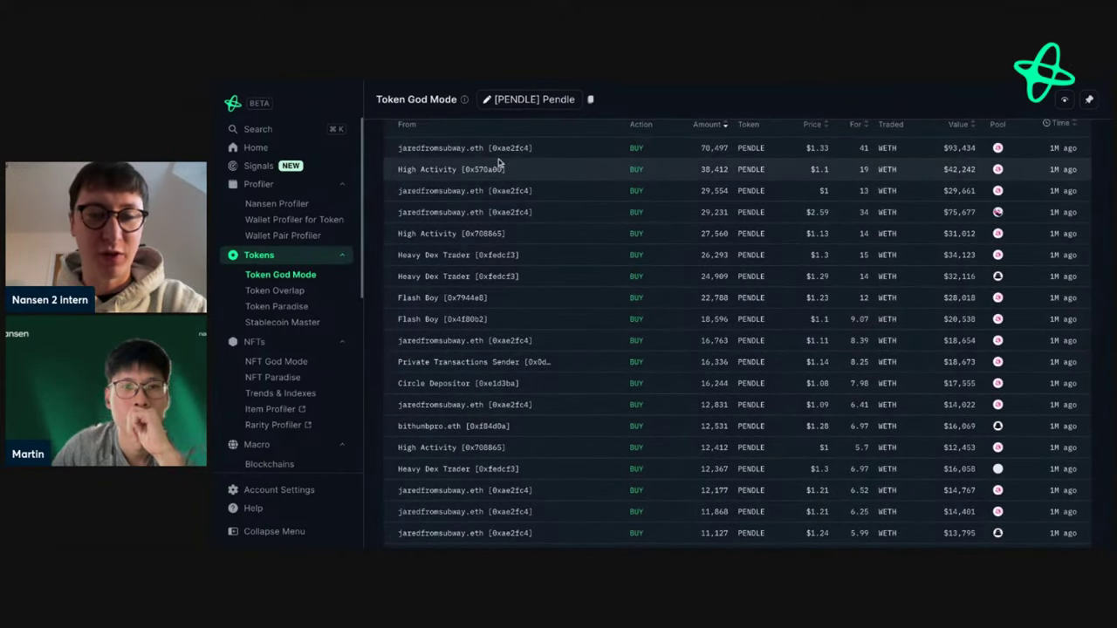
{"action": "scroll", "coordinate": [507, 219], "scroll_direction": "down", "scroll_amount": 1}
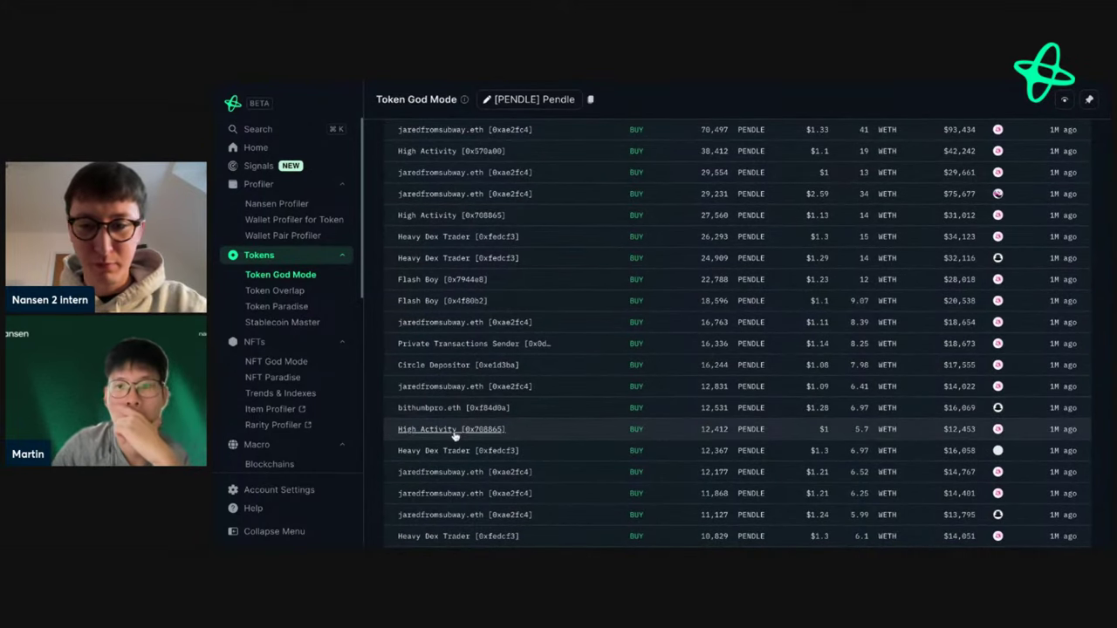
Preview the High Activity [0x708865] buyer's labels, open its PENDLE wallet profile and examine its holding and transactions
{"action": "mouse_move", "coordinate": [453, 435]}
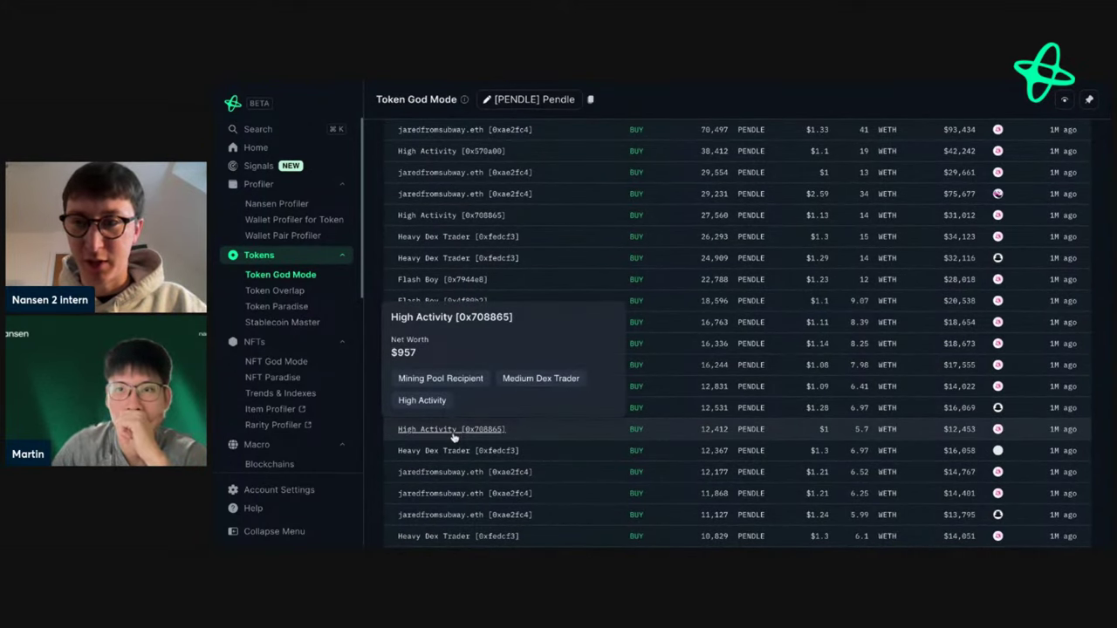
{"action": "left_click", "coordinate": [451, 429]}
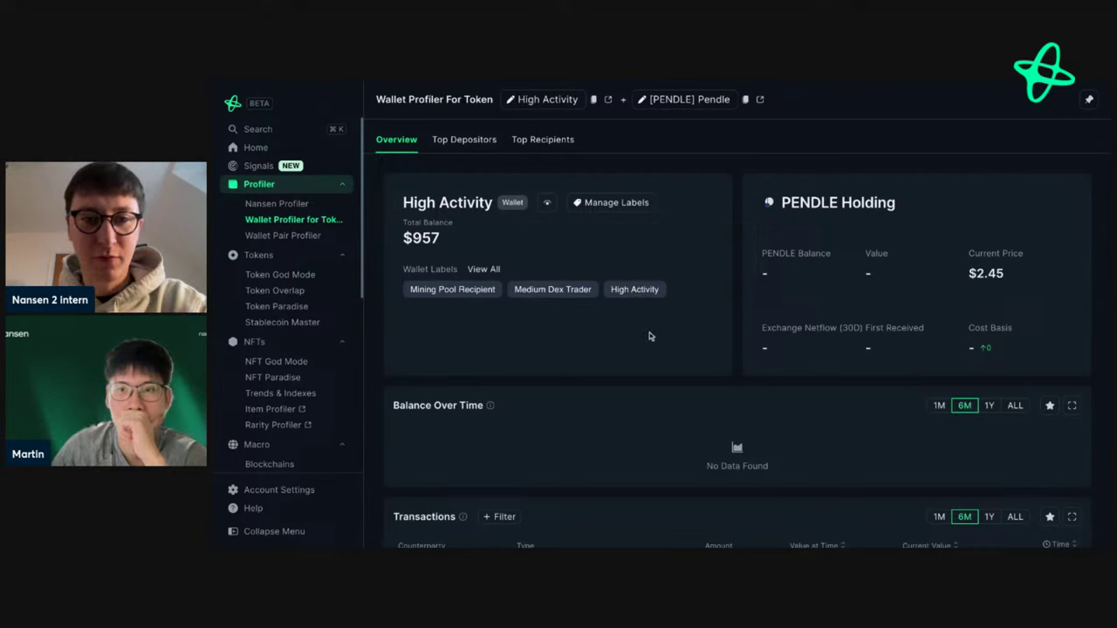
{"action": "scroll", "coordinate": [679, 339], "scroll_direction": "down", "scroll_amount": 3}
Return to the PENDLE token overview and filter its DEX trades to BUY actions
{"action": "key", "text": "super+bracketleft"}
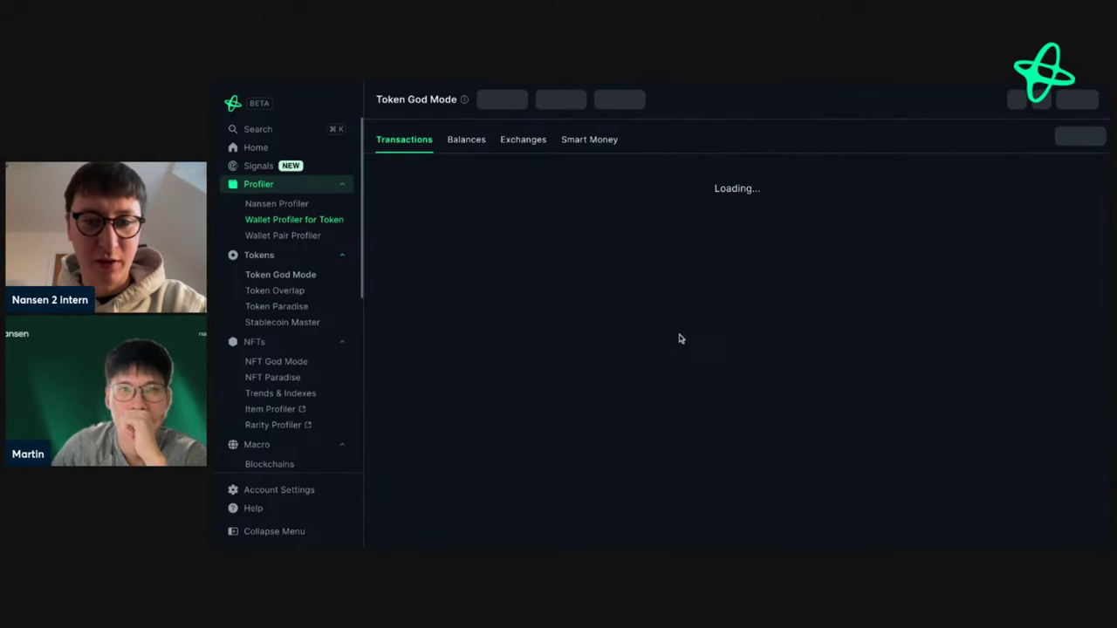
{"action": "scroll", "coordinate": [443, 454], "scroll_direction": "down", "scroll_amount": 5}
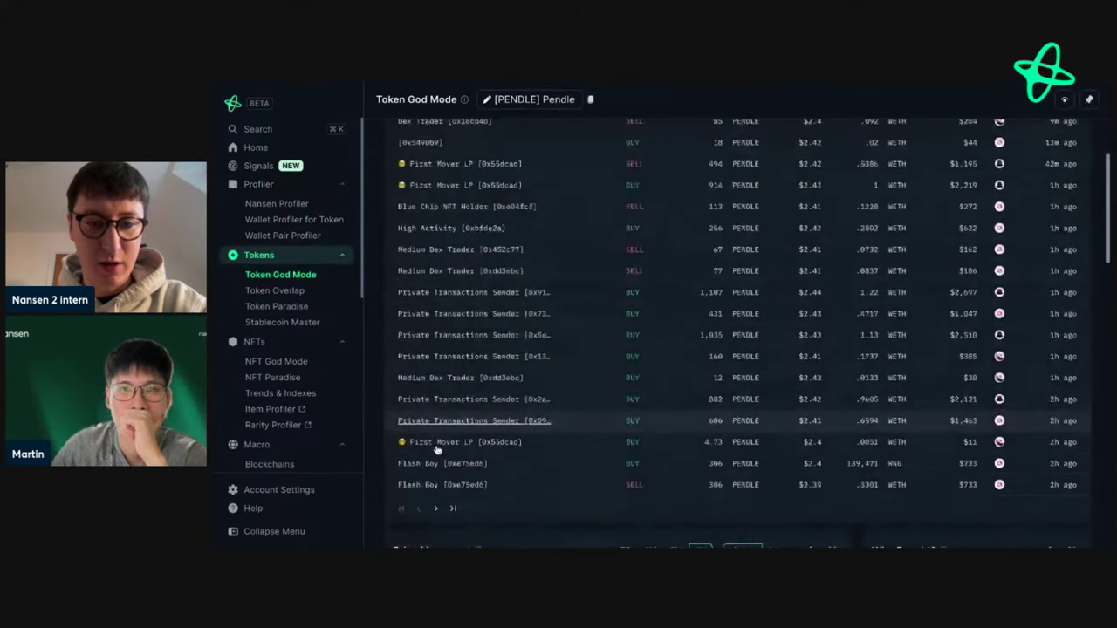
{"action": "scroll", "coordinate": [452, 411], "scroll_direction": "up", "scroll_amount": 4}
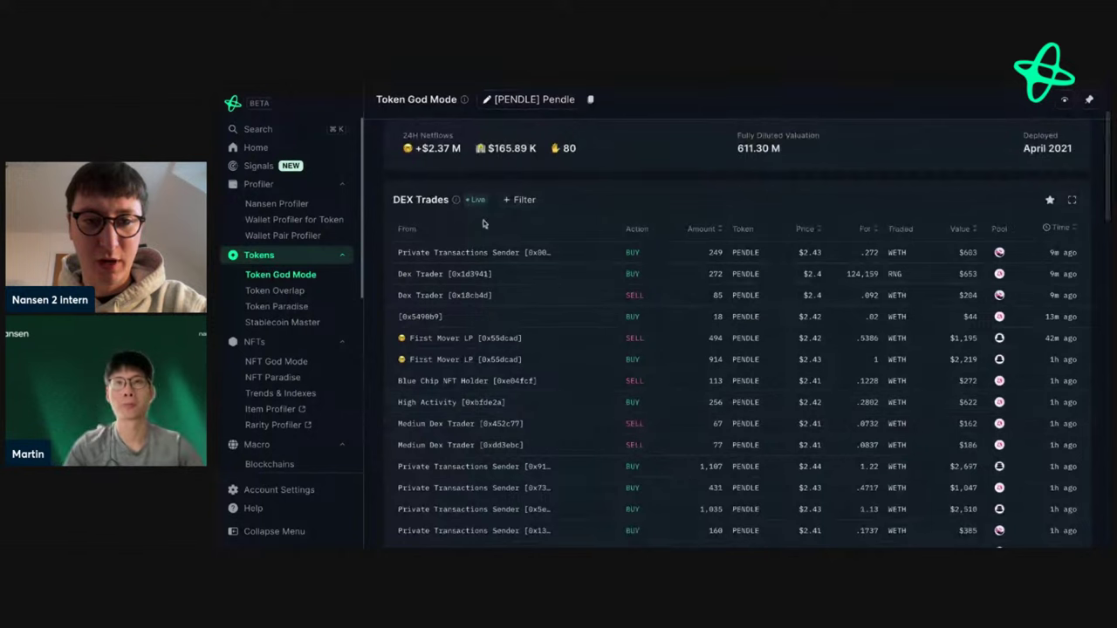
{"action": "left_click", "coordinate": [519, 201]}
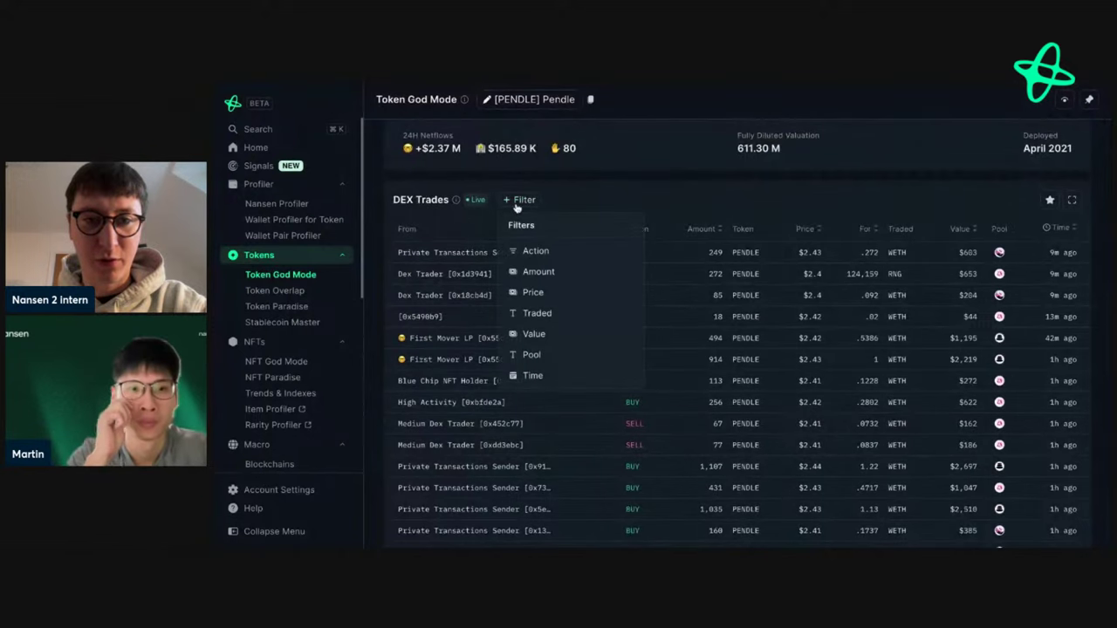
{"action": "left_click", "coordinate": [535, 251]}
{"action": "left_click", "coordinate": [550, 255]}
Limit the PENDLE buys to a custom timeframe from Dec 16, 2023 to Dec 27, 2023
{"action": "left_click", "coordinate": [517, 204]}
{"action": "left_click", "coordinate": [539, 376]}
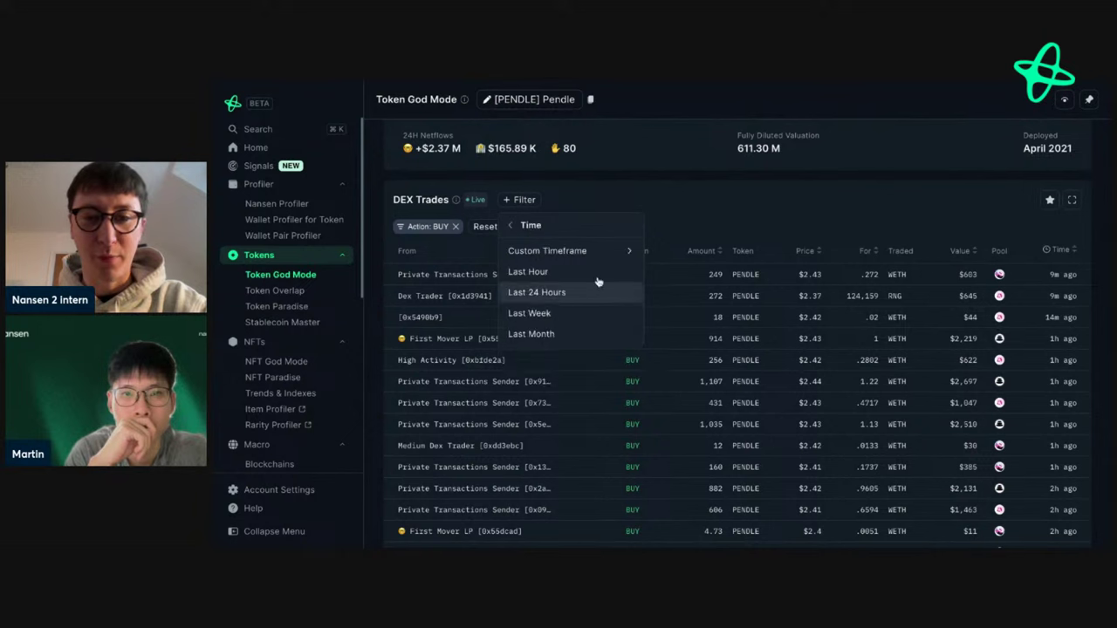
{"action": "left_click", "coordinate": [593, 251]}
{"action": "left_click", "coordinate": [601, 254]}
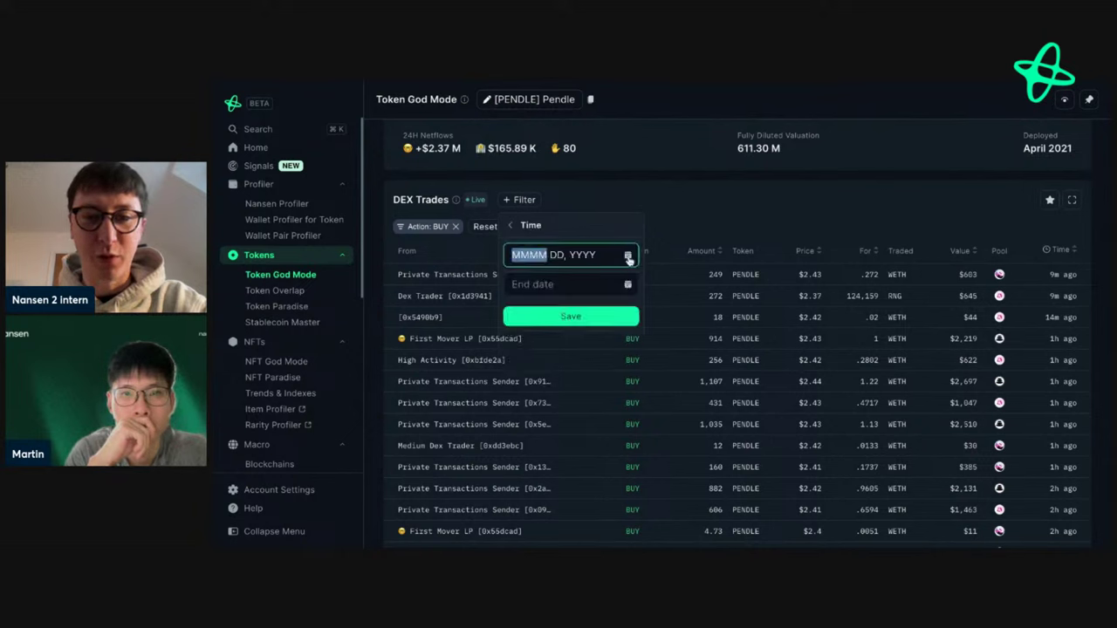
{"action": "left_click", "coordinate": [627, 255]}
{"action": "left_click", "coordinate": [657, 288]}
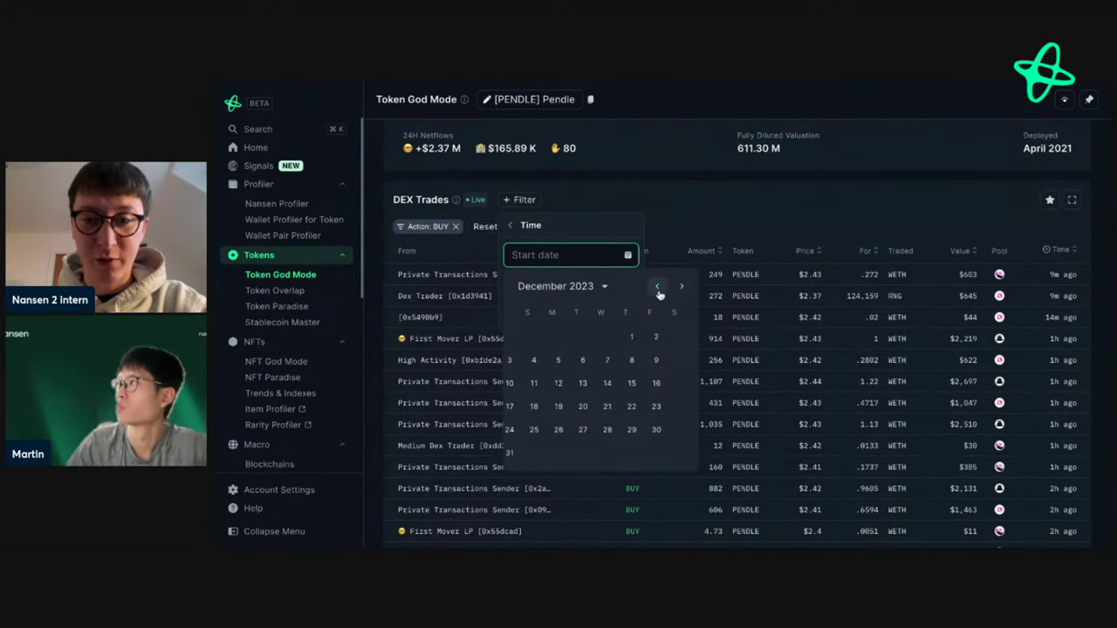
{"action": "left_click", "coordinate": [674, 383]}
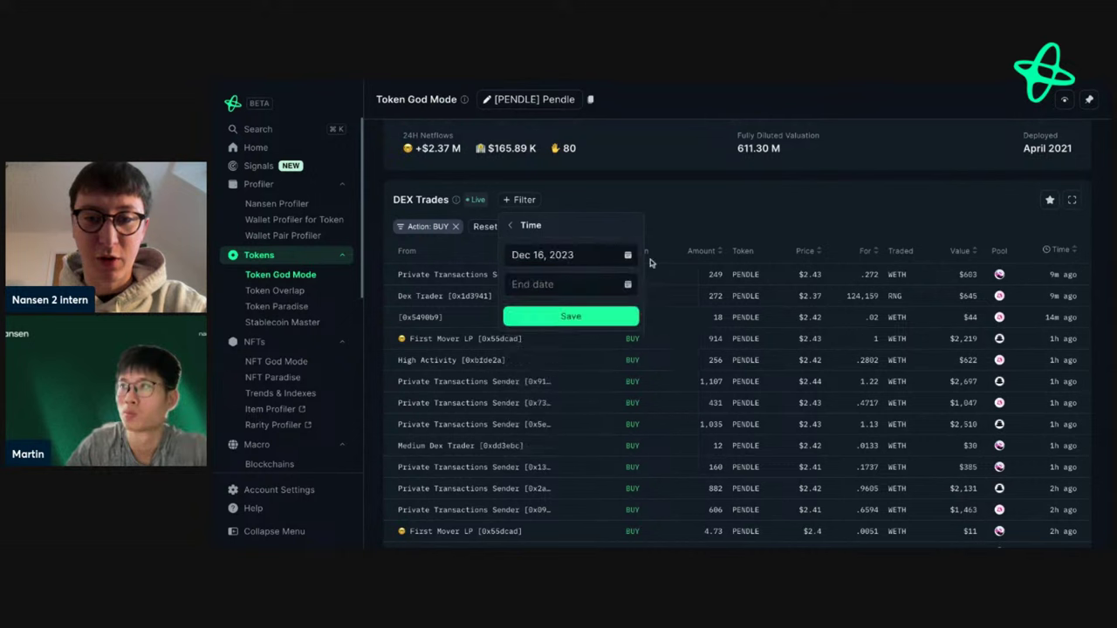
{"action": "left_click", "coordinate": [602, 284]}
{"action": "left_click", "coordinate": [627, 285]}
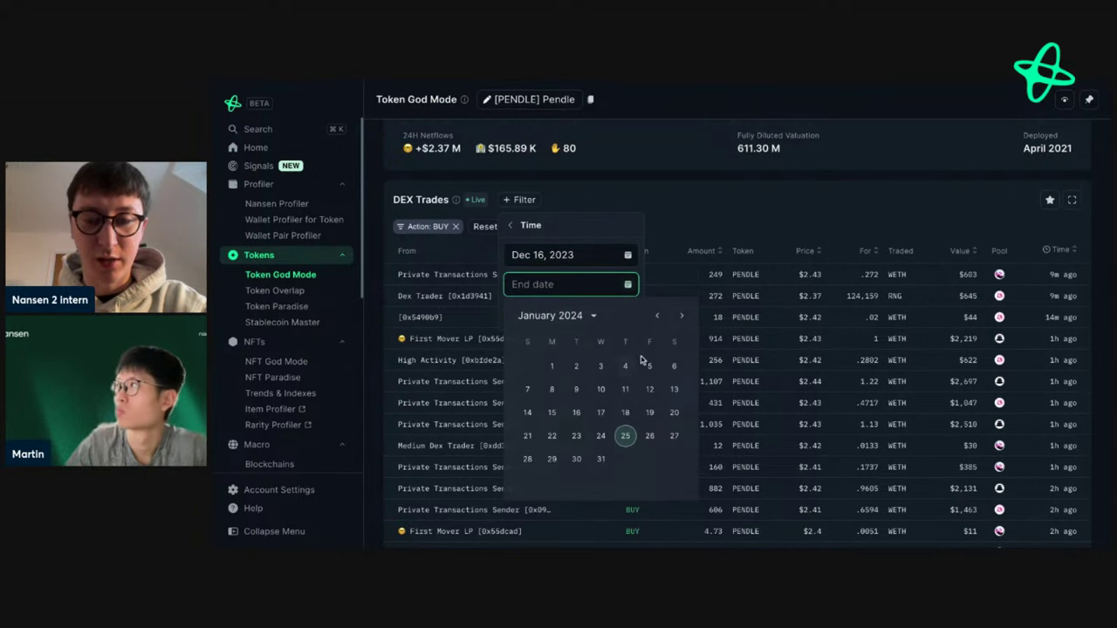
{"action": "left_click", "coordinate": [657, 316]}
{"action": "left_click", "coordinate": [601, 457]}
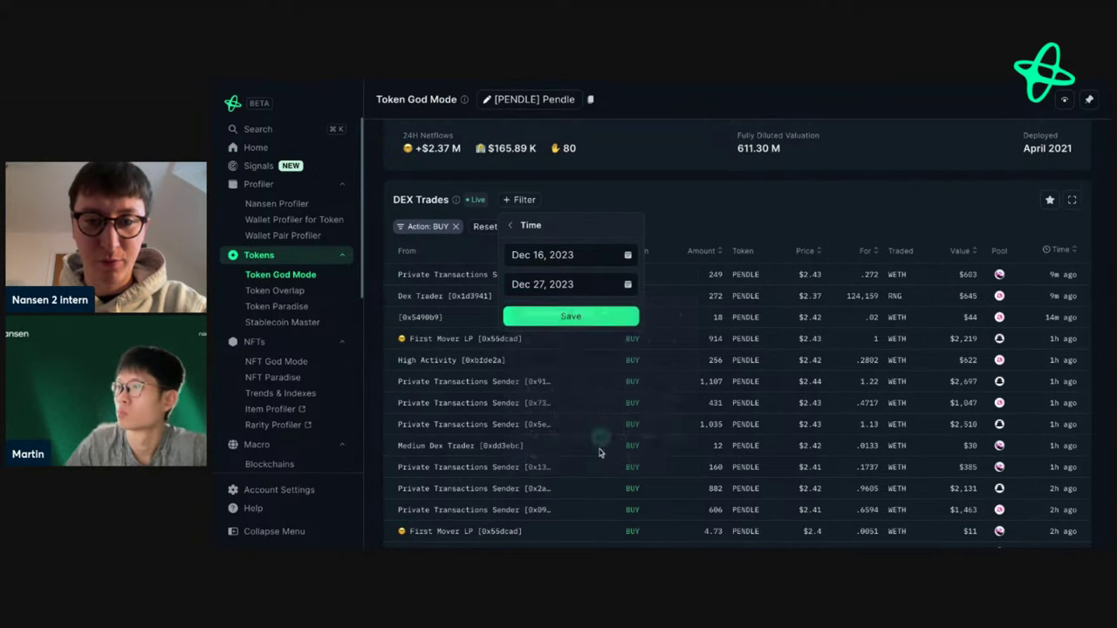
{"action": "left_click", "coordinate": [574, 316]}
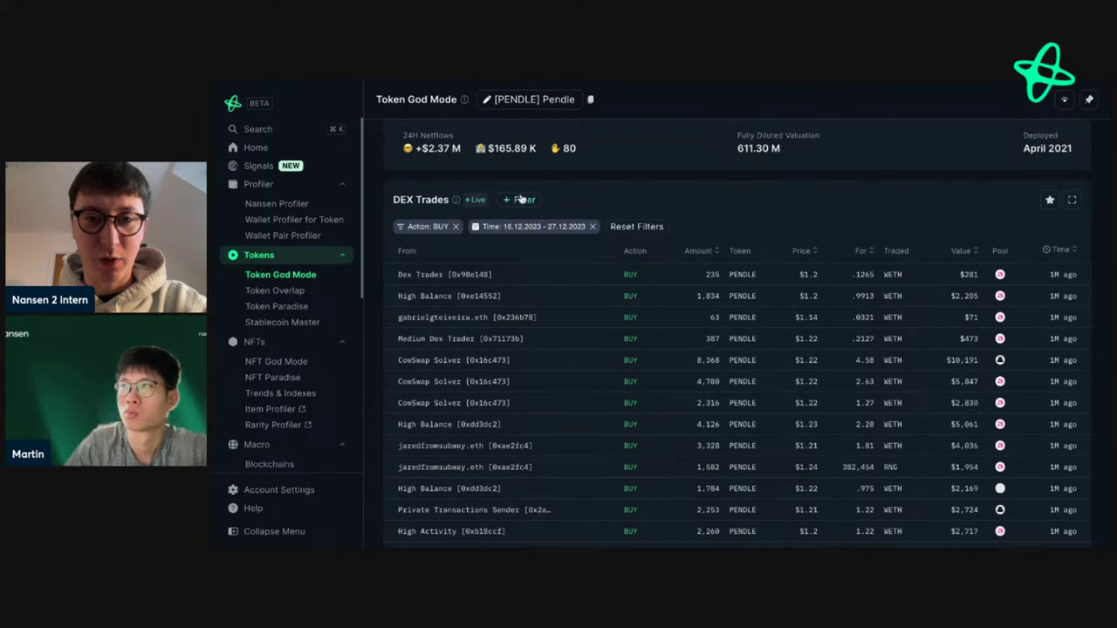
Add a minimum value of 5000 to the trade filters and sort the buys by amount, largest first
{"action": "left_click", "coordinate": [520, 201]}
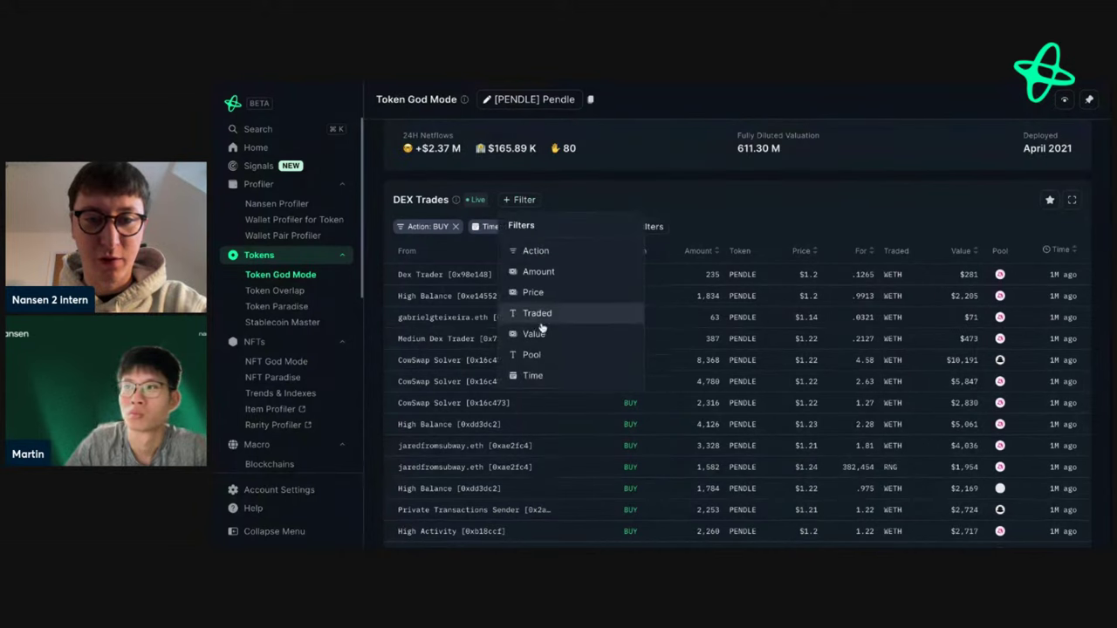
{"action": "left_click", "coordinate": [534, 334]}
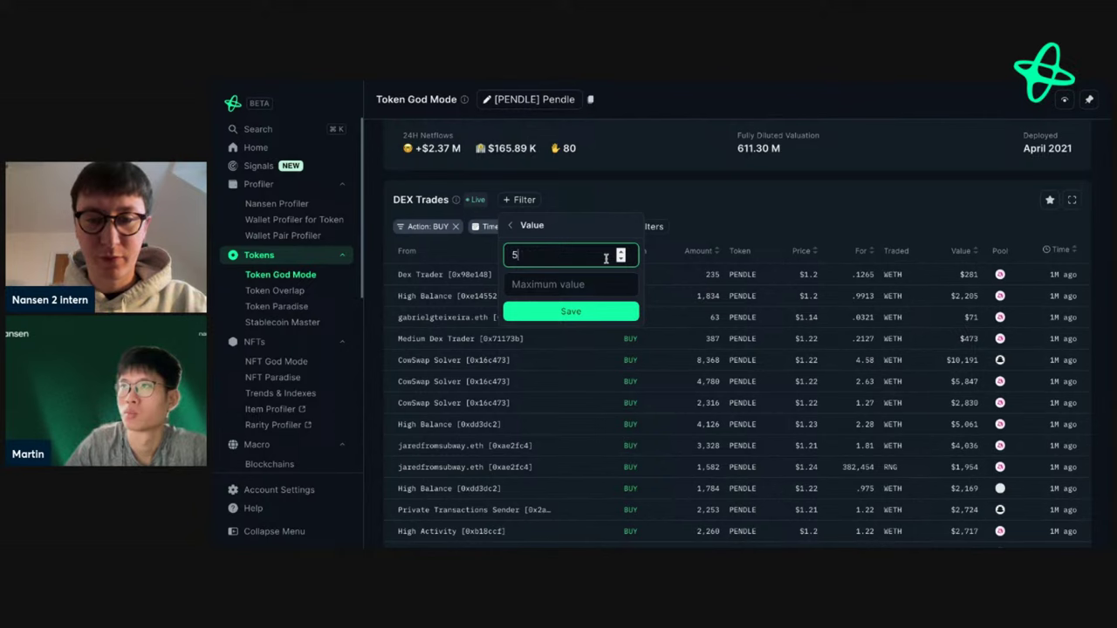
{"action": "left_click", "coordinate": [590, 310]}
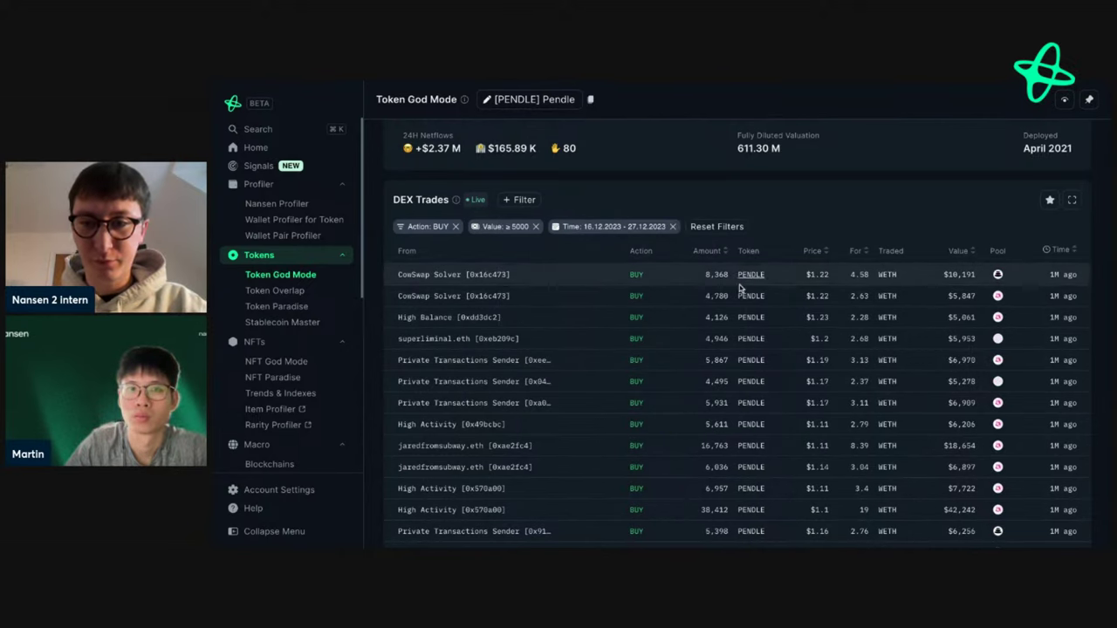
{"action": "left_click", "coordinate": [721, 255]}
Review the largest December PENDLE buyers across the result pages, previewing the labels of High Activity [0xff64e8], pseudon.eth and jaredfromsubway.eth
{"action": "scroll", "coordinate": [636, 371], "scroll_direction": "down", "scroll_amount": 5}
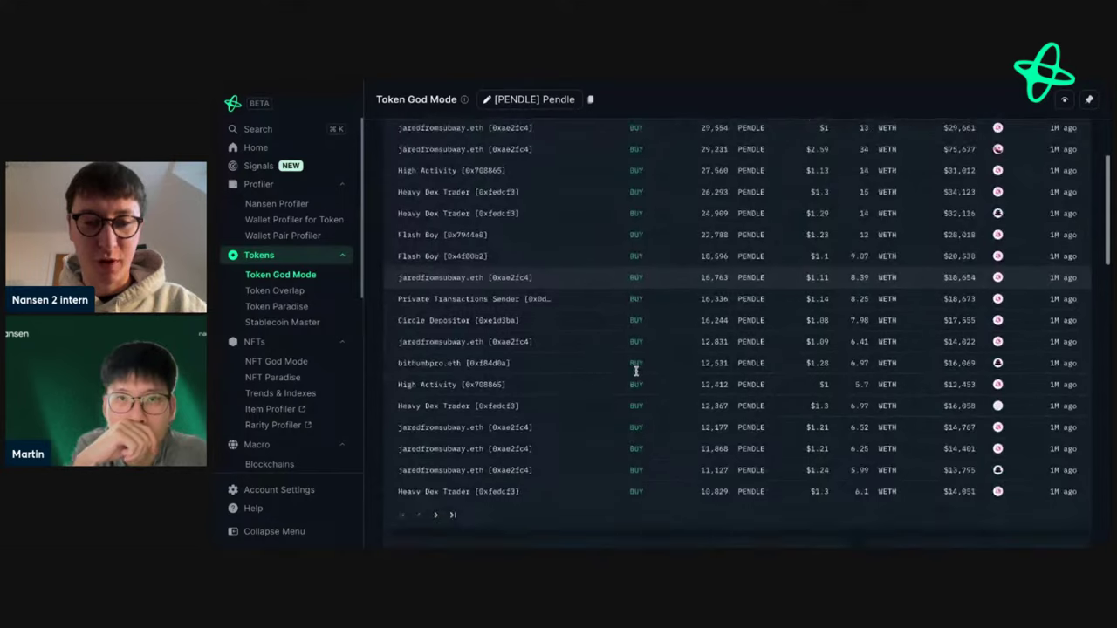
{"action": "scroll", "coordinate": [567, 358], "scroll_direction": "down", "scroll_amount": 3}
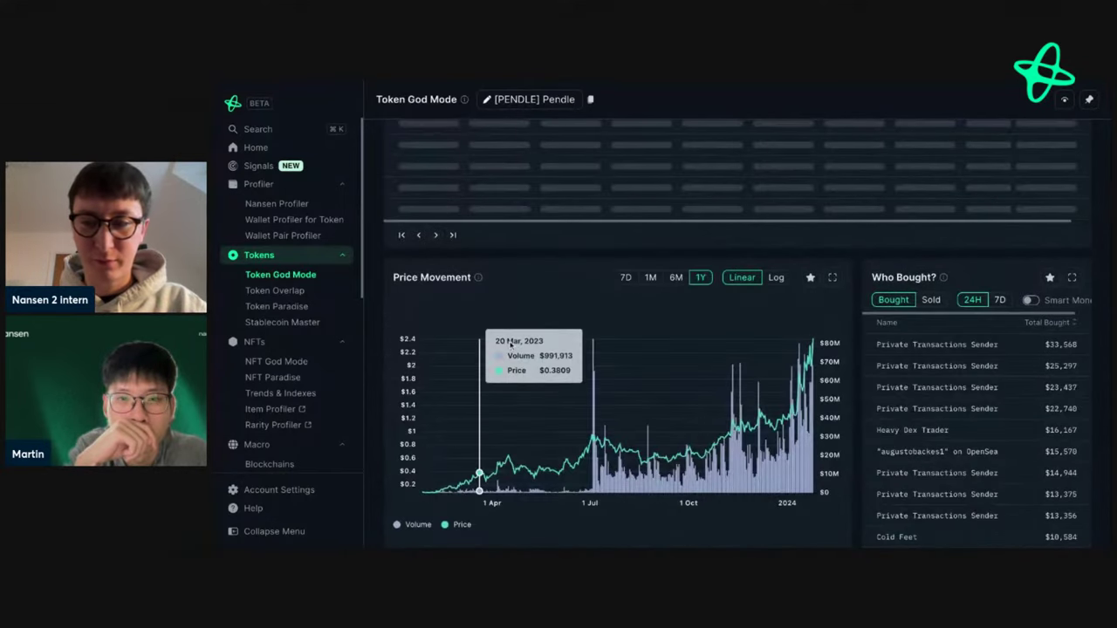
{"action": "scroll", "coordinate": [511, 345], "scroll_direction": "up", "scroll_amount": 5}
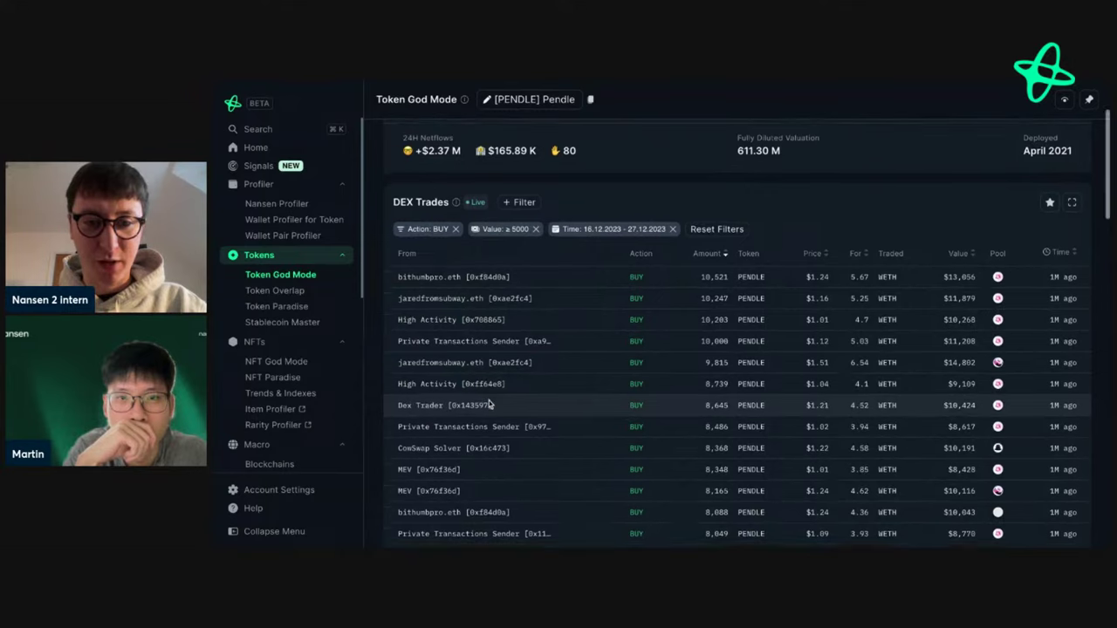
{"action": "scroll", "coordinate": [491, 401], "scroll_direction": "down", "scroll_amount": 1}
{"action": "mouse_move", "coordinate": [465, 333]}
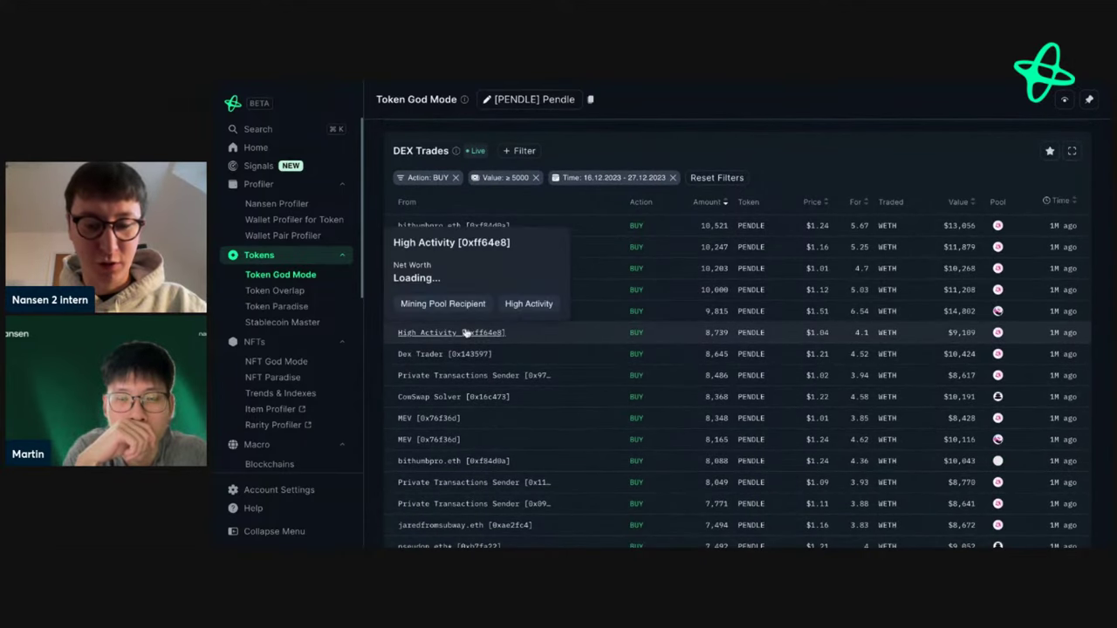
{"action": "mouse_move", "coordinate": [455, 356]}
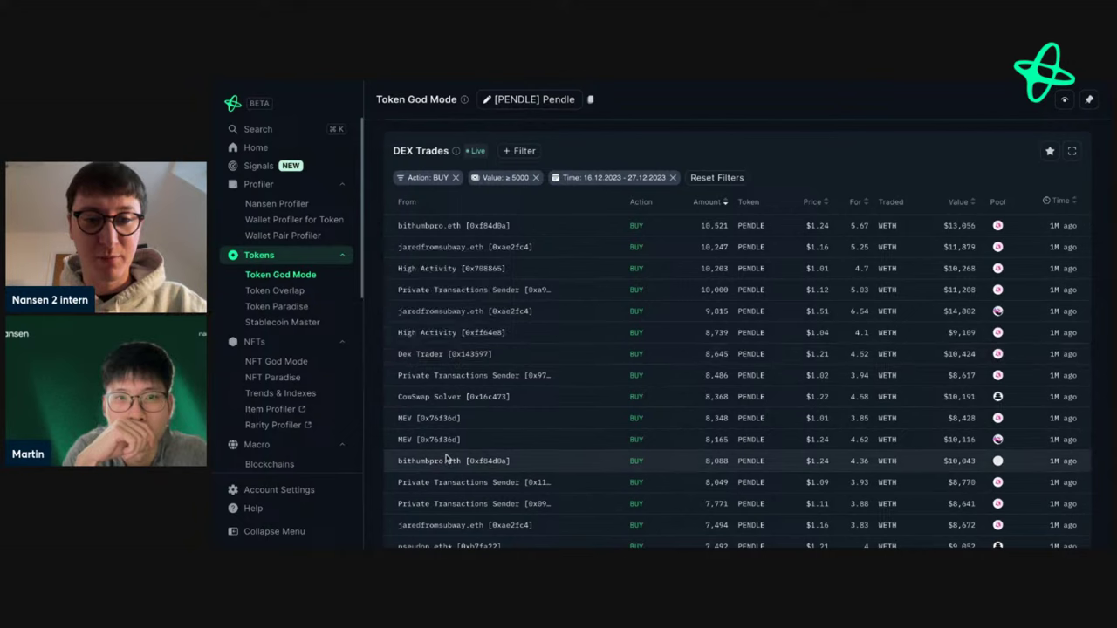
{"action": "scroll", "coordinate": [446, 457], "scroll_direction": "down", "scroll_amount": 2}
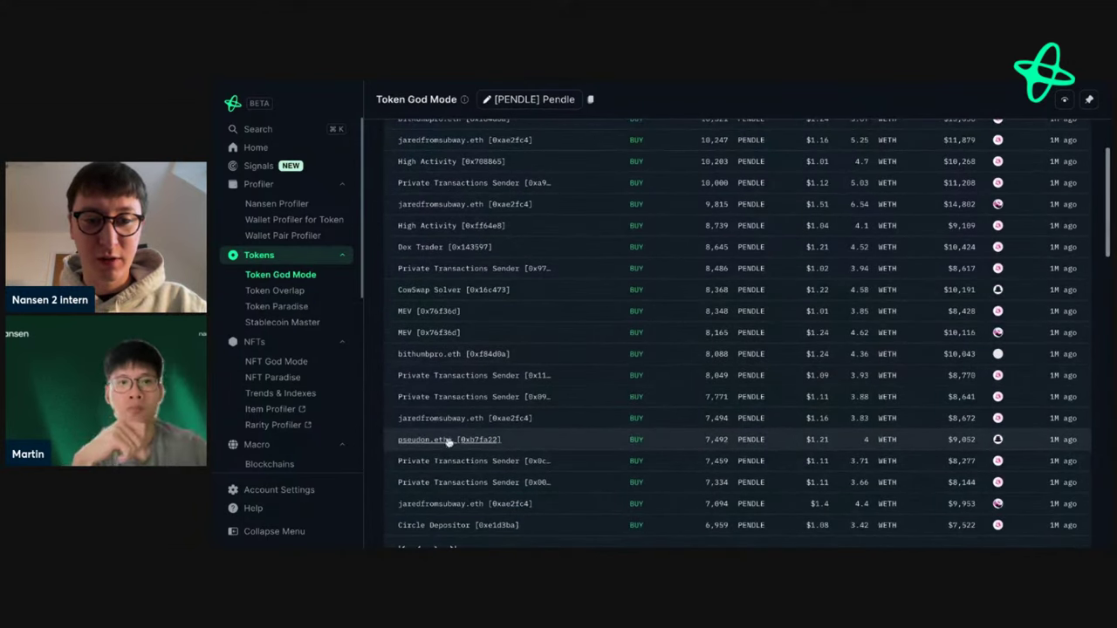
{"action": "mouse_move", "coordinate": [445, 442]}
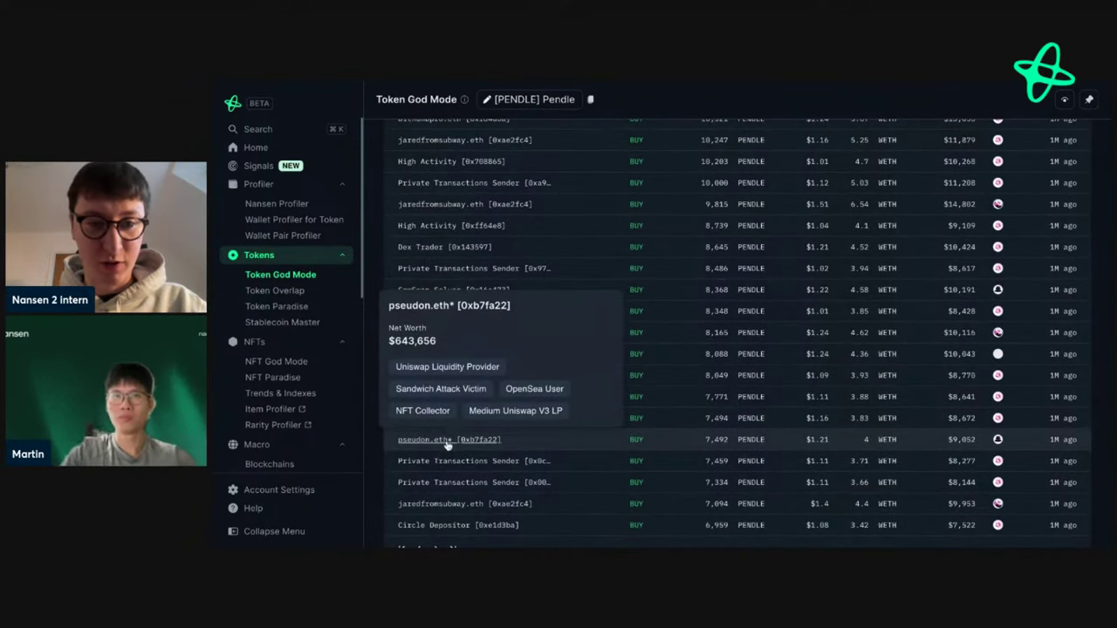
{"action": "mouse_move", "coordinate": [466, 203]}
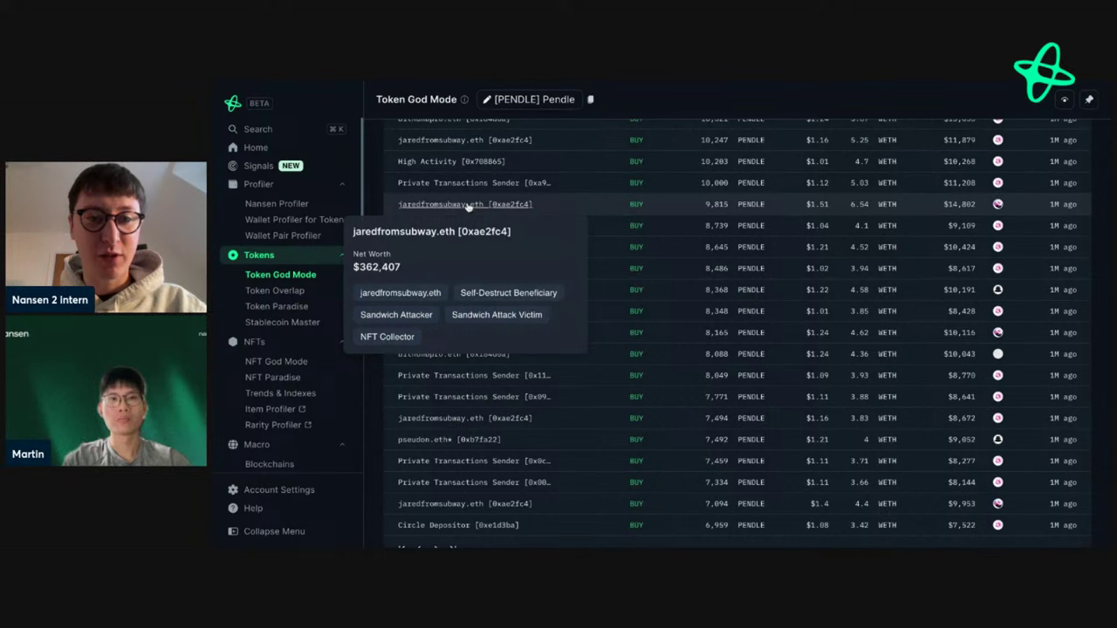
{"action": "mouse_move", "coordinate": [457, 229]}
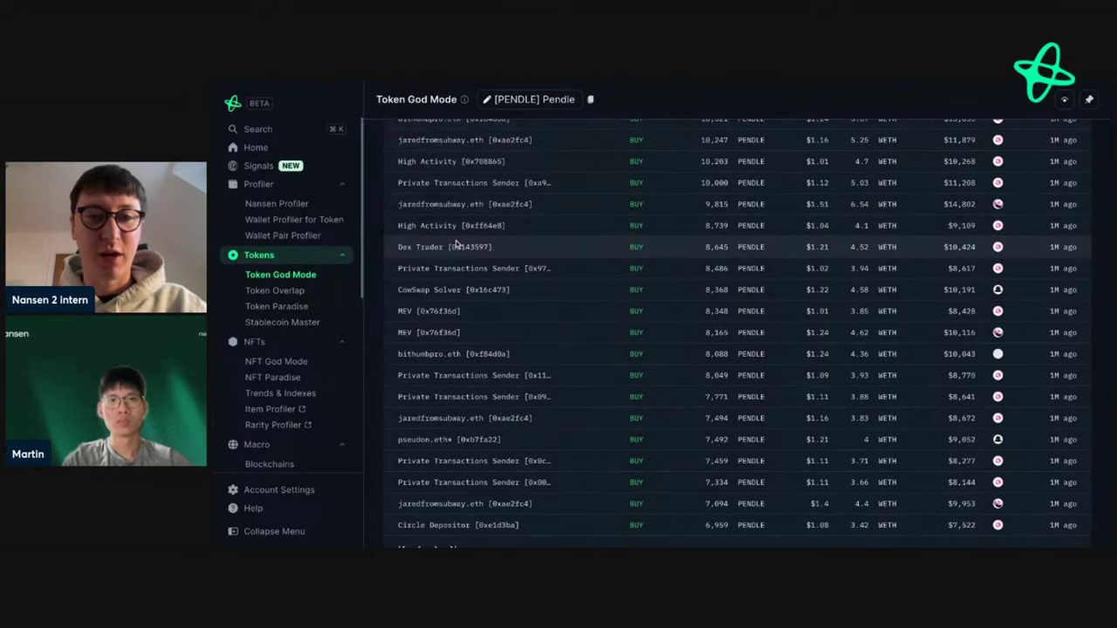
{"action": "mouse_move", "coordinate": [453, 250]}
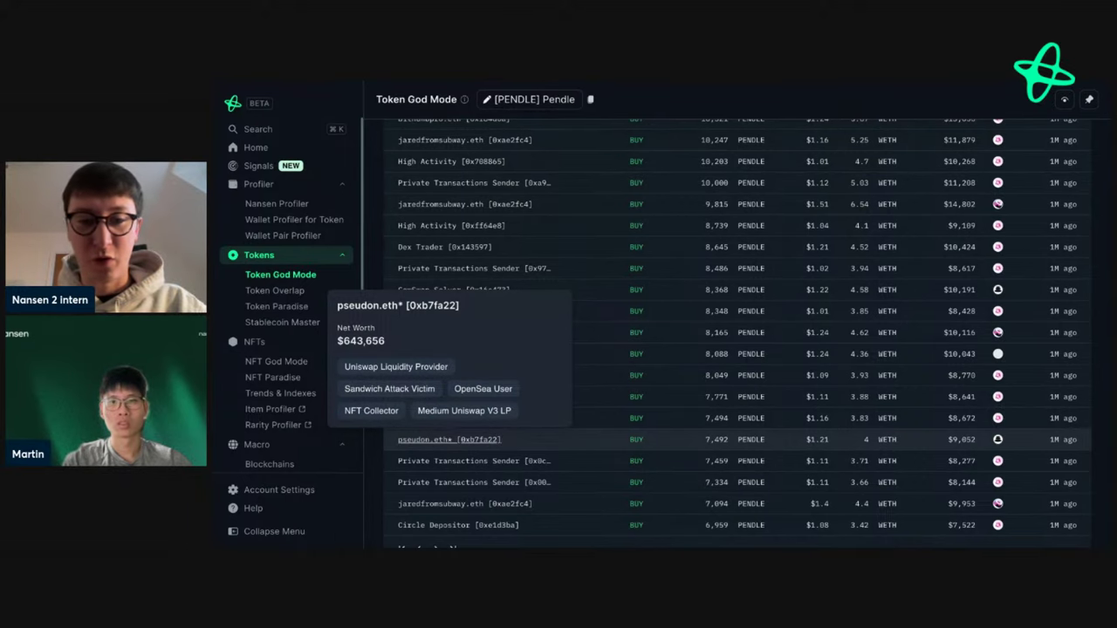
Open pseudon.eth's PENDLE wallet profile and examine its balance-over-time chart around late December 2023
{"action": "left_click", "coordinate": [427, 440]}
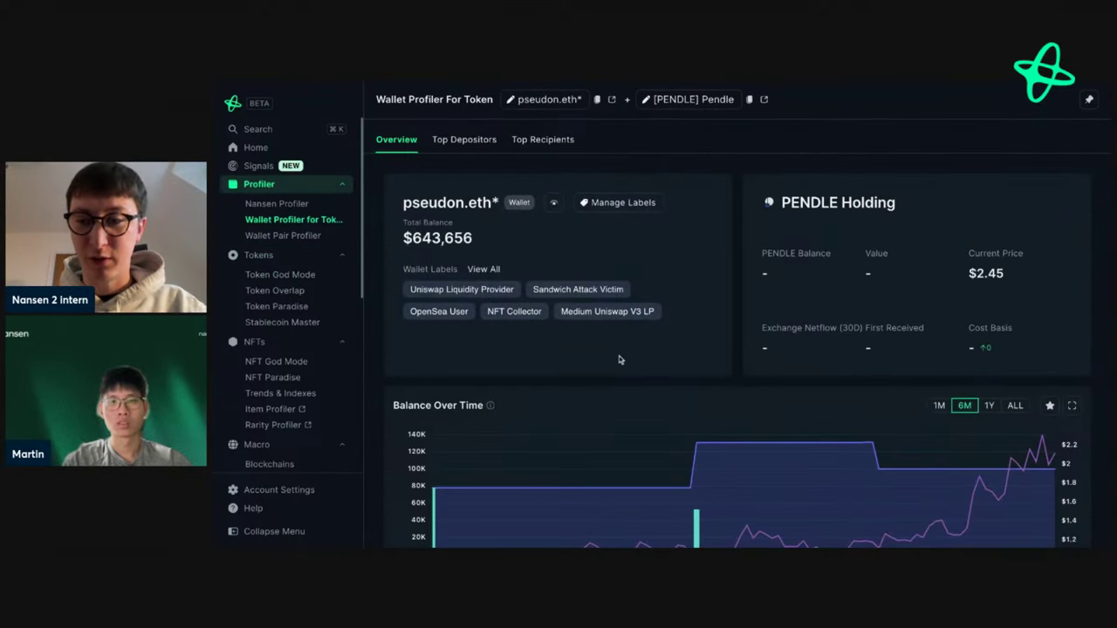
{"action": "scroll", "coordinate": [619, 359], "scroll_direction": "down", "scroll_amount": 2}
{"action": "scroll", "coordinate": [619, 359], "scroll_direction": "down", "scroll_amount": 2}
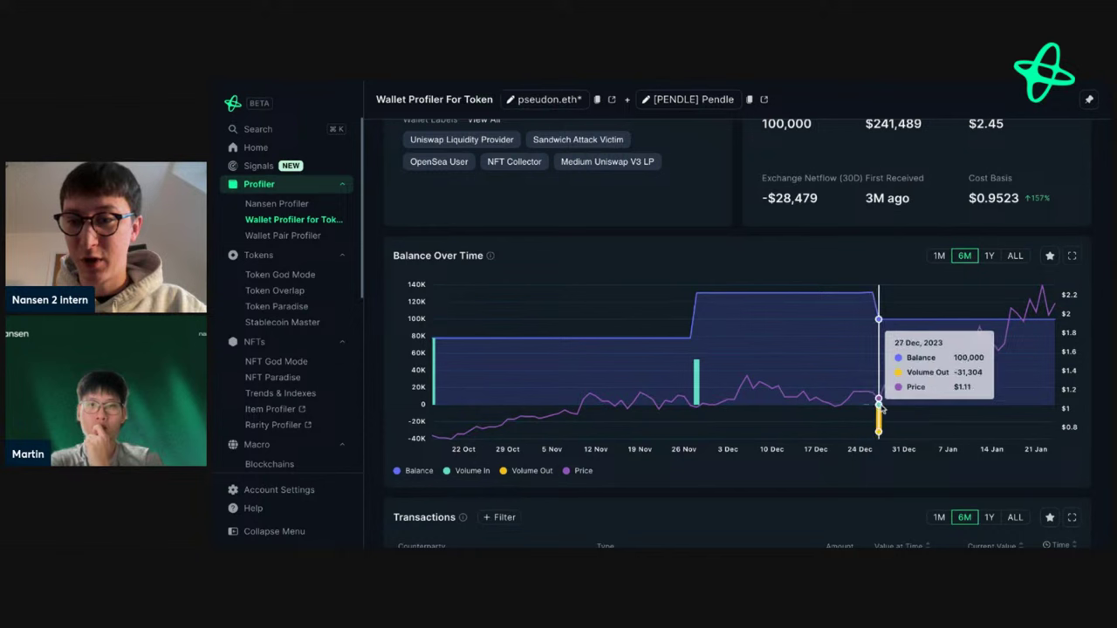
{"action": "scroll", "coordinate": [882, 408], "scroll_direction": "down", "scroll_amount": 2}
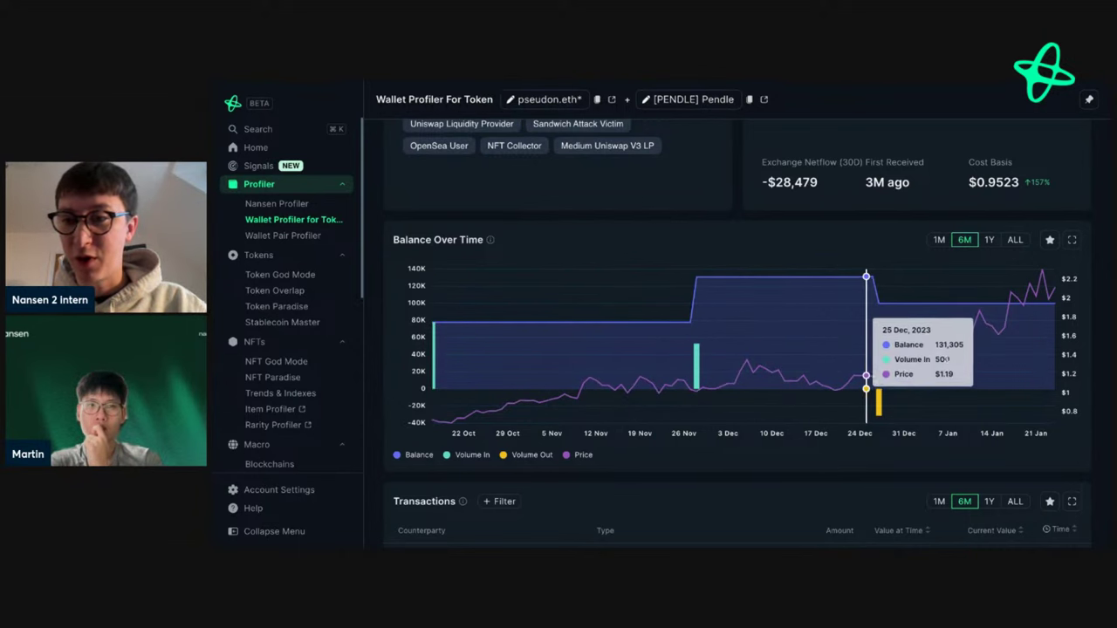
{"action": "scroll", "coordinate": [885, 299], "scroll_direction": "up", "scroll_amount": 1}
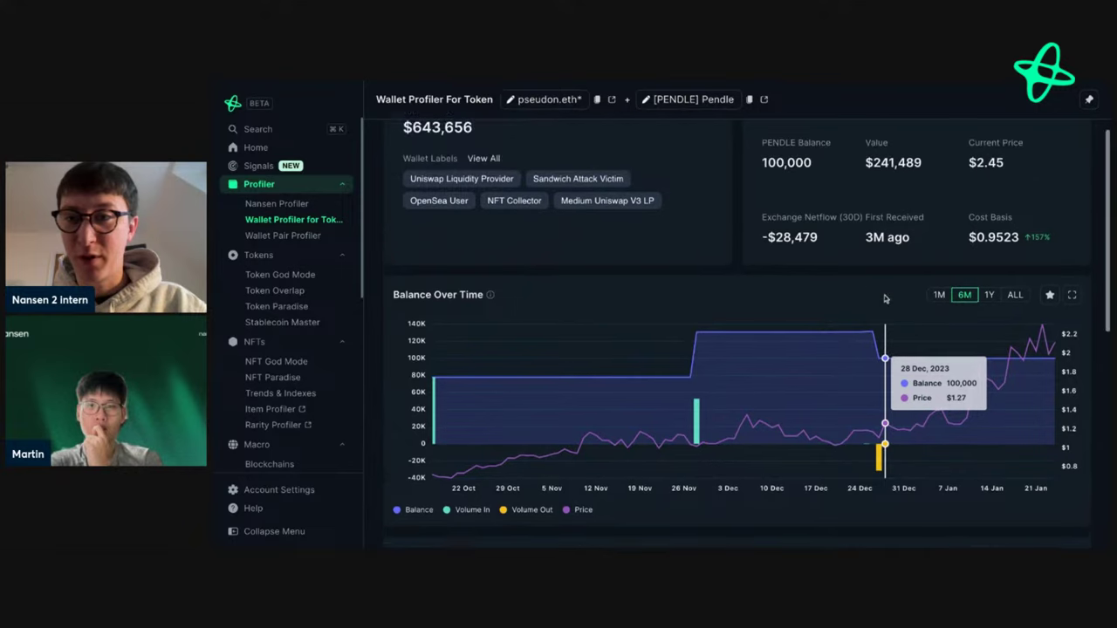
{"action": "scroll", "coordinate": [885, 299], "scroll_direction": "up", "scroll_amount": 1}
{"action": "double_click", "coordinate": [778, 197]}
{"action": "left_click", "coordinate": [811, 217]}
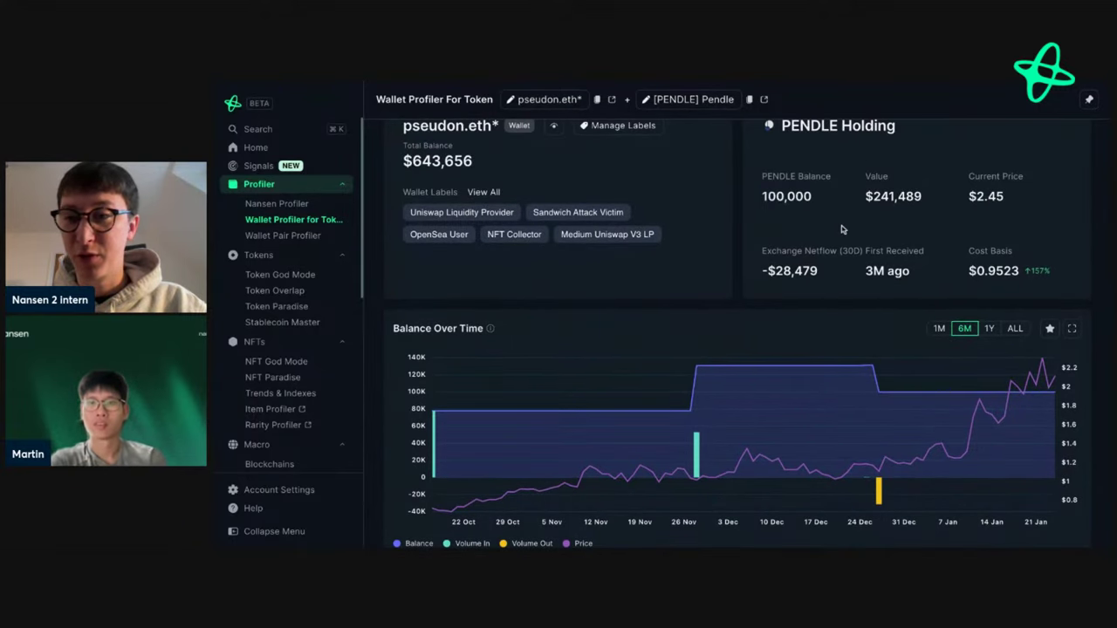
{"action": "double_click", "coordinate": [890, 202]}
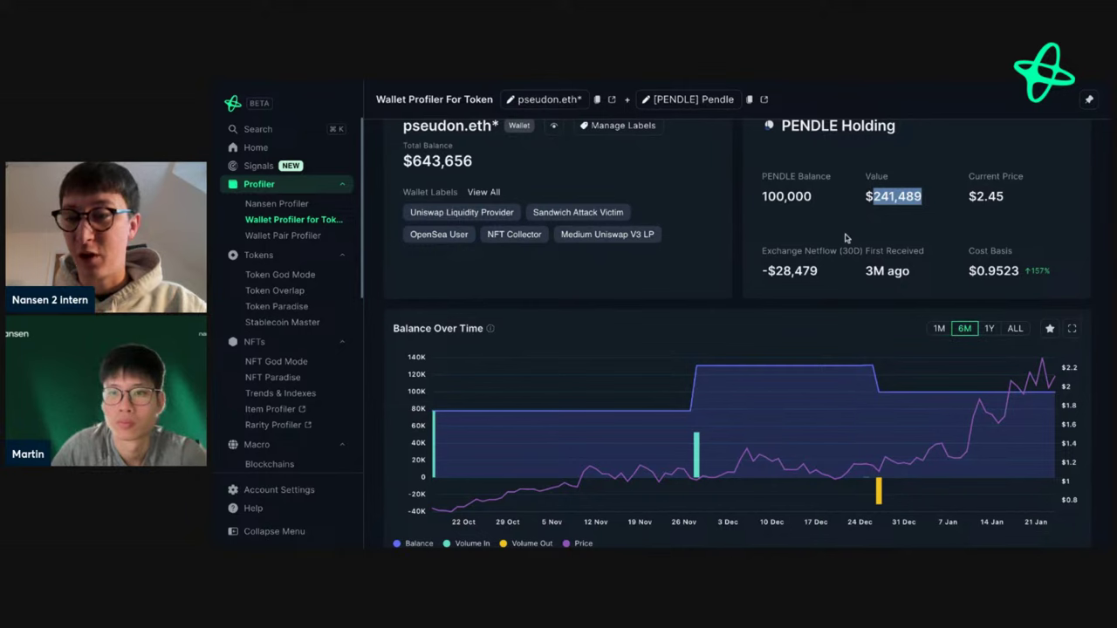
{"action": "scroll", "coordinate": [844, 237], "scroll_direction": "up", "scroll_amount": 1}
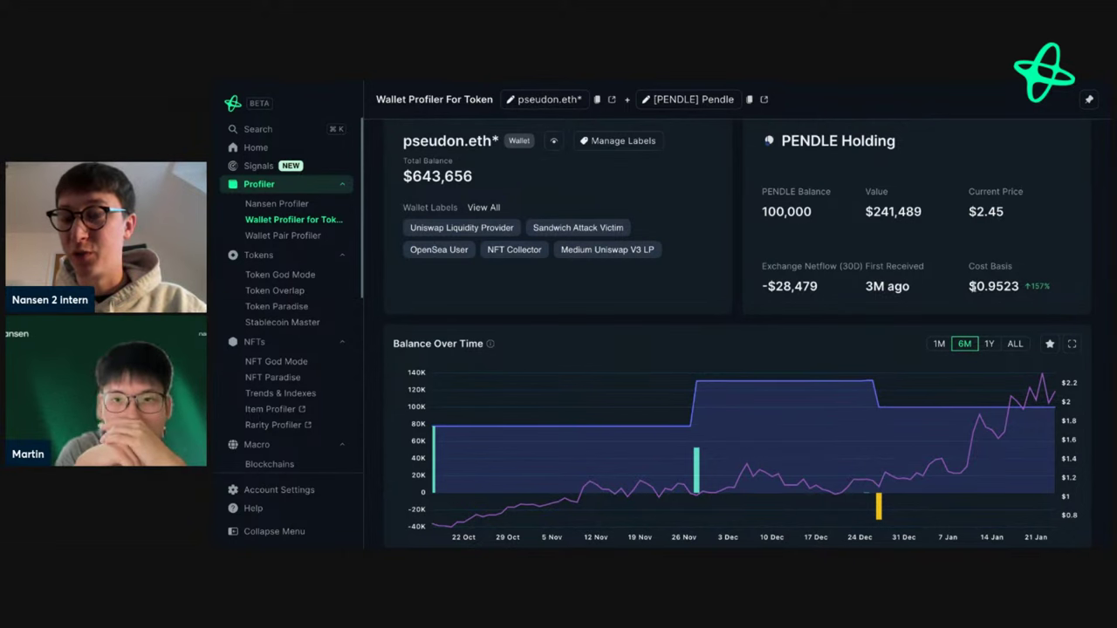
{"action": "mouse_move", "coordinate": [885, 290]}
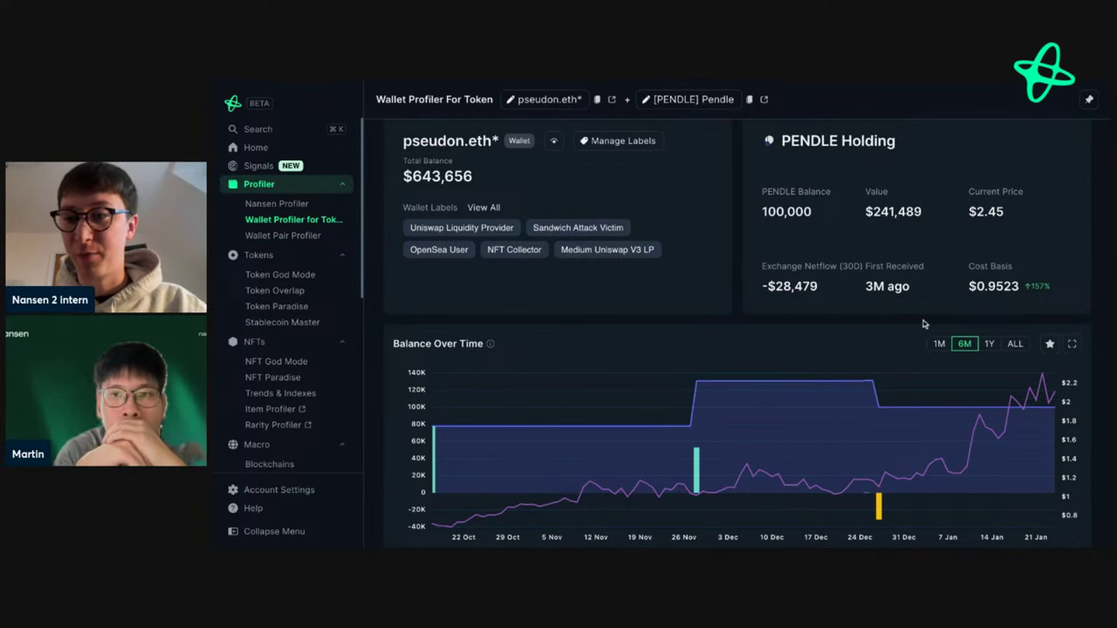
{"action": "scroll", "coordinate": [795, 362], "scroll_direction": "down", "scroll_amount": 3}
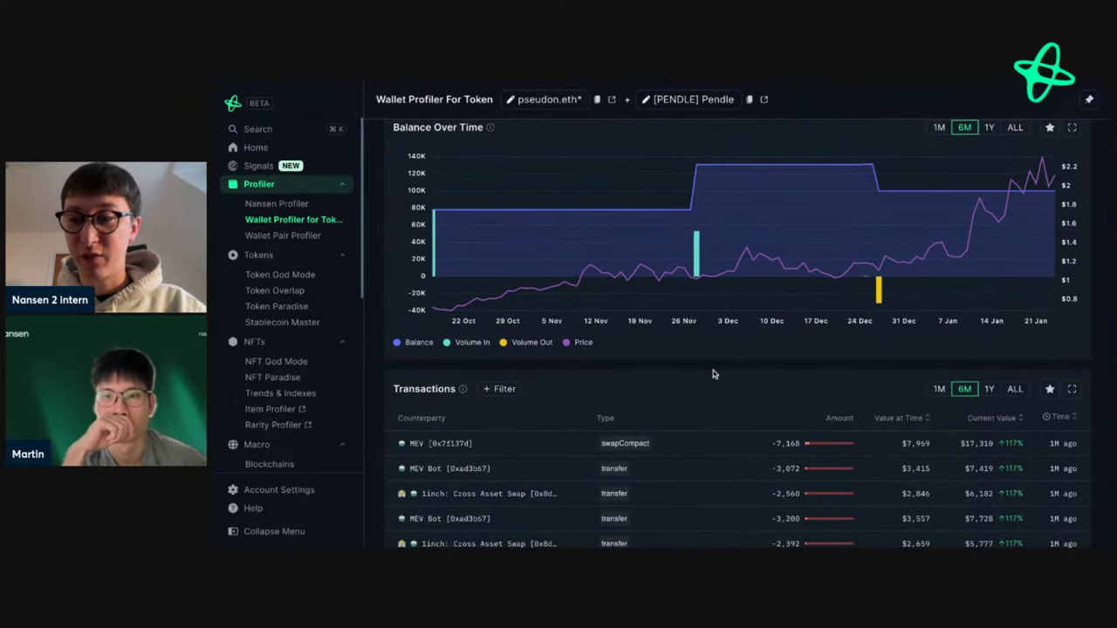
{"action": "scroll", "coordinate": [712, 374], "scroll_direction": "down", "scroll_amount": 1}
{"action": "scroll", "coordinate": [632, 406], "scroll_direction": "up", "scroll_amount": 4}
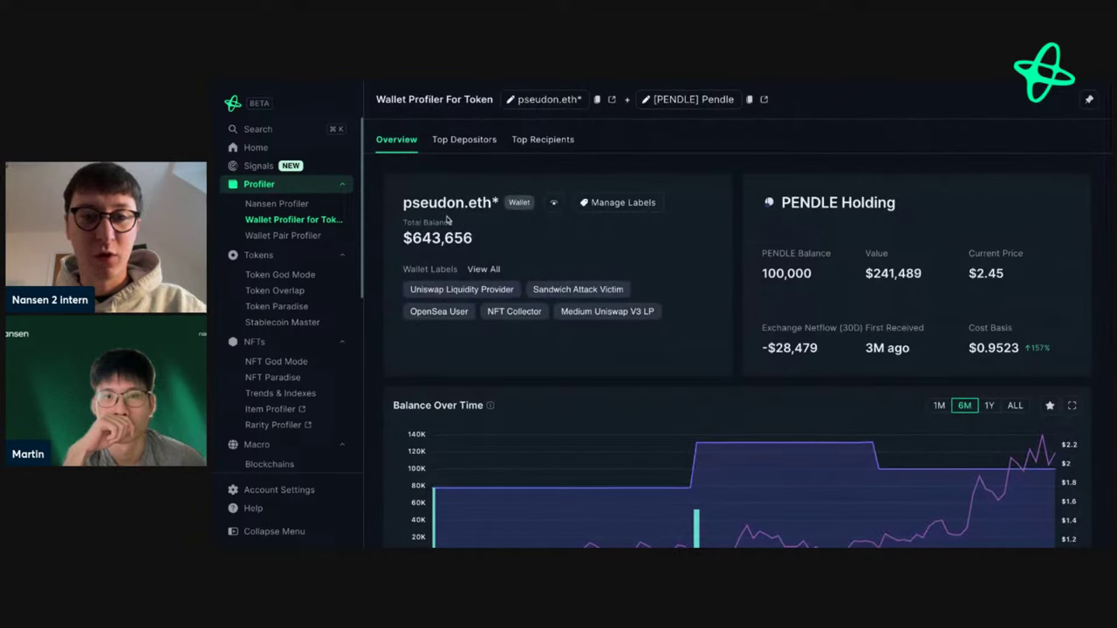
{"action": "left_click", "coordinate": [449, 215]}
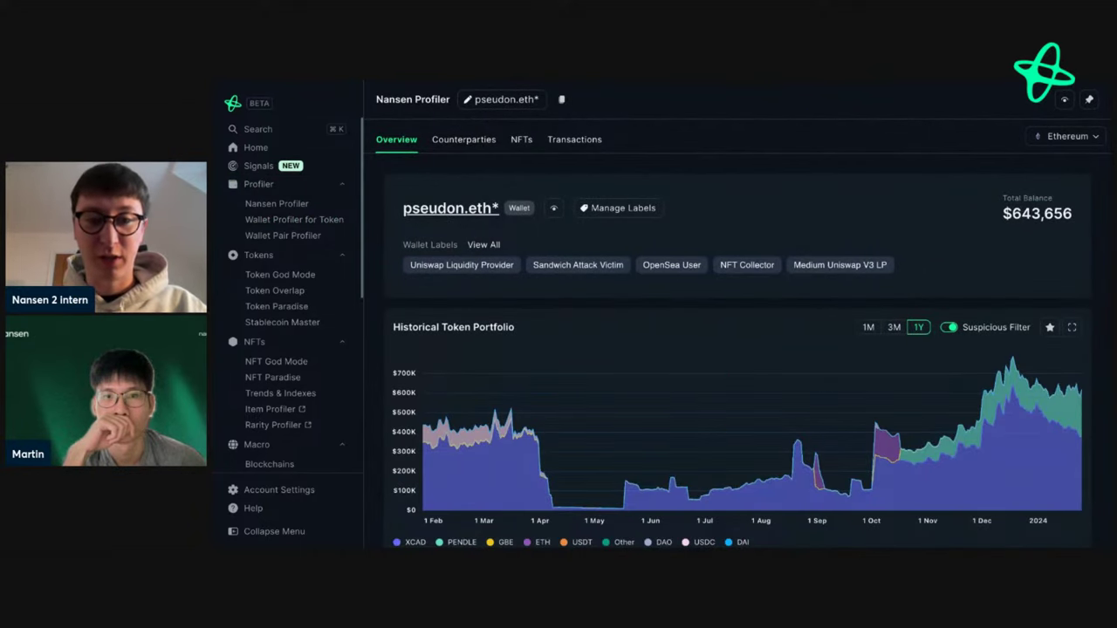
{"action": "scroll", "coordinate": [596, 312], "scroll_direction": "down", "scroll_amount": 4}
{"action": "scroll", "coordinate": [596, 312], "scroll_direction": "down", "scroll_amount": 1}
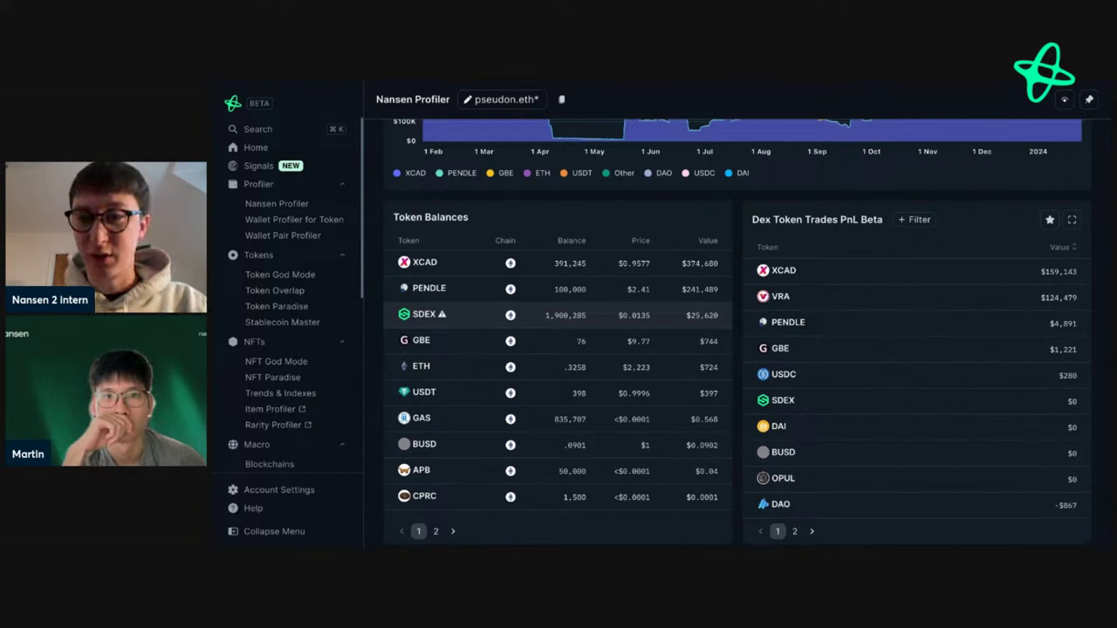
{"action": "mouse_move", "coordinate": [783, 273]}
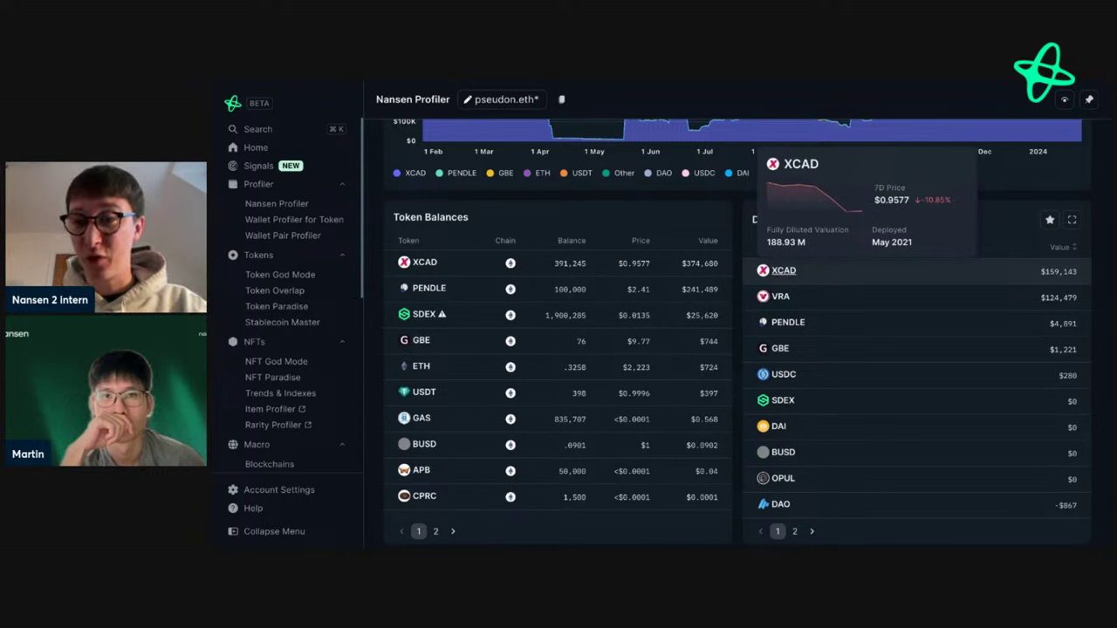
{"action": "mouse_move", "coordinate": [781, 299]}
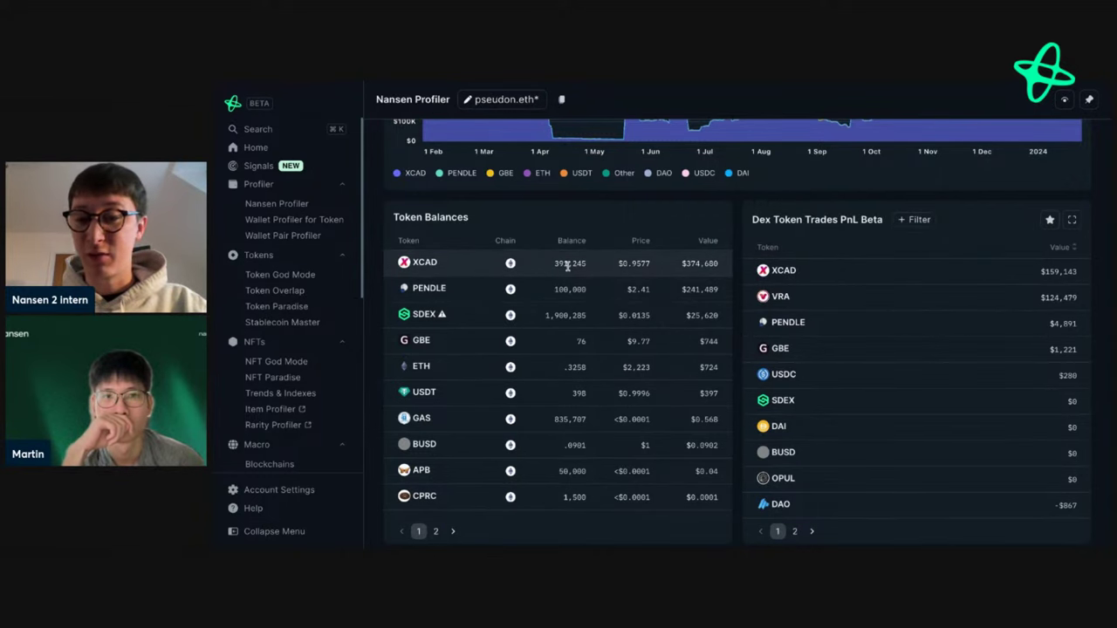
{"action": "left_click", "coordinate": [425, 265]}
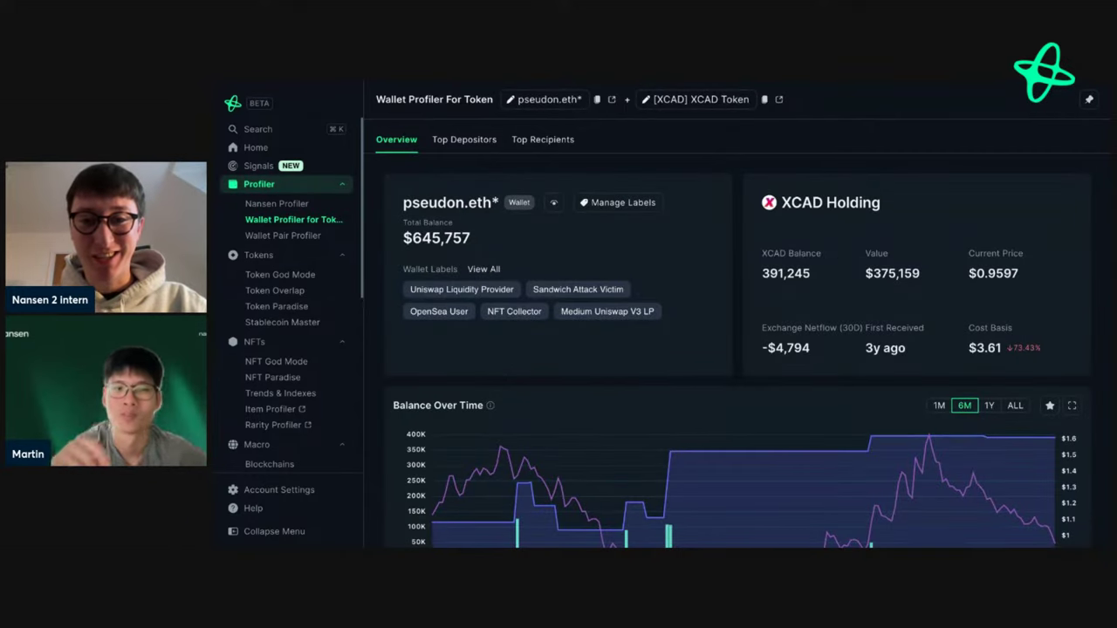
{"action": "scroll", "coordinate": [733, 331], "scroll_direction": "down", "scroll_amount": 1}
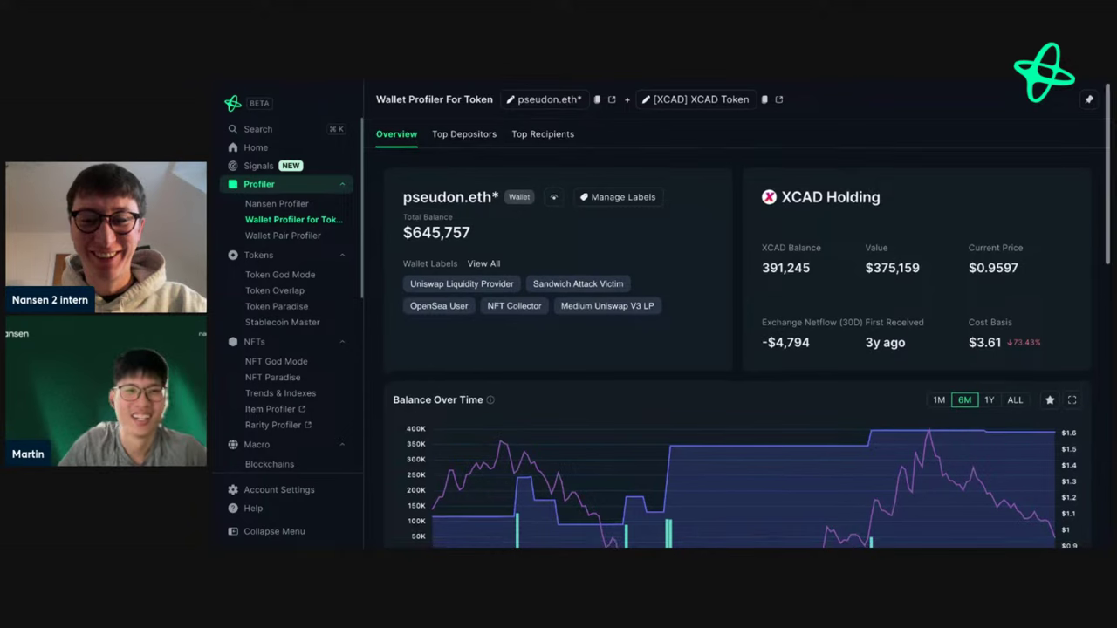
{"action": "scroll", "coordinate": [733, 331], "scroll_direction": "down", "scroll_amount": 1}
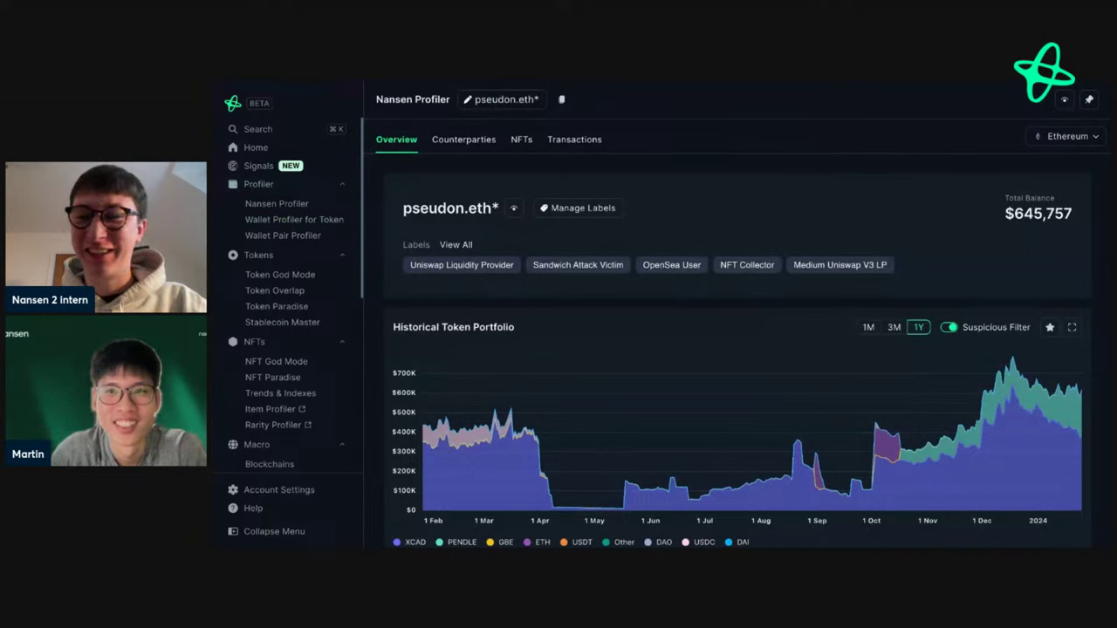
Return to pseudon.eth's full profile, compare the historical token portfolio with current balances, and preview the PENDLE entry
{"action": "scroll", "coordinate": [609, 329], "scroll_direction": "down", "scroll_amount": 2}
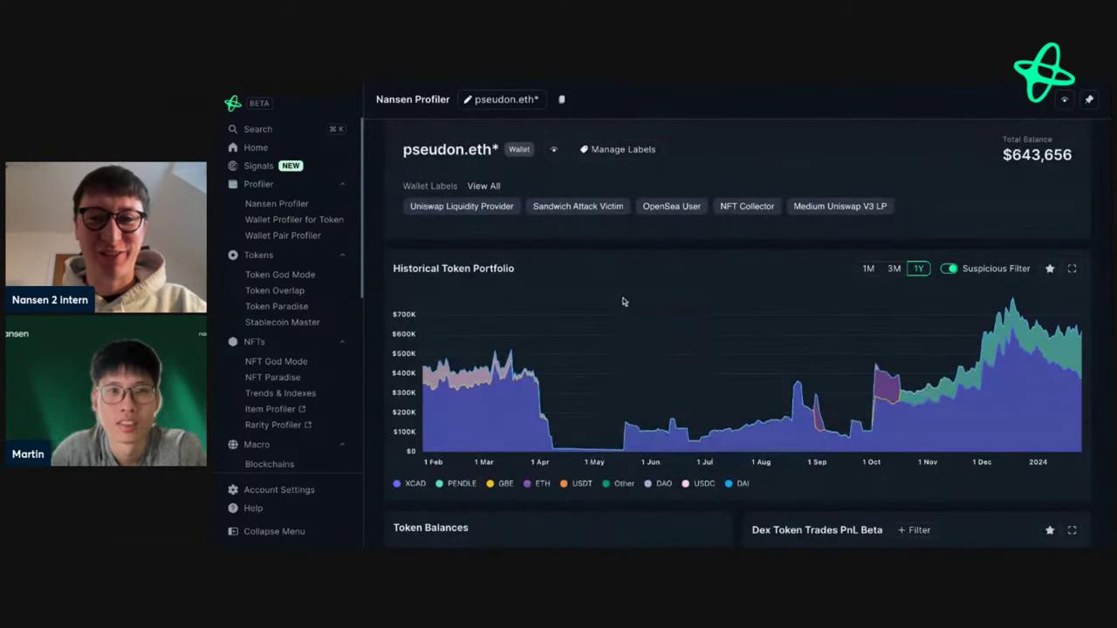
{"action": "scroll", "coordinate": [636, 243], "scroll_direction": "down", "scroll_amount": 5}
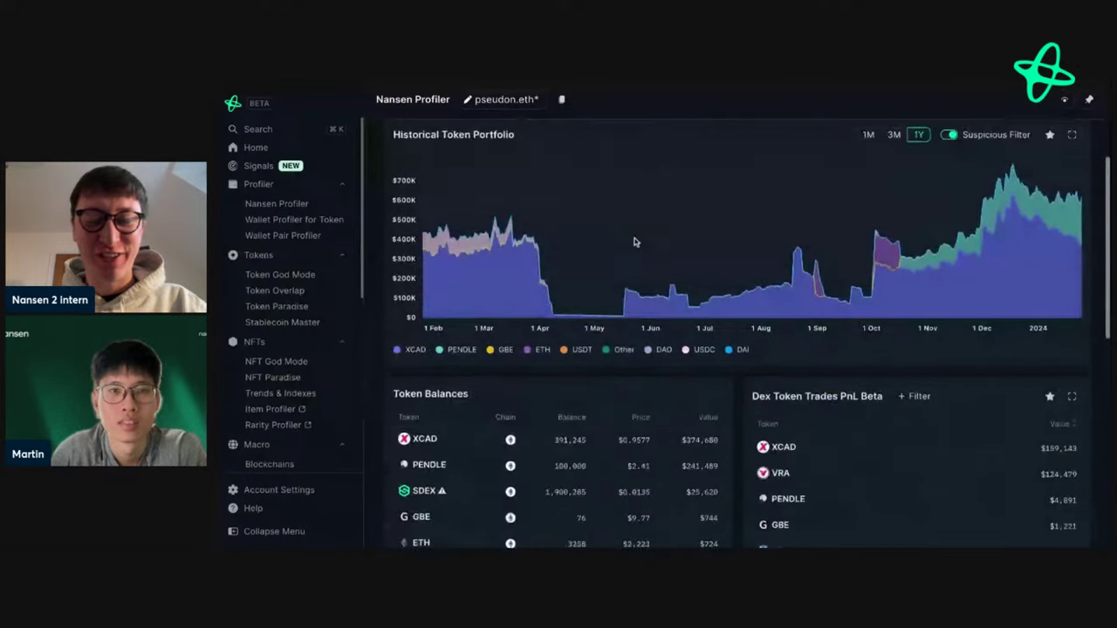
{"action": "scroll", "coordinate": [636, 244], "scroll_direction": "down", "scroll_amount": 3}
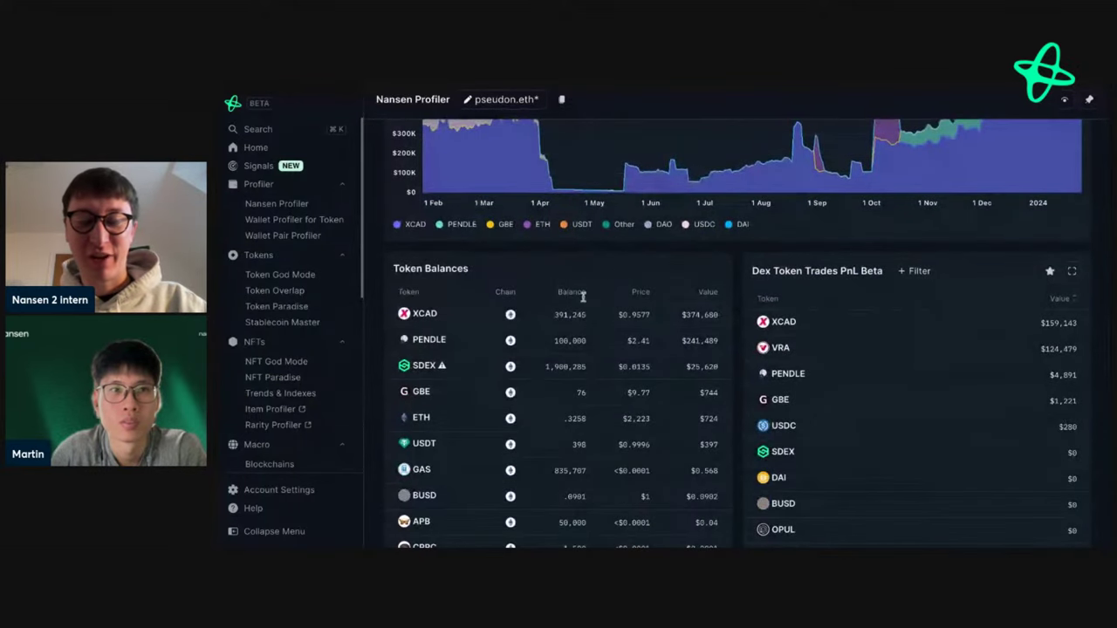
{"action": "scroll", "coordinate": [511, 384], "scroll_direction": "down", "scroll_amount": 2}
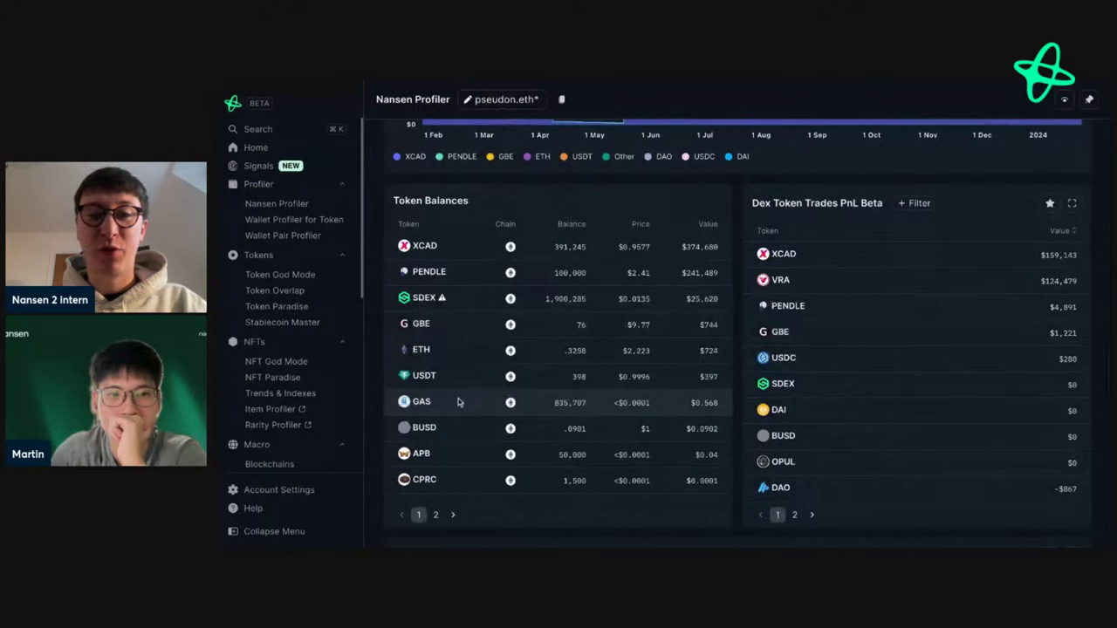
{"action": "mouse_move", "coordinate": [432, 279]}
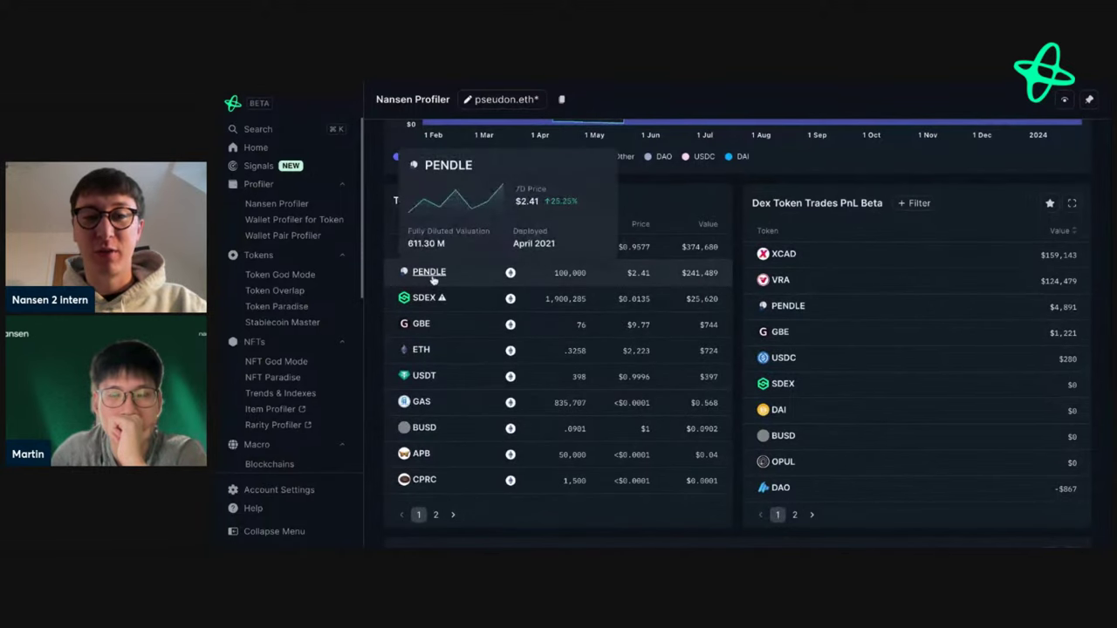
{"action": "scroll", "coordinate": [649, 290], "scroll_direction": "up", "scroll_amount": 5}
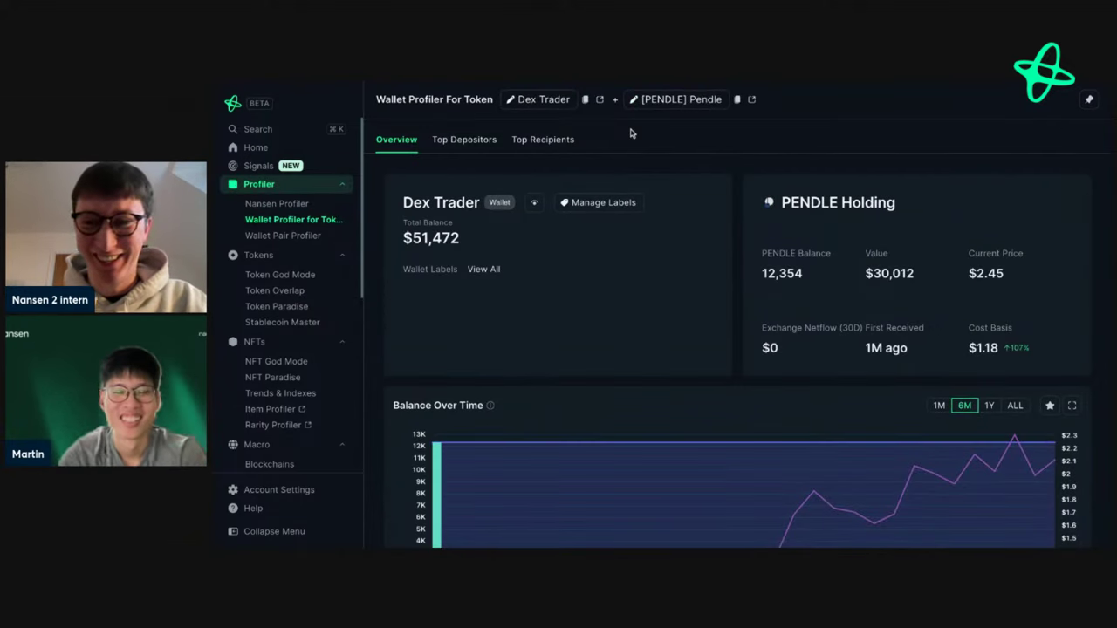
Examine the Dex Trader wallet's PENDLE profile, comparing its holding figures with the balance and price history
{"action": "scroll", "coordinate": [659, 169], "scroll_direction": "down", "scroll_amount": 1}
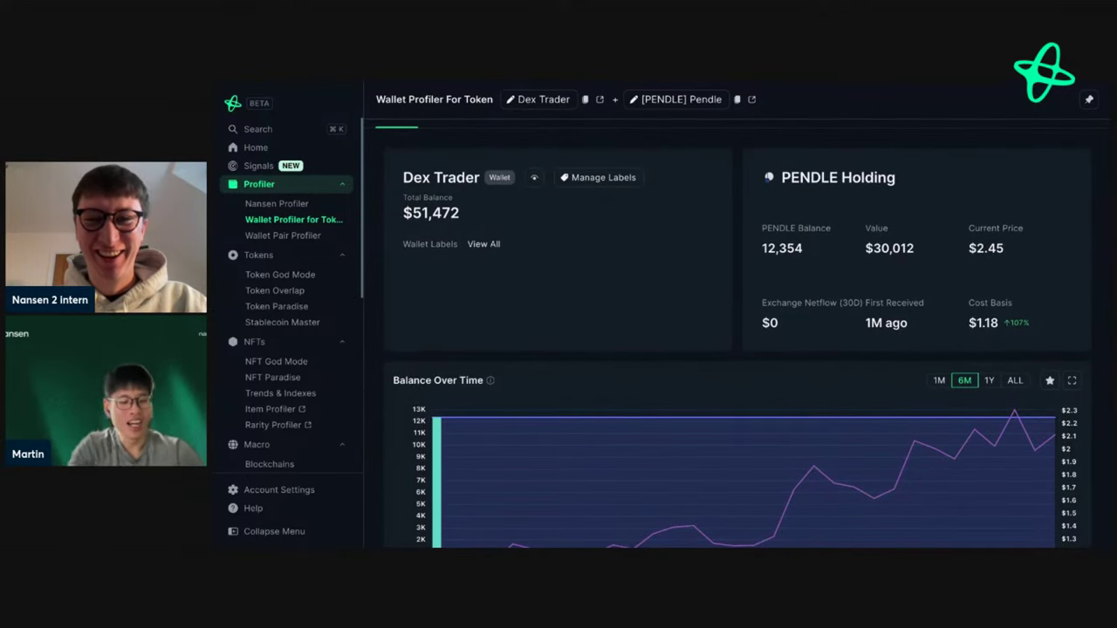
{"action": "scroll", "coordinate": [660, 170], "scroll_direction": "up", "scroll_amount": 1}
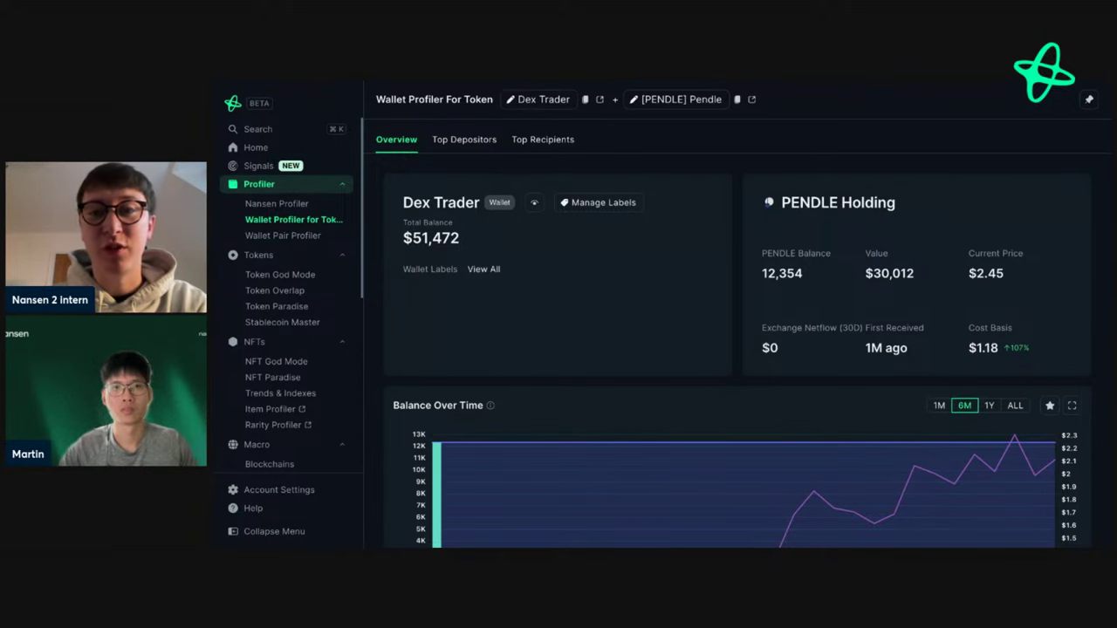
{"action": "scroll", "coordinate": [737, 331], "scroll_direction": "down", "scroll_amount": 3}
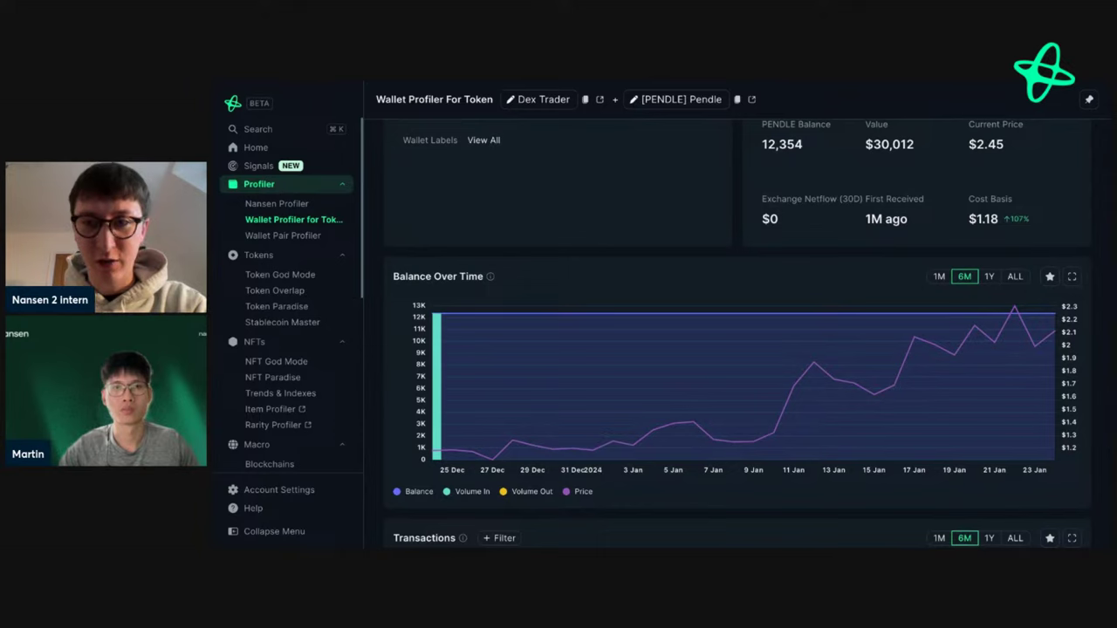
{"action": "scroll", "coordinate": [738, 332], "scroll_direction": "up", "scroll_amount": 2}
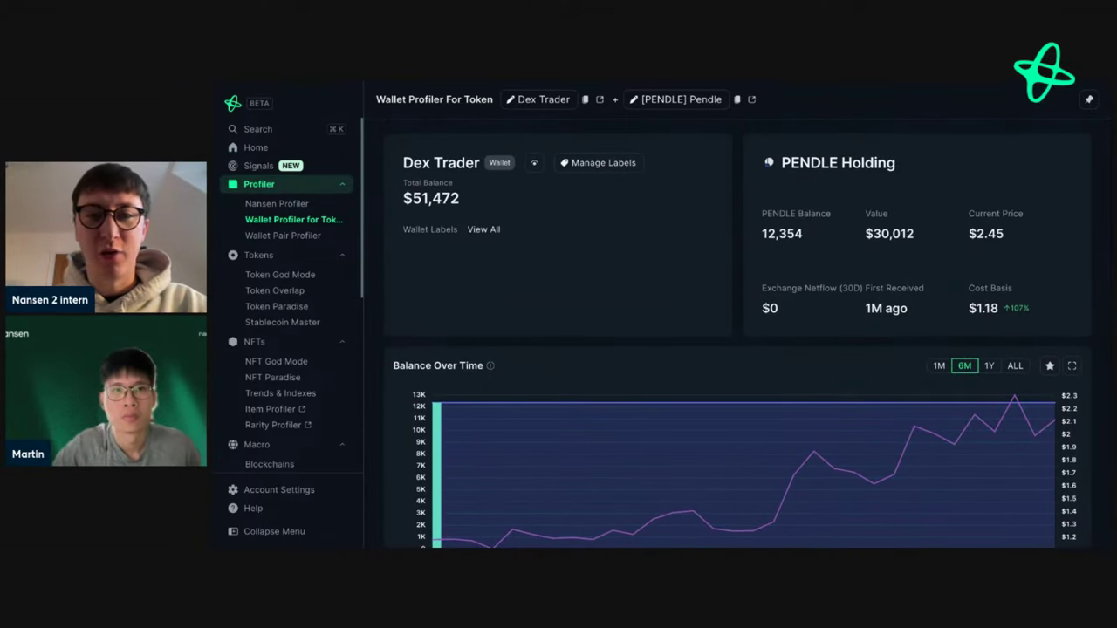
{"action": "scroll", "coordinate": [528, 245], "scroll_direction": "down", "scroll_amount": 1}
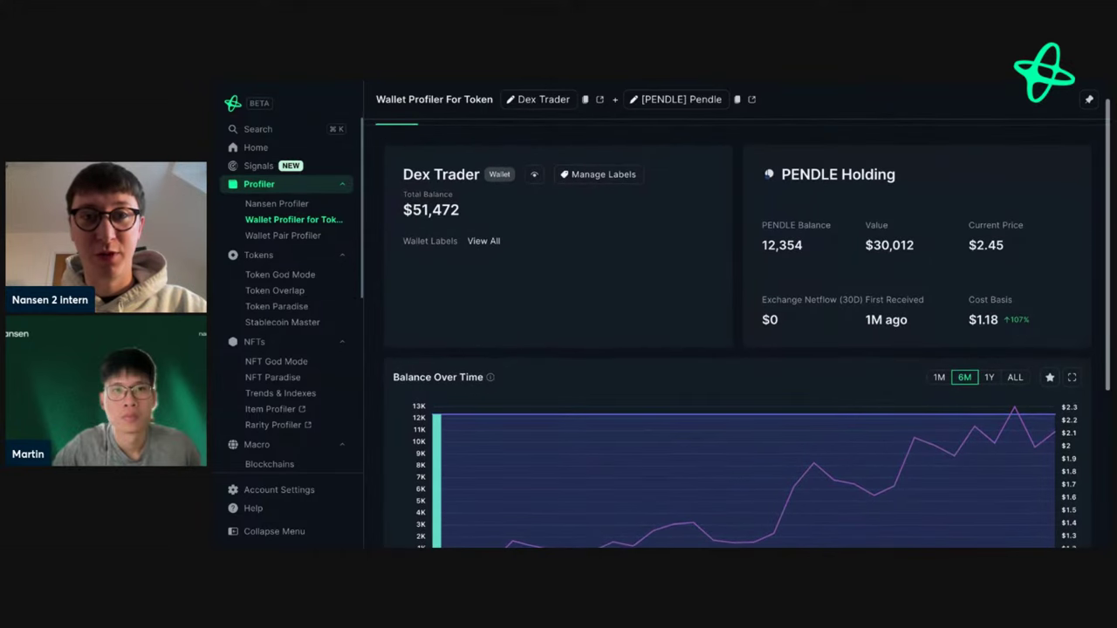
{"action": "scroll", "coordinate": [748, 338], "scroll_direction": "down", "scroll_amount": 2}
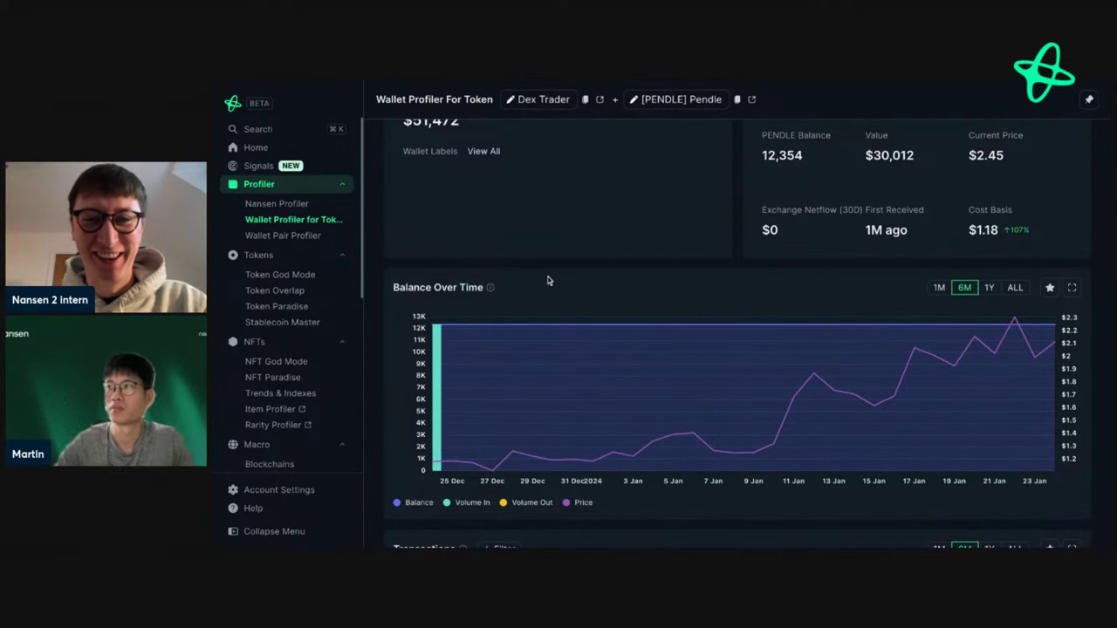
{"action": "scroll", "coordinate": [548, 280], "scroll_direction": "down", "scroll_amount": 1}
{"action": "scroll", "coordinate": [548, 280], "scroll_direction": "up", "scroll_amount": 1}
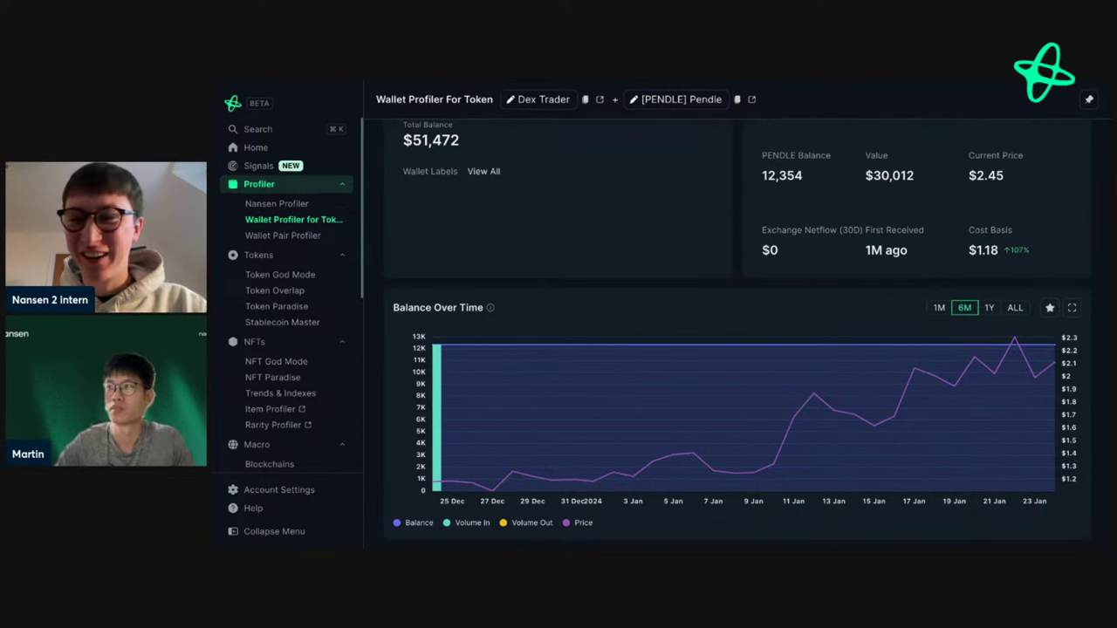
Check the Dex Trader's exact first-received date for PENDLE and inspect the 24 Dec 2023 inflow on the balance chart
{"action": "scroll", "coordinate": [586, 287], "scroll_direction": "up", "scroll_amount": 1}
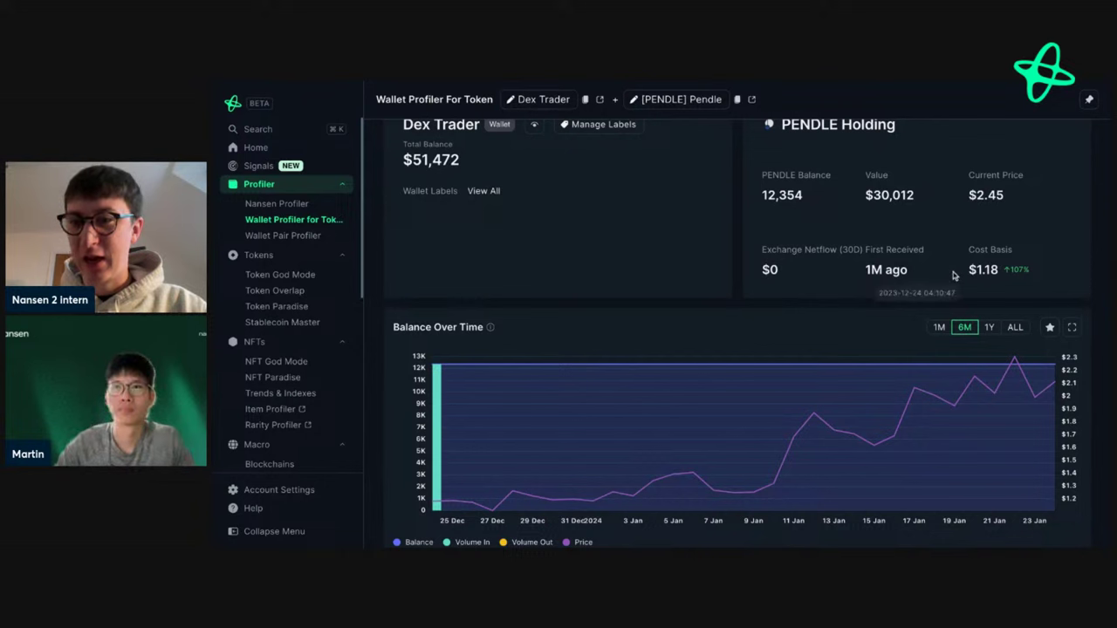
{"action": "scroll", "coordinate": [768, 336], "scroll_direction": "down", "scroll_amount": 2}
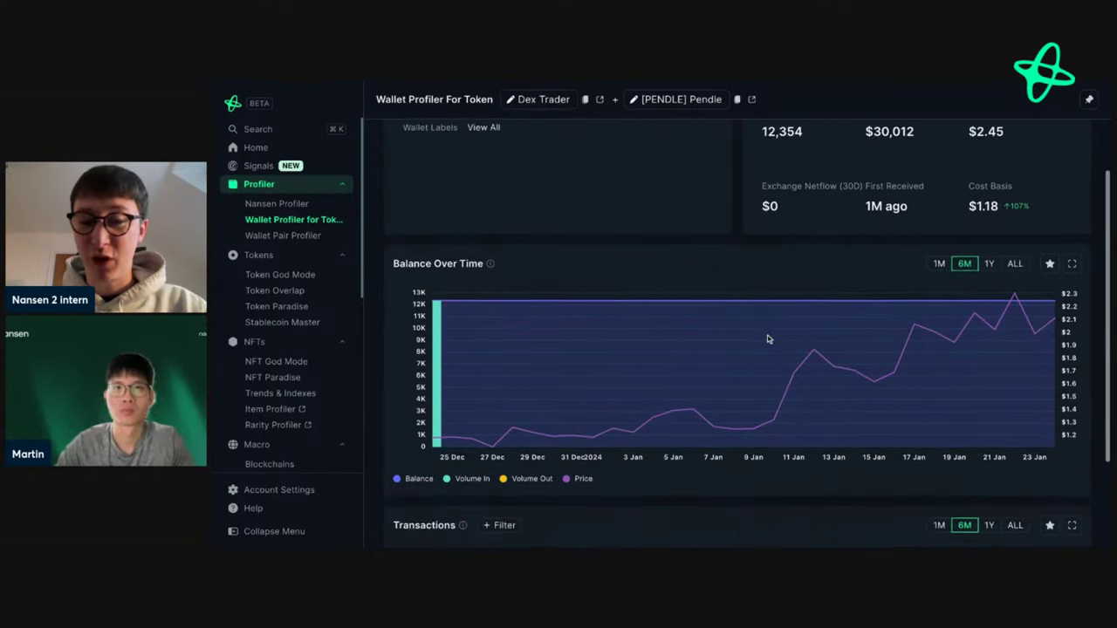
{"action": "scroll", "coordinate": [768, 340], "scroll_direction": "down", "scroll_amount": 3}
{"action": "scroll", "coordinate": [630, 409], "scroll_direction": "up", "scroll_amount": 2}
{"action": "mouse_move", "coordinate": [432, 396]}
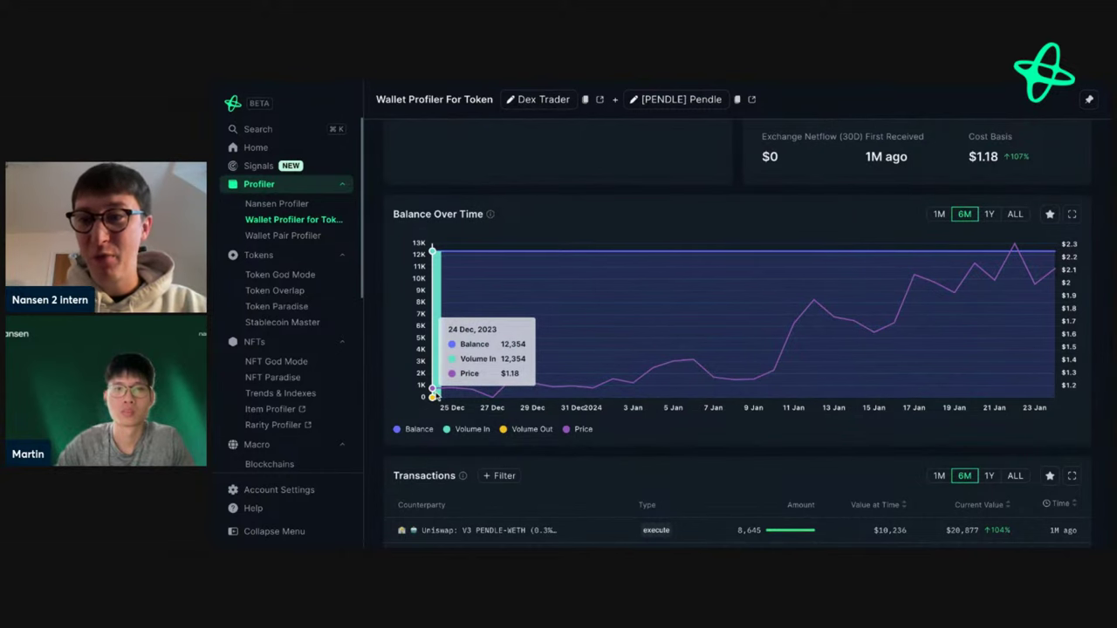
Open the Dex Trader's full Nansen Profiler page and examine its one-year historical token portfolio around December 2023
{"action": "scroll", "coordinate": [660, 212], "scroll_direction": "up", "scroll_amount": 1}
{"action": "scroll", "coordinate": [659, 212], "scroll_direction": "up", "scroll_amount": 3}
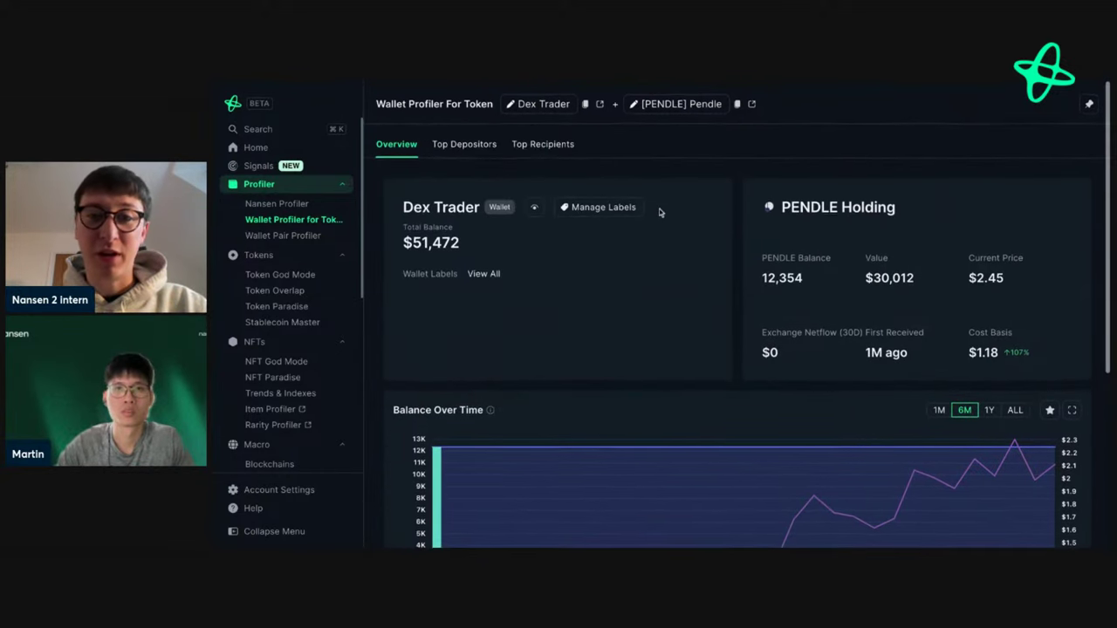
{"action": "left_click", "coordinate": [446, 201]}
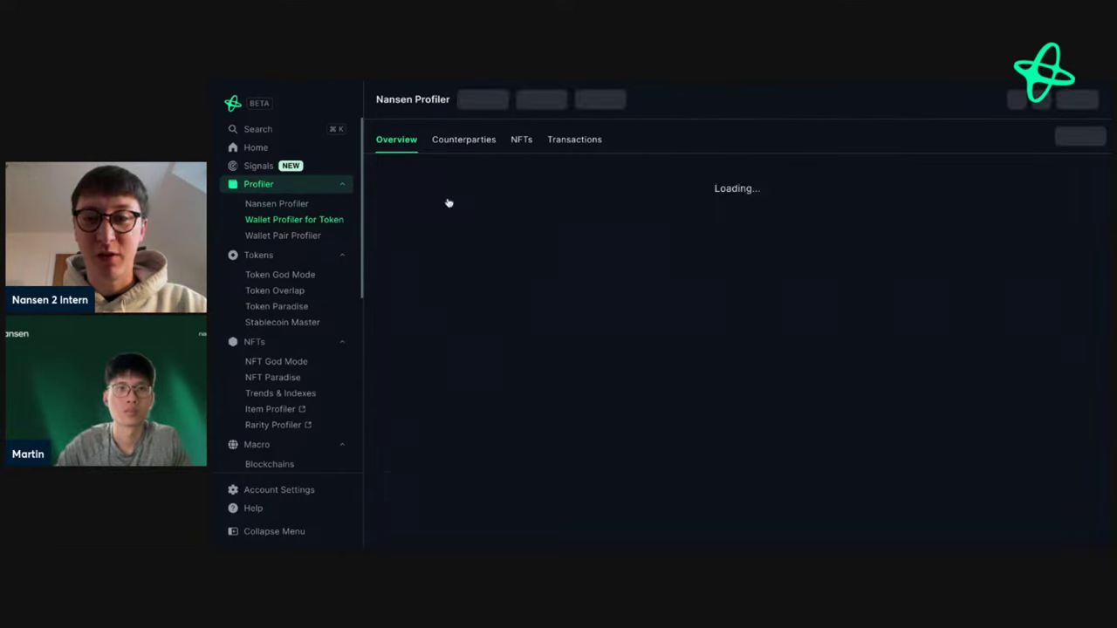
{"action": "scroll", "coordinate": [617, 294], "scroll_direction": "down", "scroll_amount": 2}
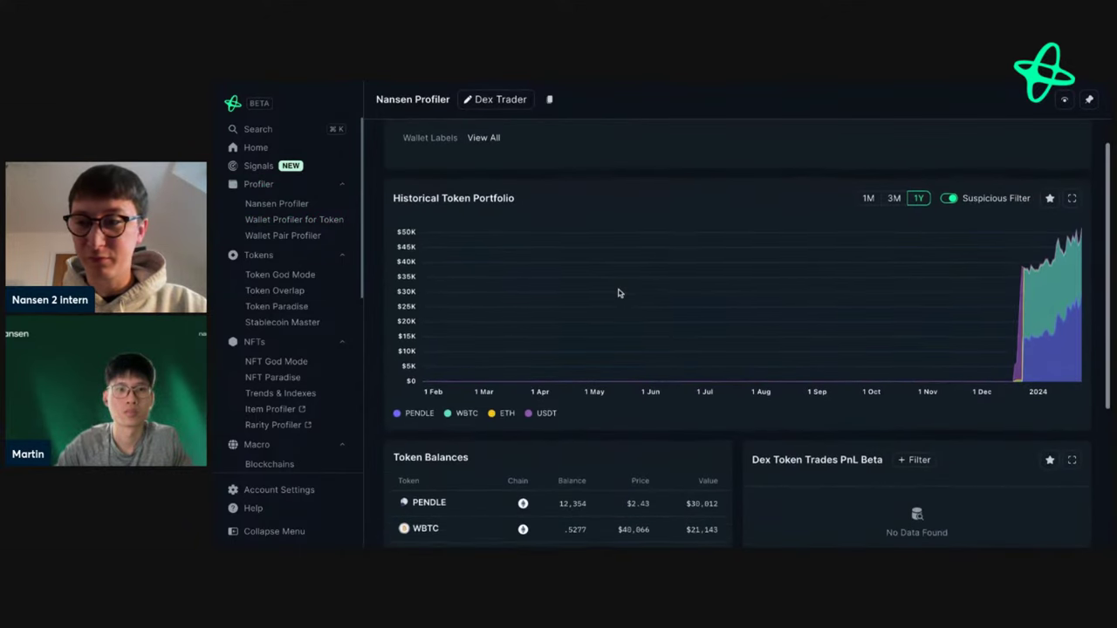
{"action": "scroll", "coordinate": [747, 336], "scroll_direction": "up", "scroll_amount": 1}
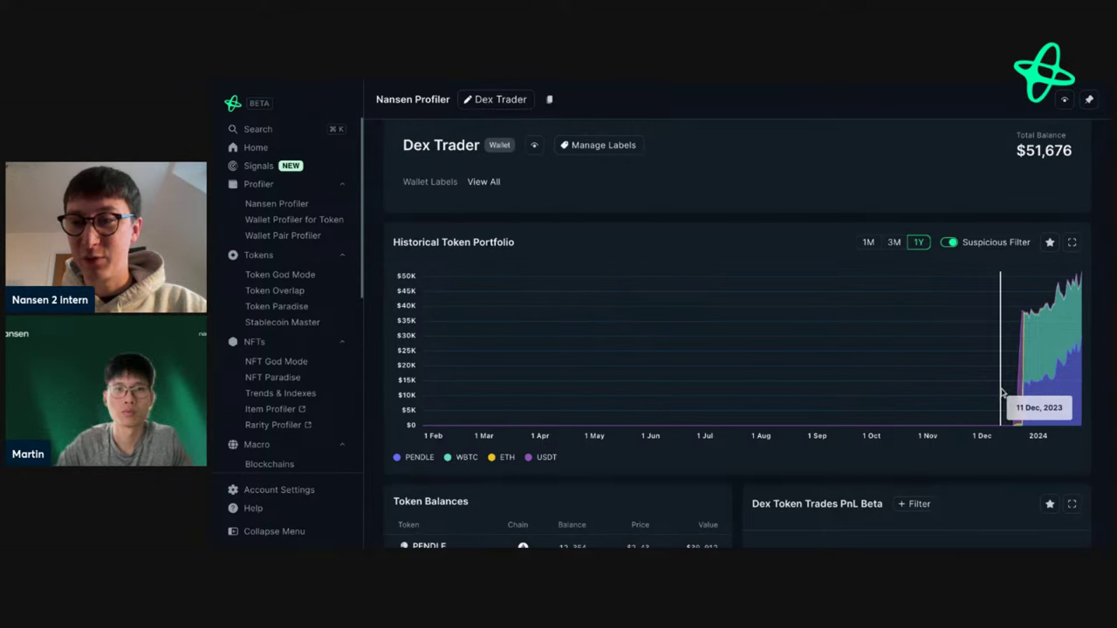
{"action": "scroll", "coordinate": [1001, 395], "scroll_direction": "up", "scroll_amount": 1}
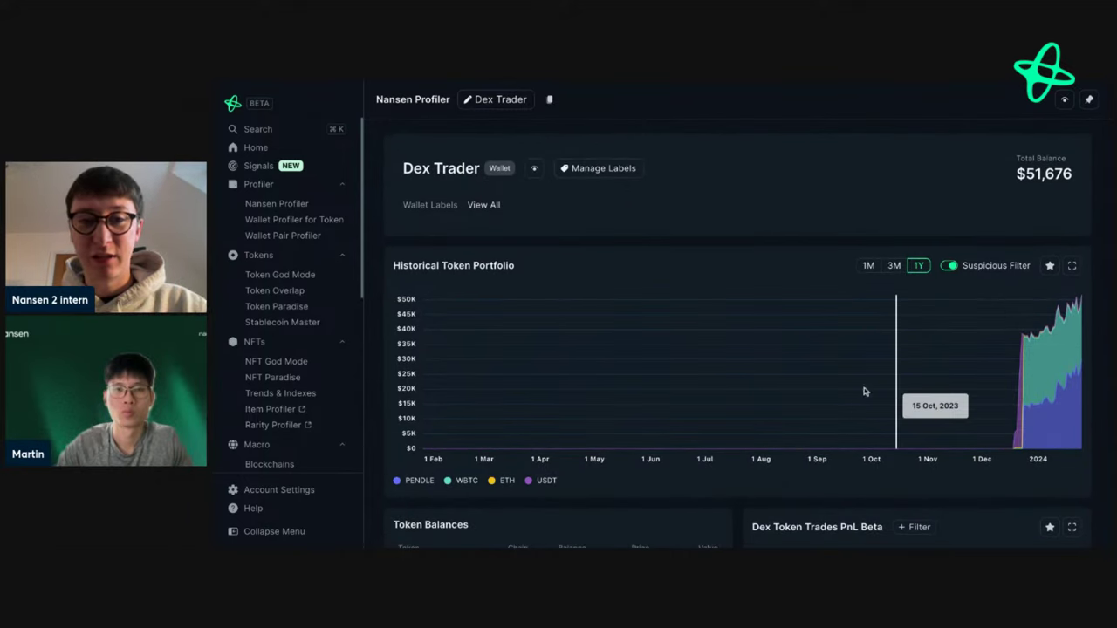
View all of the Dex Trader's wallet labels, close the list, and check its token balances and trading profits
{"action": "left_click", "coordinate": [483, 206]}
{"action": "left_click", "coordinate": [559, 201]}
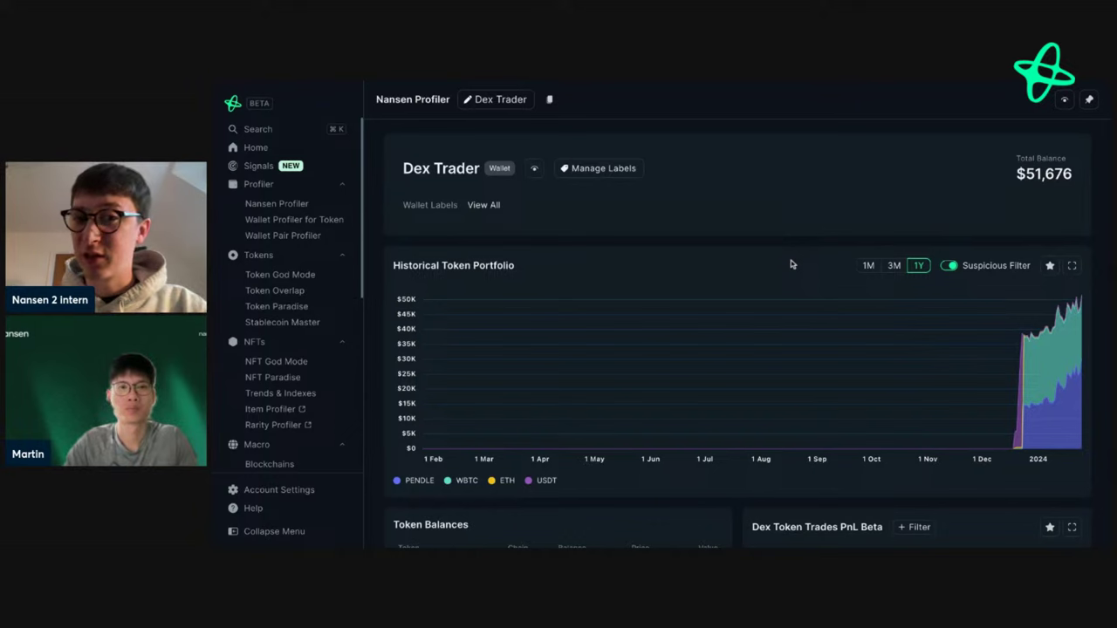
{"action": "scroll", "coordinate": [792, 264], "scroll_direction": "down", "scroll_amount": 1}
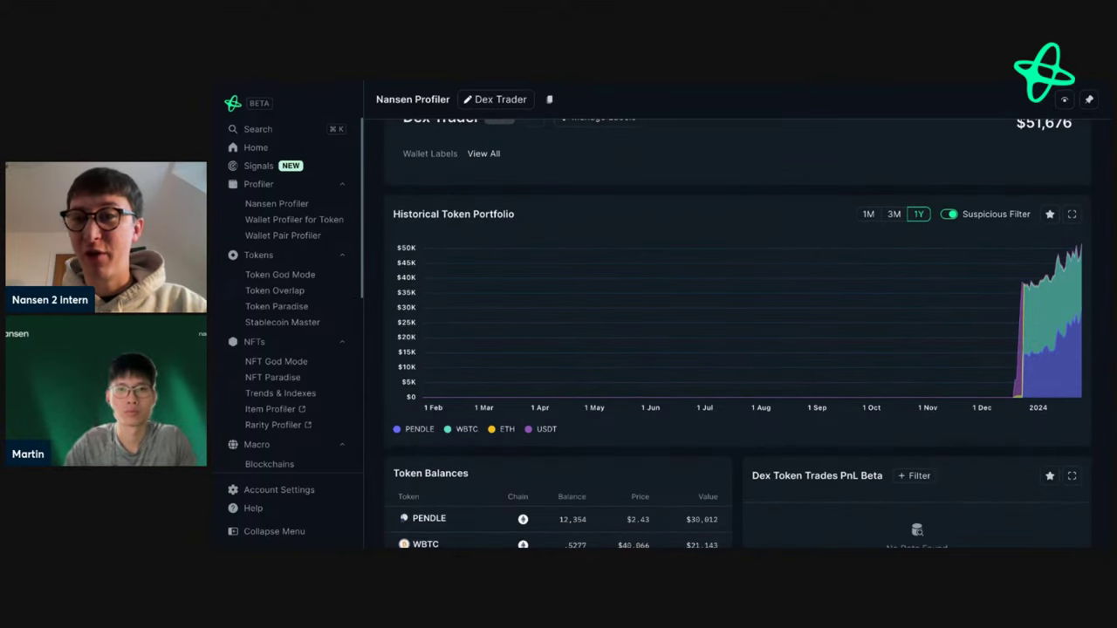
{"action": "scroll", "coordinate": [776, 301], "scroll_direction": "down", "scroll_amount": 2}
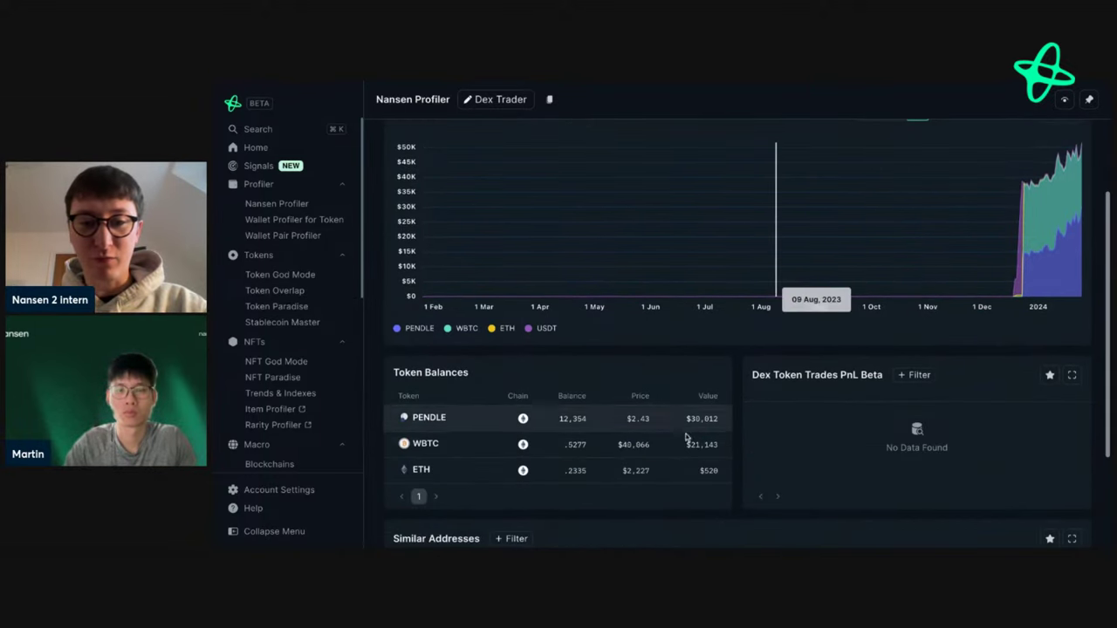
{"action": "scroll", "coordinate": [690, 417], "scroll_direction": "up", "scroll_amount": 4}
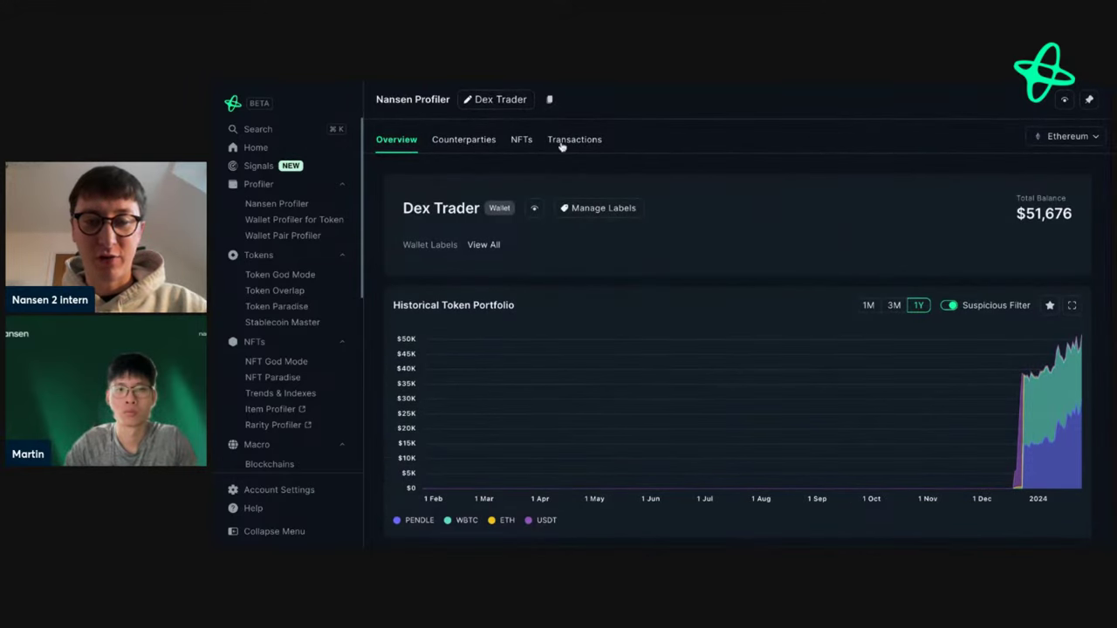
Open the Dex Trader's last-year token transfers, trace its Binance funding and PENDLE purchases, and check the following results page
{"action": "left_click", "coordinate": [569, 144]}
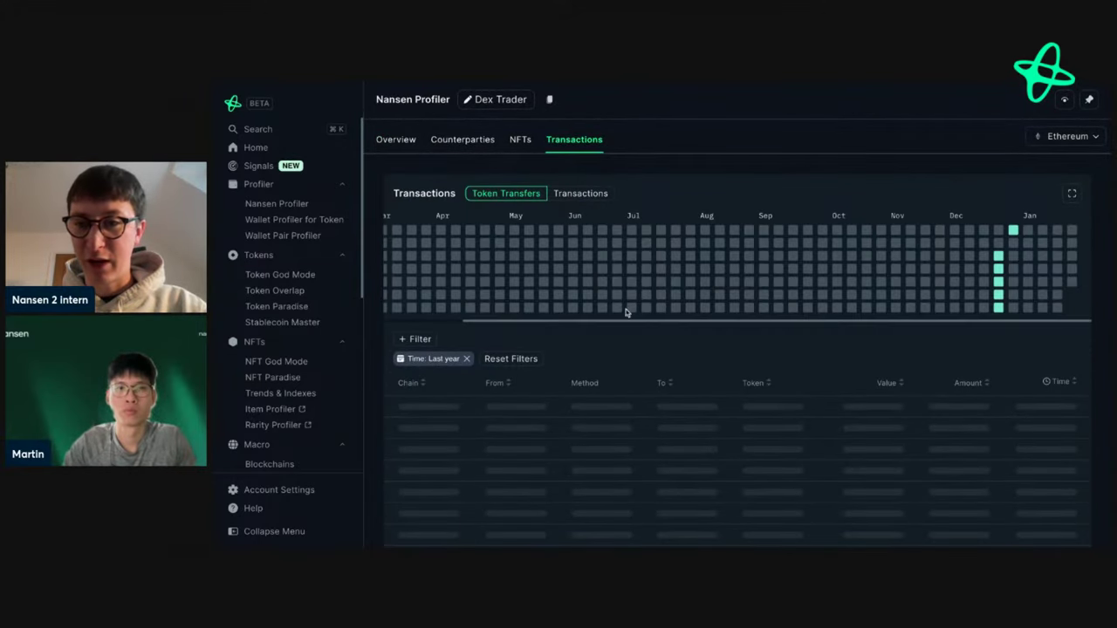
{"action": "scroll", "coordinate": [600, 367], "scroll_direction": "down", "scroll_amount": 2}
{"action": "scroll", "coordinate": [601, 367], "scroll_direction": "down", "scroll_amount": 4}
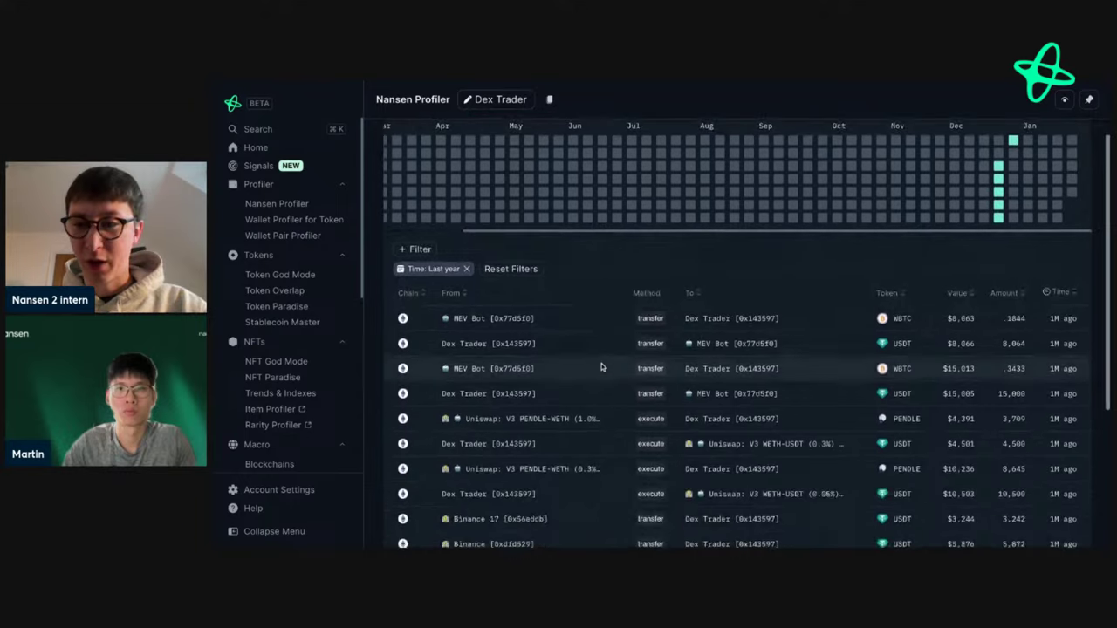
{"action": "scroll", "coordinate": [600, 366], "scroll_direction": "down", "scroll_amount": 3}
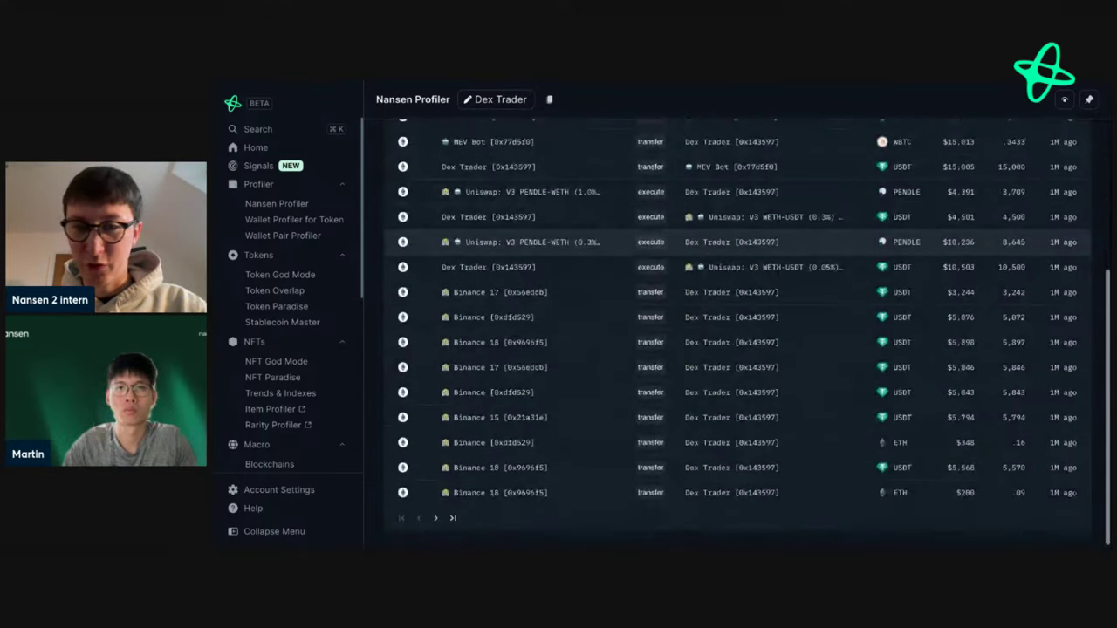
{"action": "left_click", "coordinate": [436, 517]}
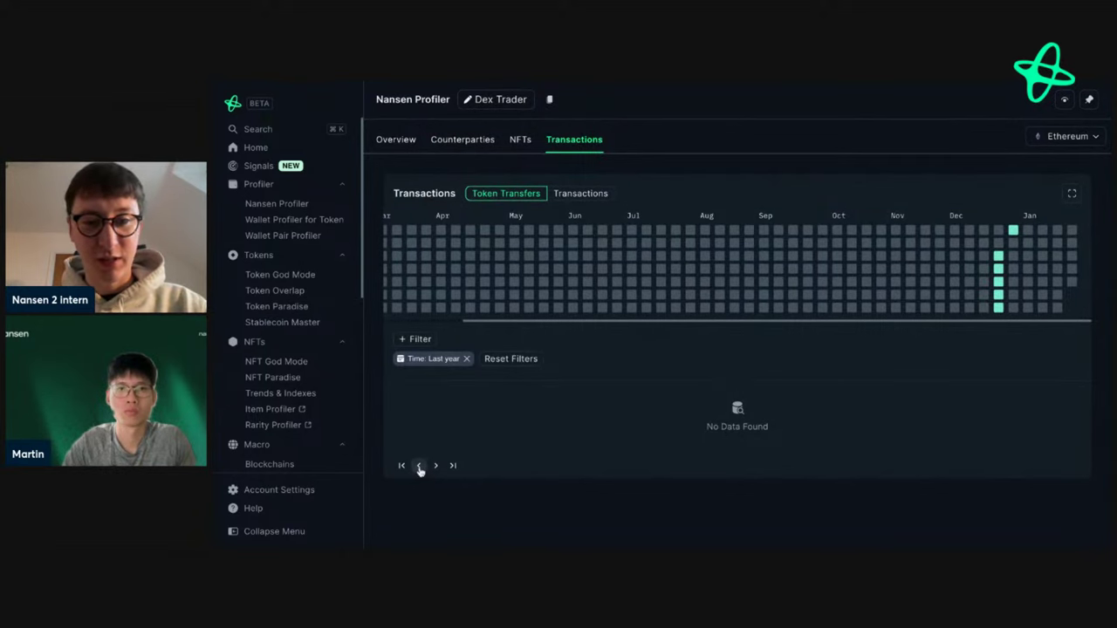
Go back one page in the Dex Trader's token transfers and return to its overview to review the one-year portfolio and token balances
{"action": "left_click", "coordinate": [419, 465]}
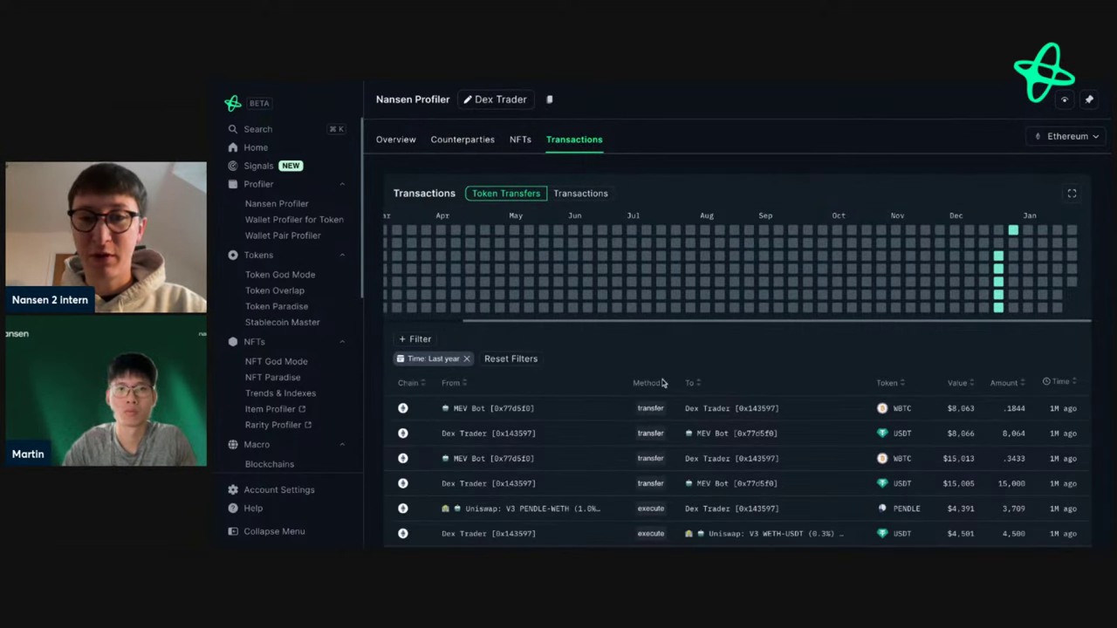
{"action": "left_click", "coordinate": [404, 146]}
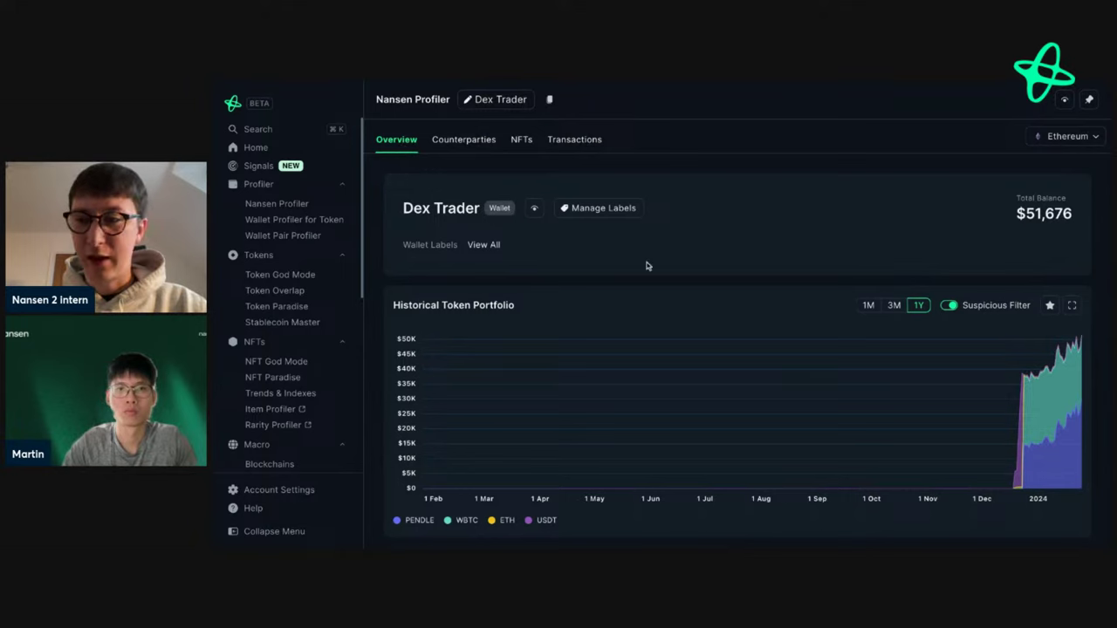
{"action": "scroll", "coordinate": [646, 266], "scroll_direction": "down", "scroll_amount": 1}
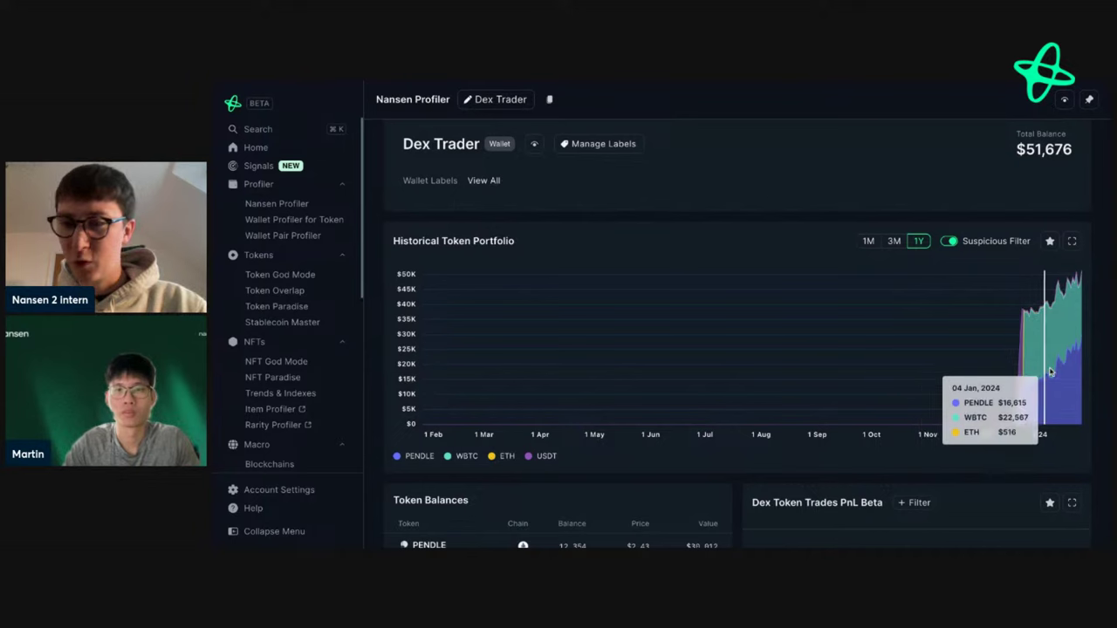
{"action": "scroll", "coordinate": [699, 495], "scroll_direction": "down", "scroll_amount": 2}
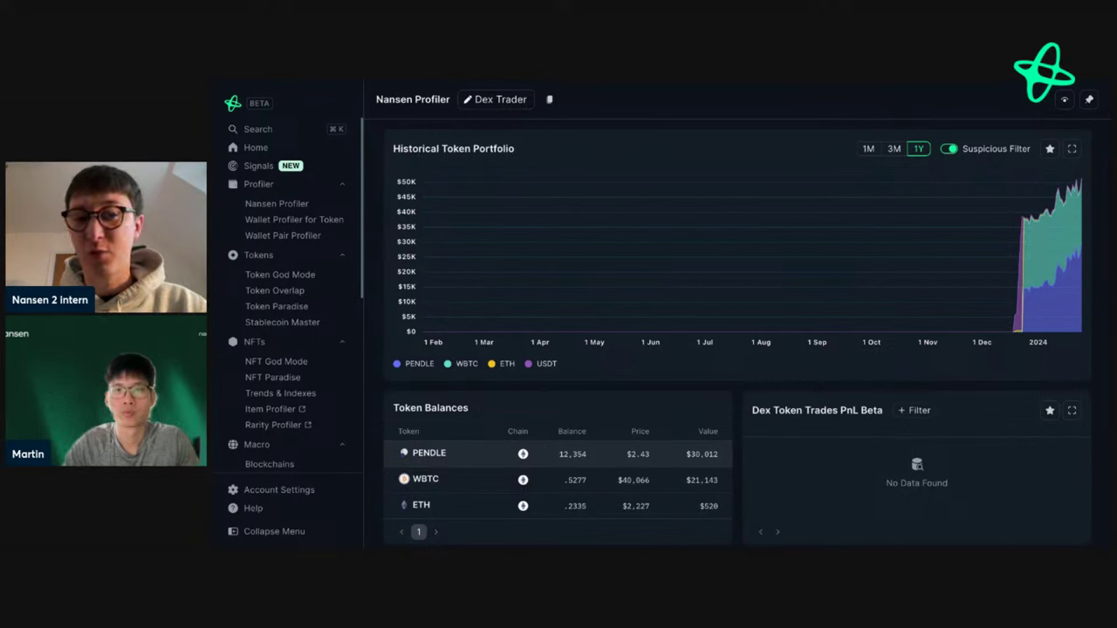
{"action": "scroll", "coordinate": [304, 438], "scroll_direction": "down", "scroll_amount": 3}
{"action": "scroll", "coordinate": [304, 438], "scroll_direction": "down", "scroll_amount": 2}
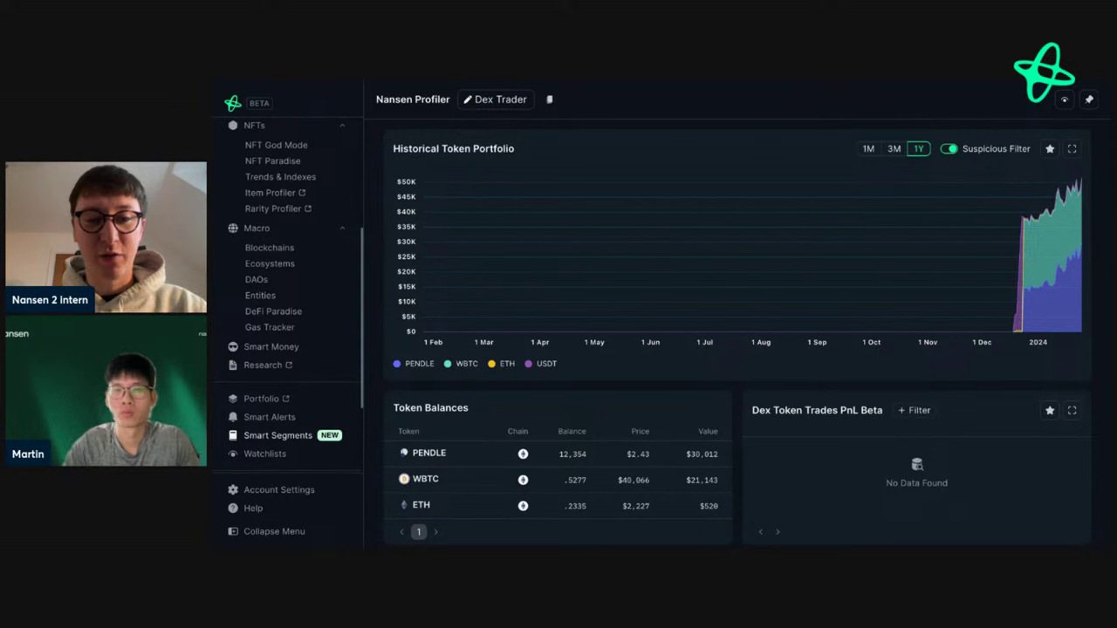
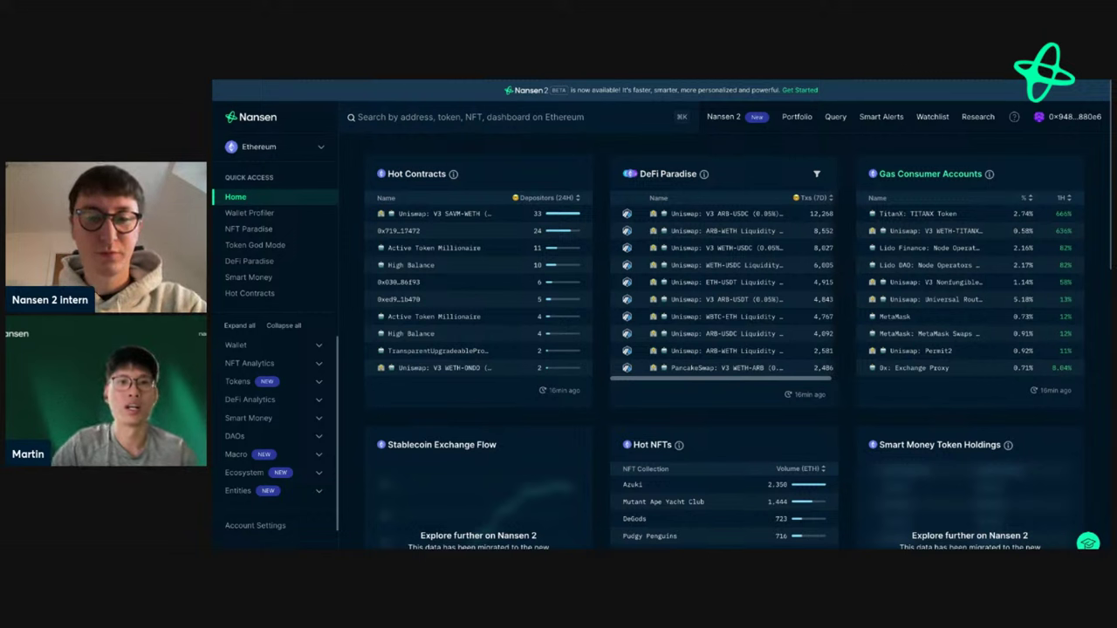
{"action": "mouse_move", "coordinate": [463, 220]}
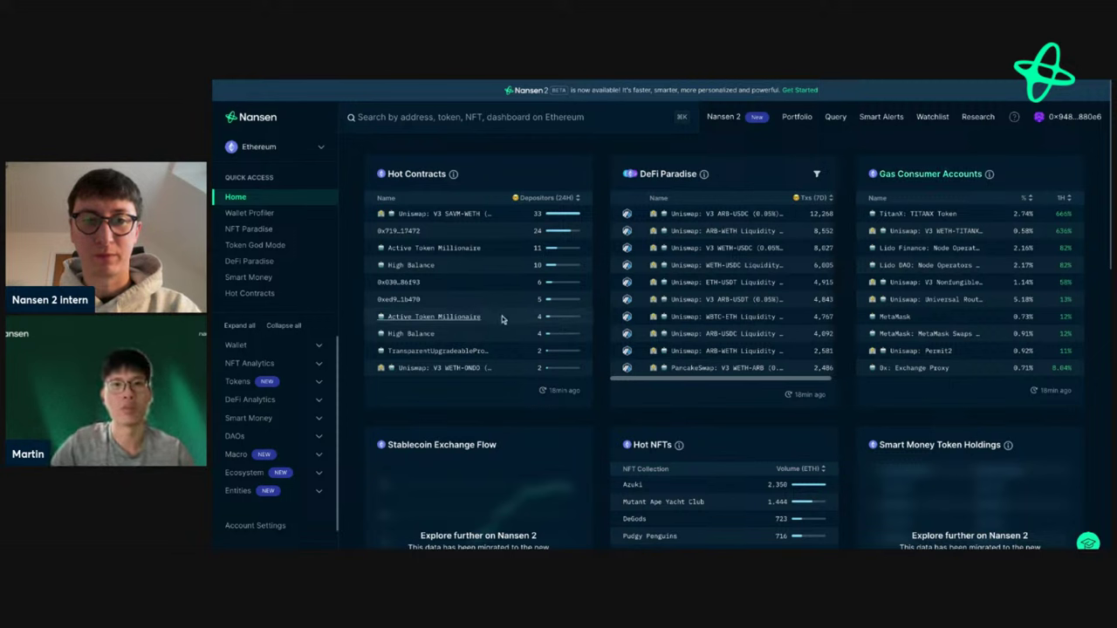
{"action": "mouse_move", "coordinate": [478, 374]}
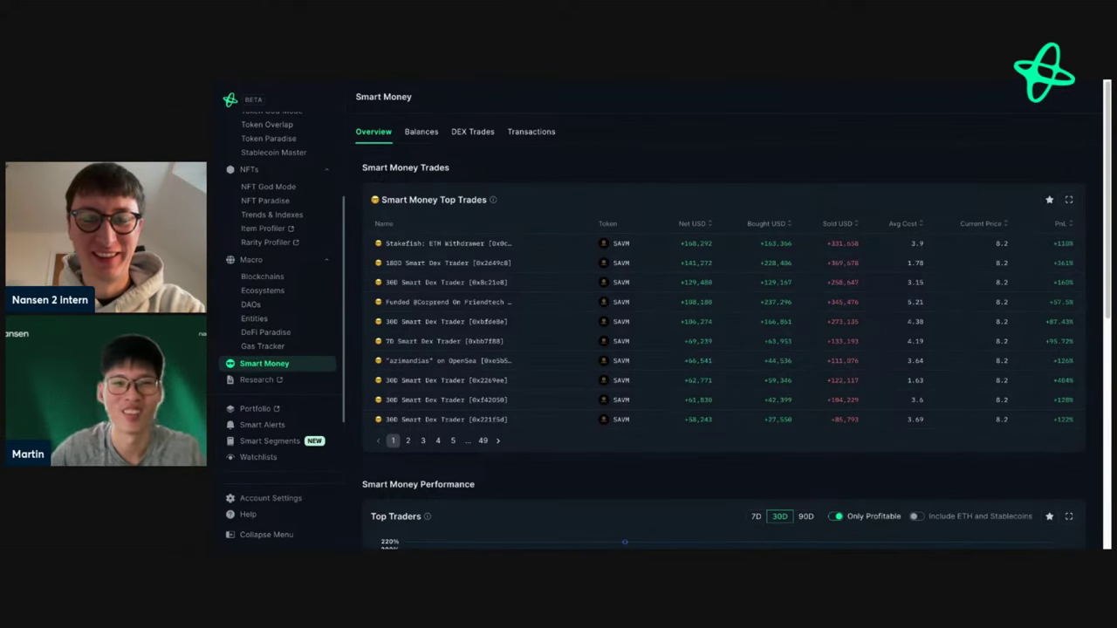
Review the Smart Money overview, inspecting individual wallets' PNL, ROI and top tokens on the 30-day Top Traders chart and the trends section
{"action": "scroll", "coordinate": [561, 206], "scroll_direction": "down", "scroll_amount": 2}
{"action": "scroll", "coordinate": [561, 207], "scroll_direction": "down", "scroll_amount": 2}
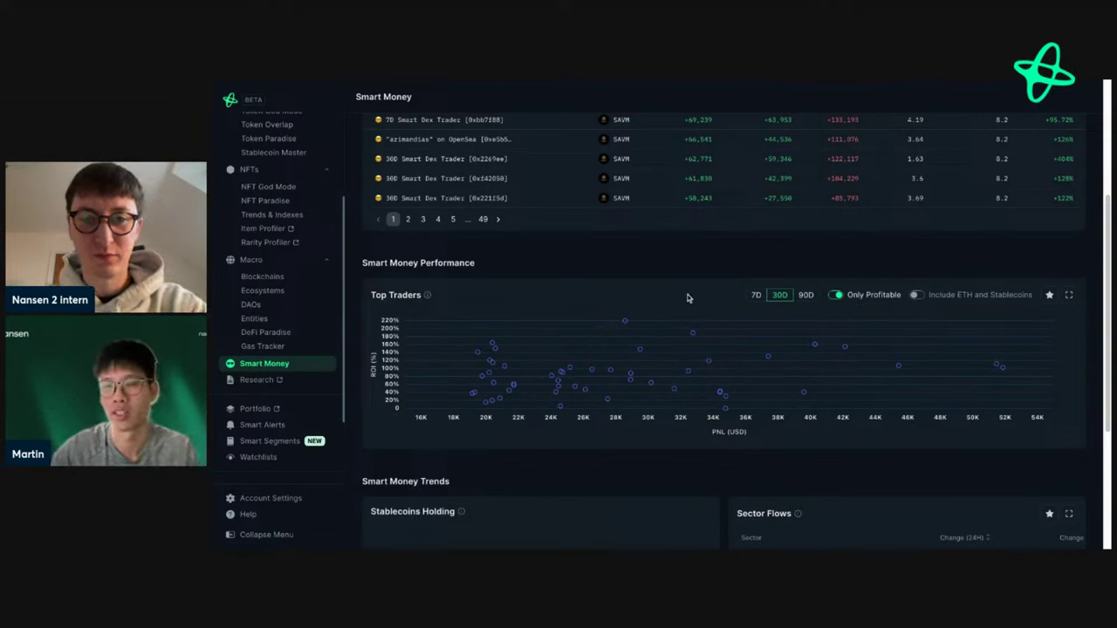
{"action": "mouse_move", "coordinate": [617, 328]}
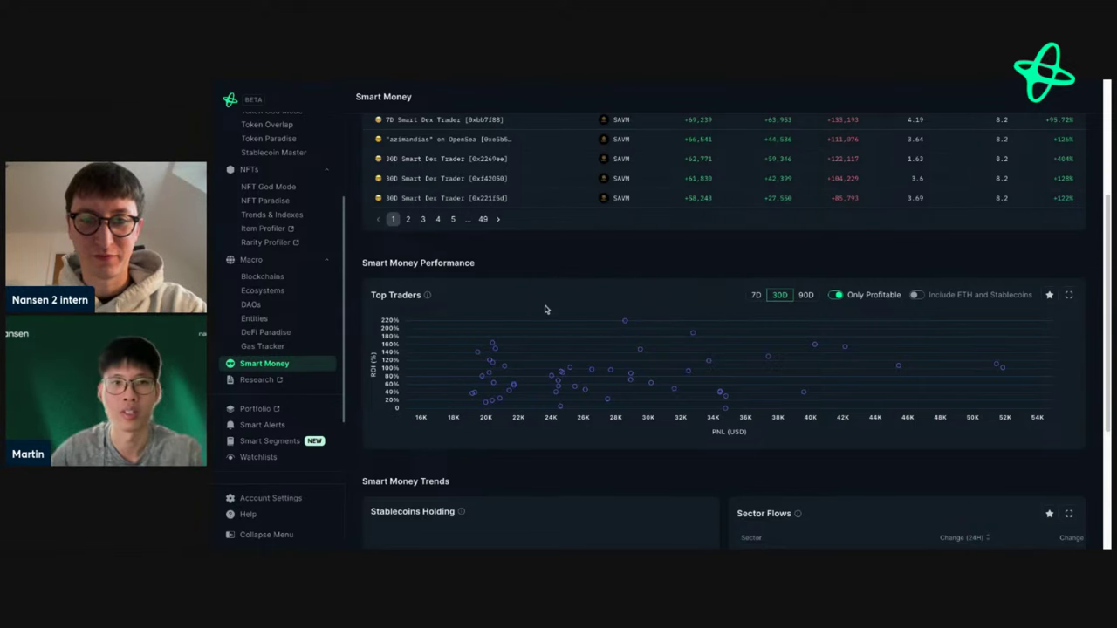
{"action": "scroll", "coordinate": [545, 309], "scroll_direction": "down", "scroll_amount": 1}
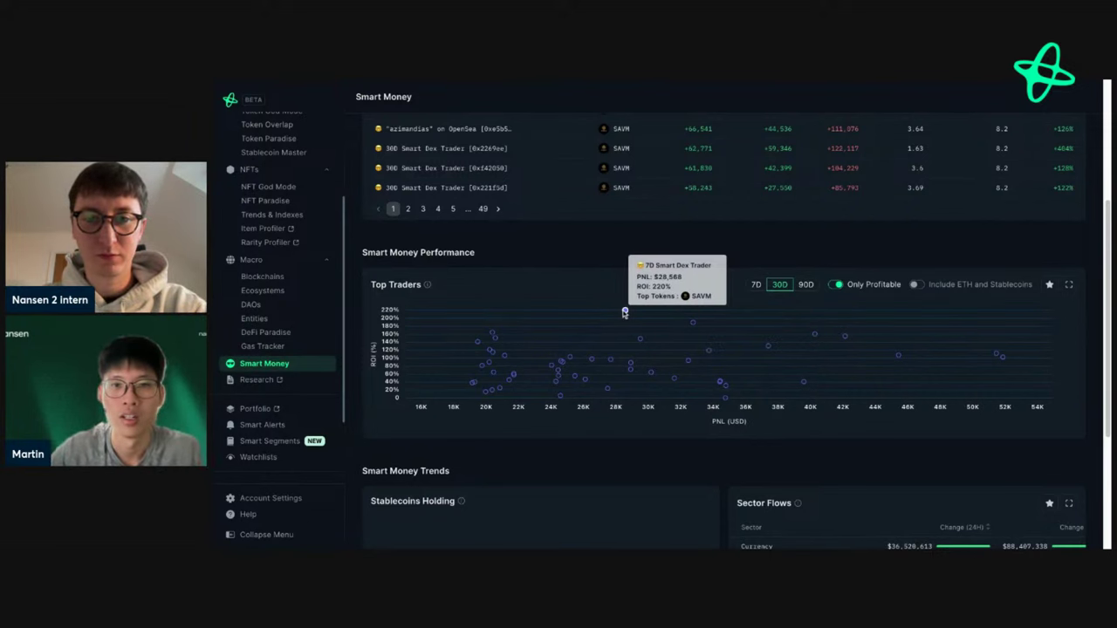
{"action": "mouse_move", "coordinate": [708, 351]}
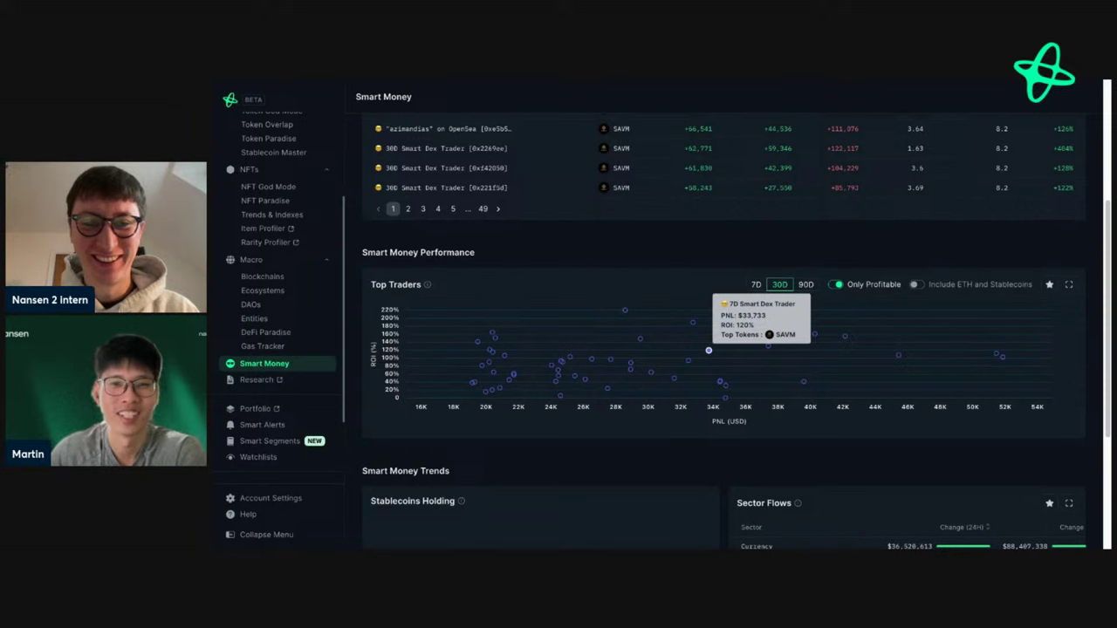
{"action": "mouse_move", "coordinate": [749, 355]}
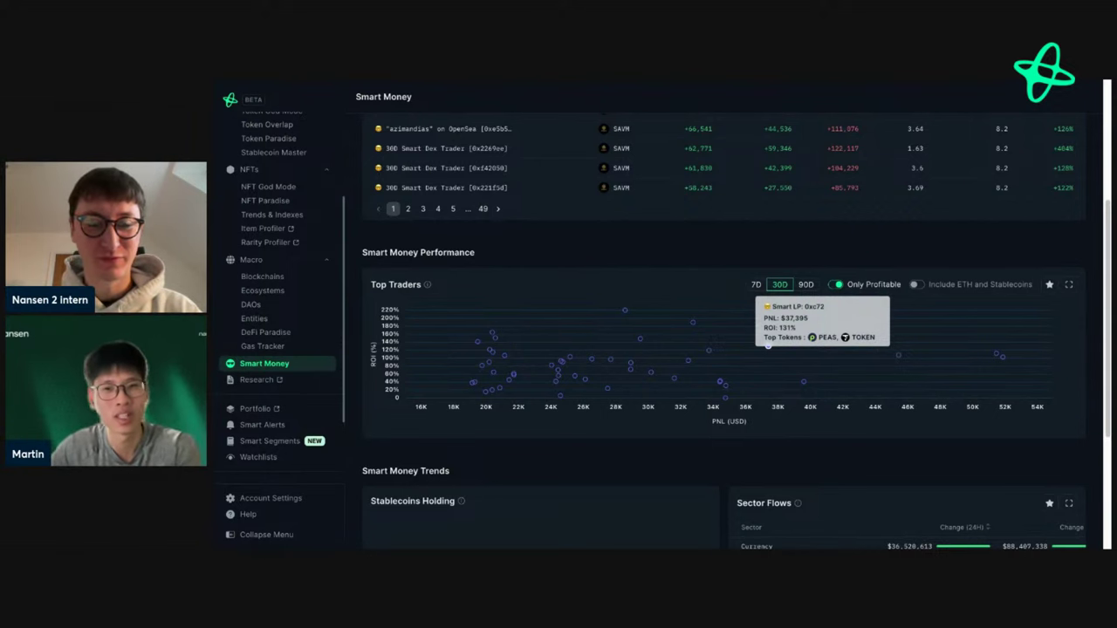
{"action": "scroll", "coordinate": [603, 329], "scroll_direction": "down", "scroll_amount": 2}
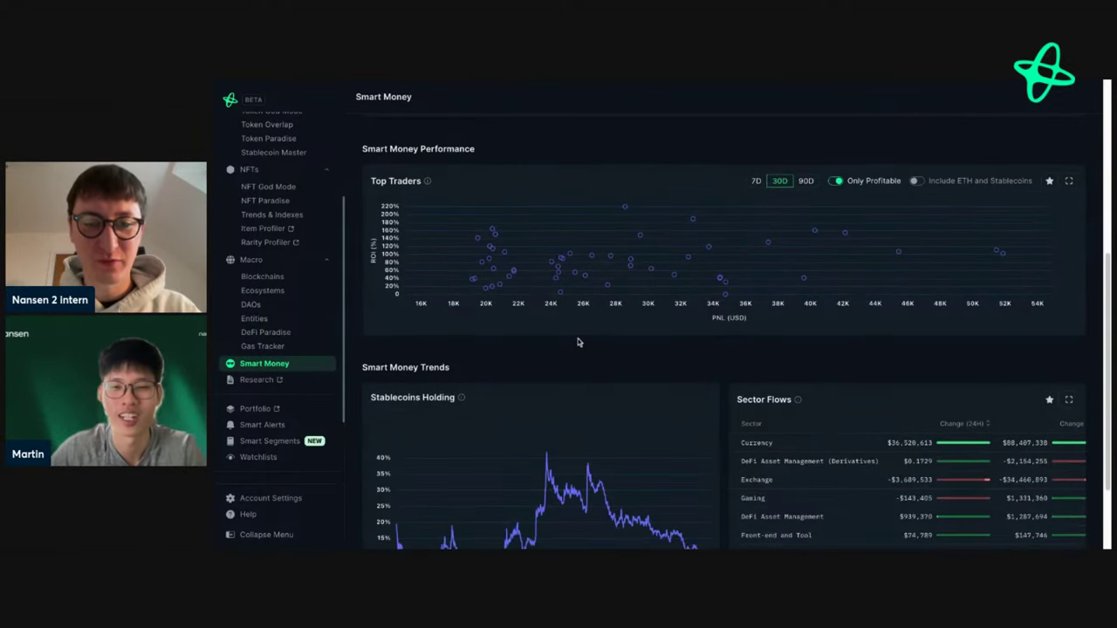
{"action": "scroll", "coordinate": [577, 342], "scroll_direction": "down", "scroll_amount": 2}
{"action": "scroll", "coordinate": [577, 342], "scroll_direction": "up", "scroll_amount": 7}
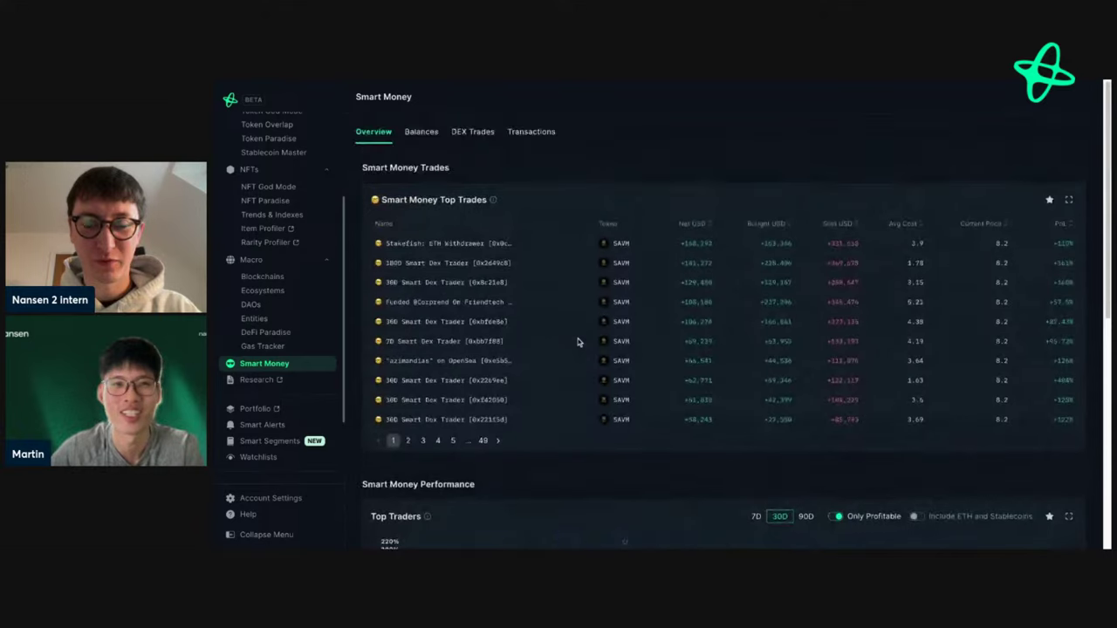
Open the Smart Money token balances and examine BLUR's balance and its recent balance changes
{"action": "left_click", "coordinate": [421, 133]}
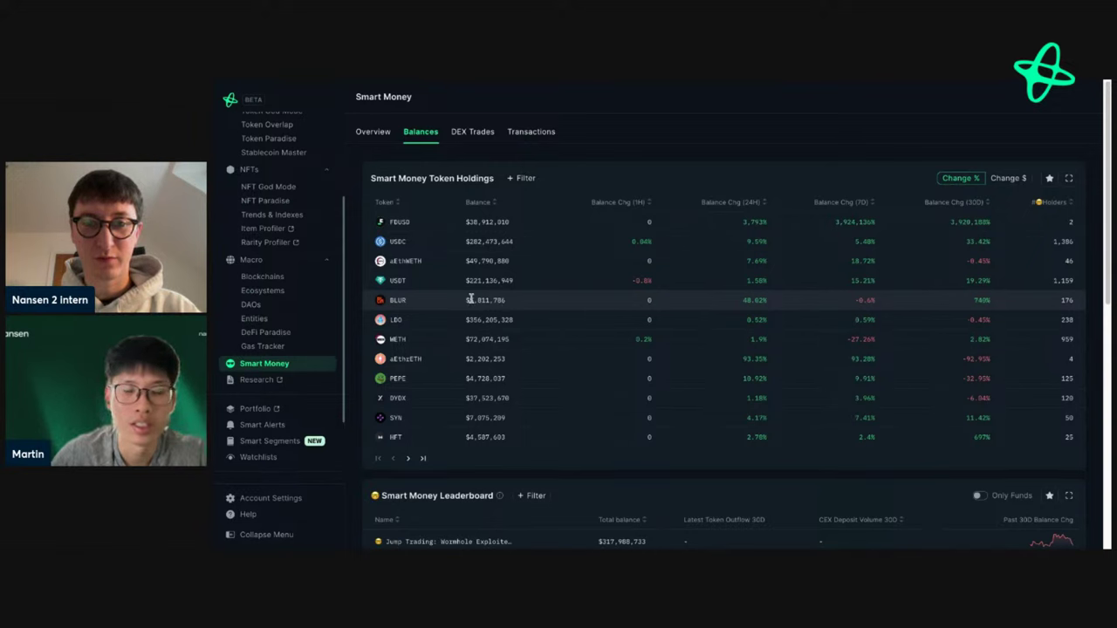
{"action": "left_click_drag", "start_coordinate": [468, 299], "coordinate": [508, 300]}
{"action": "left_click", "coordinate": [517, 301]}
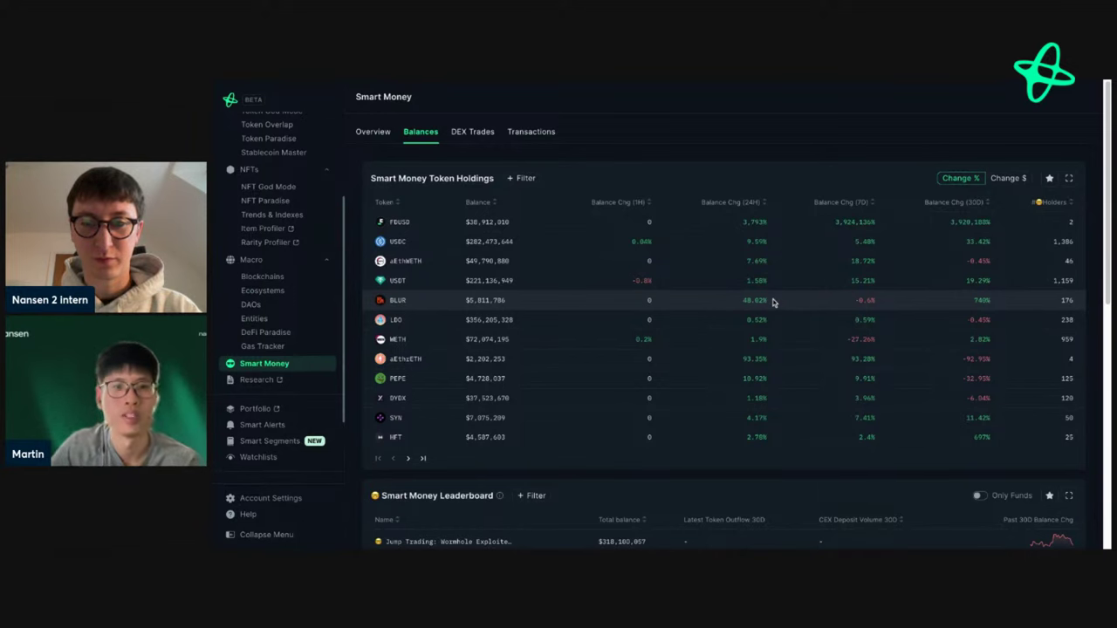
Read through the first page of the Smart Money Leaderboard, comparing wallets' total balances, token outflows and CEX deposit volumes
{"action": "scroll", "coordinate": [652, 391], "scroll_direction": "down", "scroll_amount": 1}
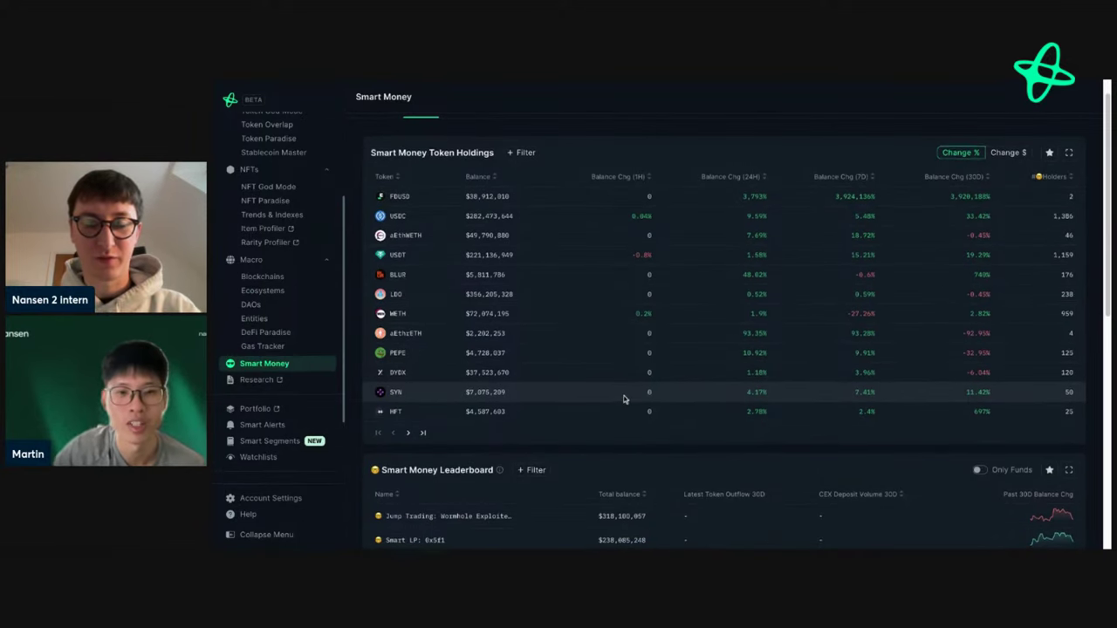
{"action": "scroll", "coordinate": [624, 397], "scroll_direction": "down", "scroll_amount": 3}
{"action": "scroll", "coordinate": [624, 399], "scroll_direction": "down", "scroll_amount": 2}
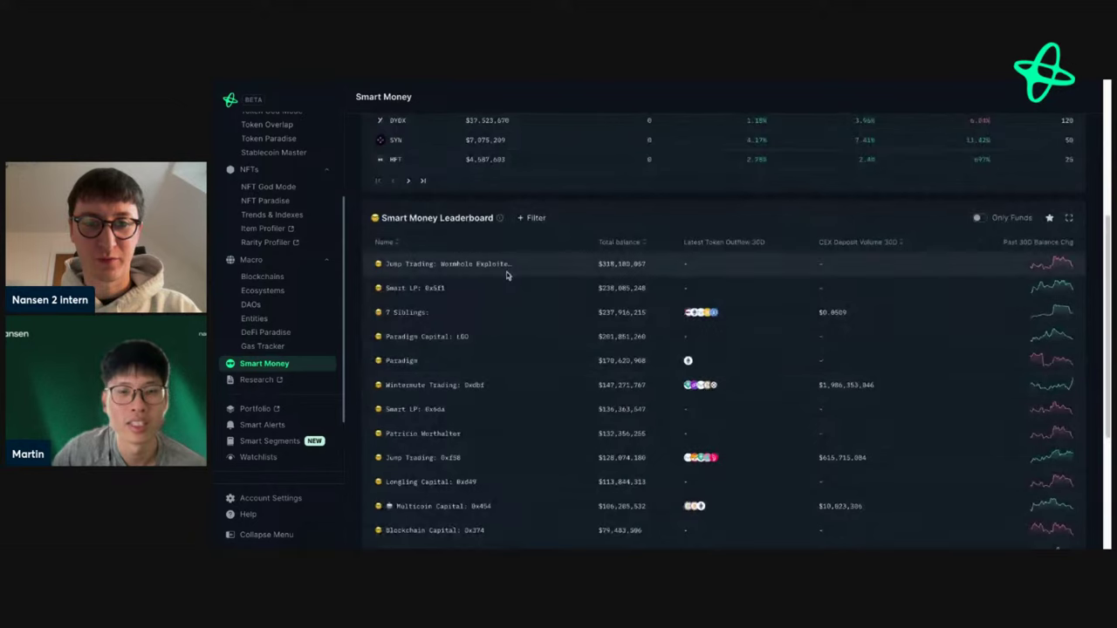
{"action": "scroll", "coordinate": [505, 265], "scroll_direction": "down", "scroll_amount": 1}
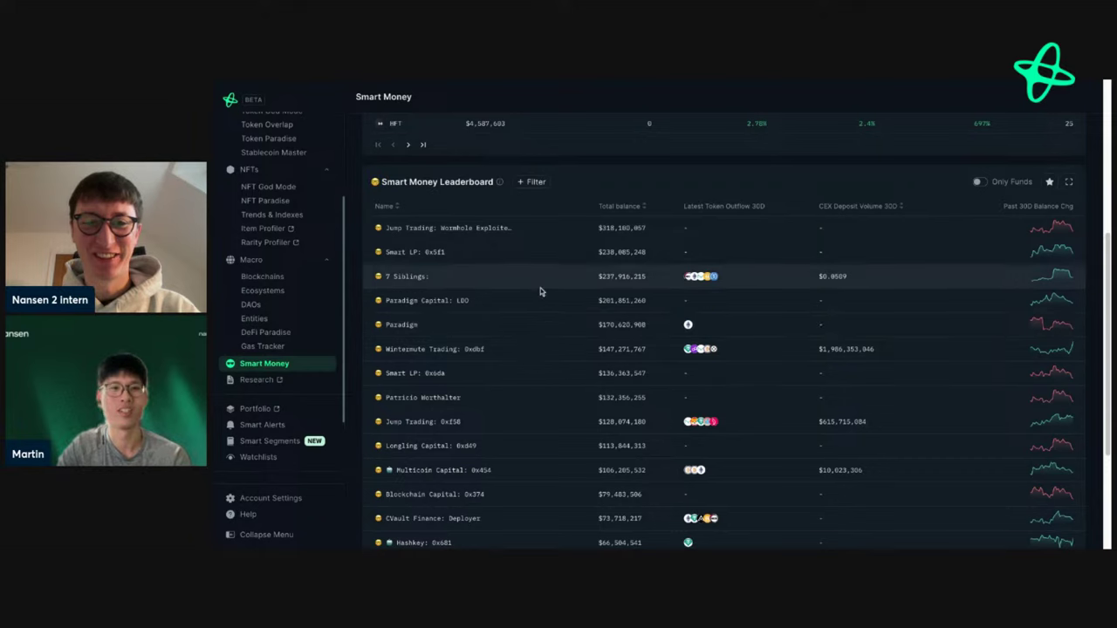
{"action": "scroll", "coordinate": [540, 288], "scroll_direction": "down", "scroll_amount": 1}
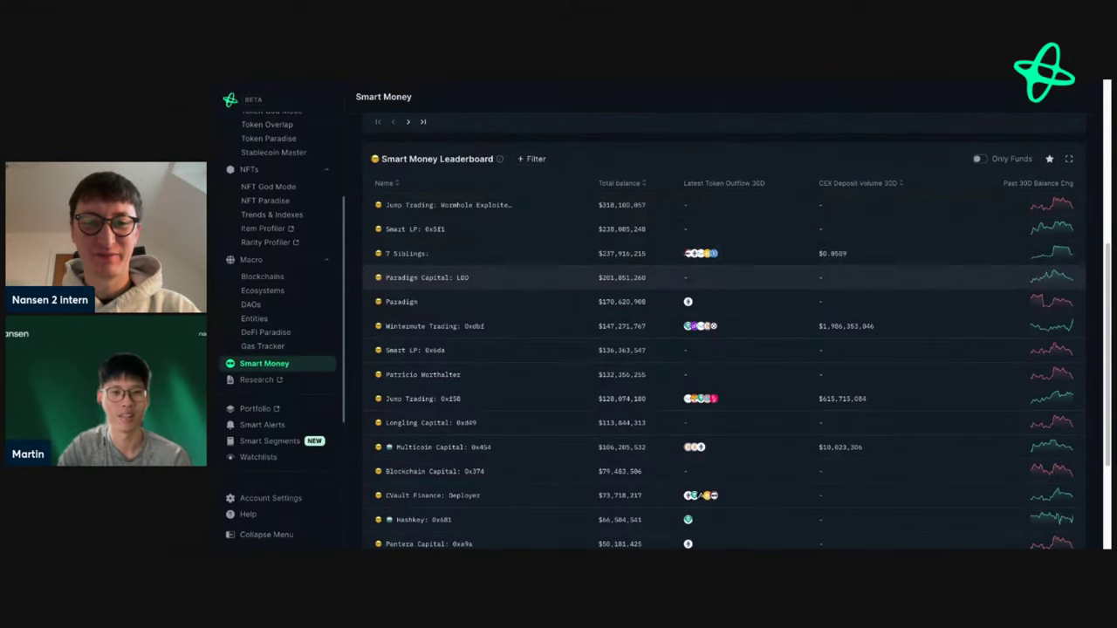
{"action": "scroll", "coordinate": [569, 303], "scroll_direction": "down", "scroll_amount": 2}
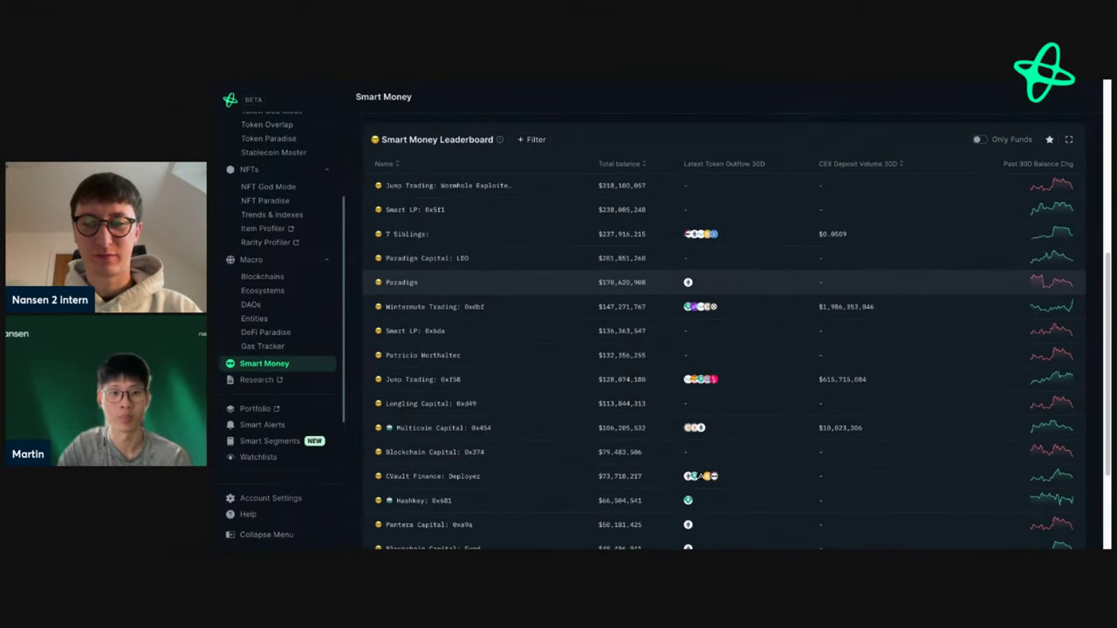
{"action": "scroll", "coordinate": [569, 303], "scroll_direction": "down", "scroll_amount": 5}
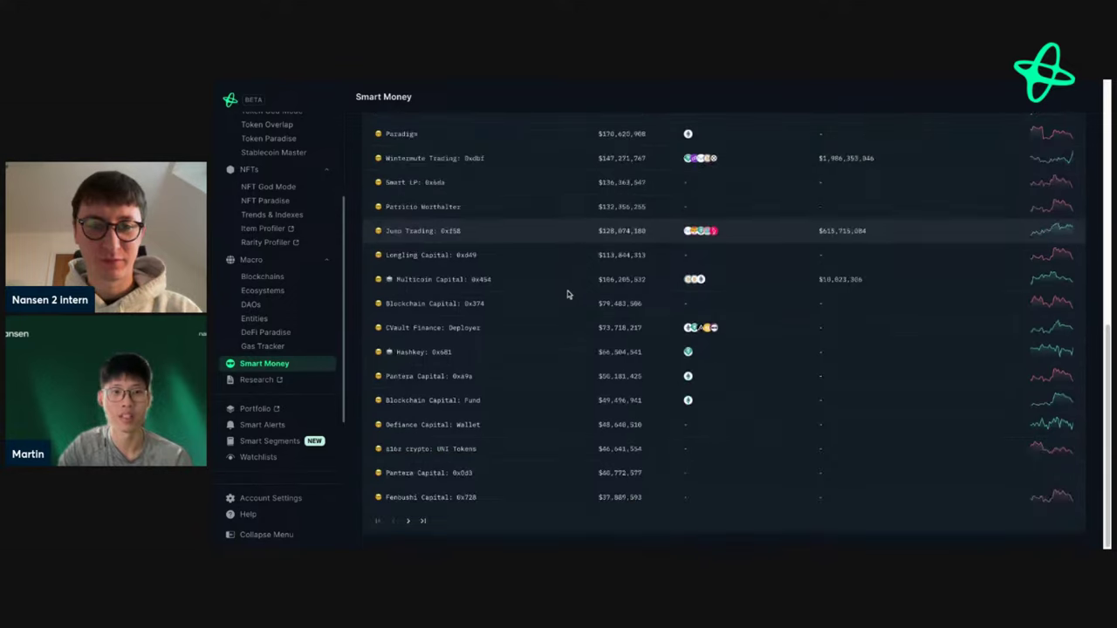
Open the second page of the Smart Money Leaderboard, scan its wallets and inspect the Airdrop Pro wallet's net worth and labels
{"action": "left_click", "coordinate": [408, 521]}
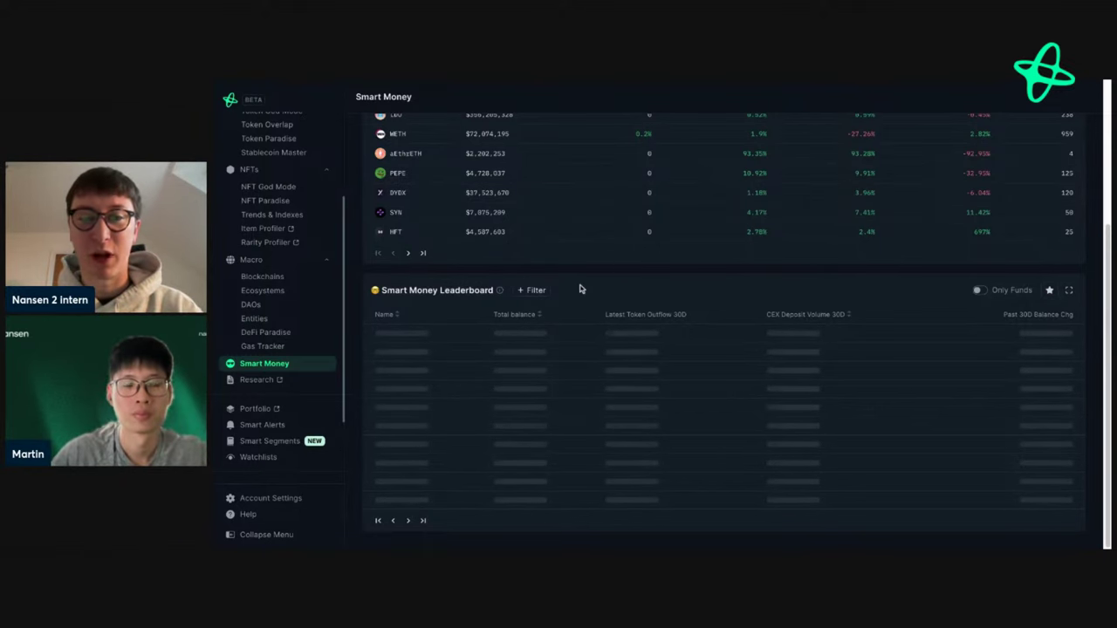
{"action": "scroll", "coordinate": [580, 282], "scroll_direction": "down", "scroll_amount": 3}
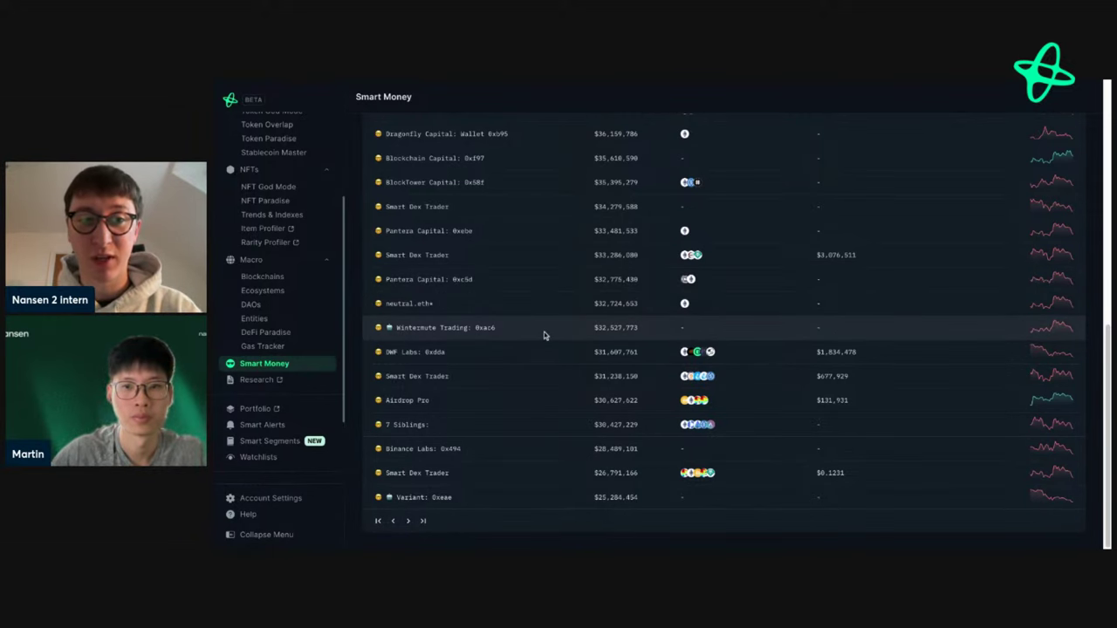
{"action": "scroll", "coordinate": [544, 332], "scroll_direction": "up", "scroll_amount": 3}
{"action": "scroll", "coordinate": [544, 331], "scroll_direction": "up", "scroll_amount": 1}
{"action": "scroll", "coordinate": [543, 332], "scroll_direction": "down", "scroll_amount": 3}
{"action": "scroll", "coordinate": [543, 332], "scroll_direction": "up", "scroll_amount": 2}
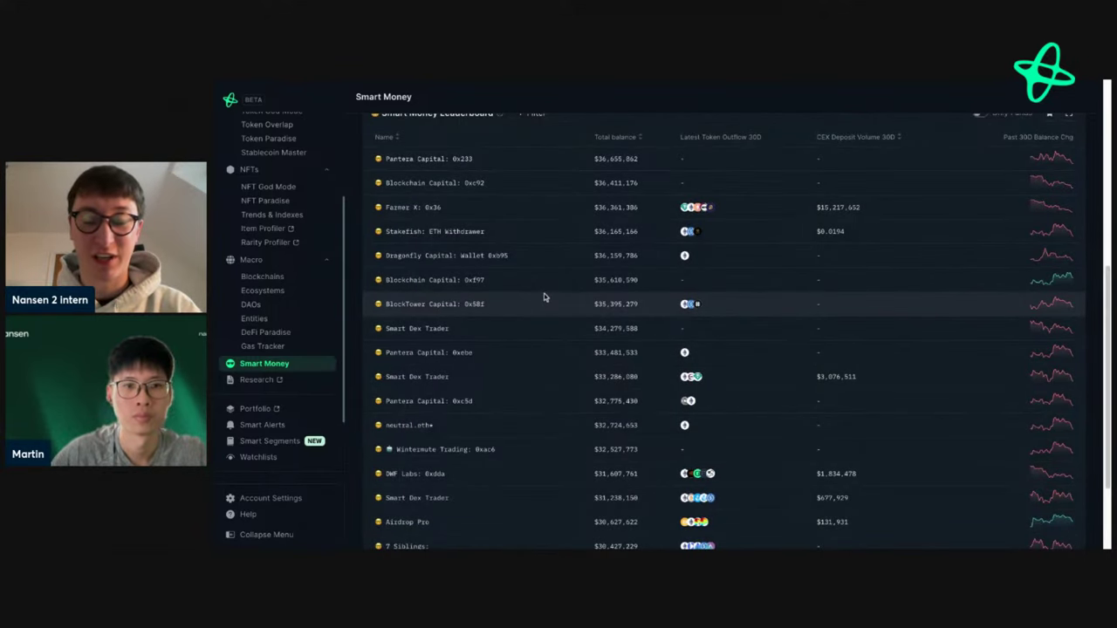
{"action": "scroll", "coordinate": [543, 298], "scroll_direction": "down", "scroll_amount": 1}
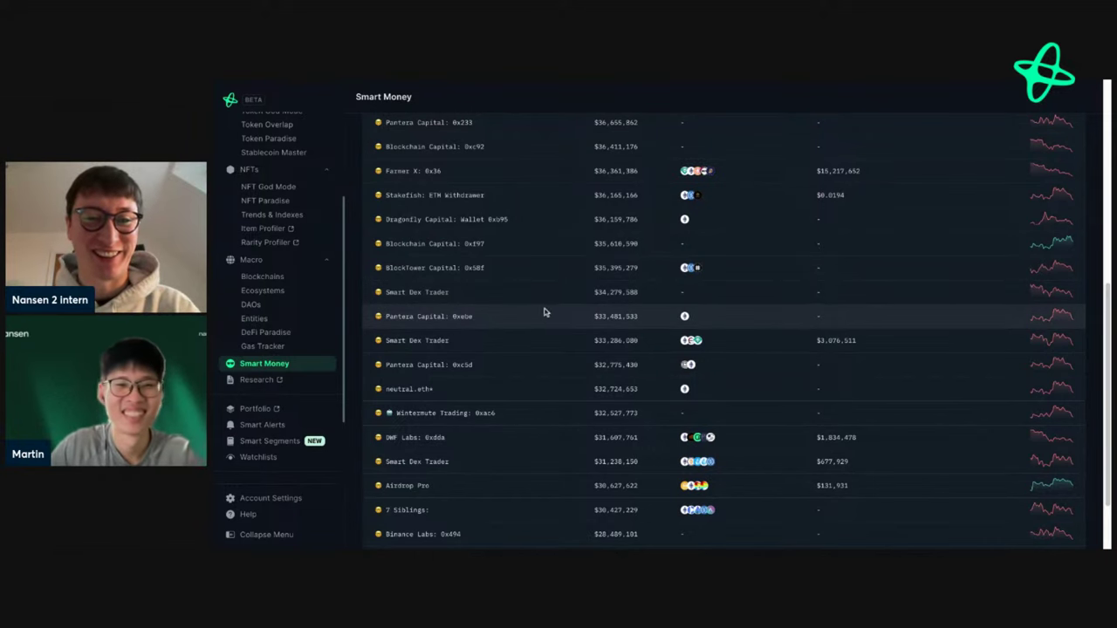
{"action": "scroll", "coordinate": [544, 310], "scroll_direction": "down", "scroll_amount": 2}
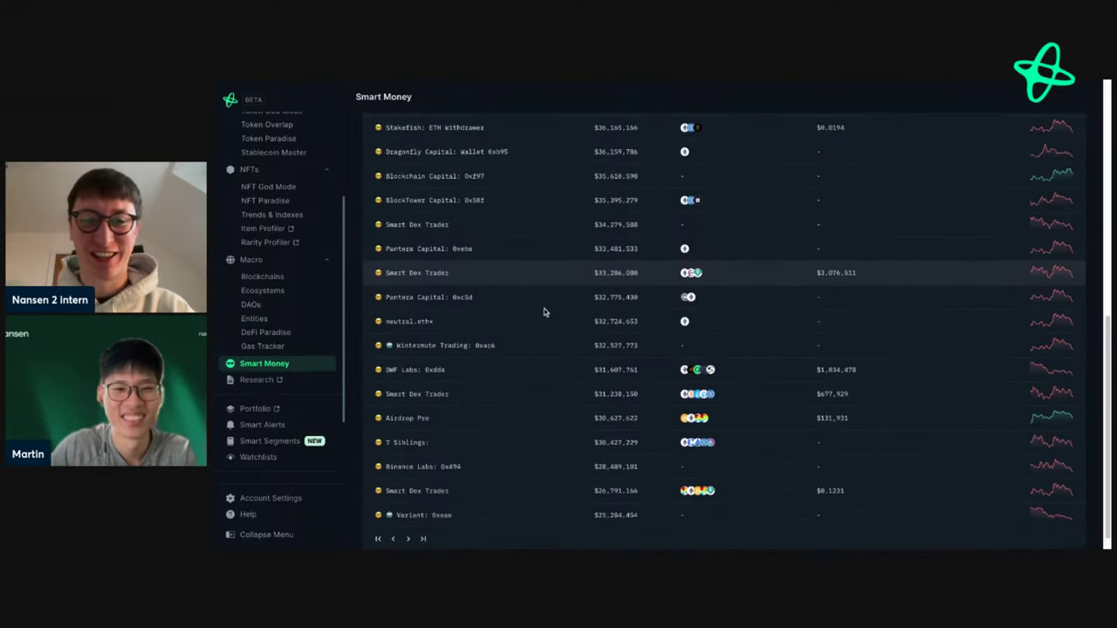
{"action": "scroll", "coordinate": [544, 312], "scroll_direction": "down", "scroll_amount": 1}
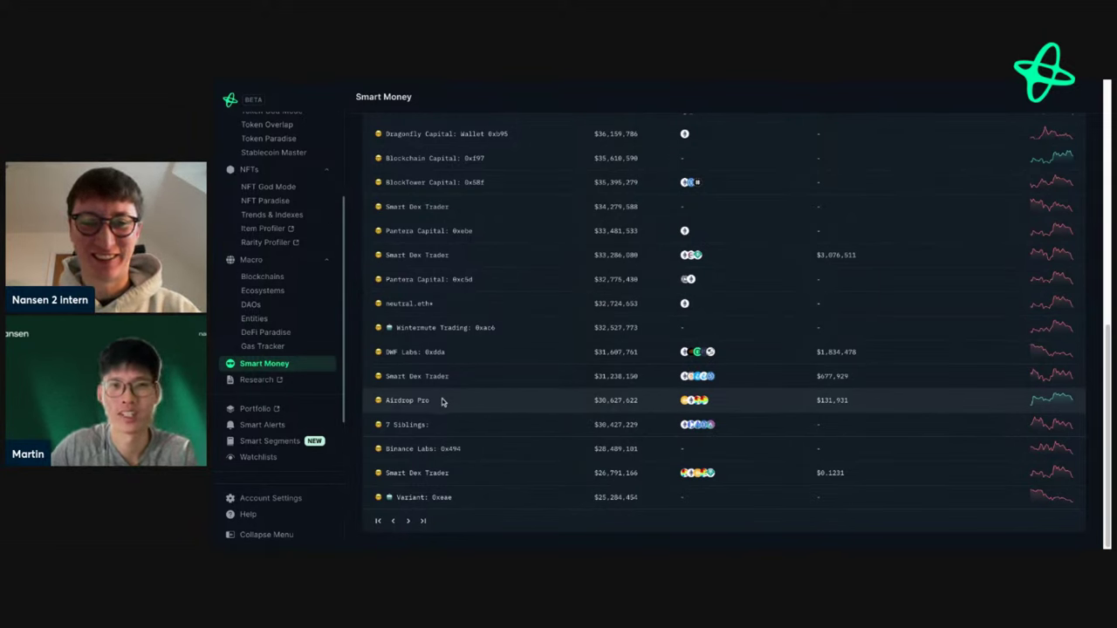
{"action": "mouse_move", "coordinate": [421, 256]}
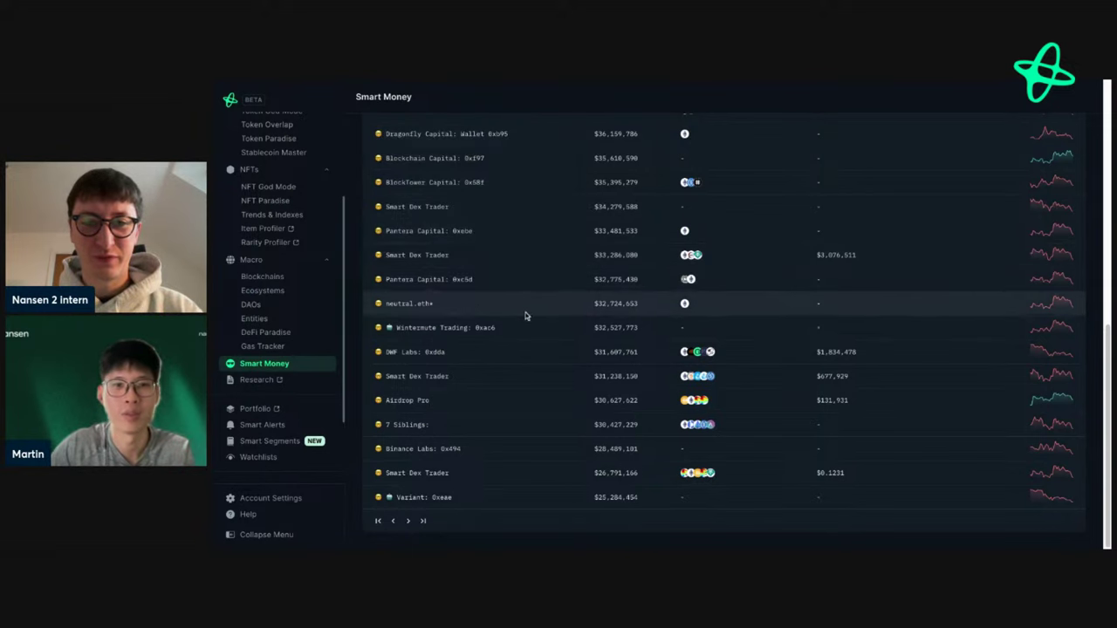
{"action": "mouse_move", "coordinate": [428, 404]}
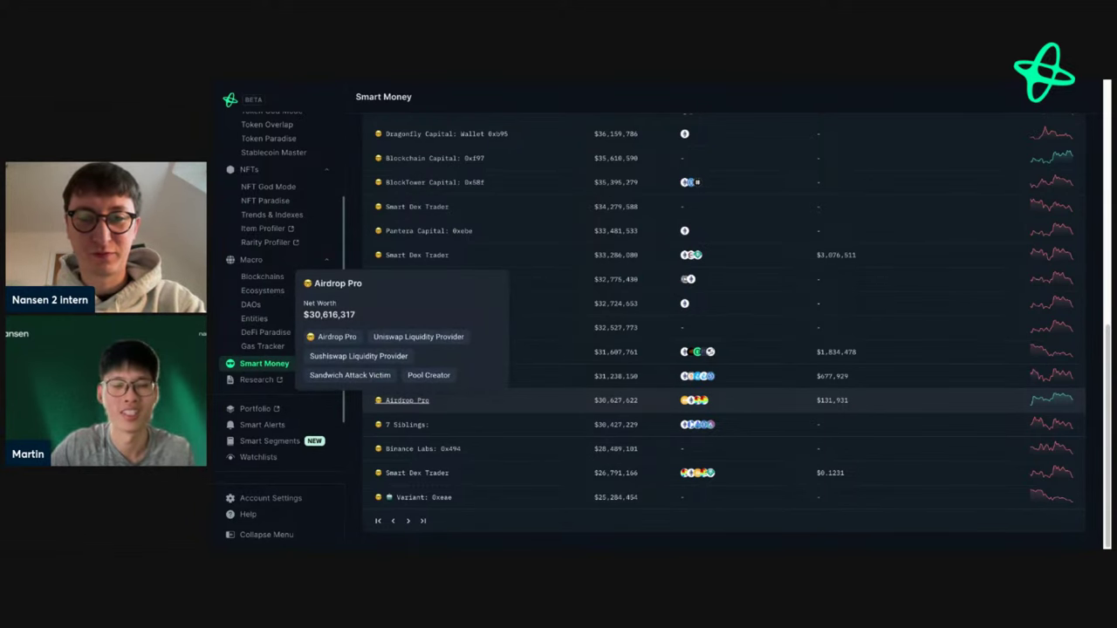
Open the Smart Money DEX trades, review the bought and traded tokens, and view page 2 of the live DEX Trades list
{"action": "scroll", "coordinate": [579, 339], "scroll_direction": "up", "scroll_amount": 3}
{"action": "scroll", "coordinate": [550, 318], "scroll_direction": "up", "scroll_amount": 5}
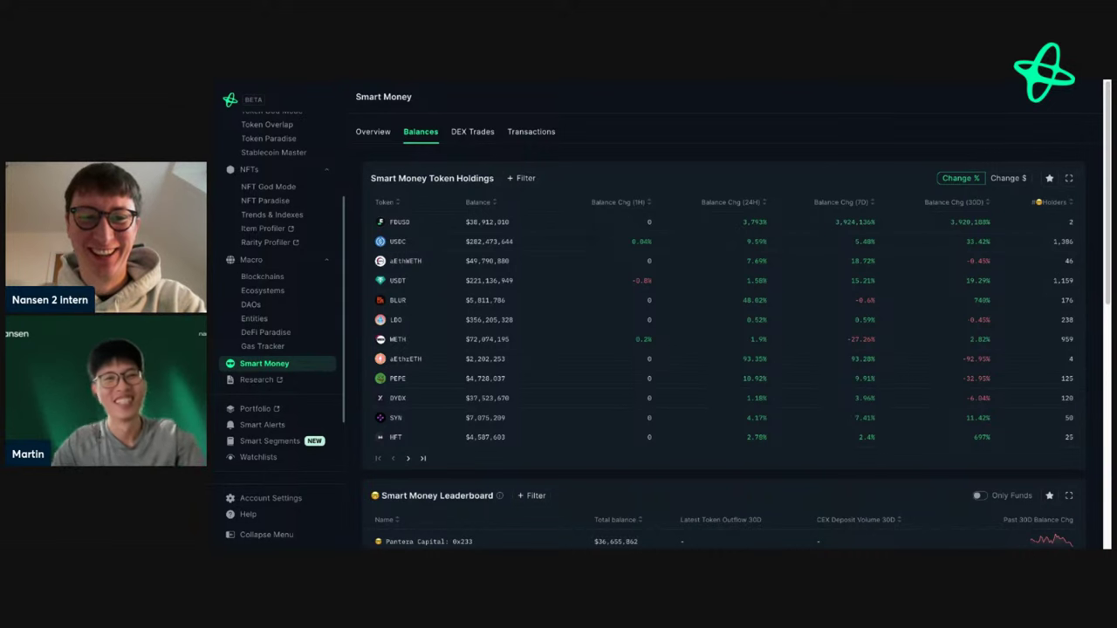
{"action": "left_click", "coordinate": [478, 132]}
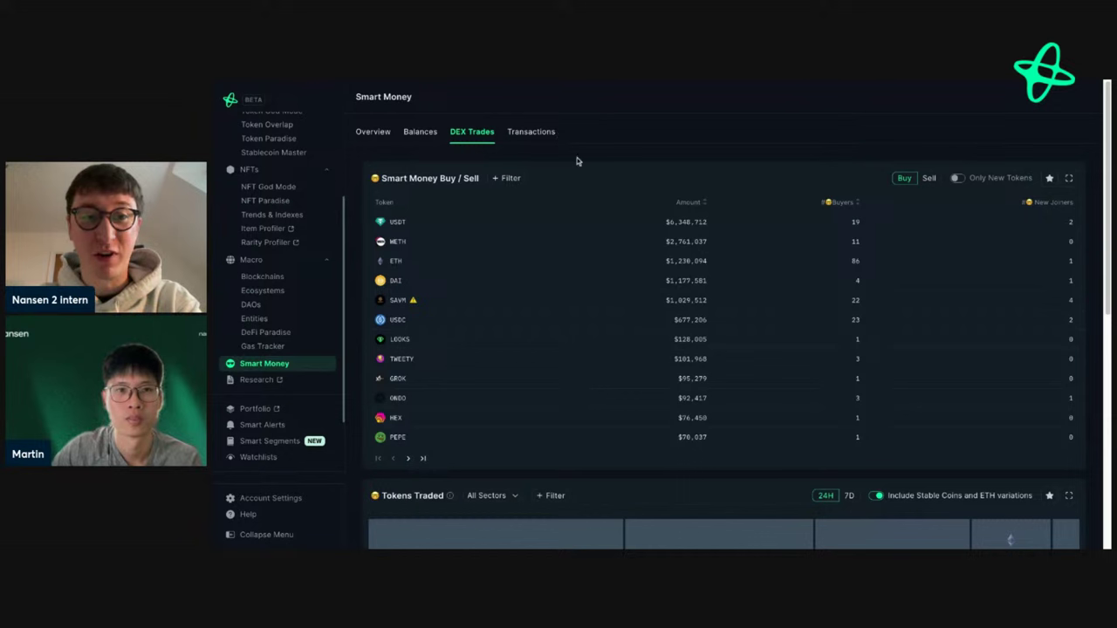
{"action": "scroll", "coordinate": [585, 163], "scroll_direction": "down", "scroll_amount": 2}
{"action": "scroll", "coordinate": [585, 163], "scroll_direction": "down", "scroll_amount": 2}
{"action": "scroll", "coordinate": [585, 163], "scroll_direction": "down", "scroll_amount": 1}
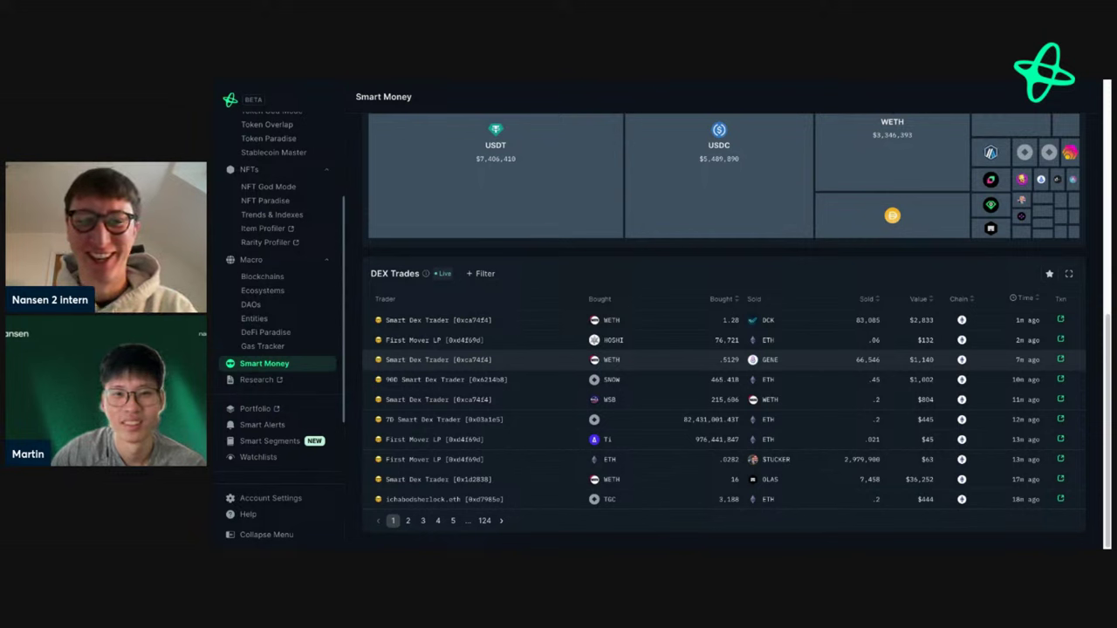
{"action": "left_click", "coordinate": [408, 521]}
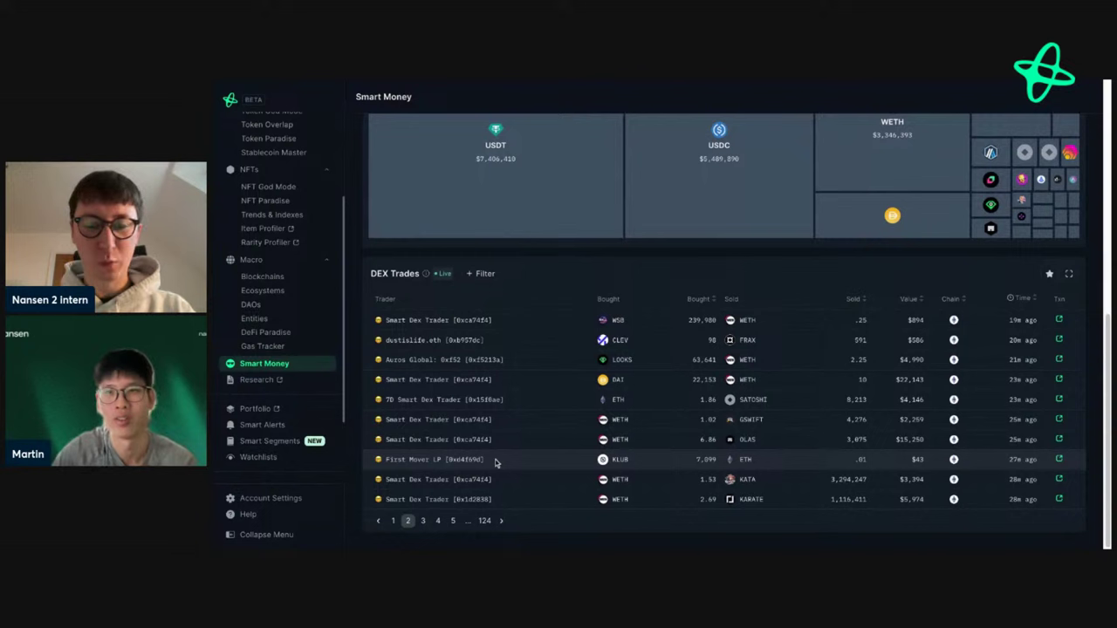
Open OLAS in Token God Mode from the Smart Money DEX Trades and examine its price and volume history
{"action": "mouse_move", "coordinate": [479, 460]}
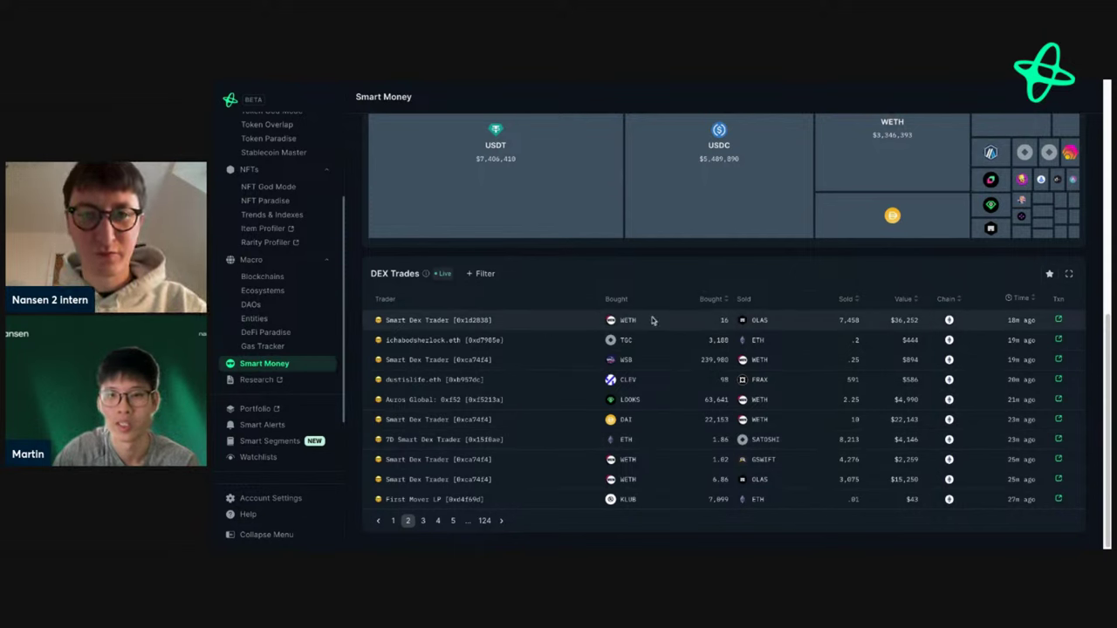
{"action": "mouse_move", "coordinate": [765, 323]}
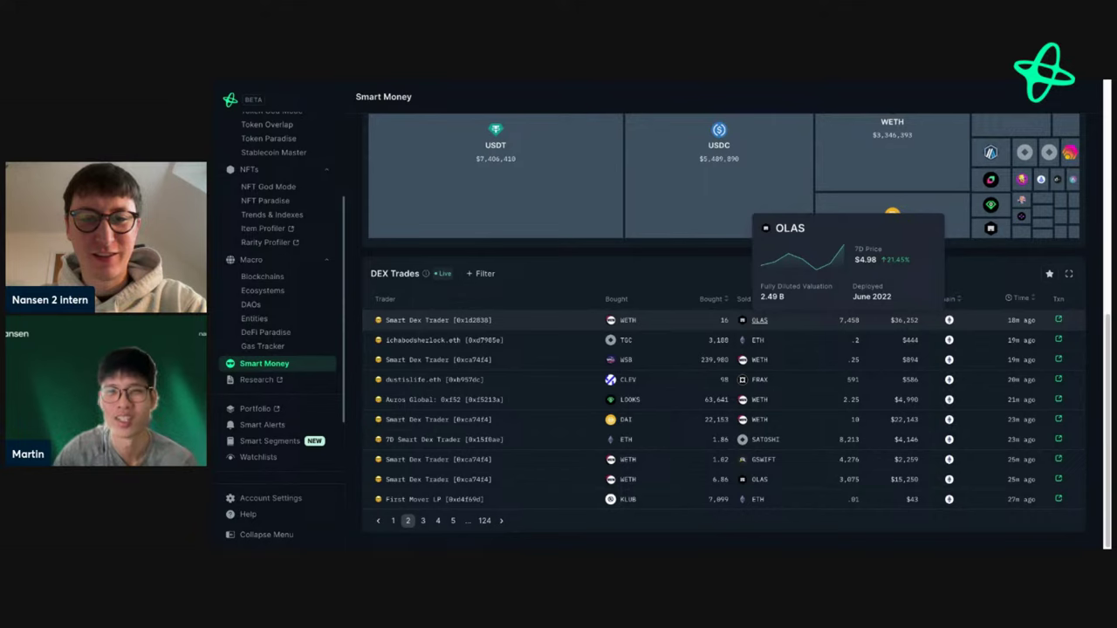
{"action": "left_click", "coordinate": [759, 320]}
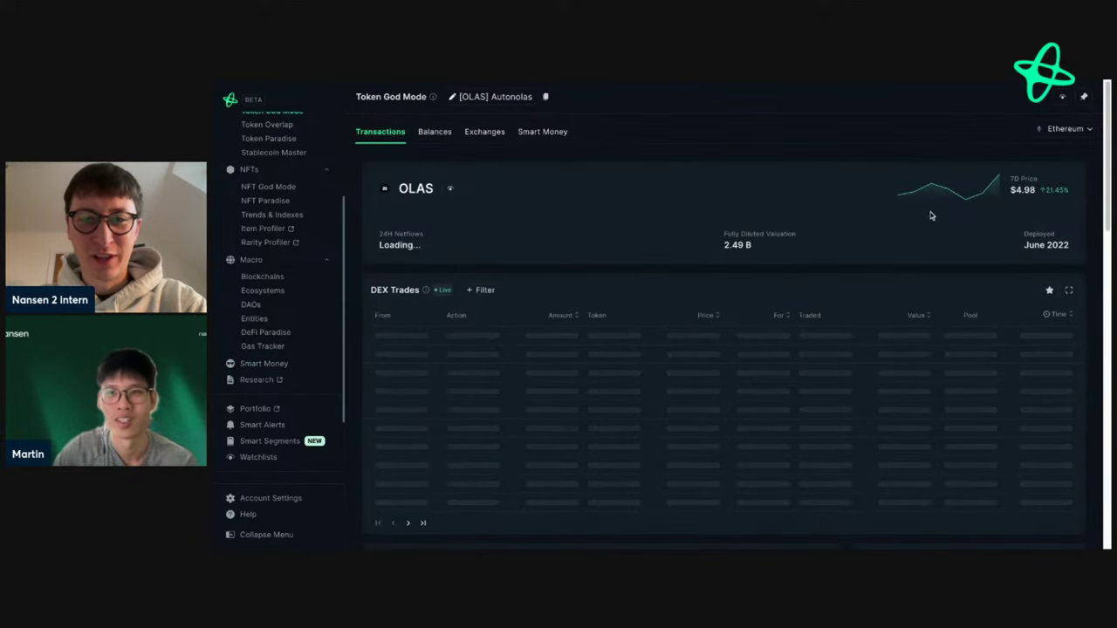
{"action": "scroll", "coordinate": [902, 227], "scroll_direction": "down", "scroll_amount": 5}
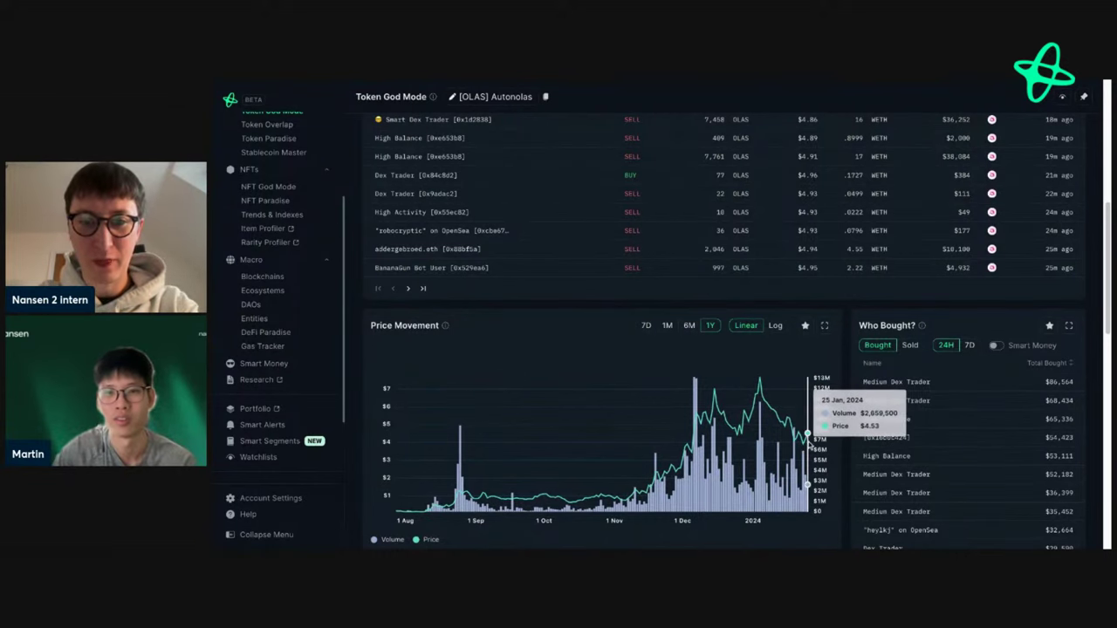
{"action": "scroll", "coordinate": [766, 352], "scroll_direction": "up", "scroll_amount": 5}
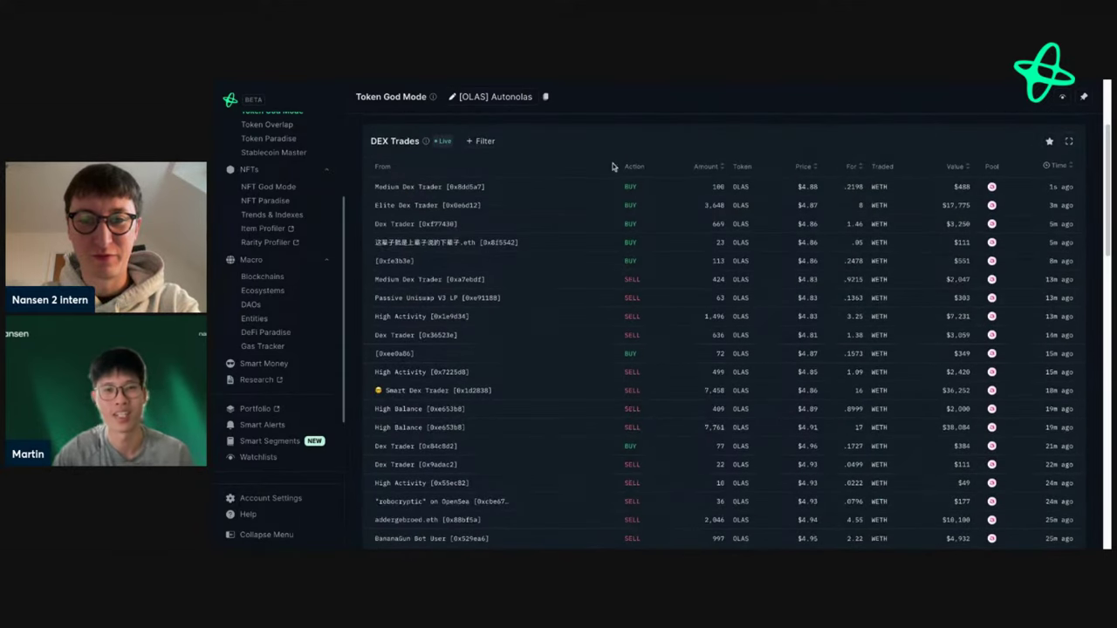
Review the OLAS 24-hour netflows, live DEX trades and top transactions of the past seven days
{"action": "scroll", "coordinate": [612, 163], "scroll_direction": "up", "scroll_amount": 2}
{"action": "scroll", "coordinate": [612, 163], "scroll_direction": "up", "scroll_amount": 1}
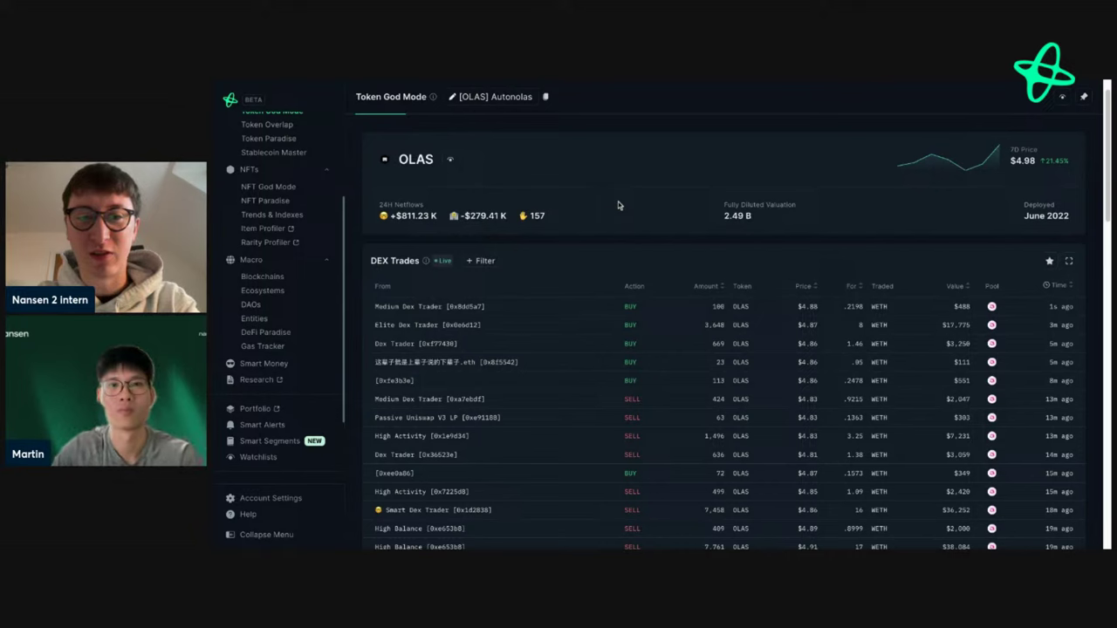
{"action": "scroll", "coordinate": [617, 201], "scroll_direction": "down", "scroll_amount": 5}
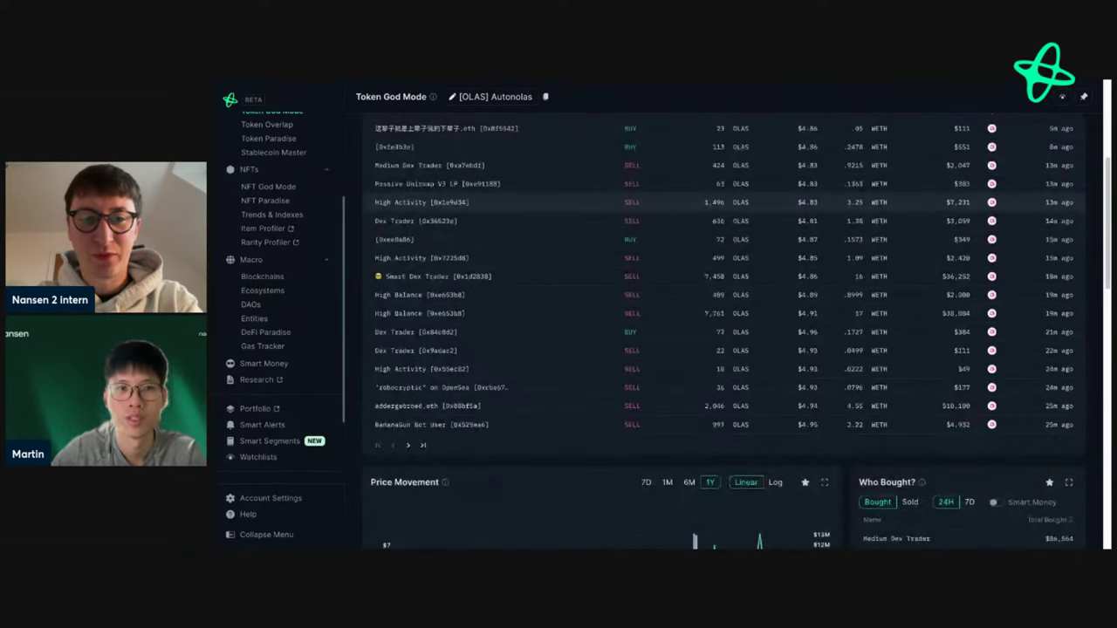
{"action": "scroll", "coordinate": [618, 202], "scroll_direction": "down", "scroll_amount": 10}
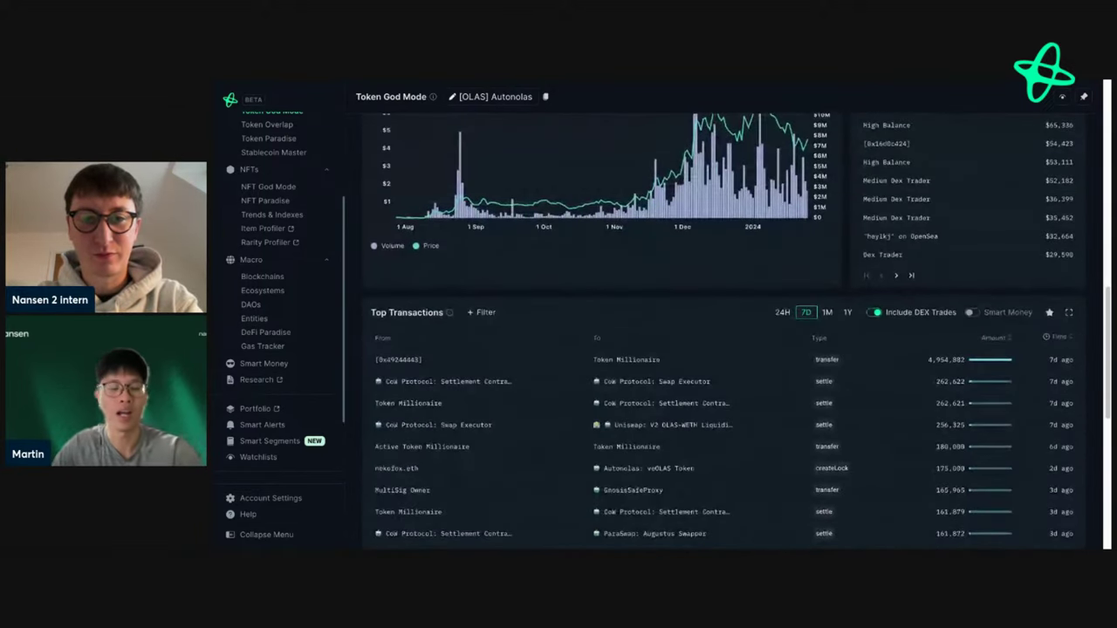
{"action": "scroll", "coordinate": [550, 328], "scroll_direction": "up", "scroll_amount": 10}
{"action": "scroll", "coordinate": [550, 328], "scroll_direction": "up", "scroll_amount": 5}
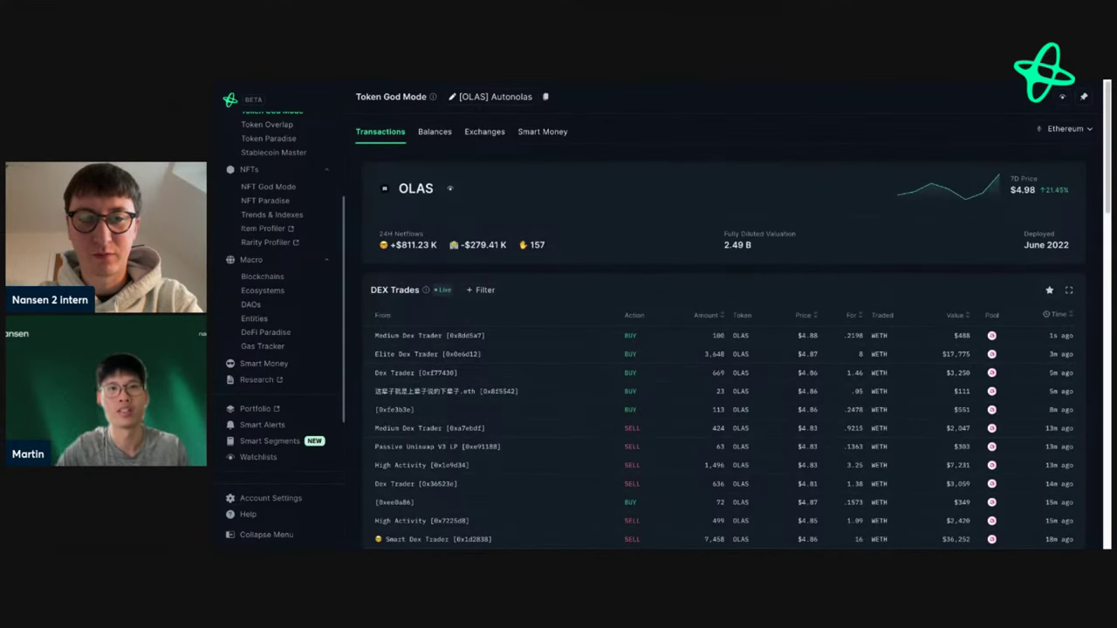